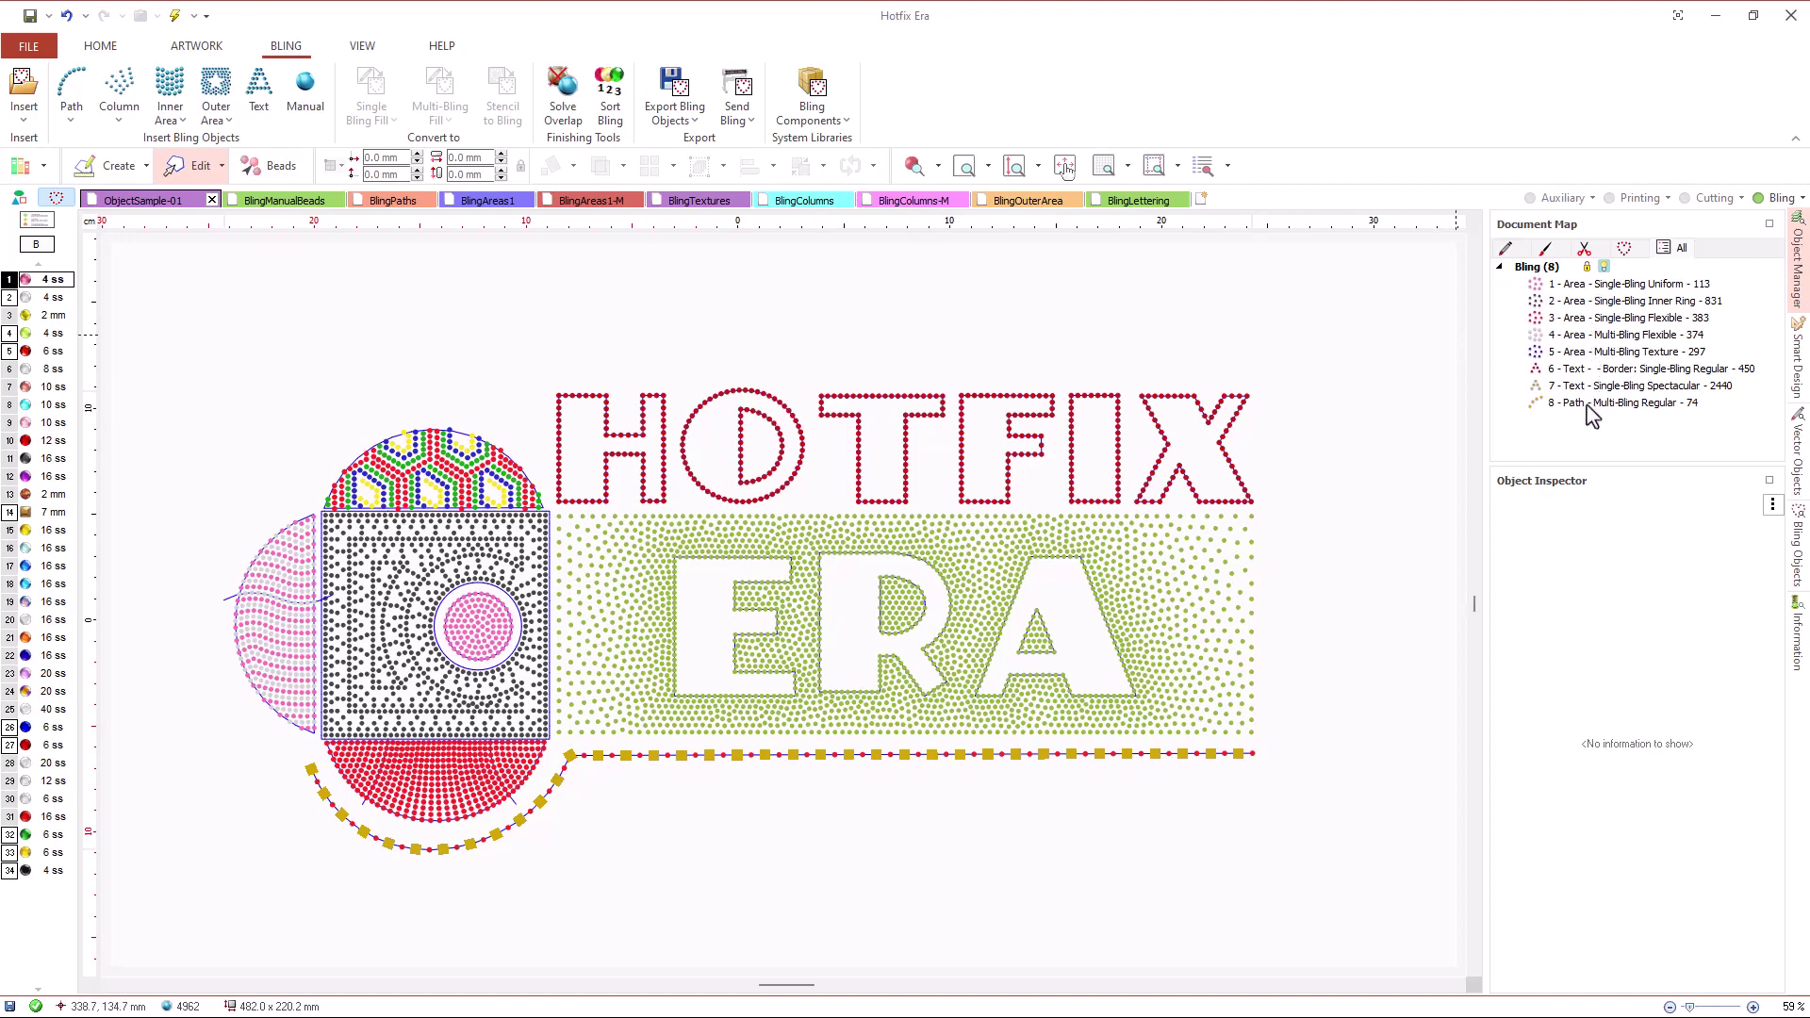
- Inspect the Single-Bling Uniform circle and Inner Ring square areas, and check the display-mode choices
{"action": "left_click", "coordinate": [1573, 284]}
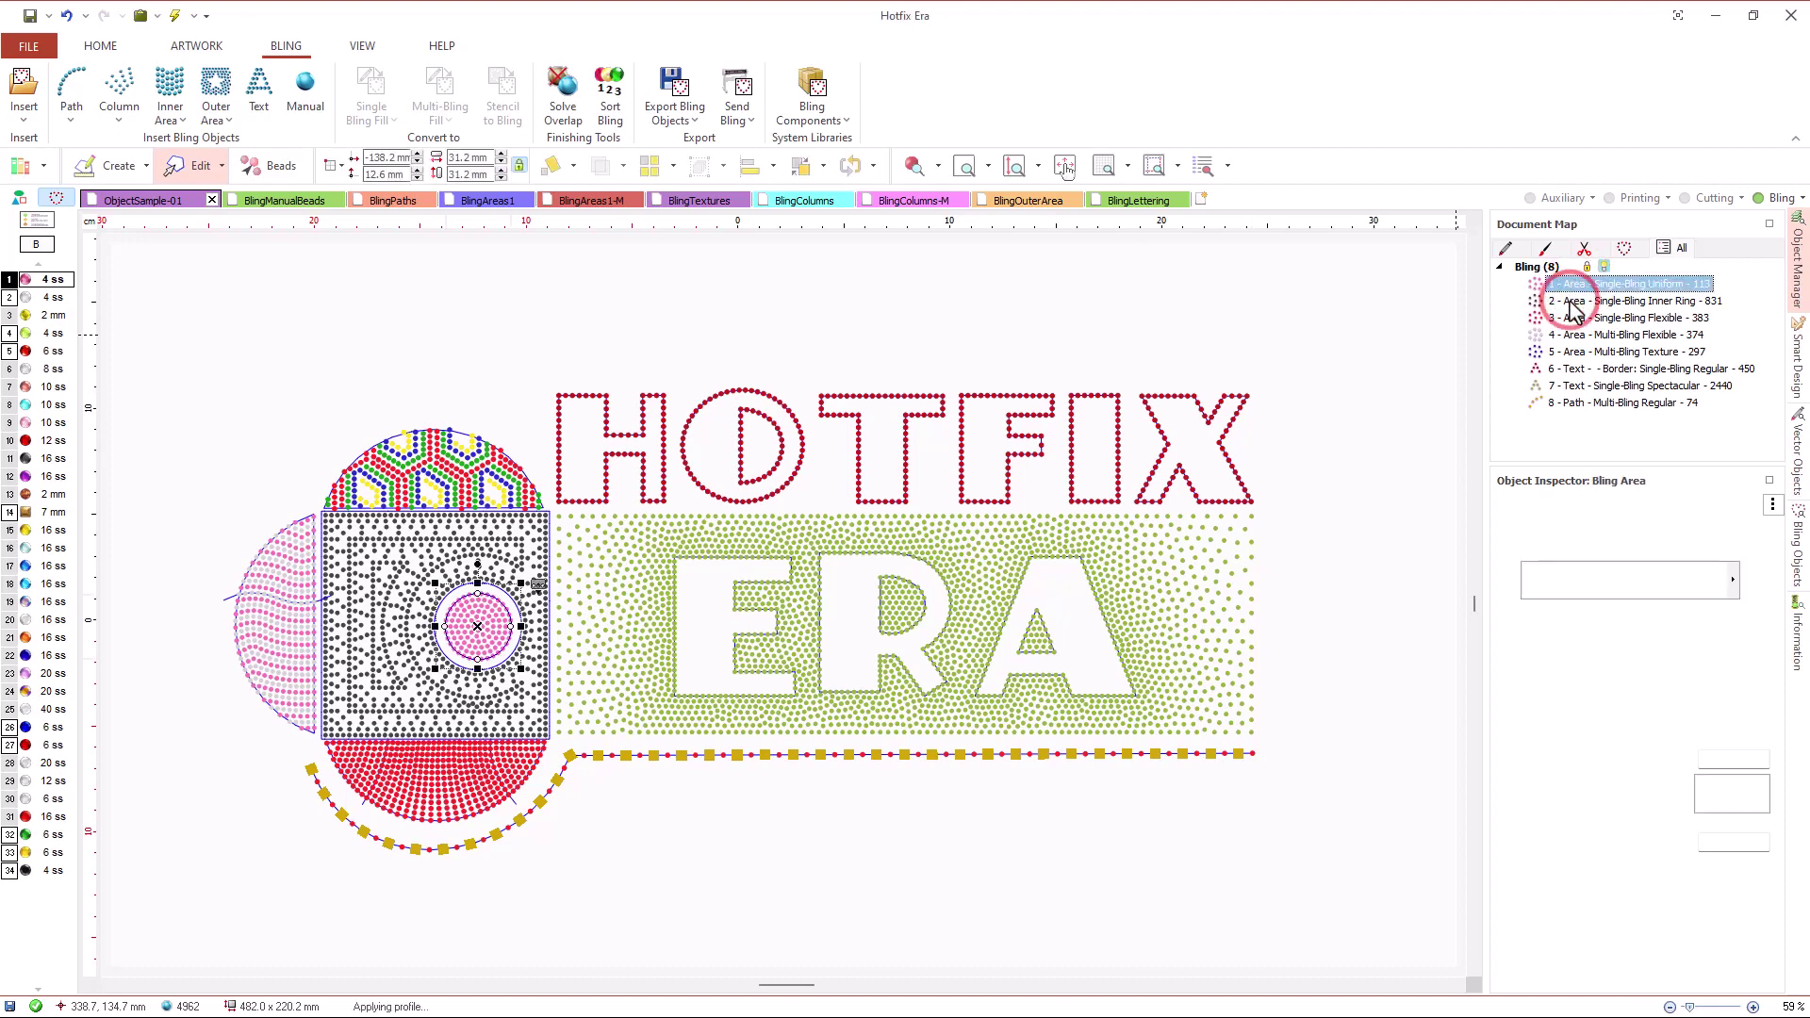
{"action": "left_click", "coordinate": [1580, 301]}
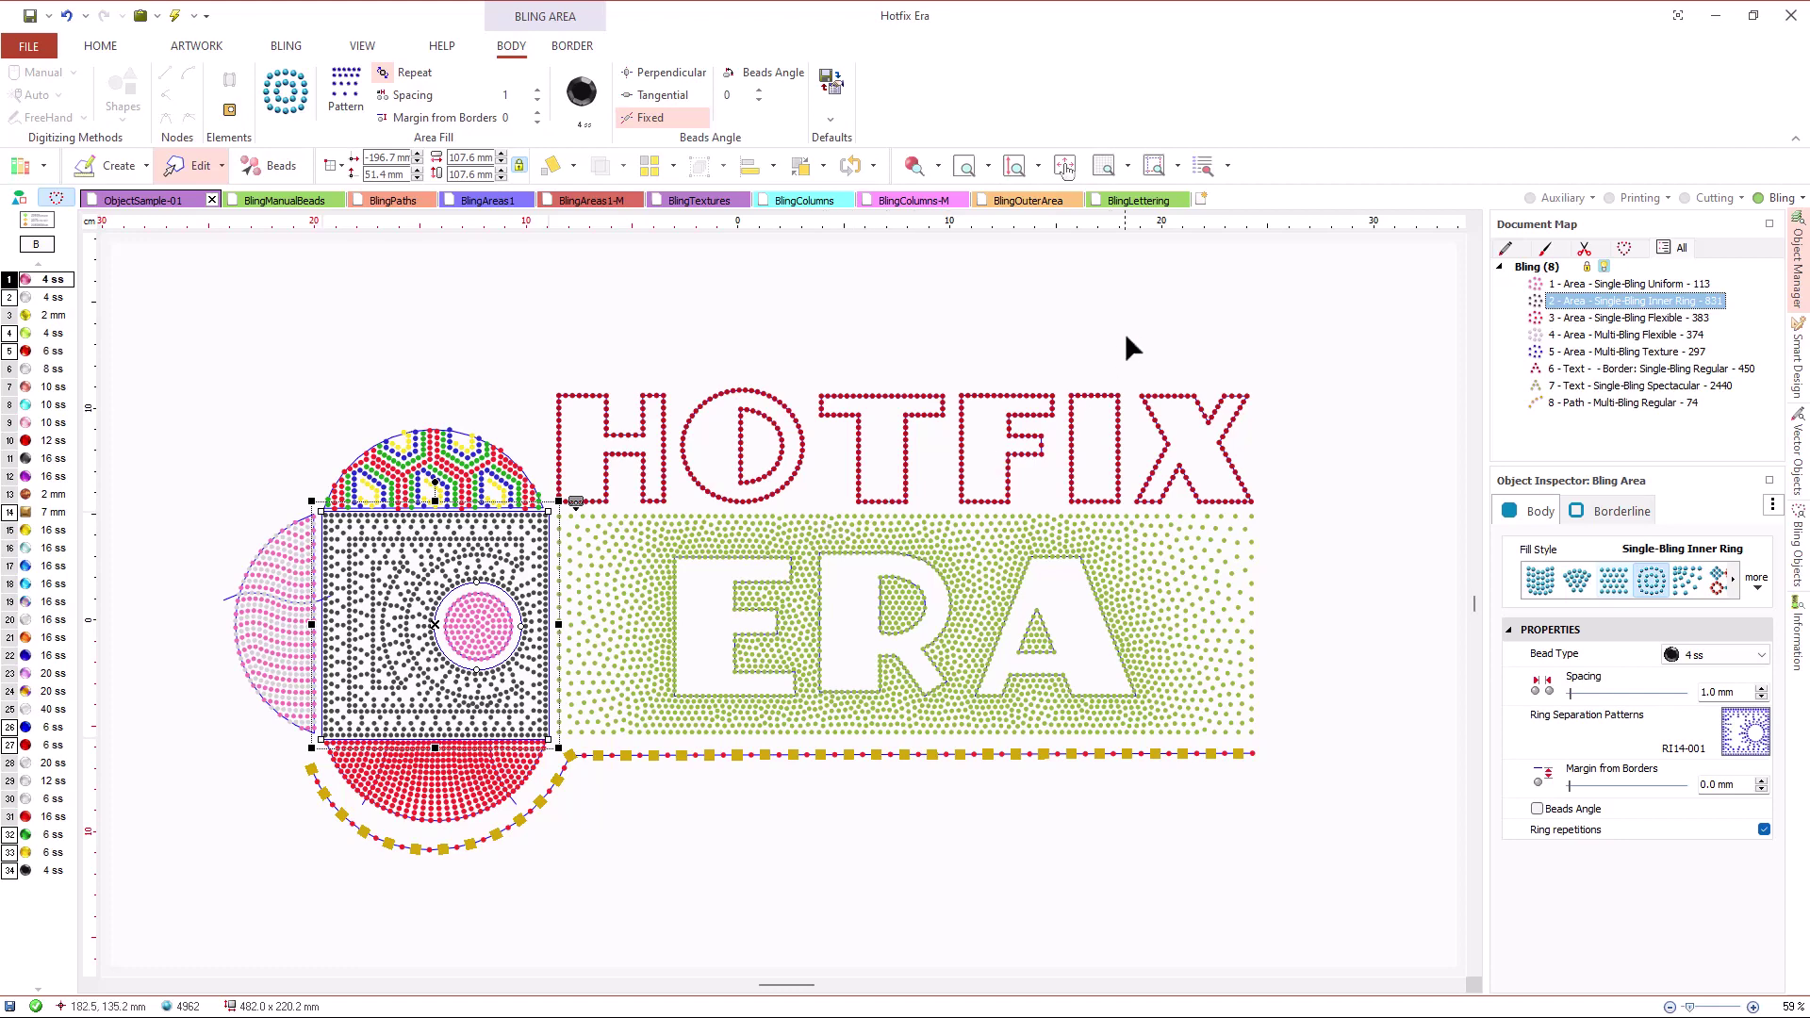
{"action": "left_click", "coordinate": [1228, 169]}
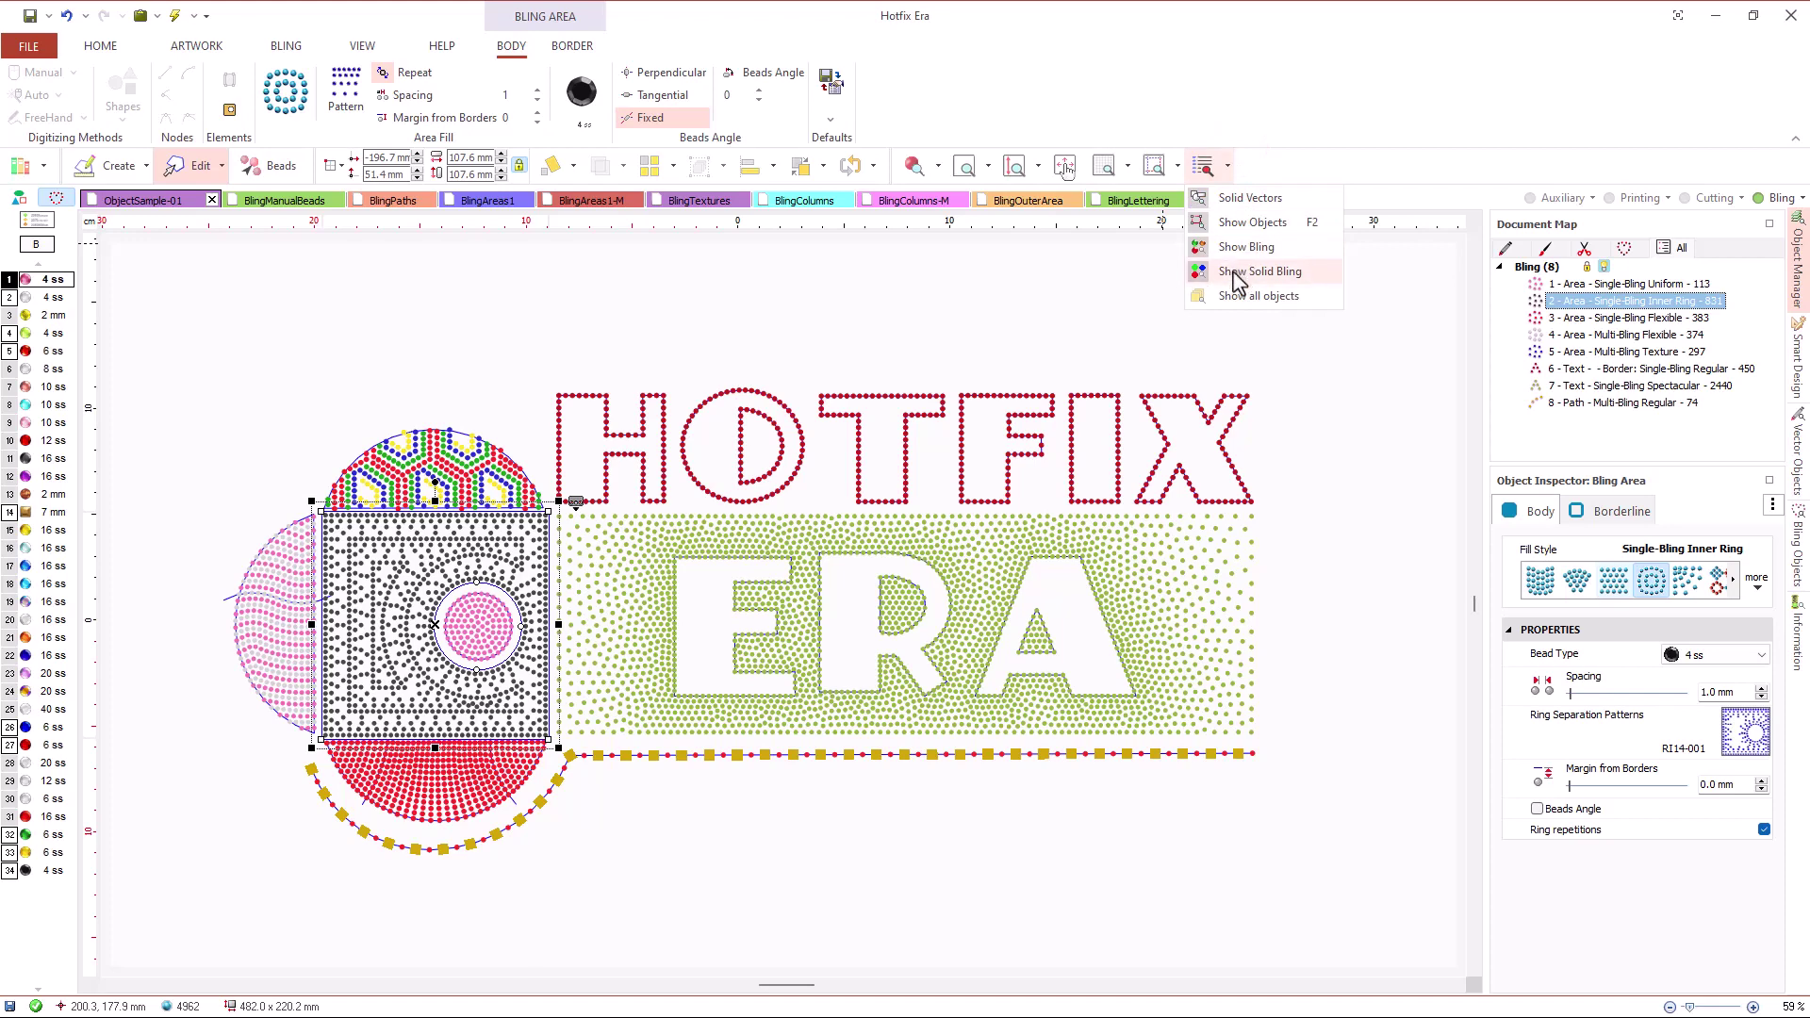
{"action": "left_click", "coordinate": [1105, 308]}
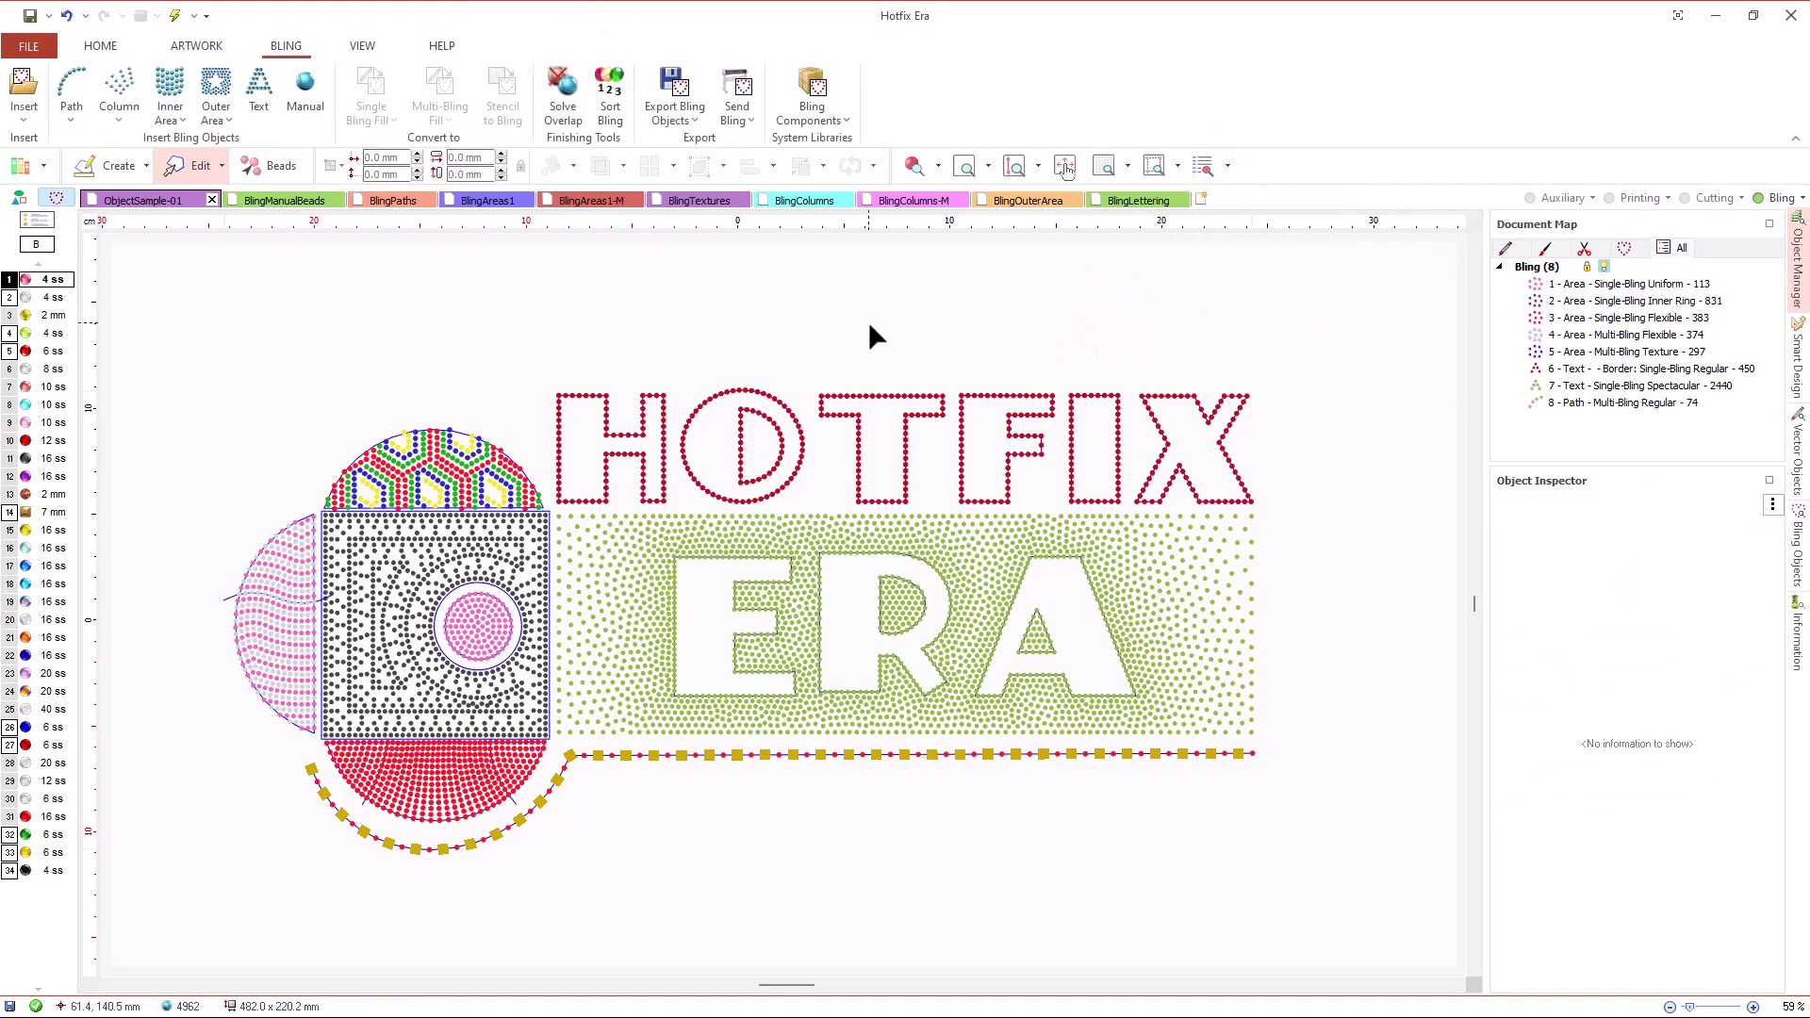
- On the BlingManualBeads design, place three pink manual beads at the upper left, top centre and upper right
{"action": "left_click", "coordinate": [299, 200]}
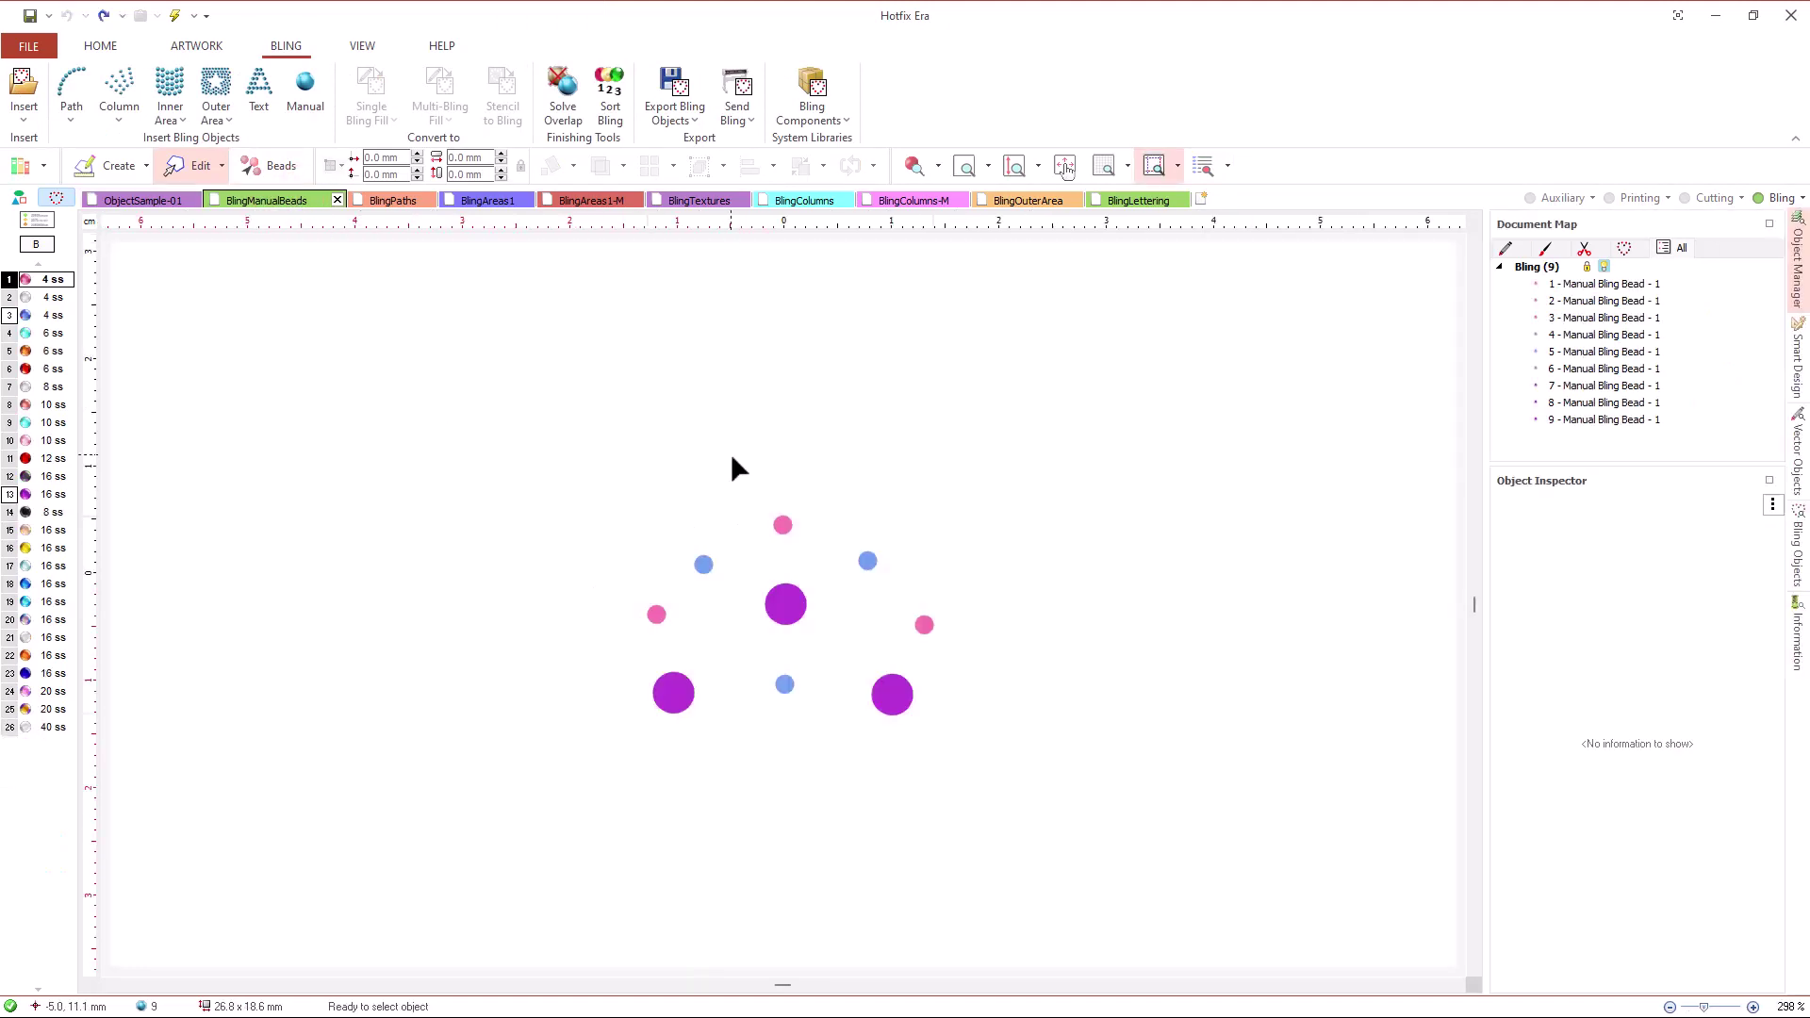
{"action": "left_click", "coordinate": [146, 166]}
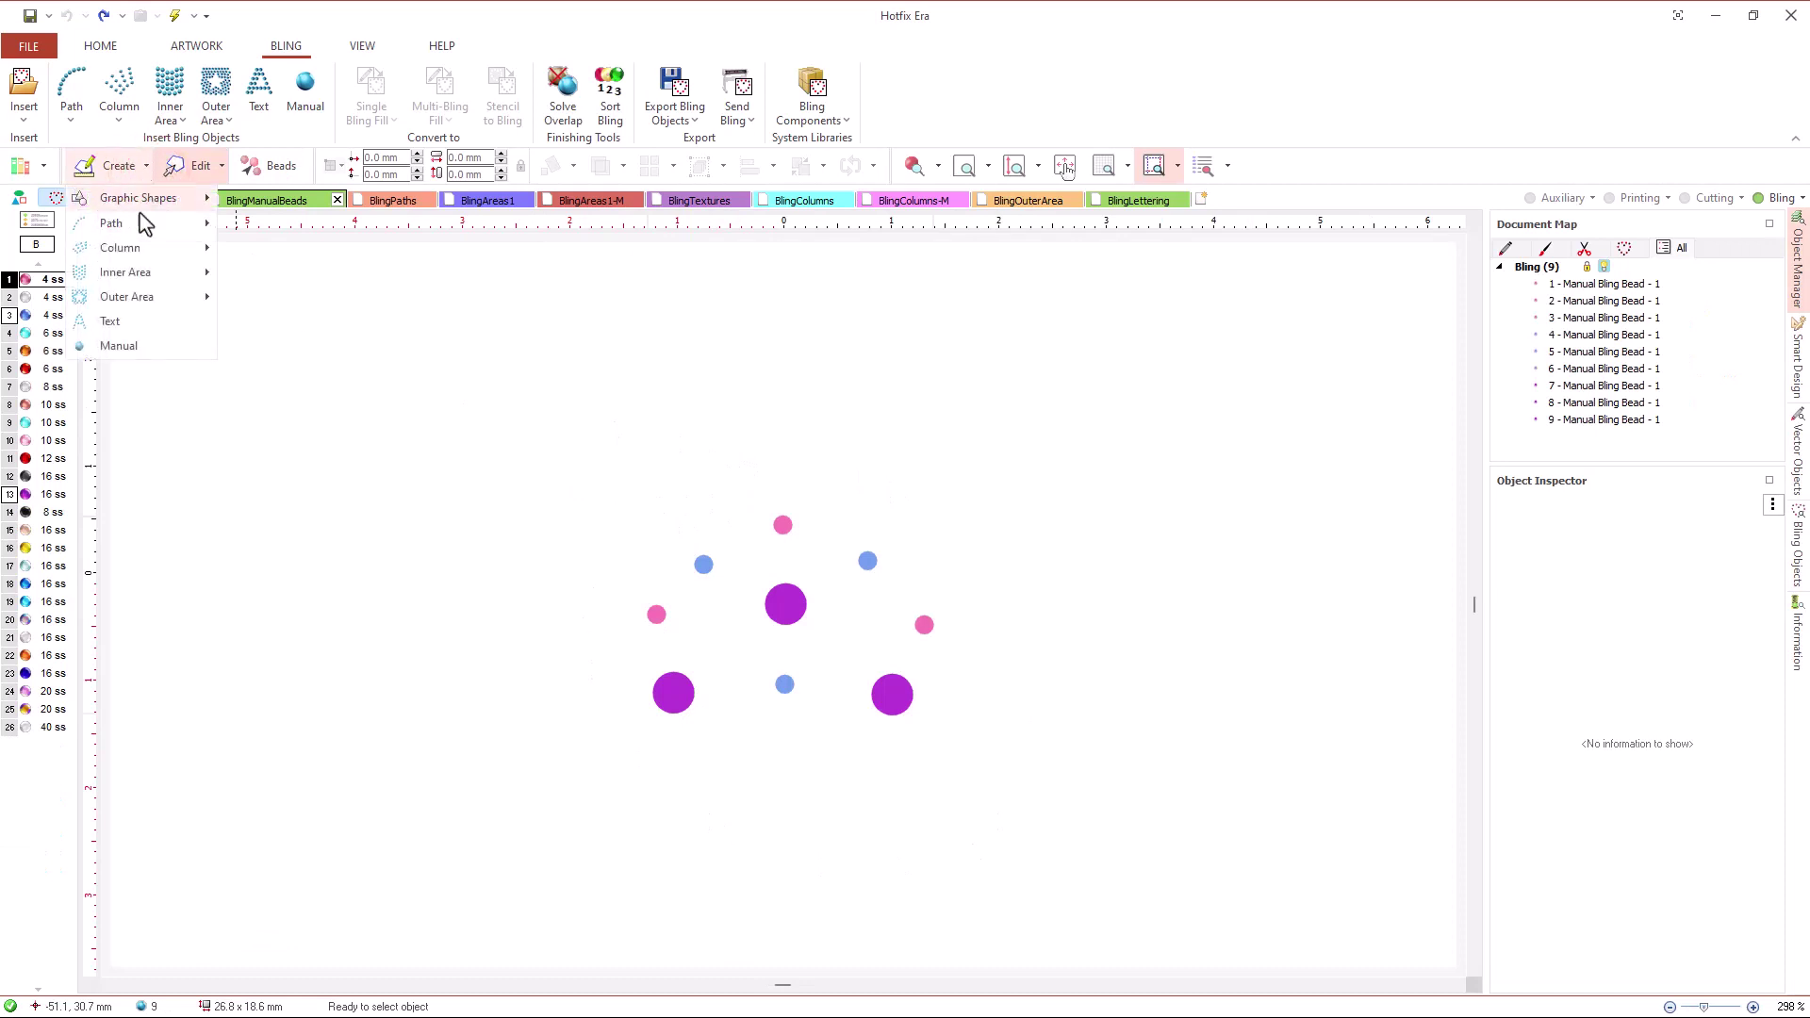
{"action": "left_click", "coordinate": [121, 343]}
{"action": "left_click_drag", "start_coordinate": [122, 343], "coordinate": [670, 504]}
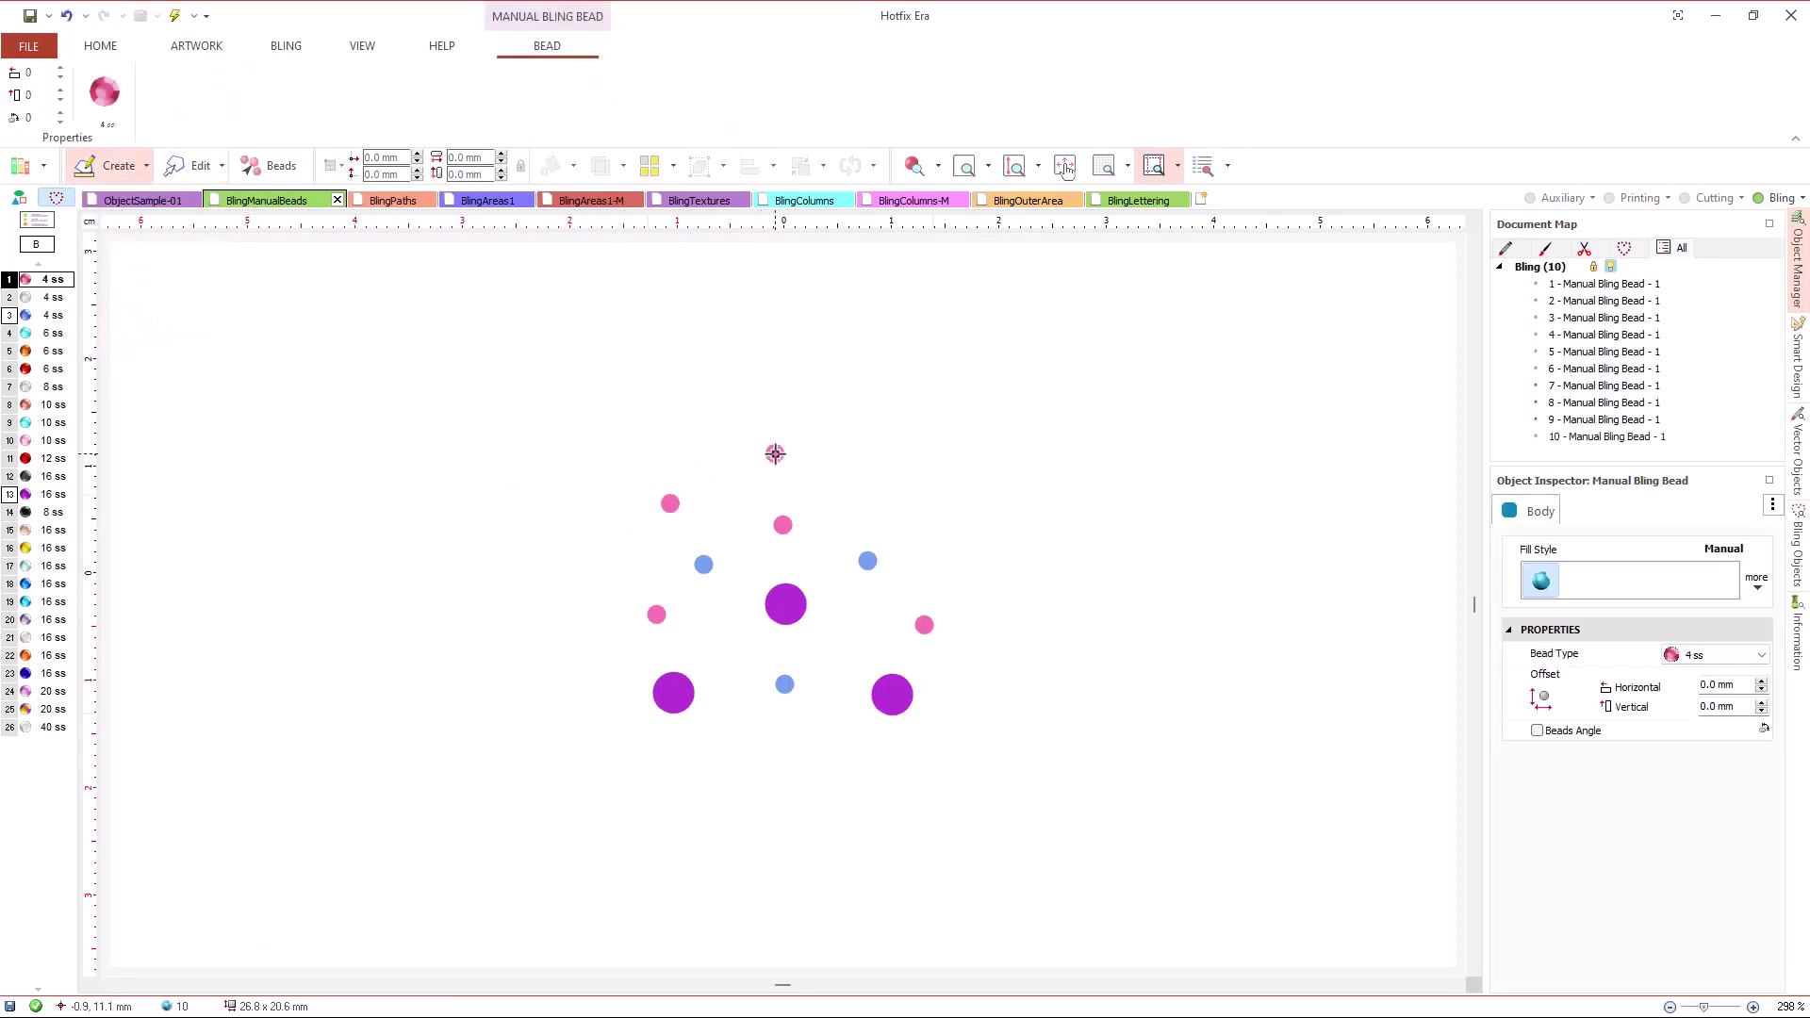
{"action": "left_click", "coordinate": [802, 469]}
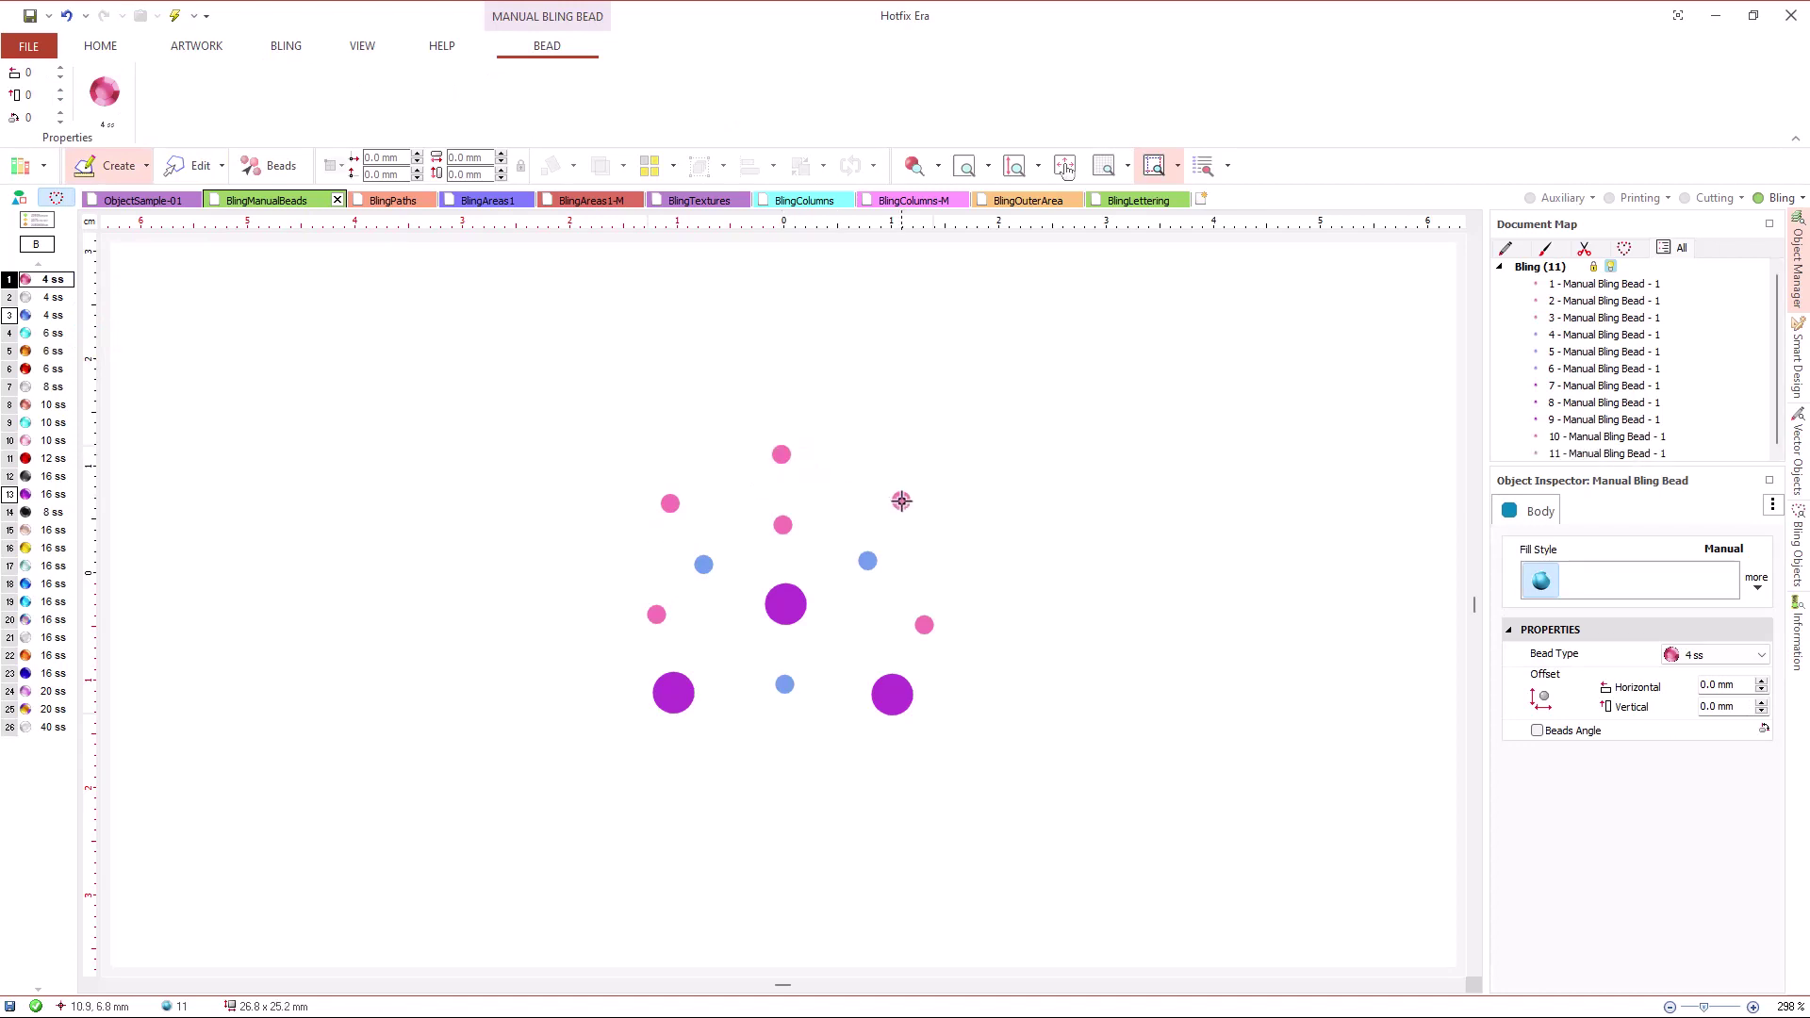
{"action": "left_click", "coordinate": [901, 501]}
{"action": "left_click", "coordinate": [194, 173]}
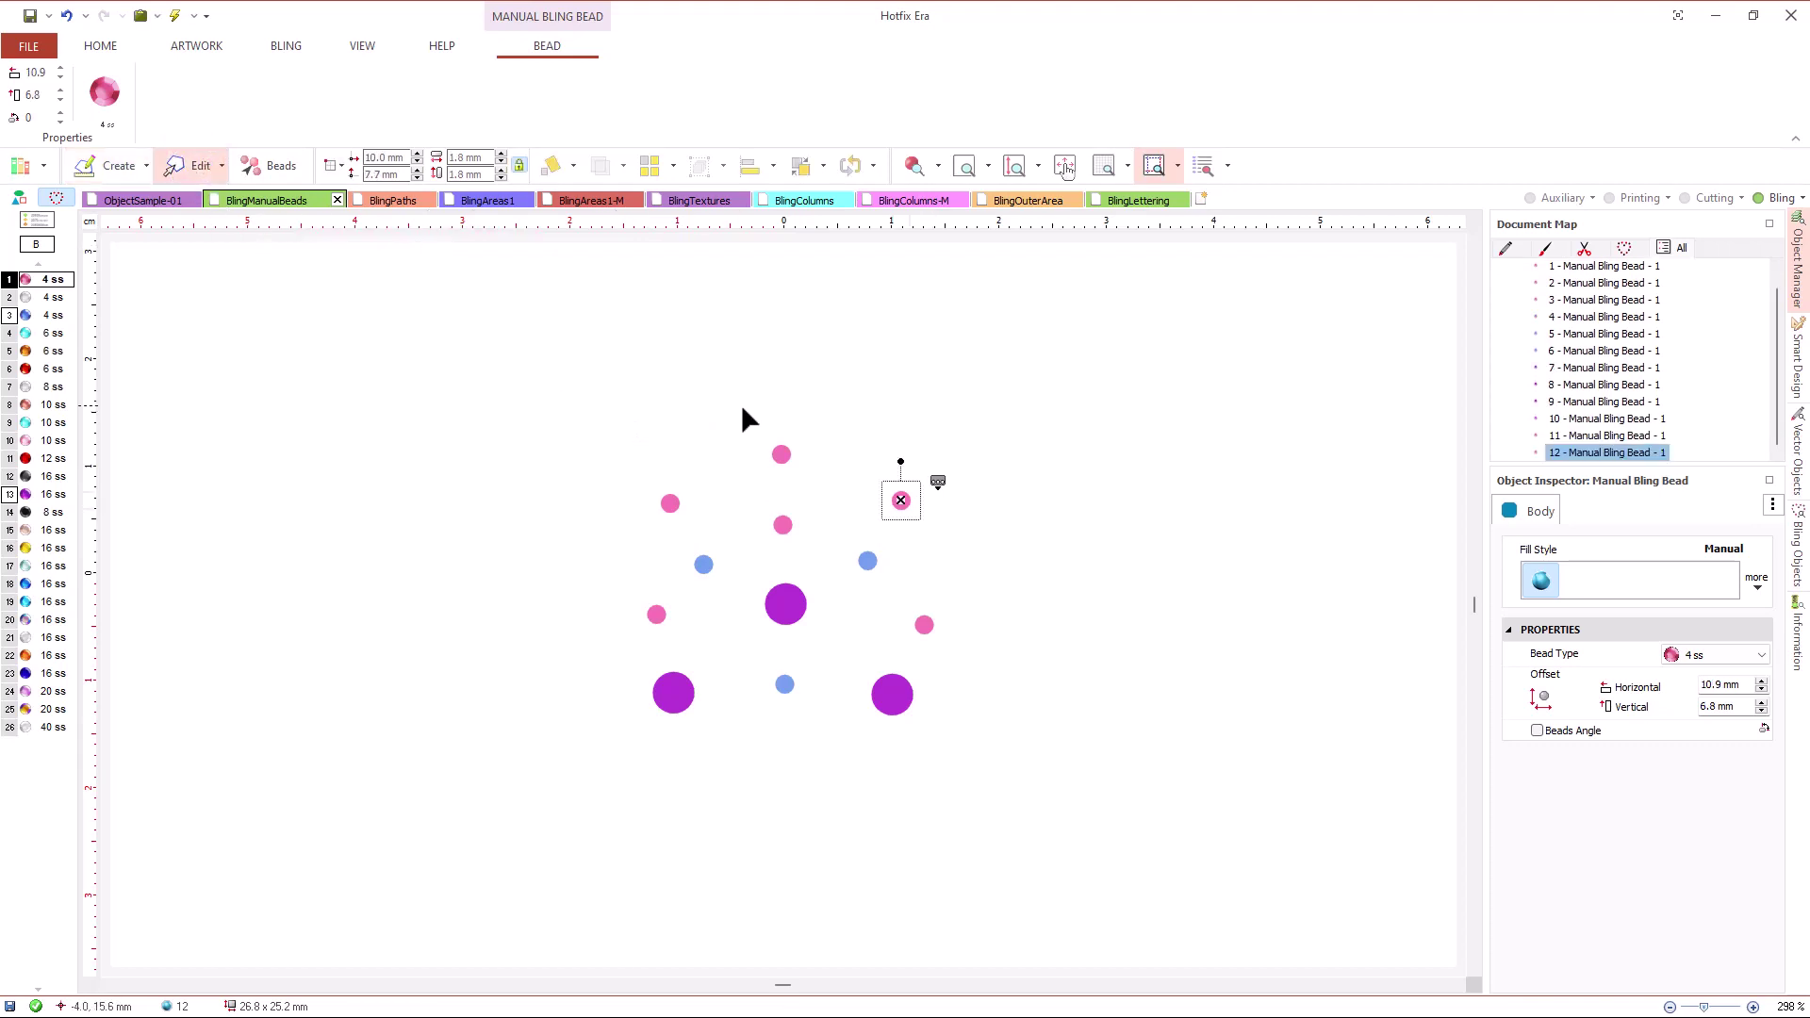
- Make the four centre-column beads 10 ss and drag two of them out to the upper corners
{"action": "left_click_drag", "start_coordinate": [742, 408], "coordinate": [834, 766]}
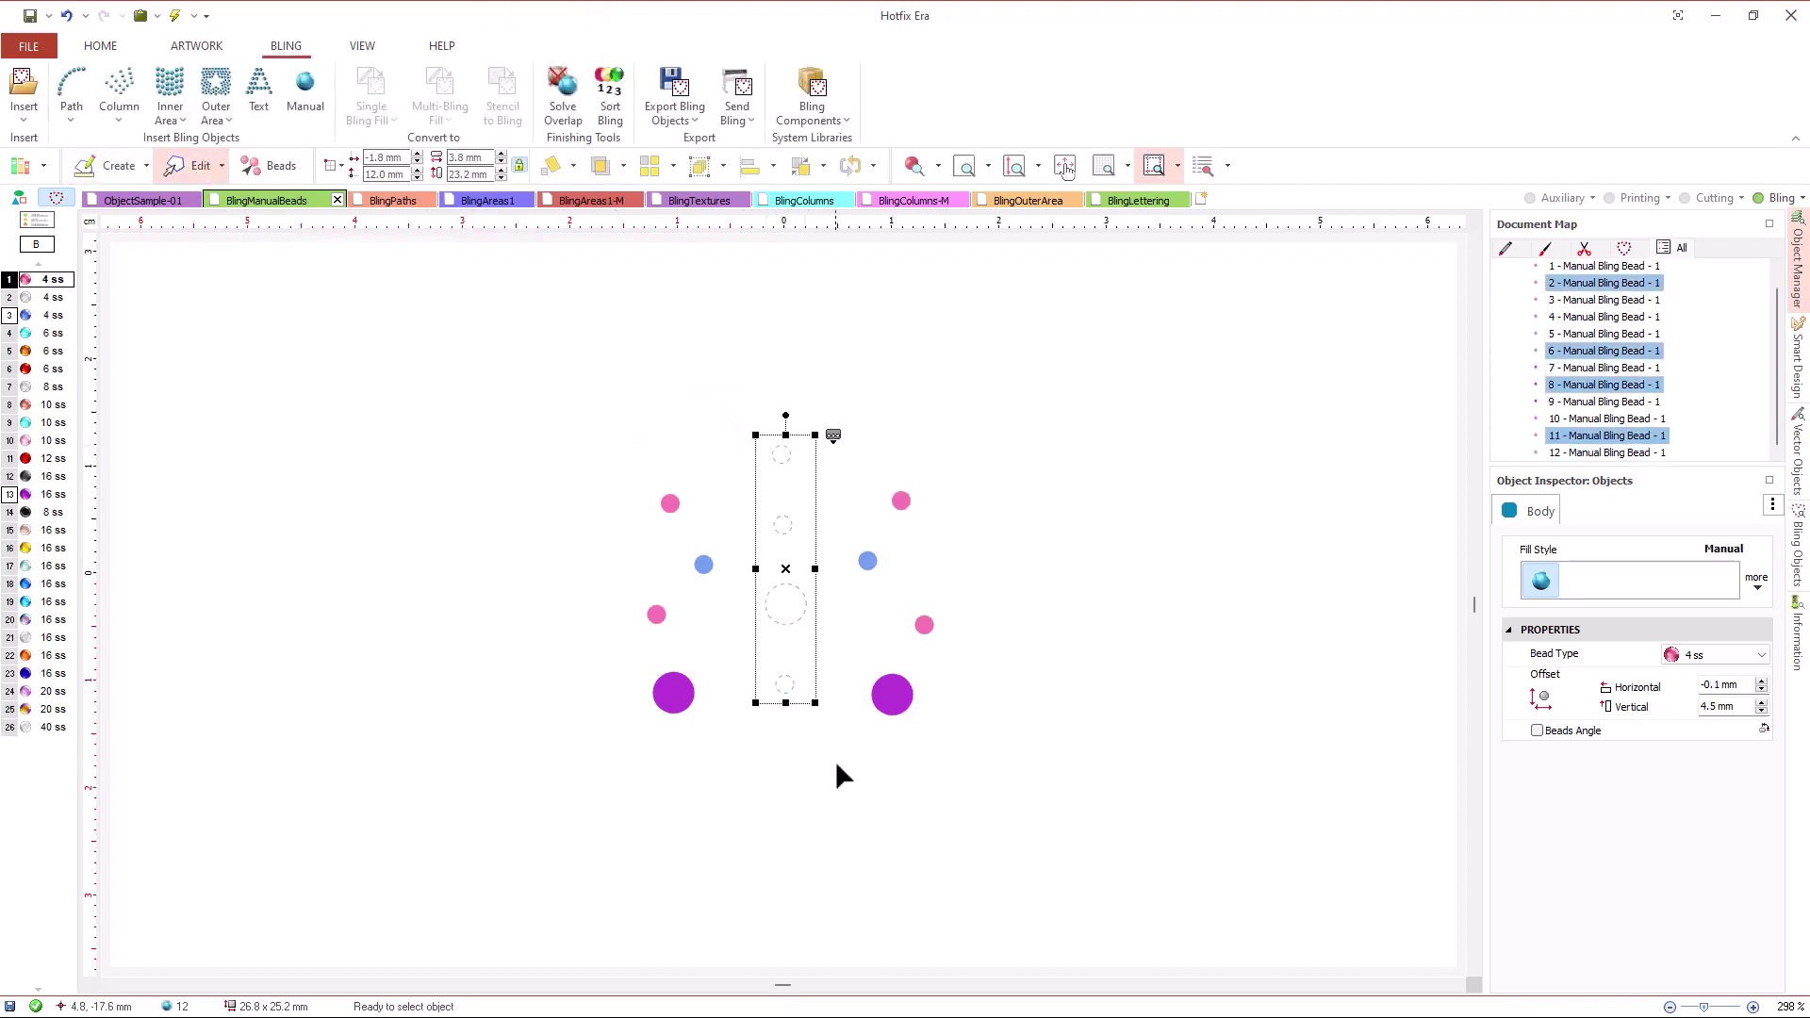
{"action": "left_click", "coordinate": [57, 412]}
{"action": "left_click", "coordinate": [483, 500]}
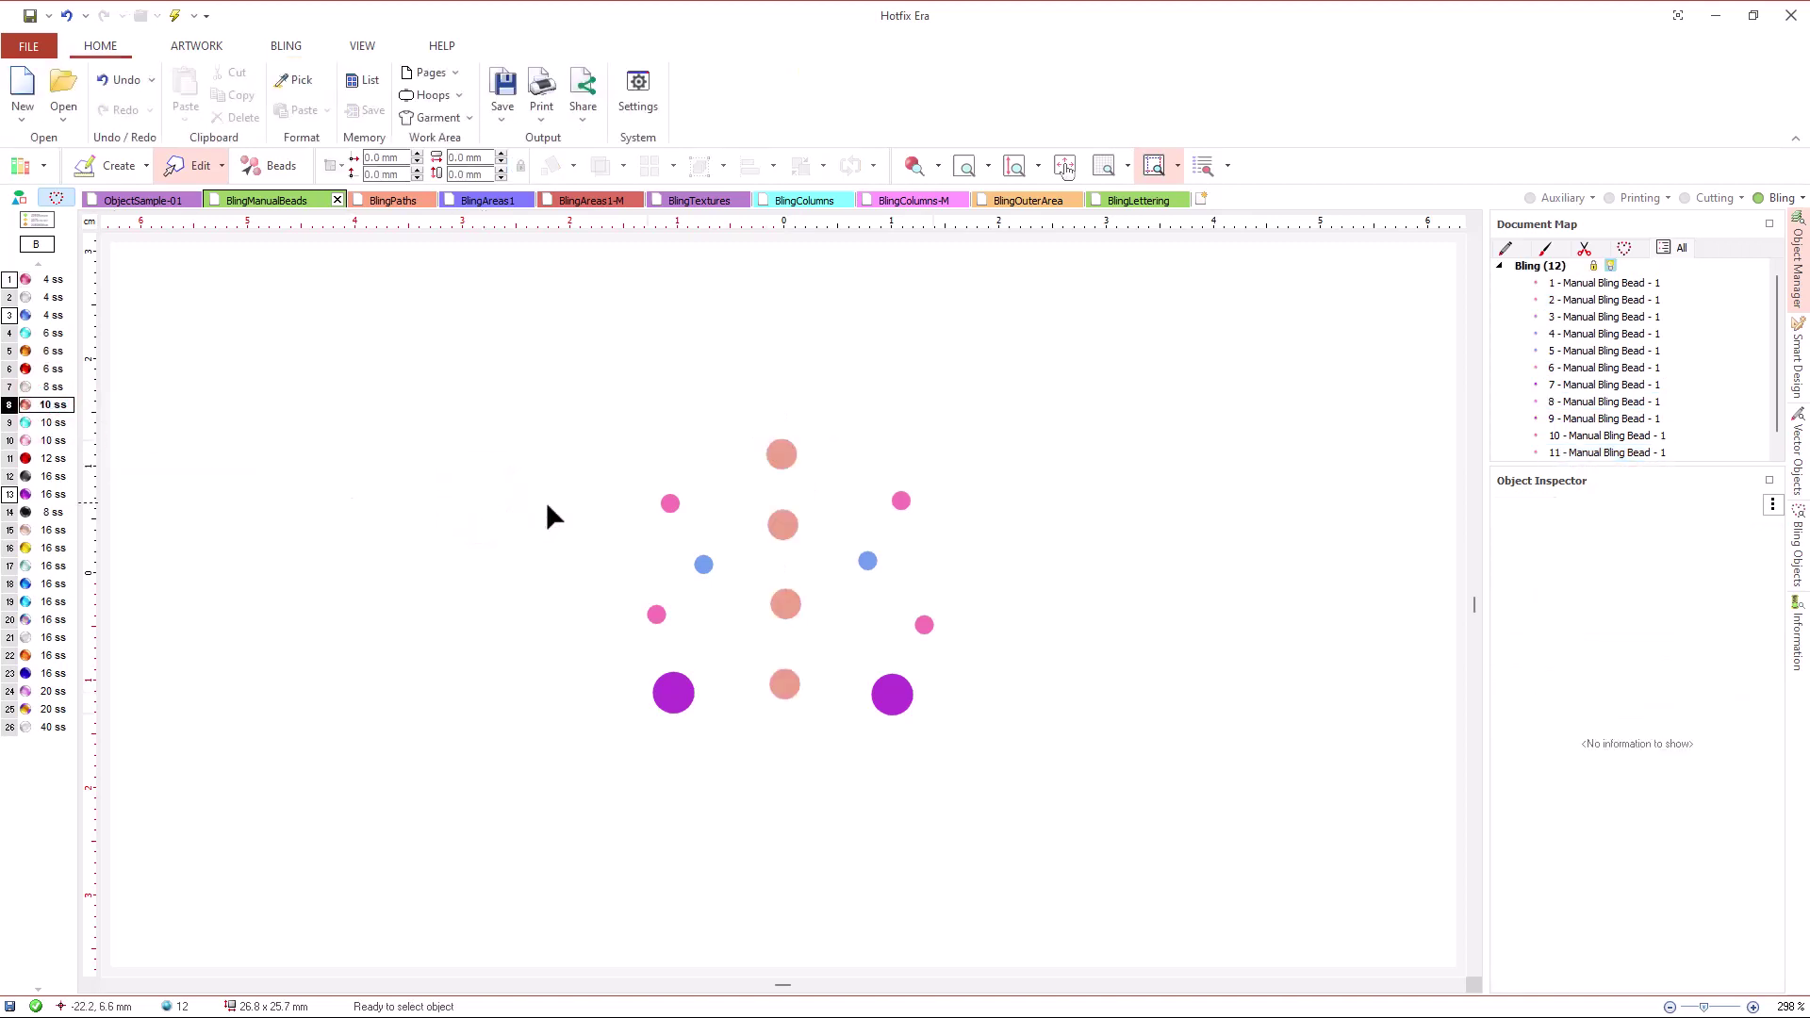
{"action": "left_click_drag", "start_coordinate": [788, 461], "coordinate": [691, 455]}
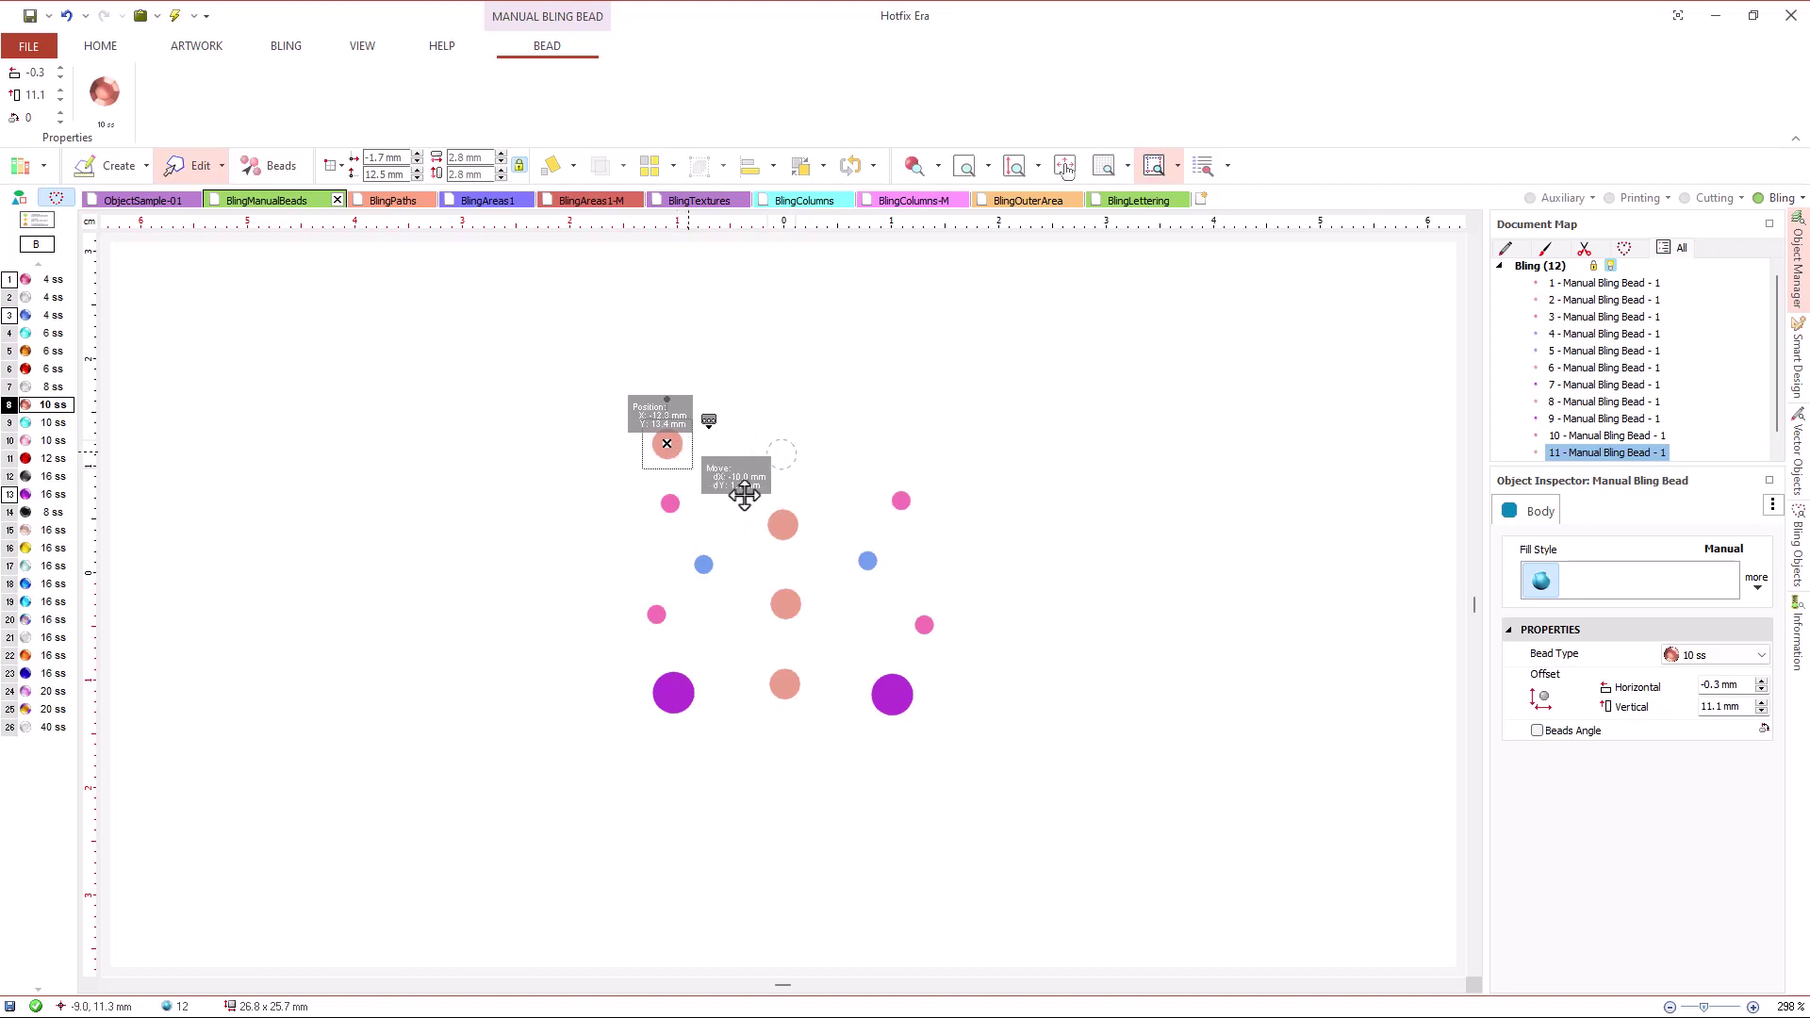
{"action": "left_click", "coordinate": [793, 529]}
{"action": "left_click_drag", "start_coordinate": [793, 530], "coordinate": [913, 443]}
{"action": "left_click", "coordinate": [653, 340]}
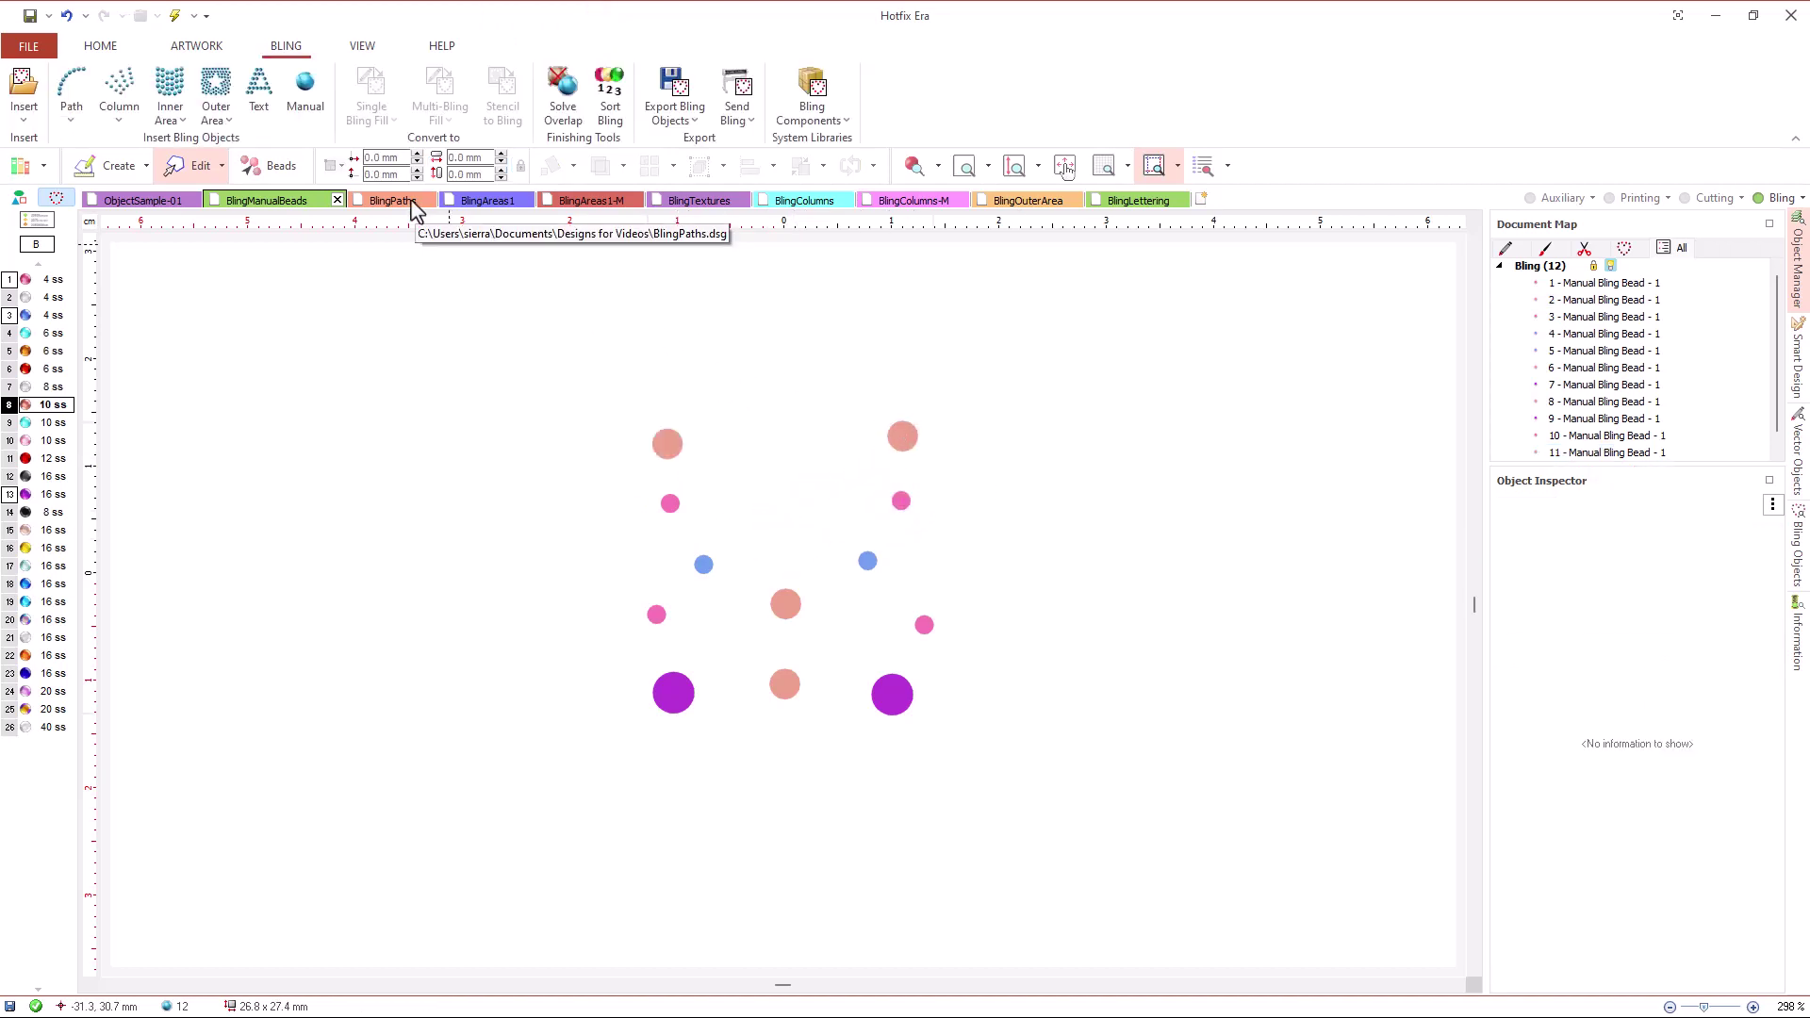
- Switch to the BlingPaths design and browse the Single-Bling Regular path's Line Fill styles
{"action": "left_click", "coordinate": [411, 203]}
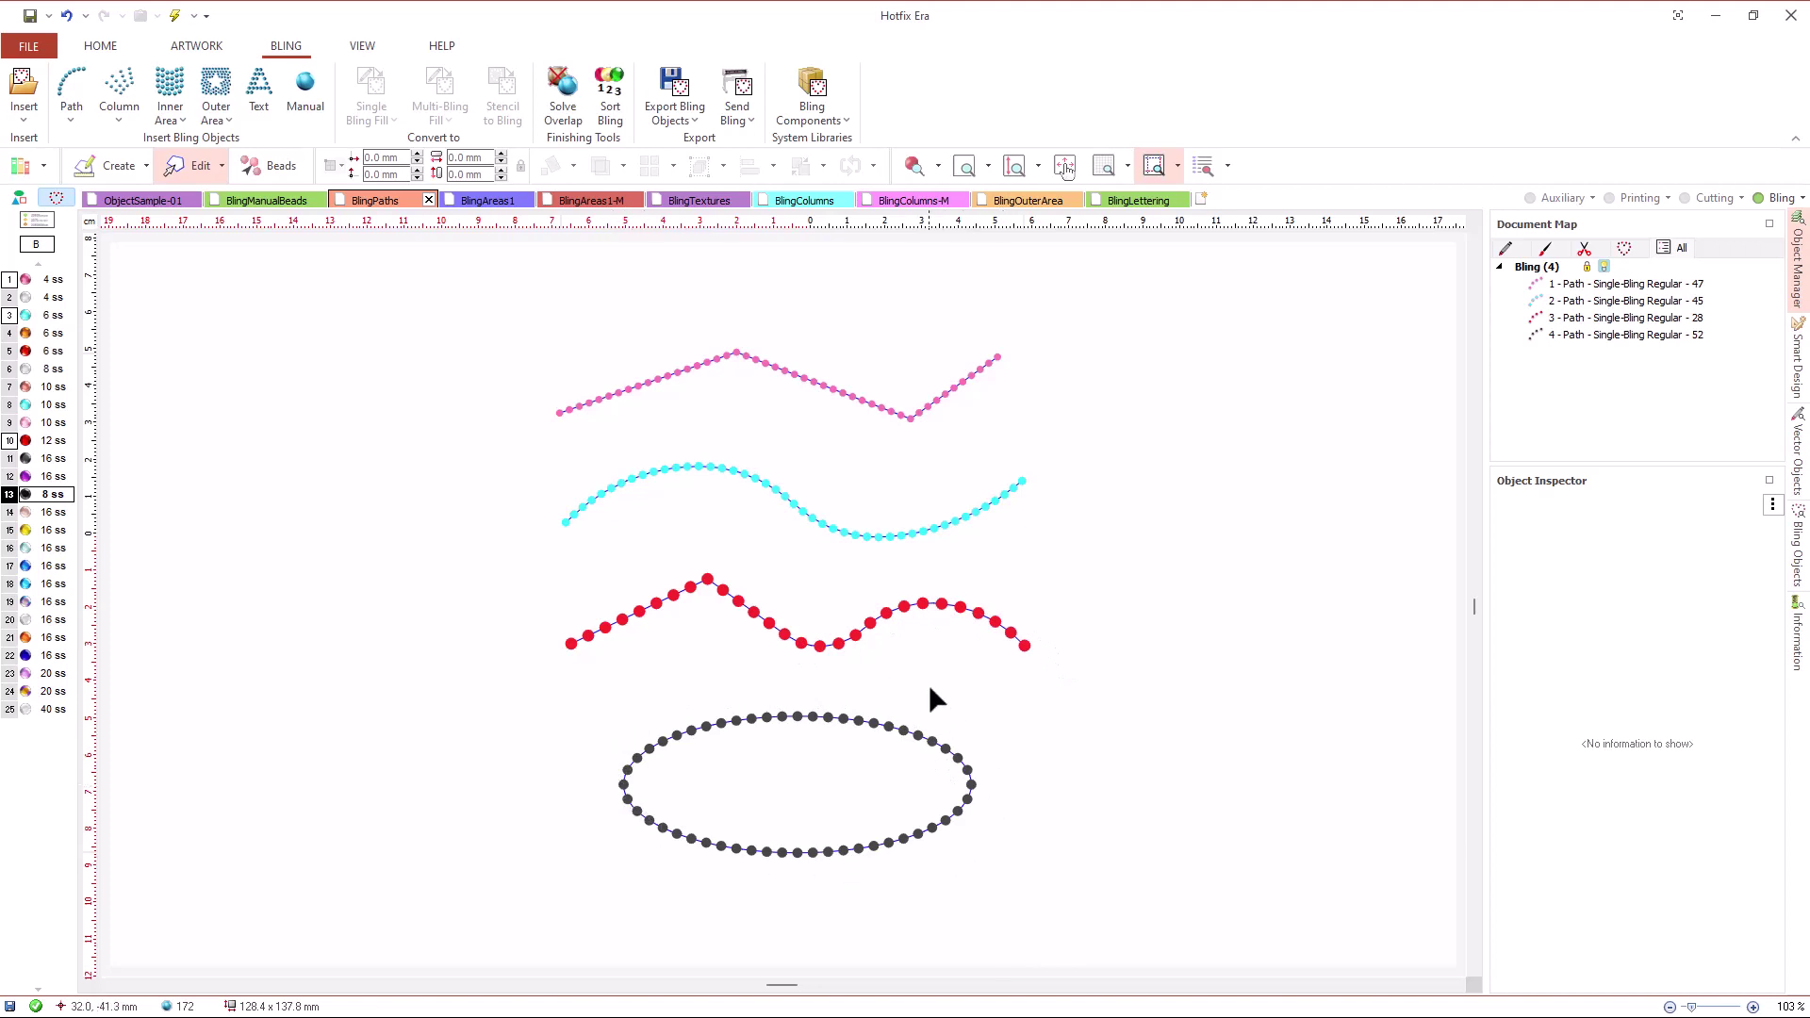
{"action": "left_click", "coordinate": [72, 94]}
{"action": "left_click", "coordinate": [92, 150]}
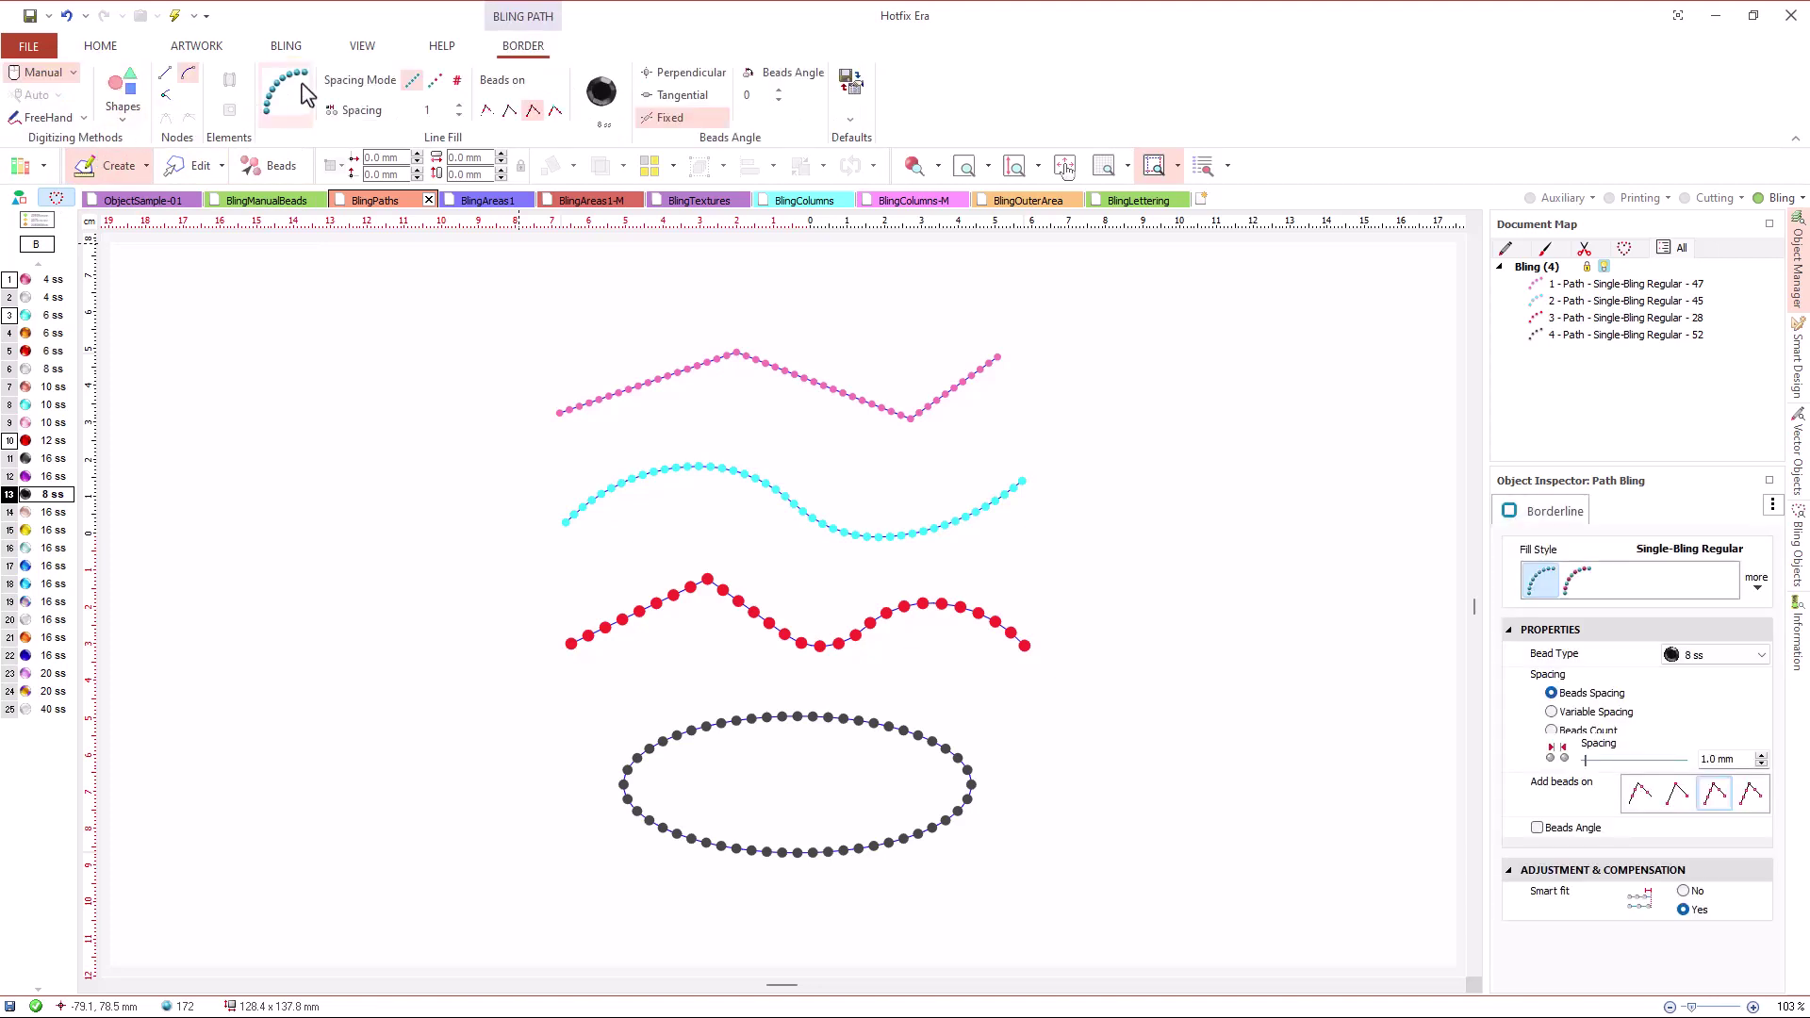
{"action": "left_click", "coordinate": [303, 94]}
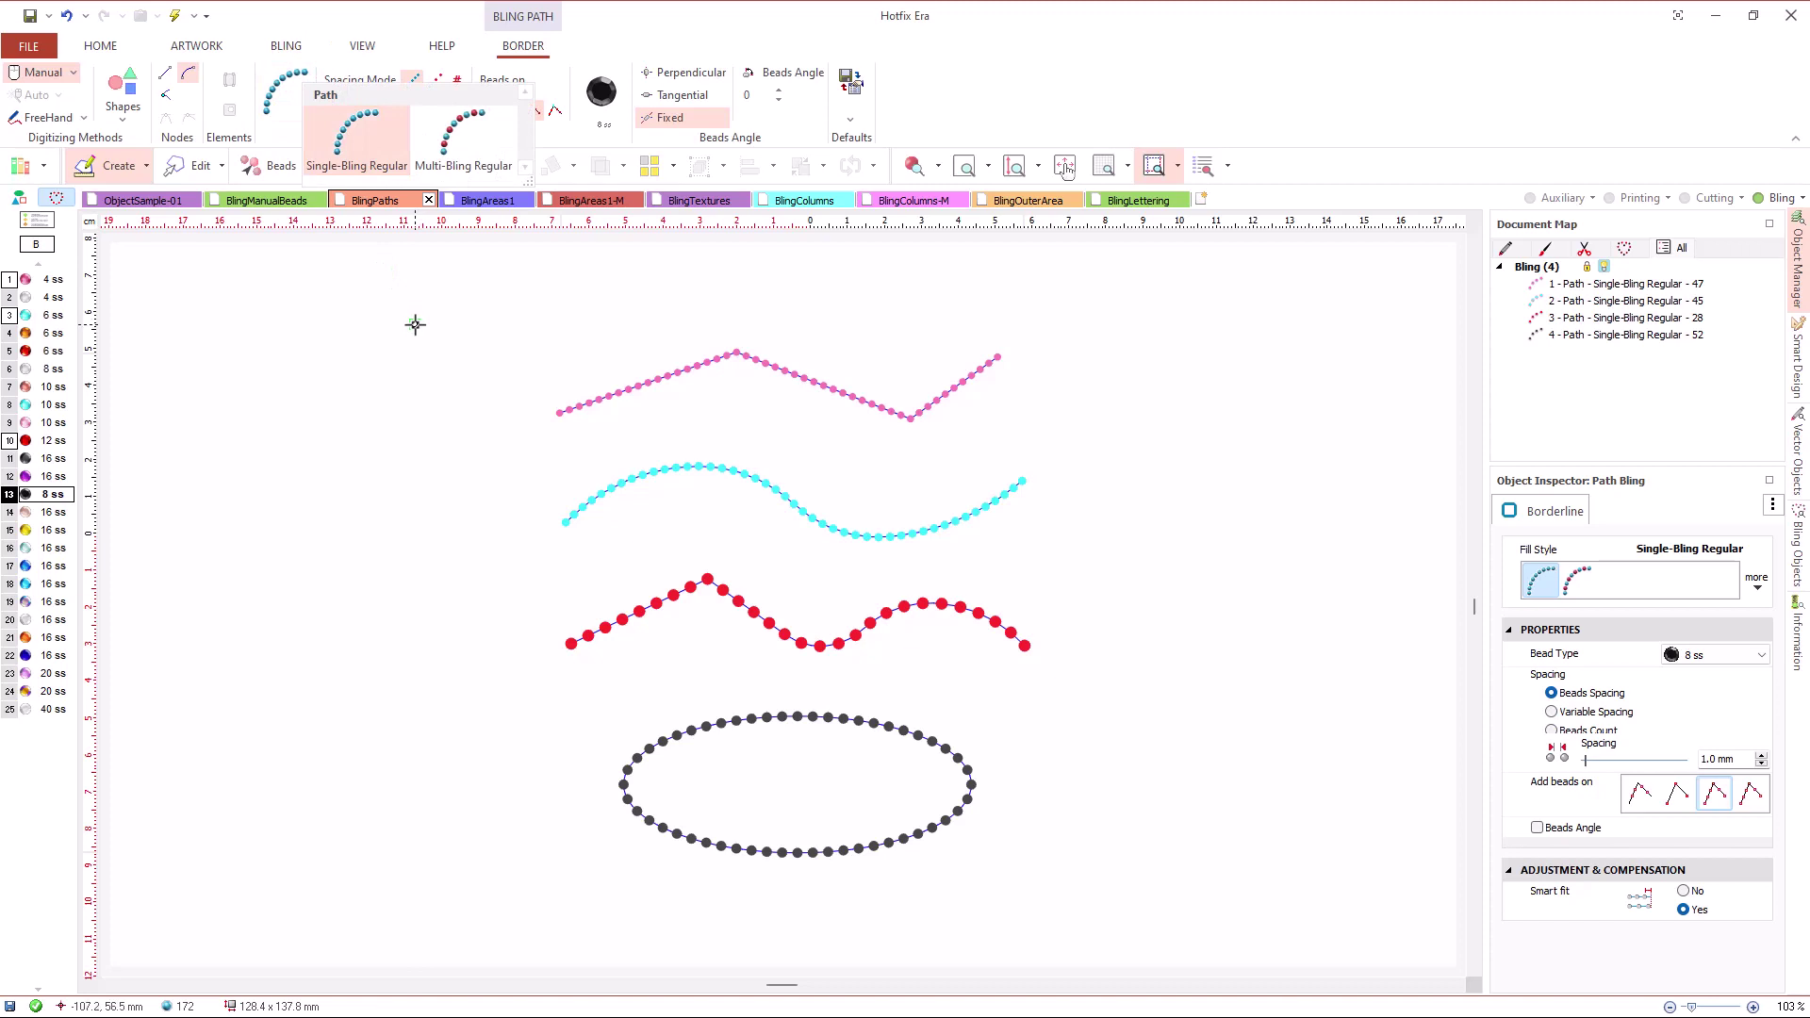
{"action": "left_click", "coordinate": [415, 322]}
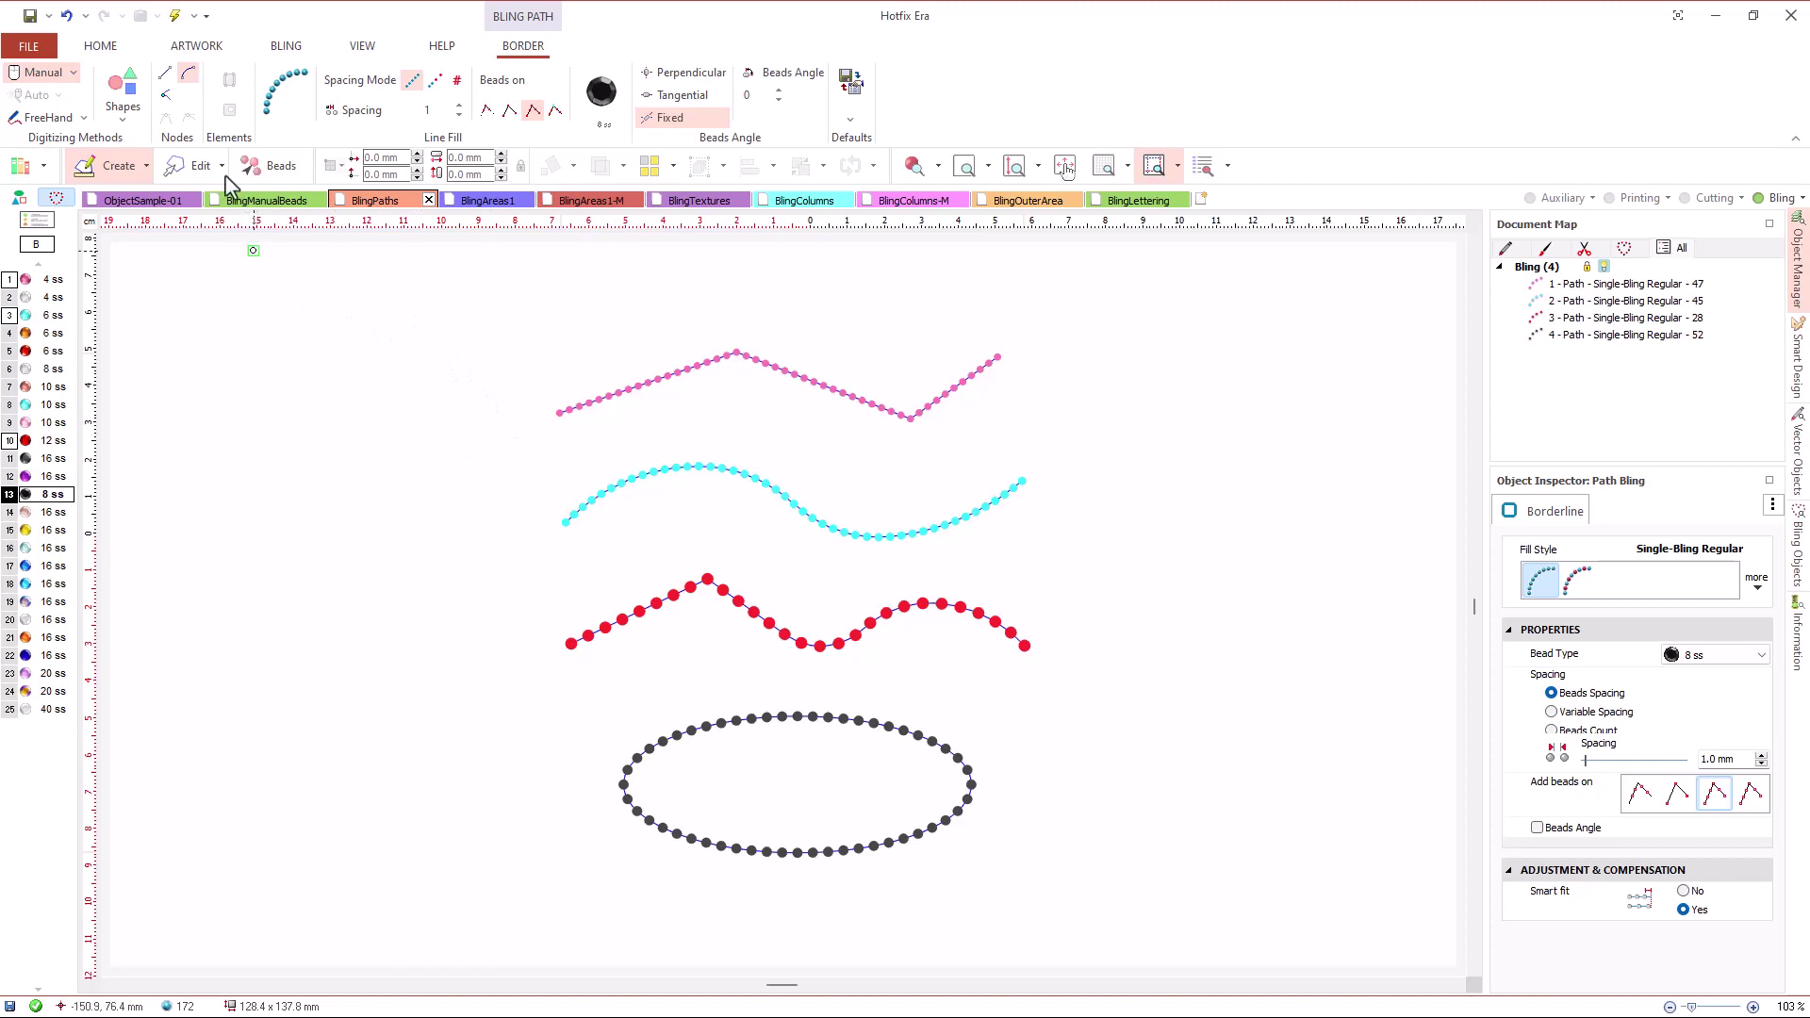
{"action": "left_click", "coordinate": [193, 166]}
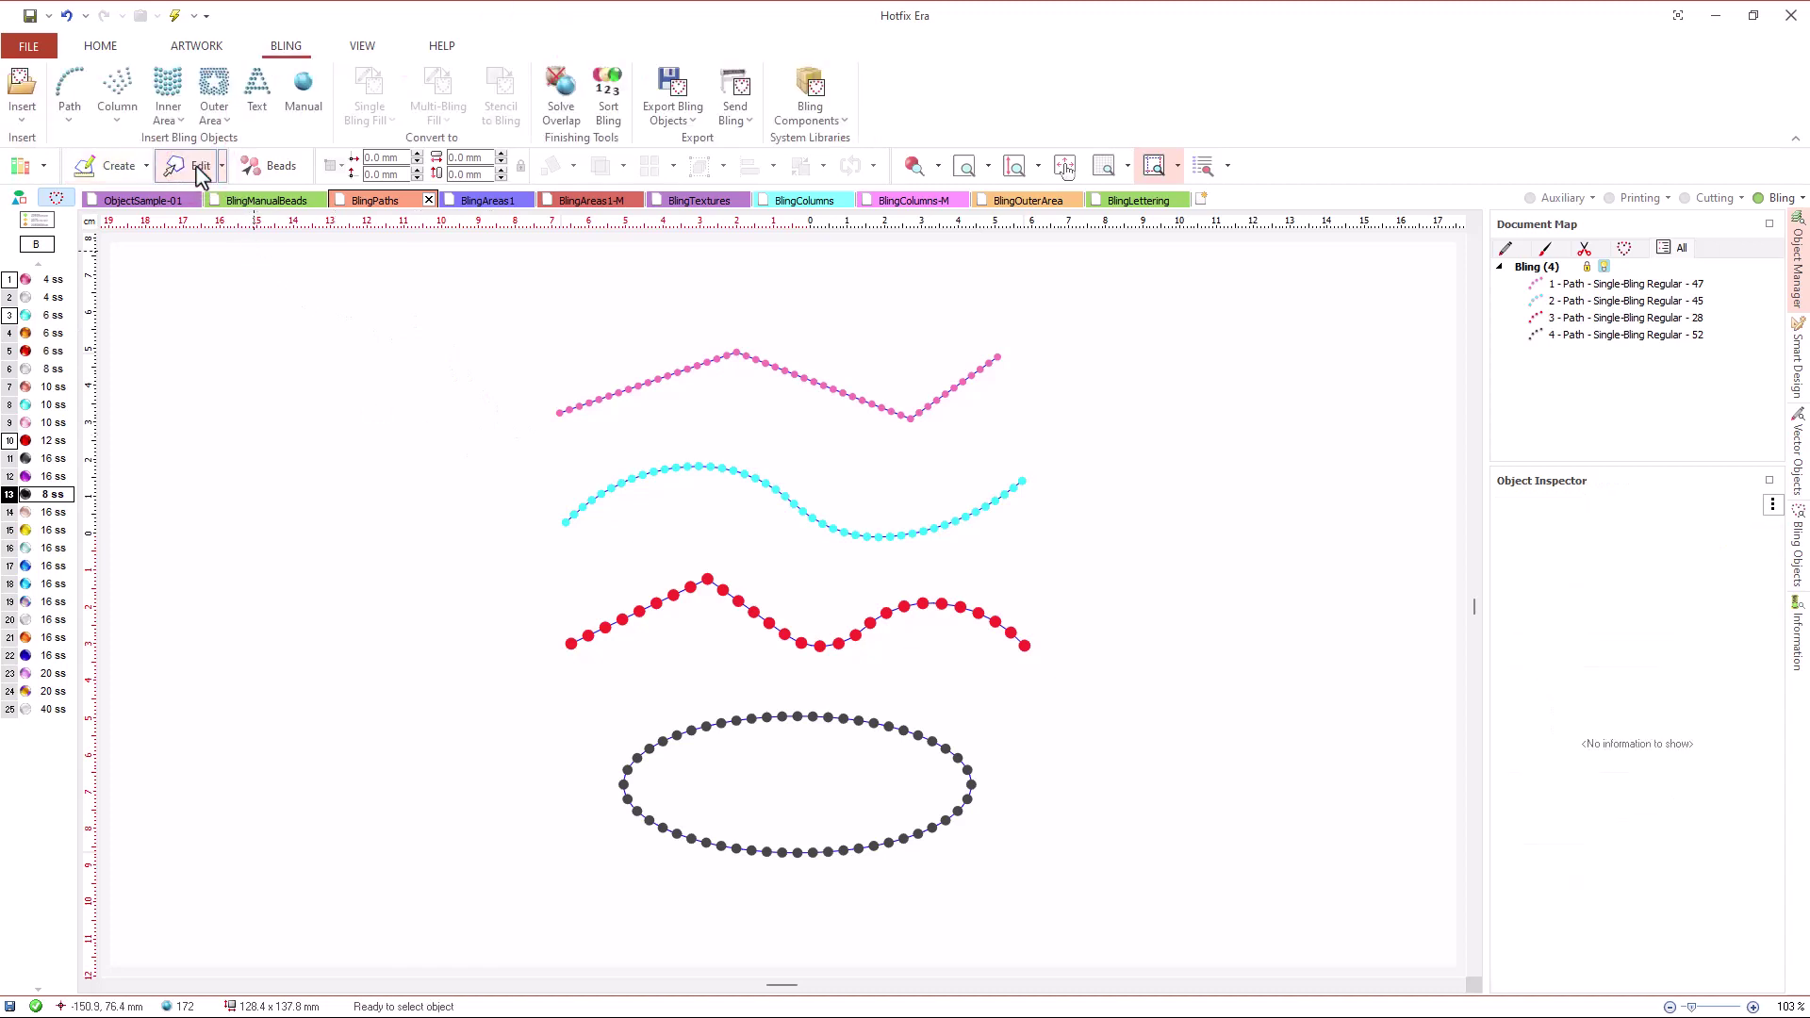
- Try bead spacing values of 2 and 1 on the pink zigzag path
{"action": "left_click", "coordinate": [653, 379]}
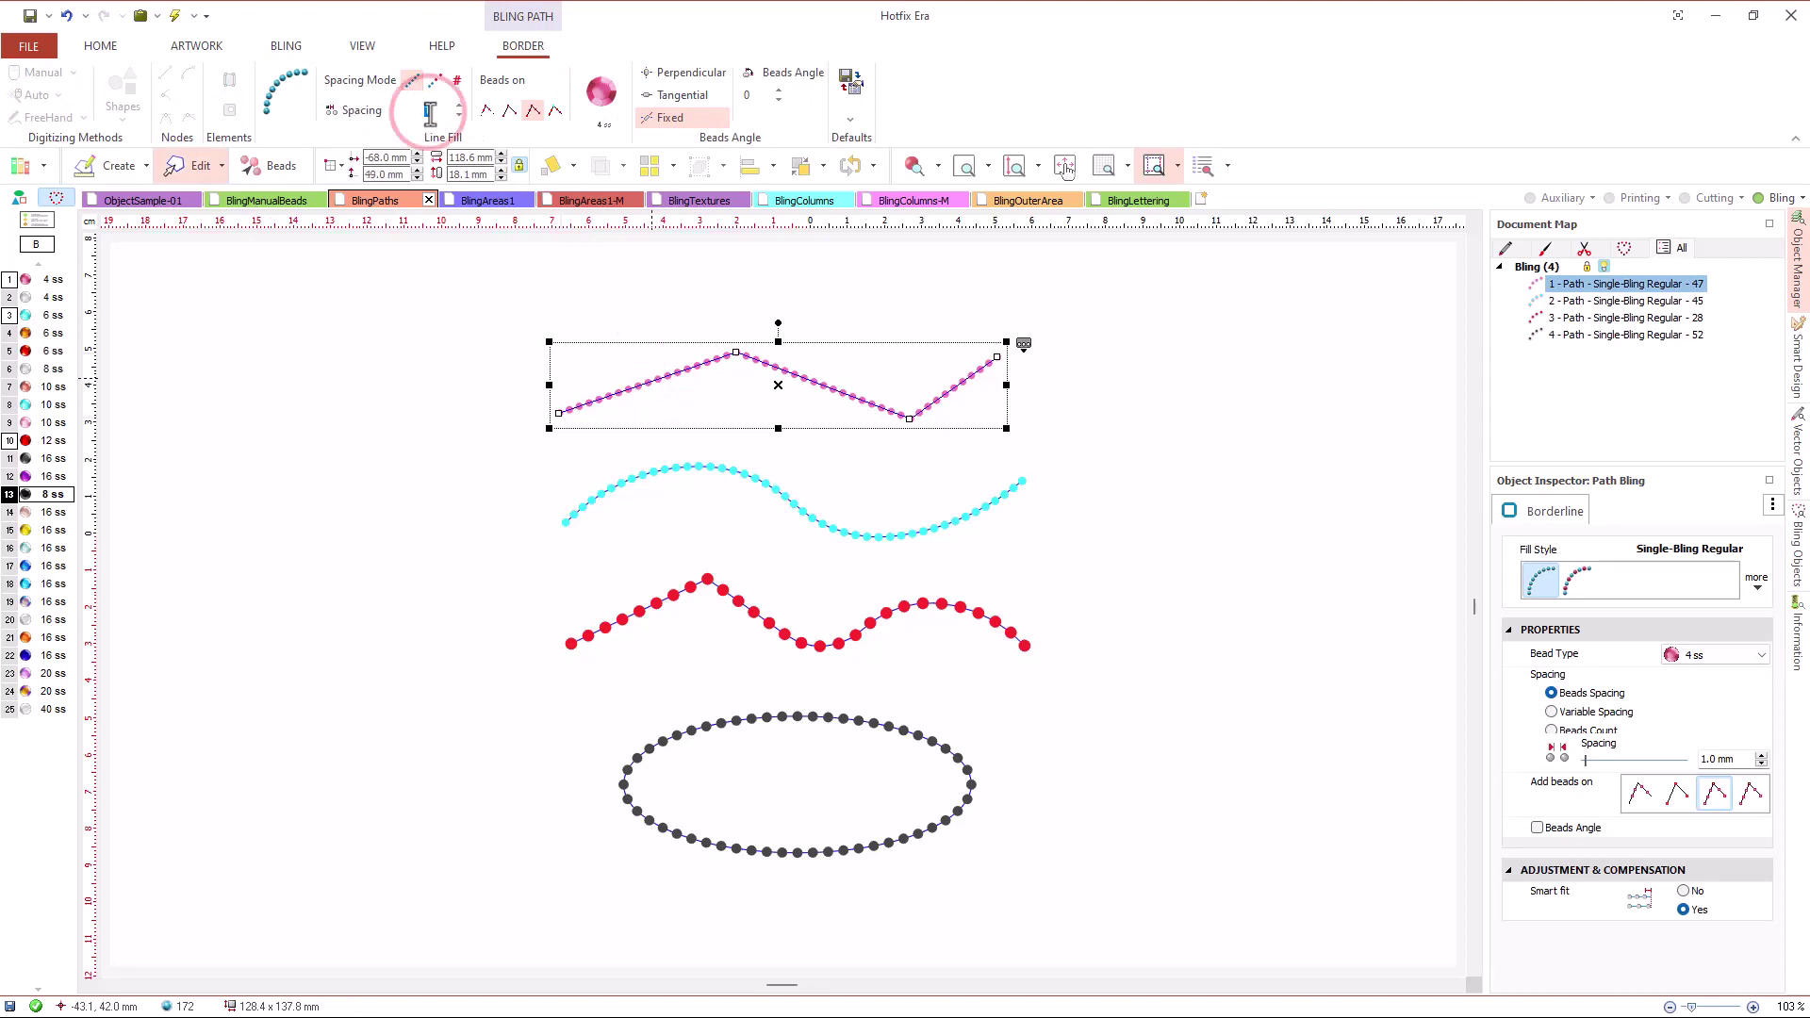
{"action": "left_click", "coordinate": [427, 110]}
{"action": "type", "text": "2"}
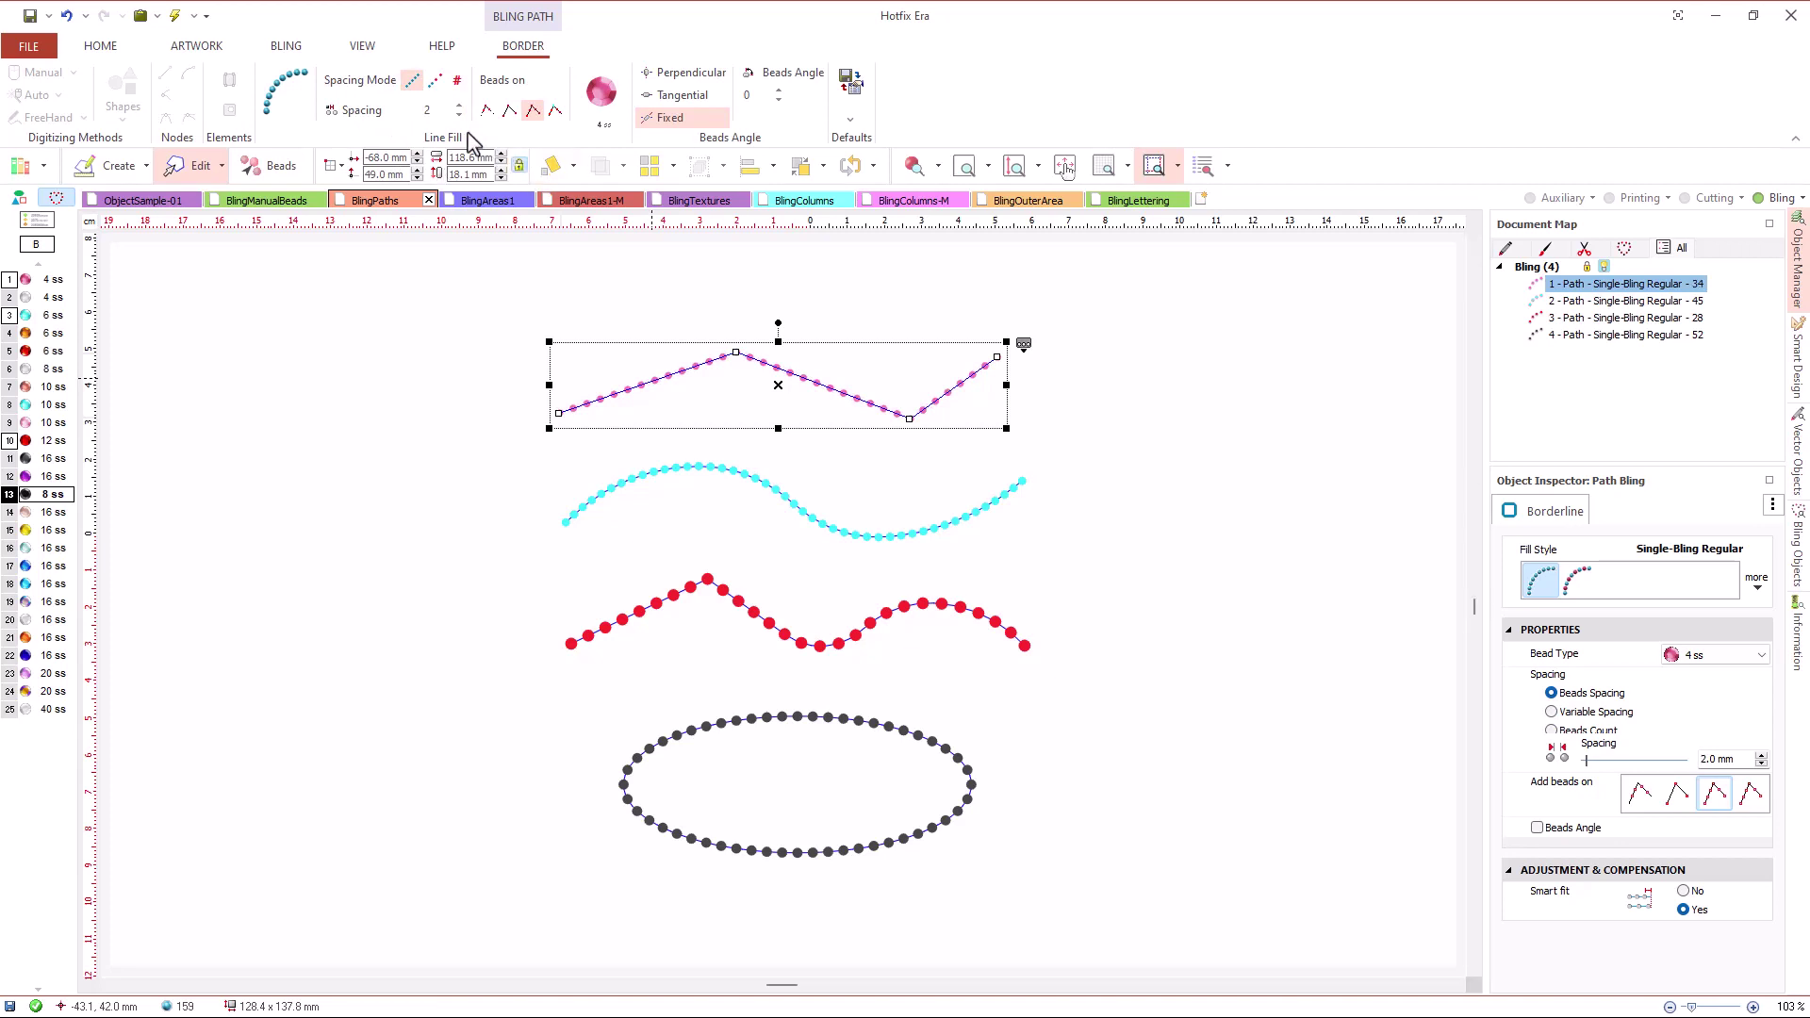
{"action": "left_click", "coordinate": [429, 114]}
{"action": "type", "text": "1"}
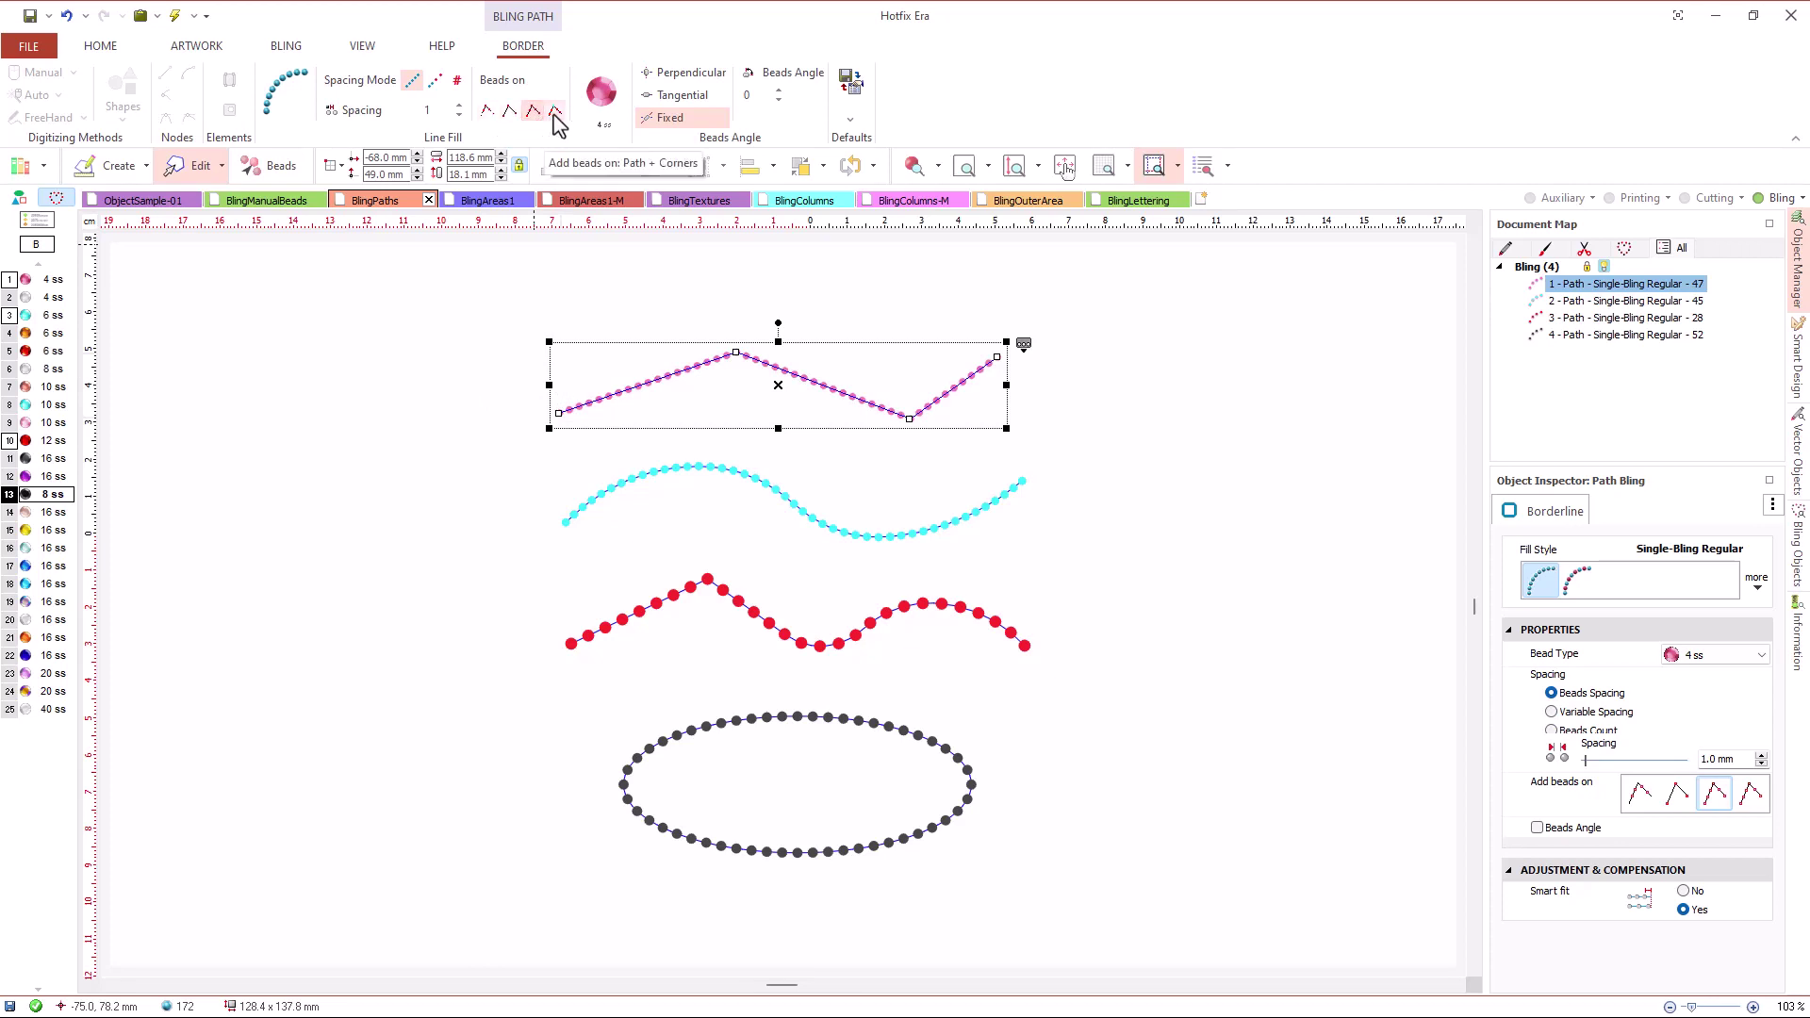
- Try a fixed count of 30 beads, then set Variable Spacing to 3.0 mm
{"action": "left_click", "coordinate": [459, 85]}
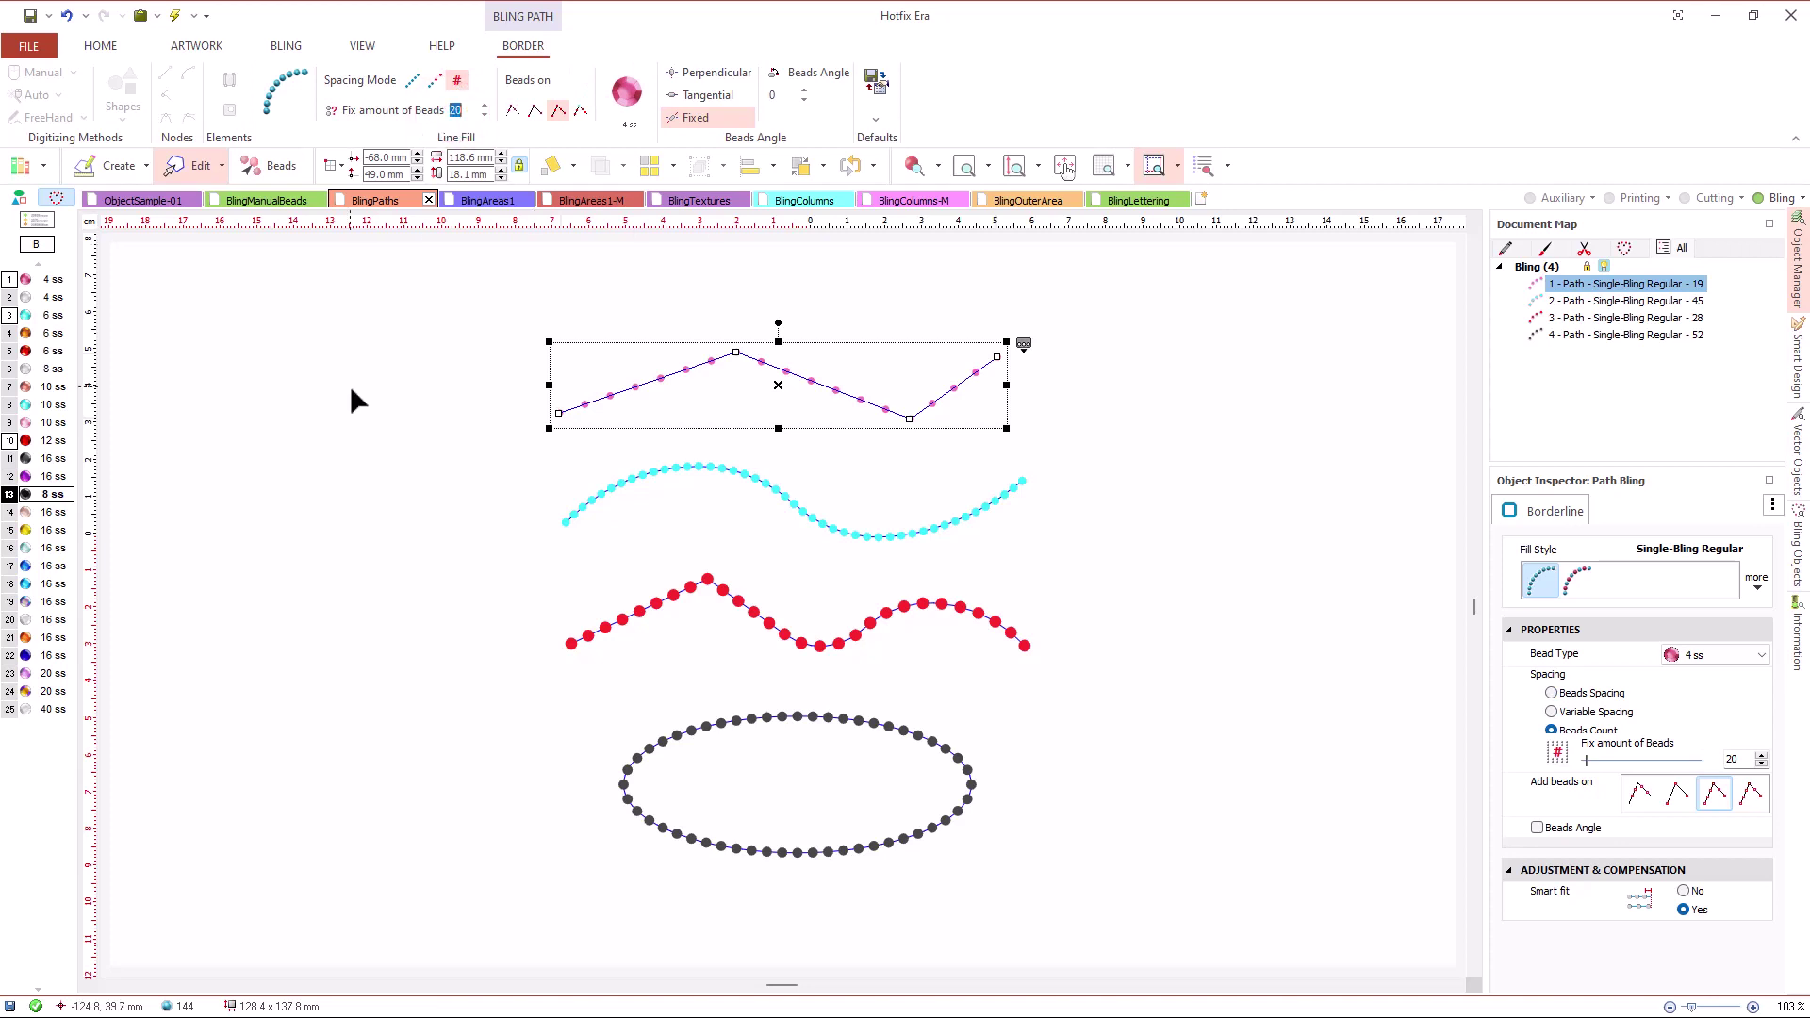
{"action": "type", "text": "30"}
{"action": "key", "text": "Return"}
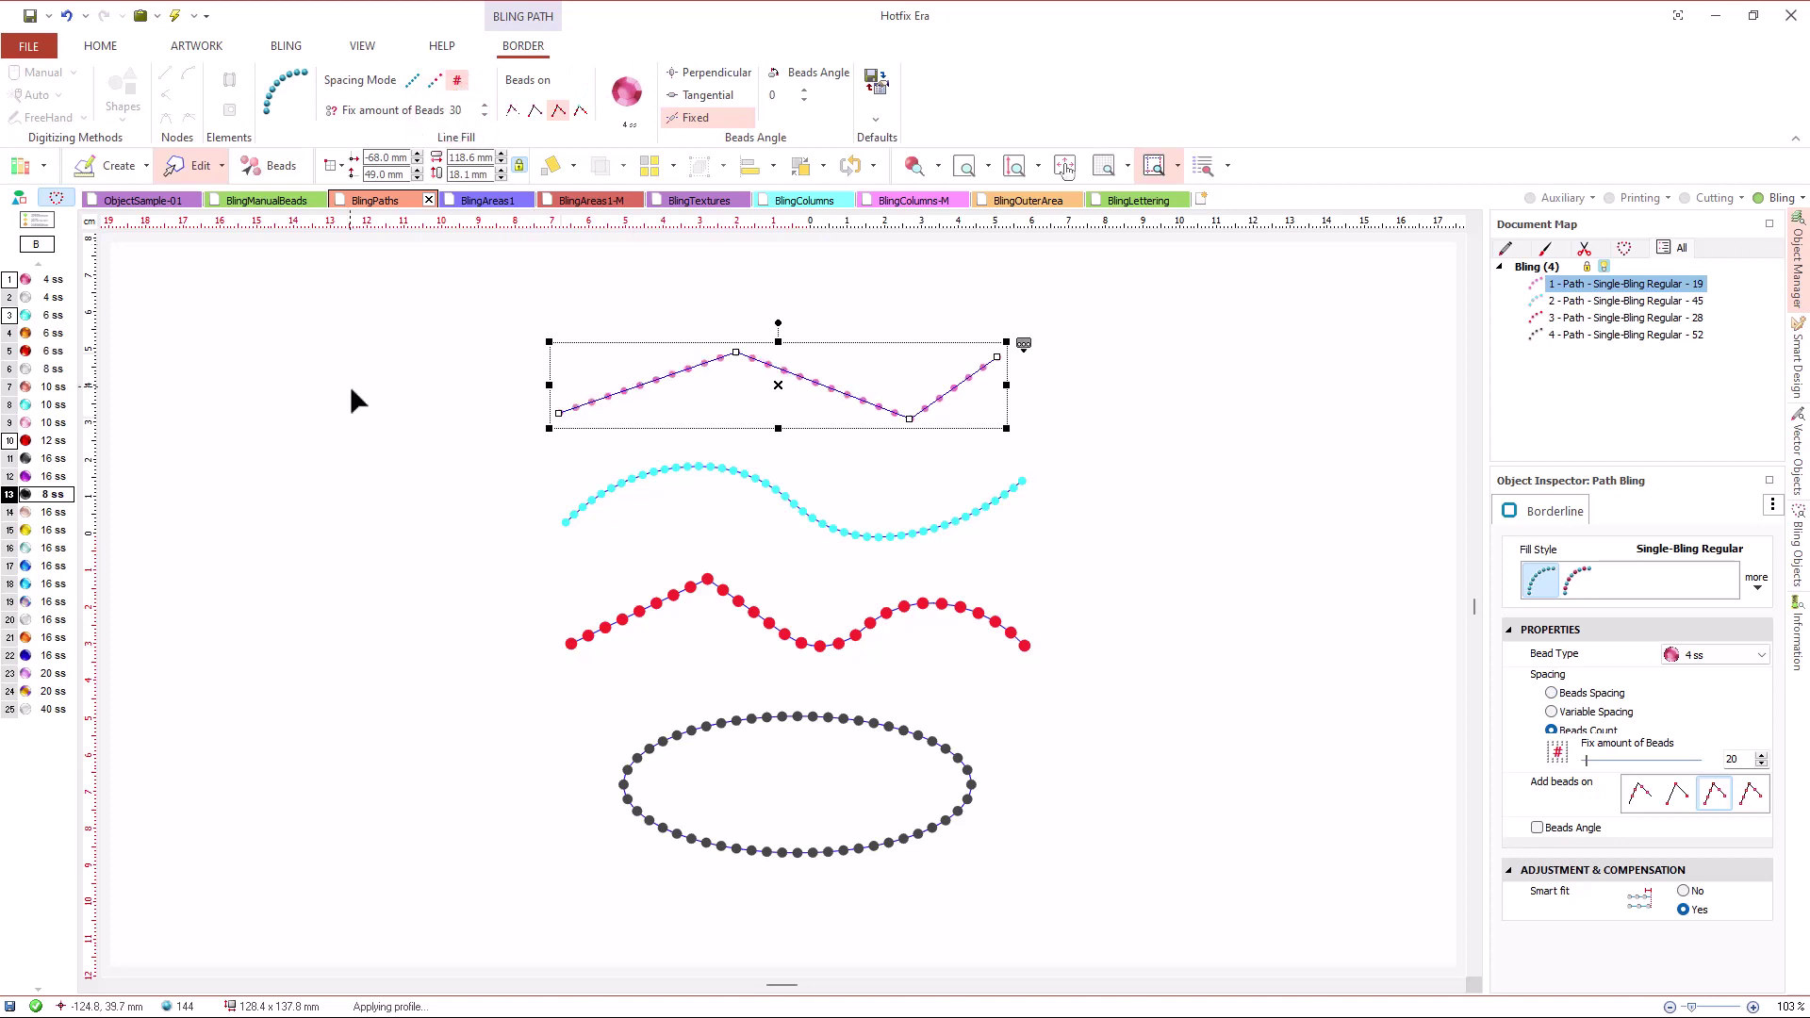
{"action": "left_click", "coordinate": [431, 84]}
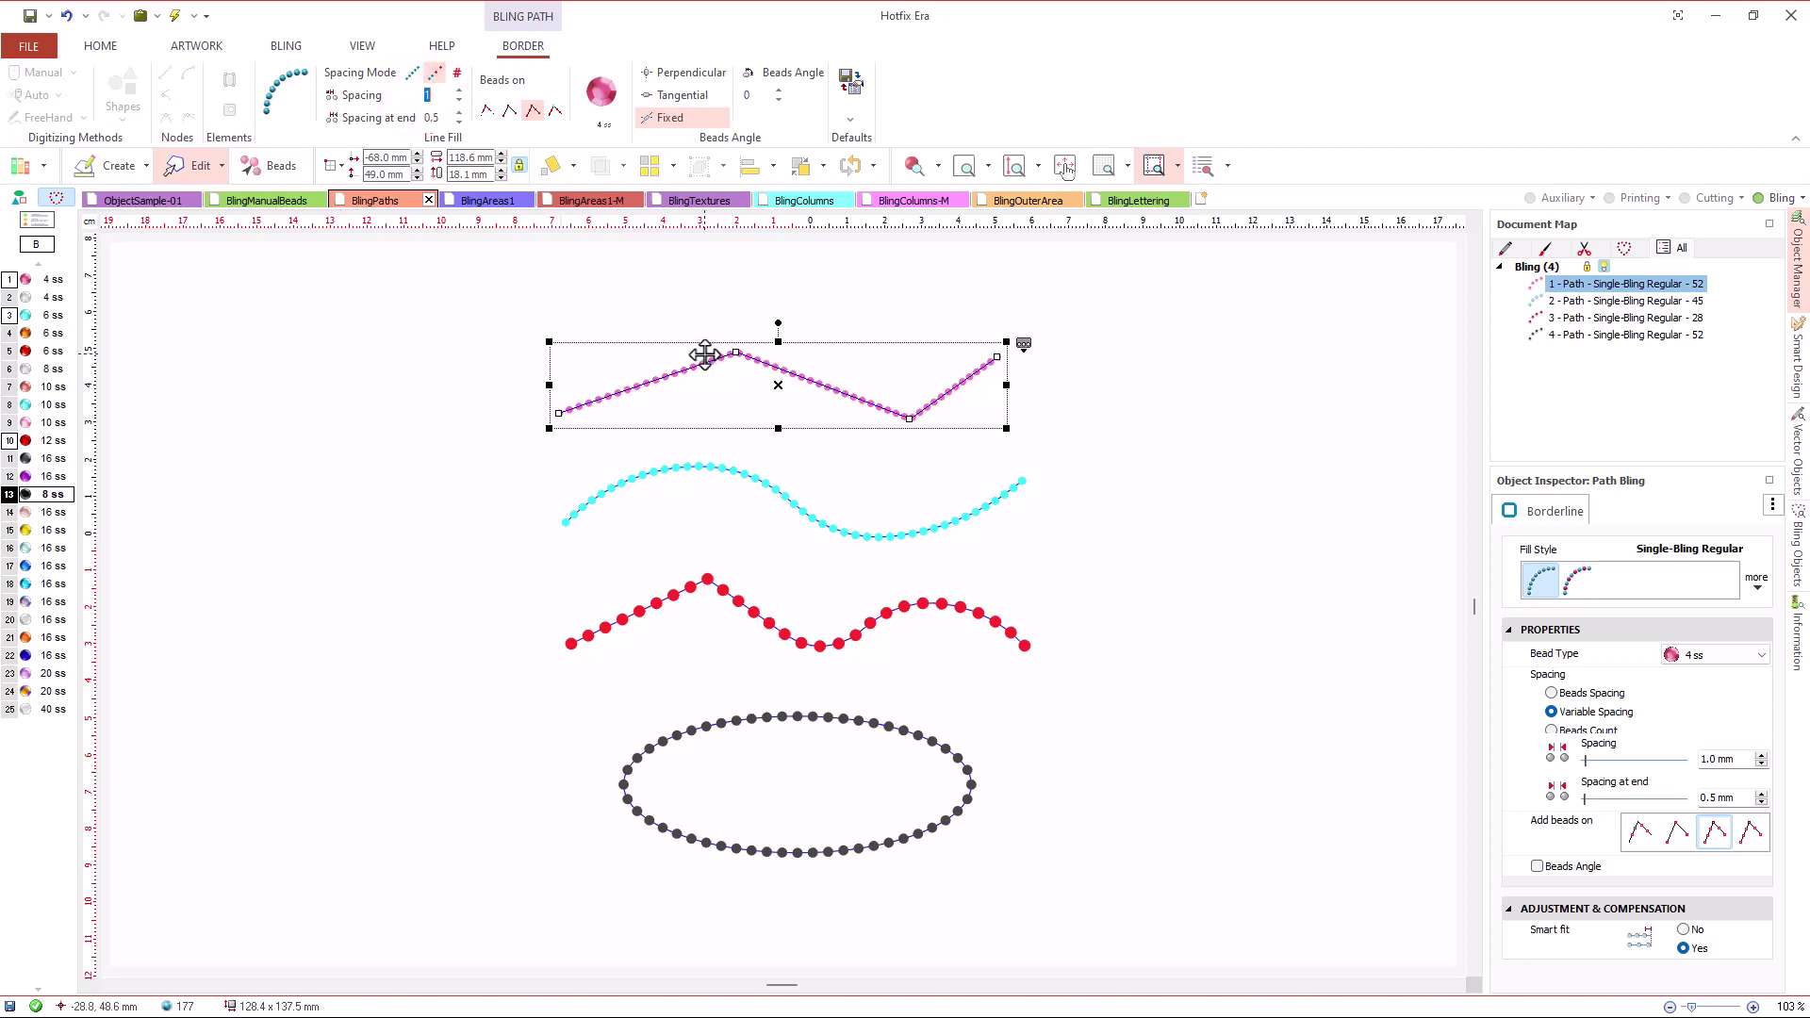
{"action": "type", "text": "3"}
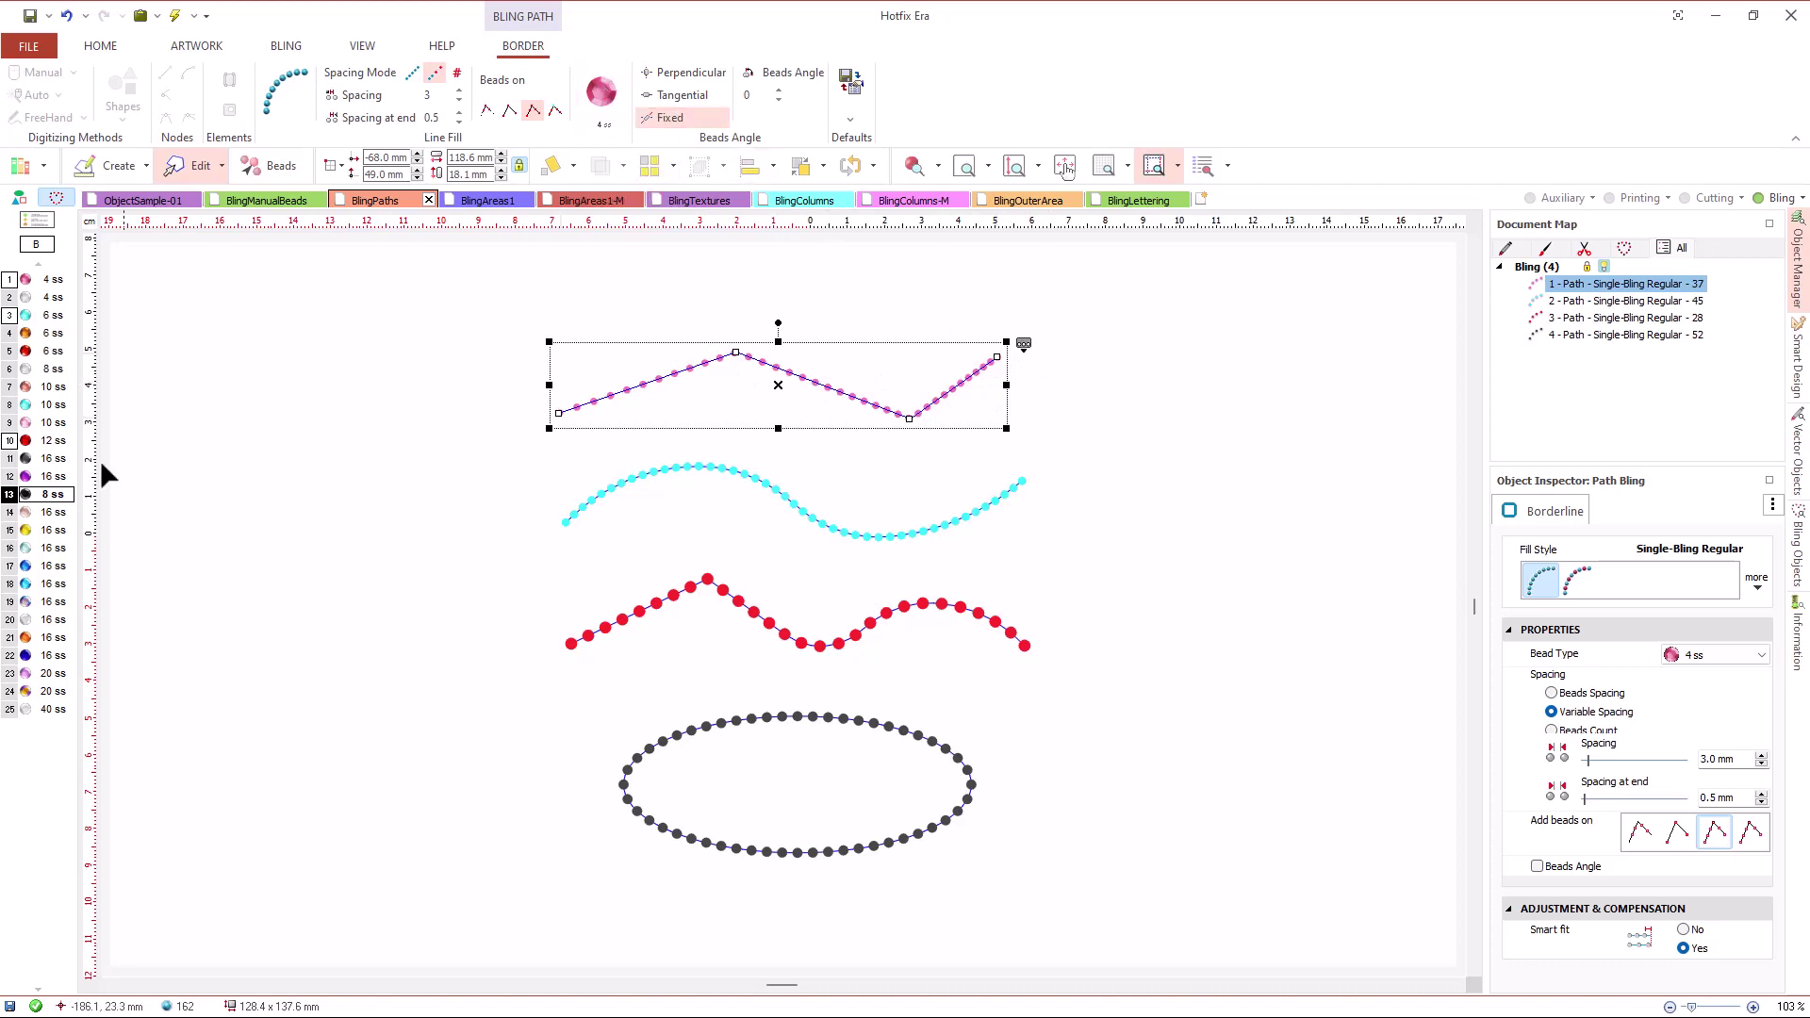
- Try 10 ss and cyan 10 ss beads on the zigzag path, settling on small pink 4 ss stones
{"action": "left_click", "coordinate": [56, 388]}
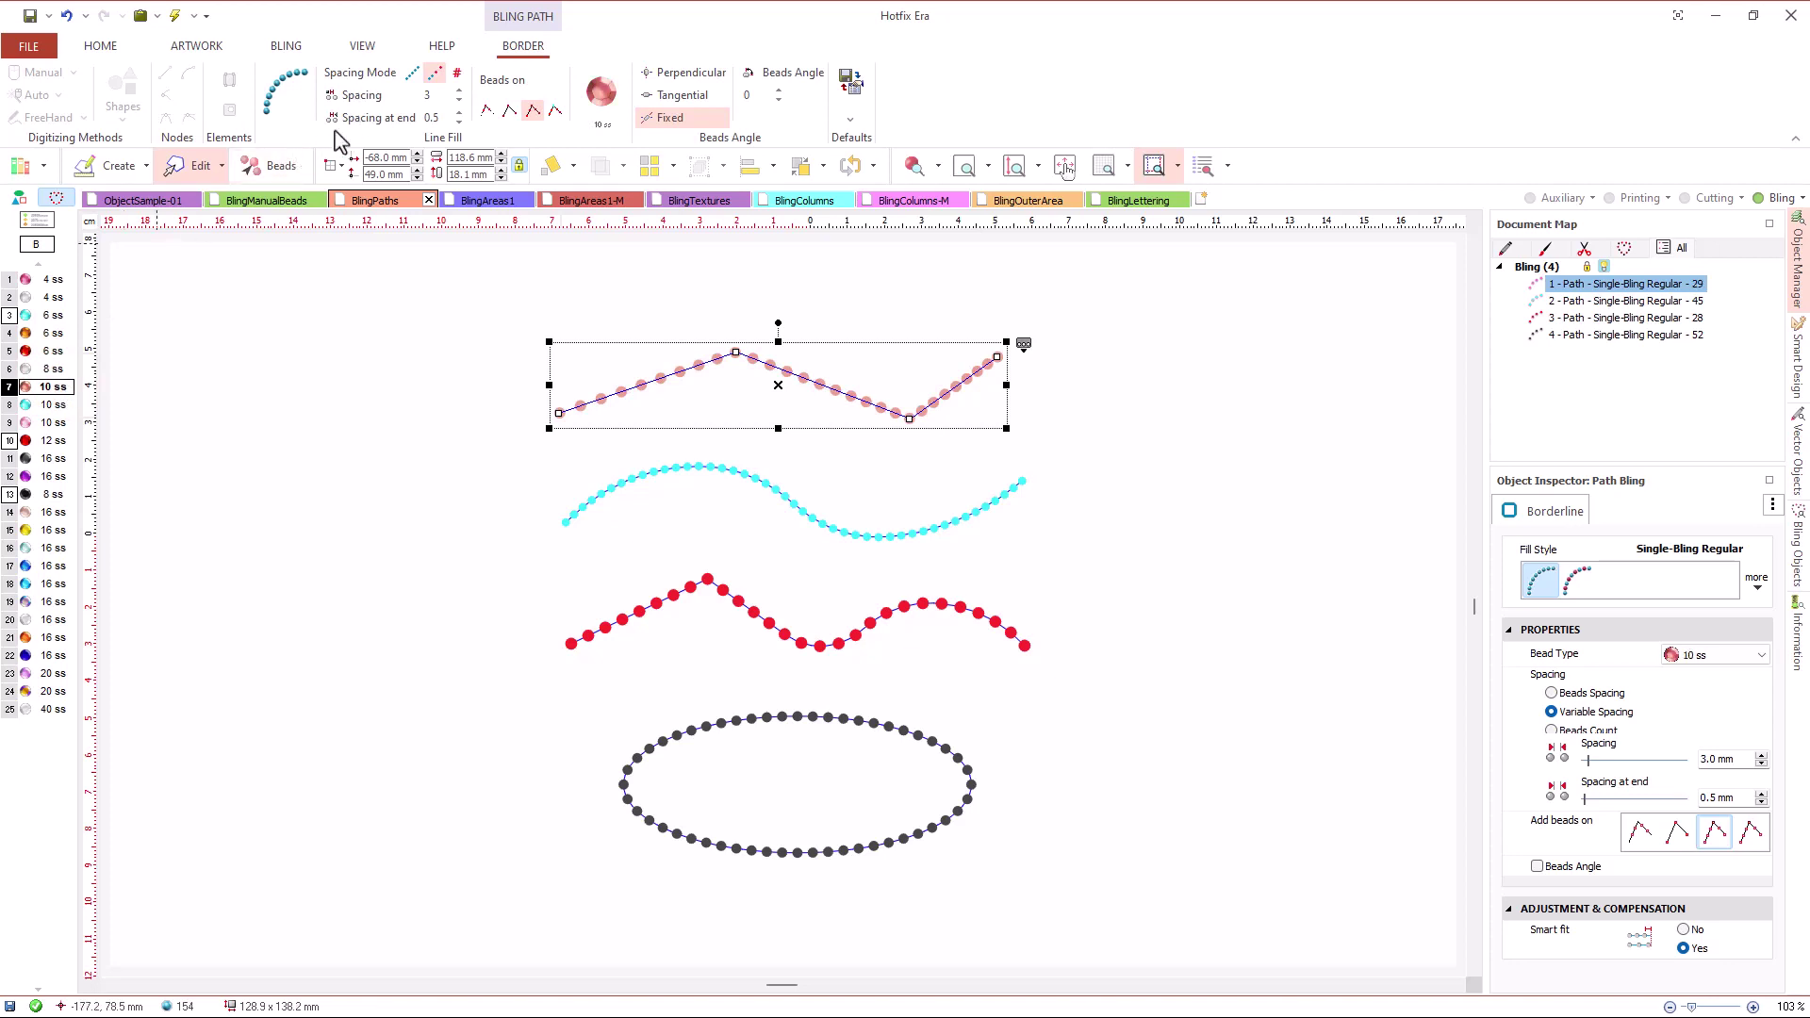
{"action": "left_click", "coordinate": [53, 405]}
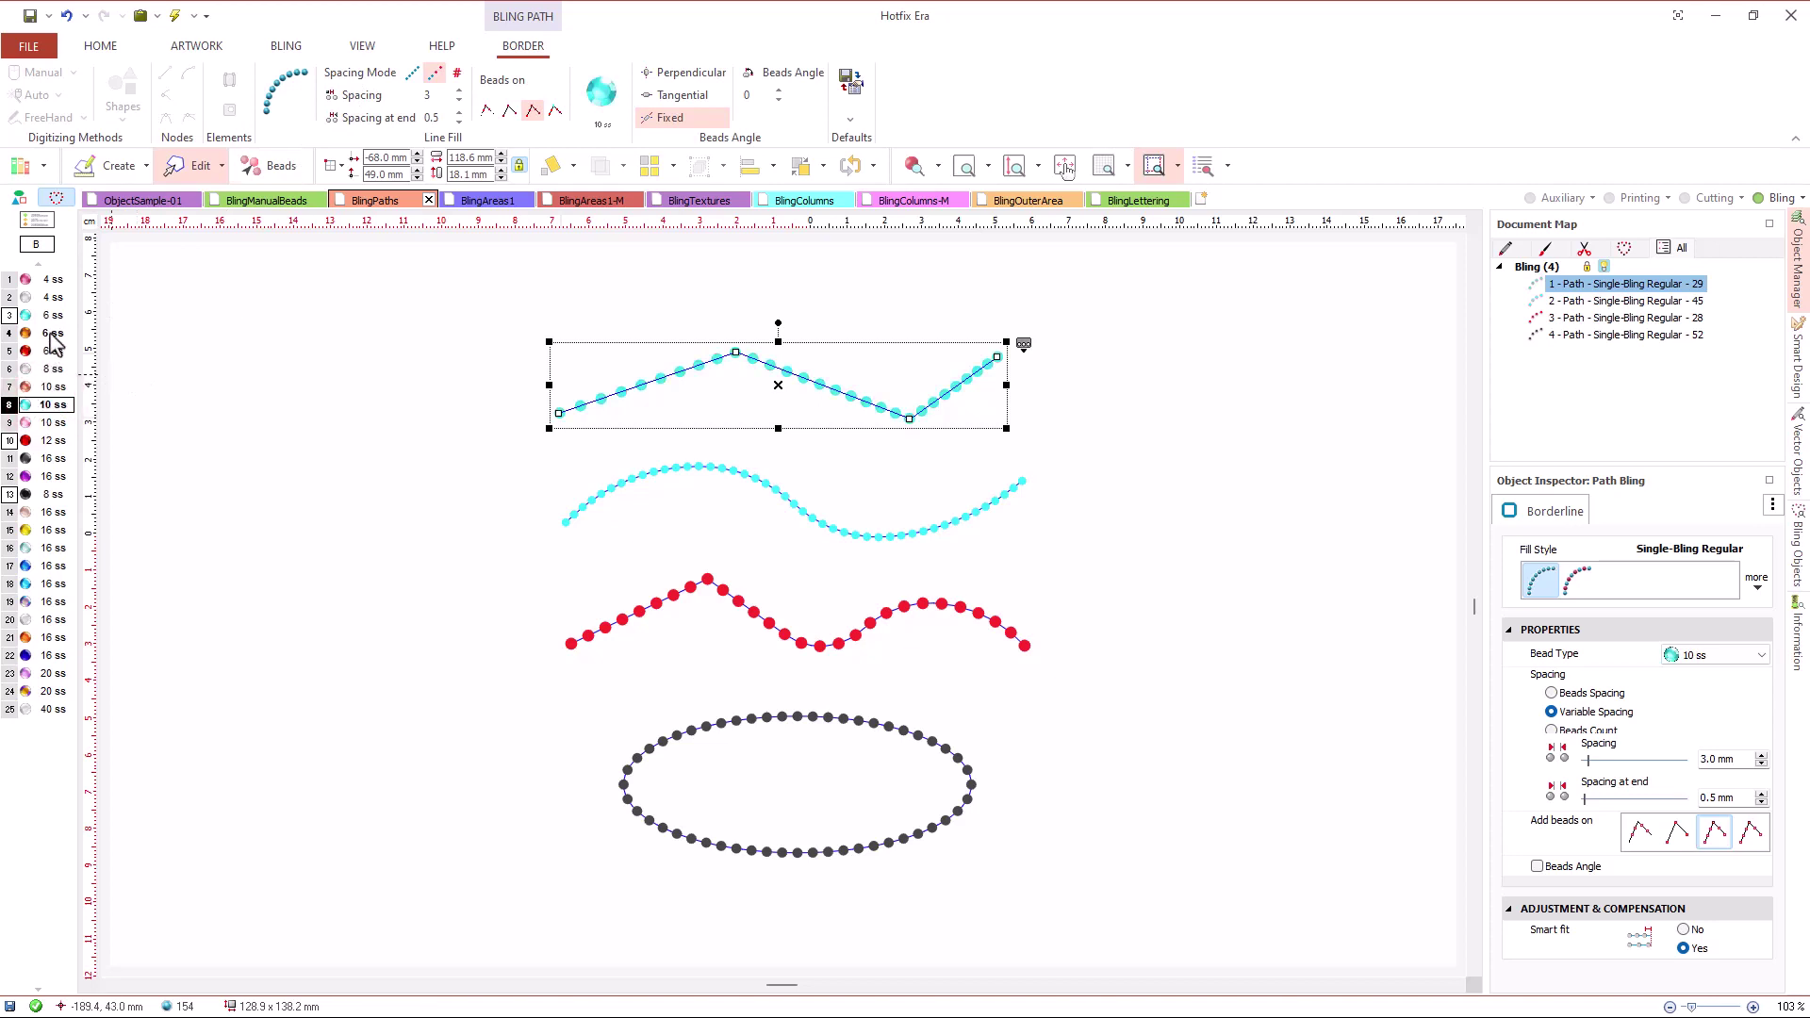
{"action": "left_click", "coordinate": [52, 283]}
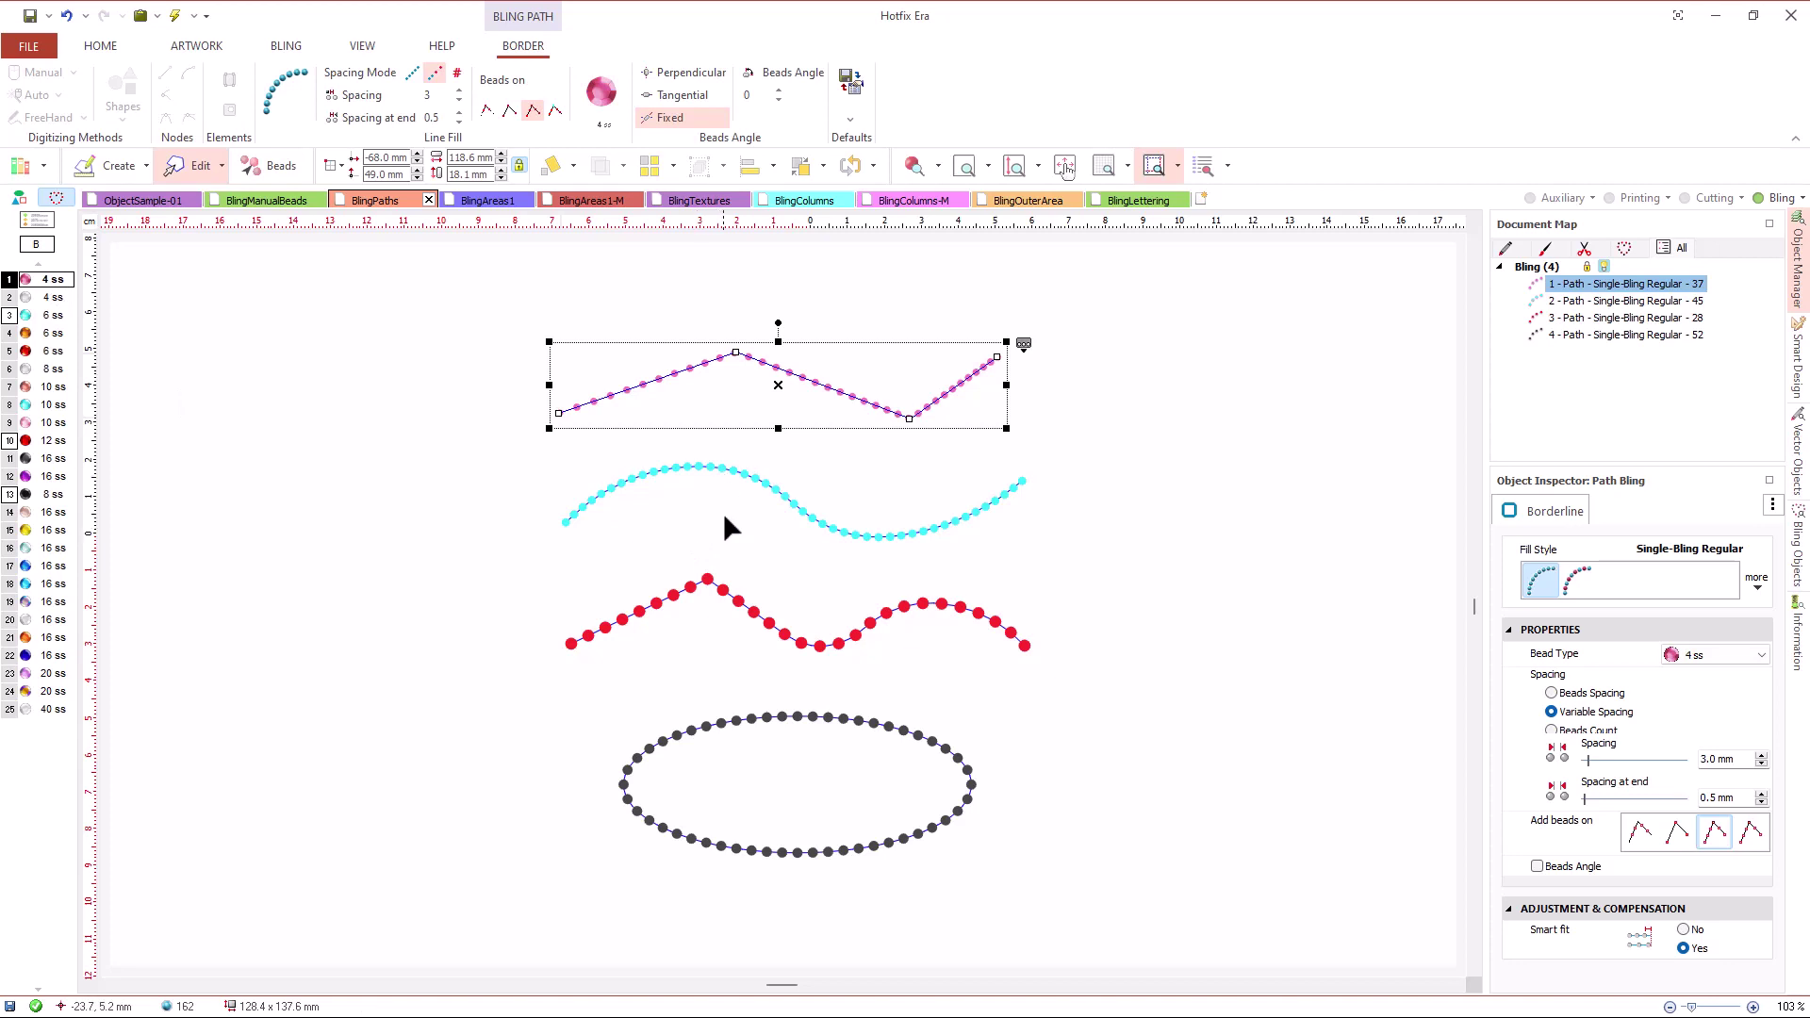
{"action": "left_click", "coordinate": [737, 473]}
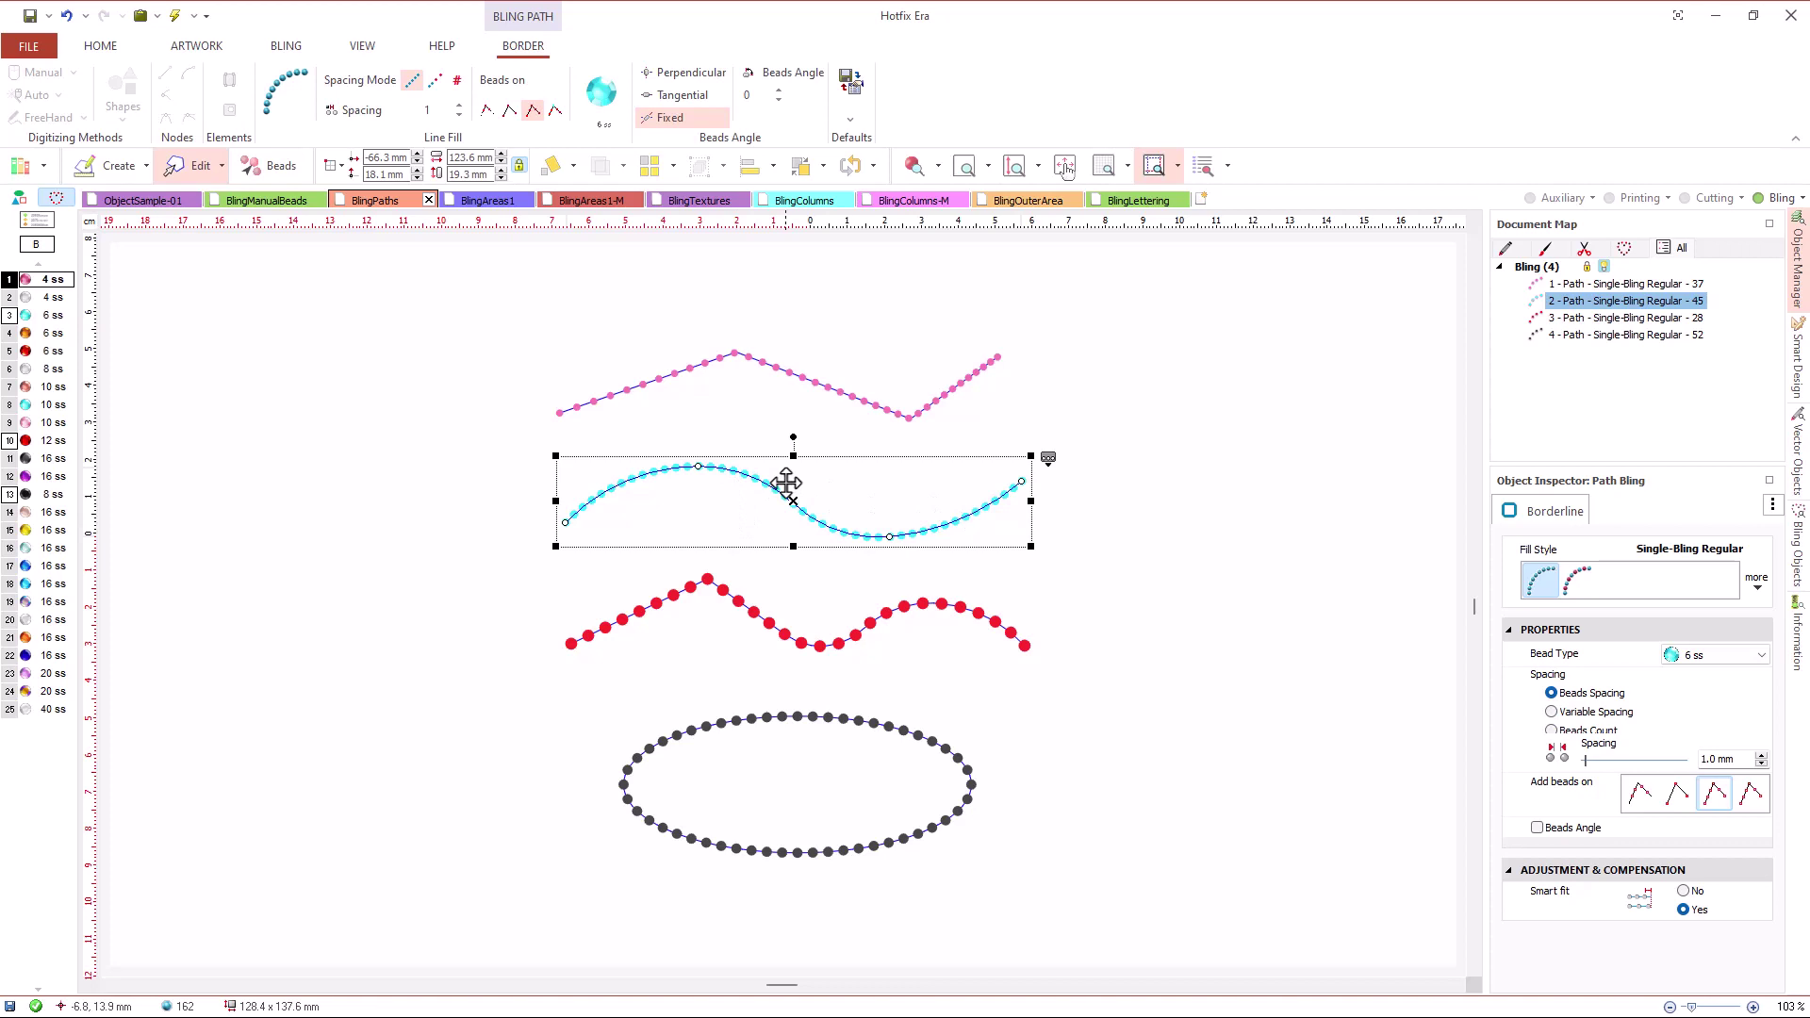
- Add a Fuchsia 4.0 x 2.0 Check - Rectangle nailhead to the bead palette and accept
{"action": "left_click", "coordinate": [37, 219]}
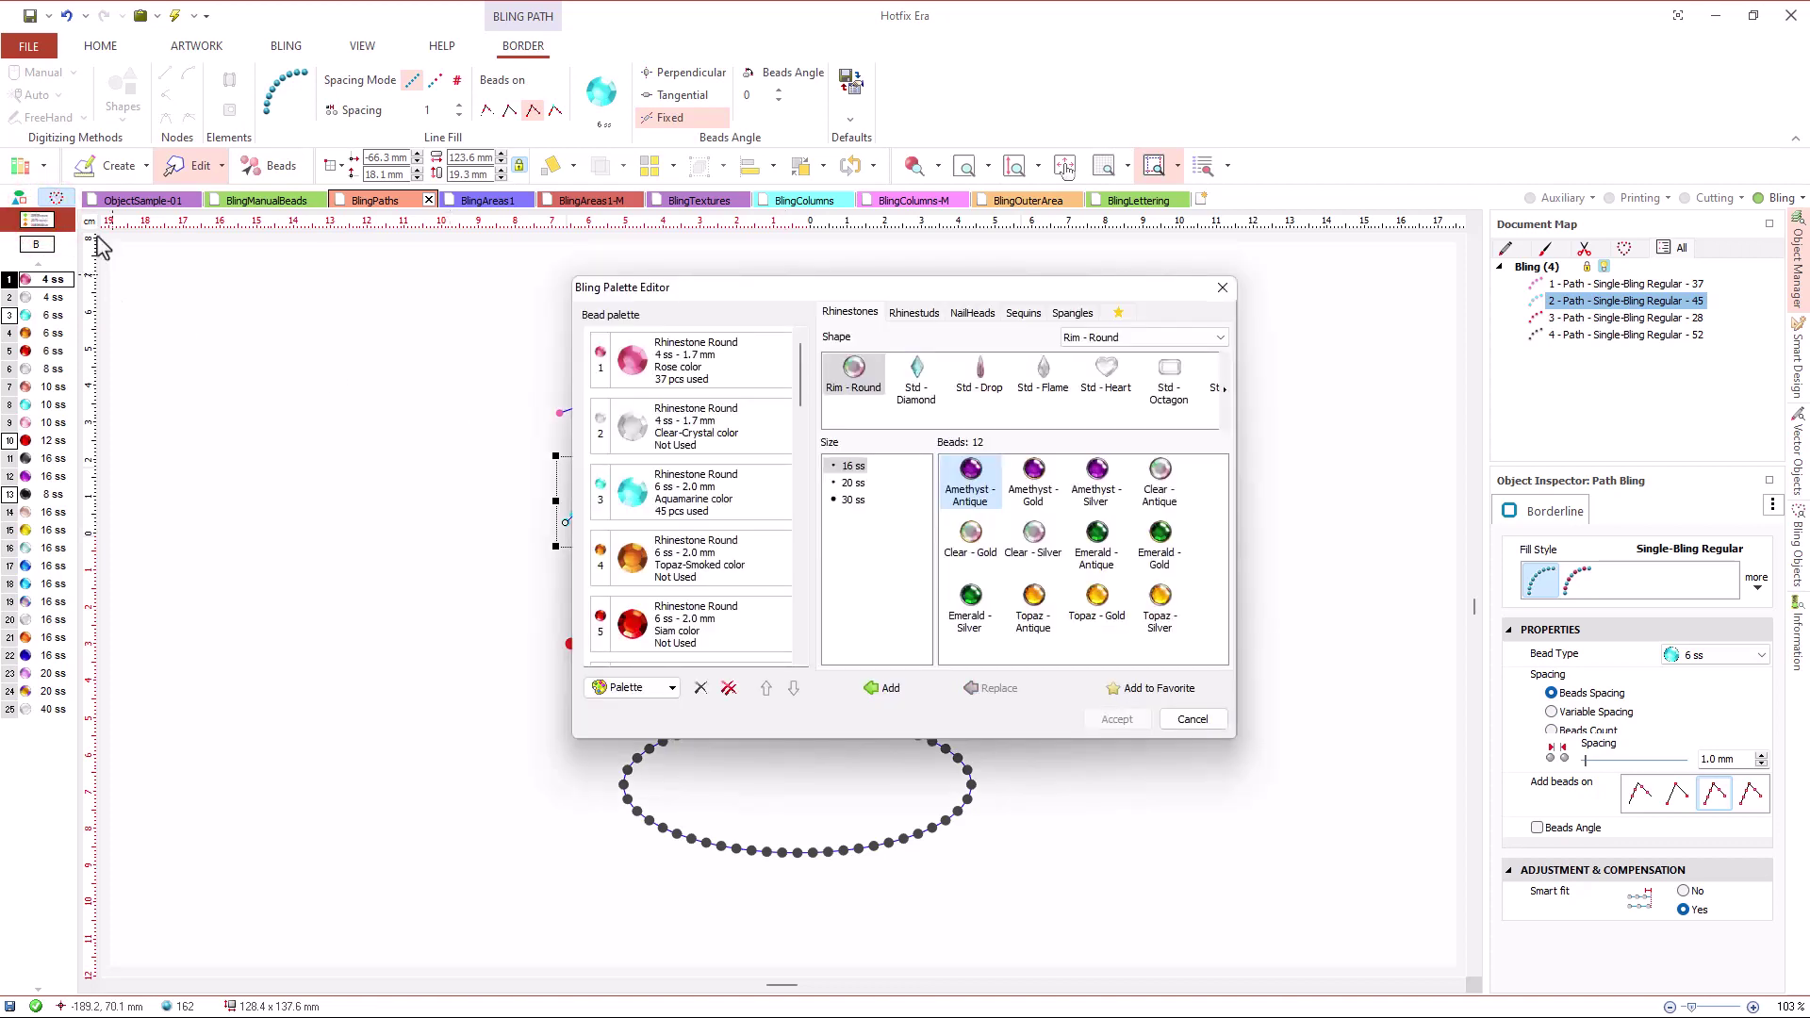
{"action": "left_click", "coordinate": [972, 312]}
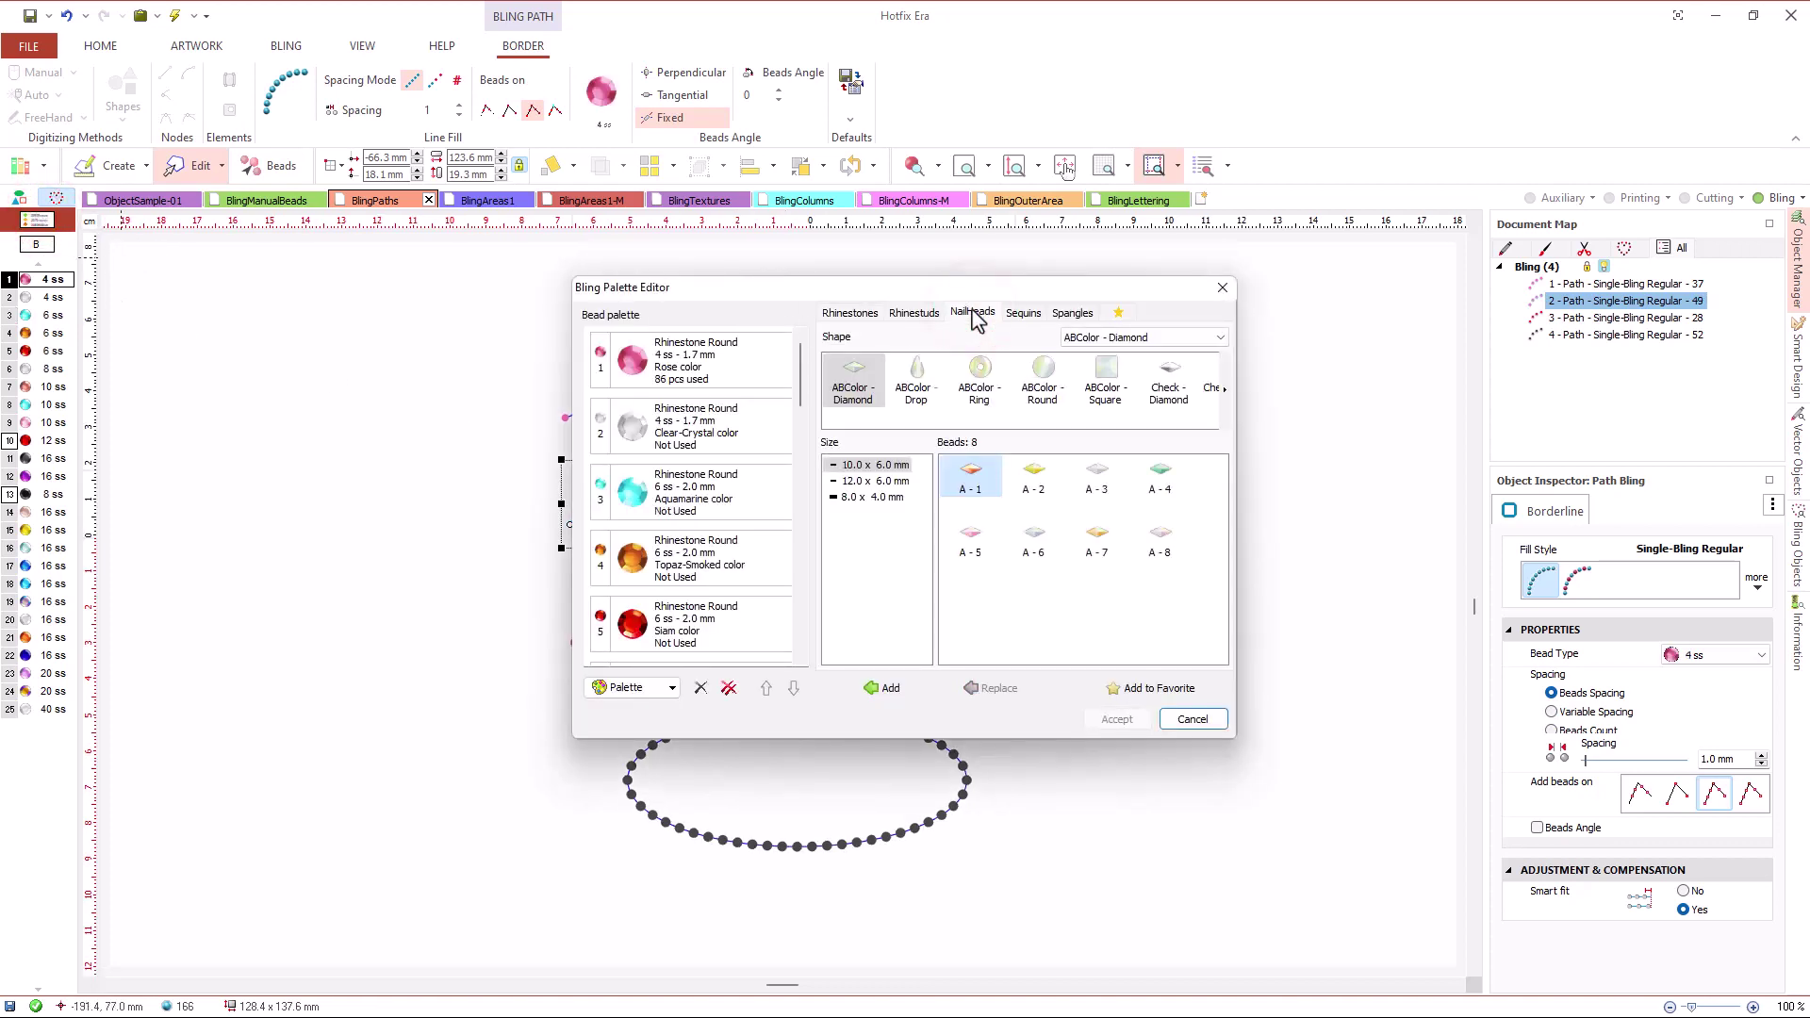
{"action": "left_click", "coordinate": [1225, 388]}
{"action": "left_click", "coordinate": [1225, 388]}
{"action": "left_click", "coordinate": [1226, 388]}
{"action": "left_click", "coordinate": [1170, 377]}
{"action": "left_click", "coordinate": [868, 480]}
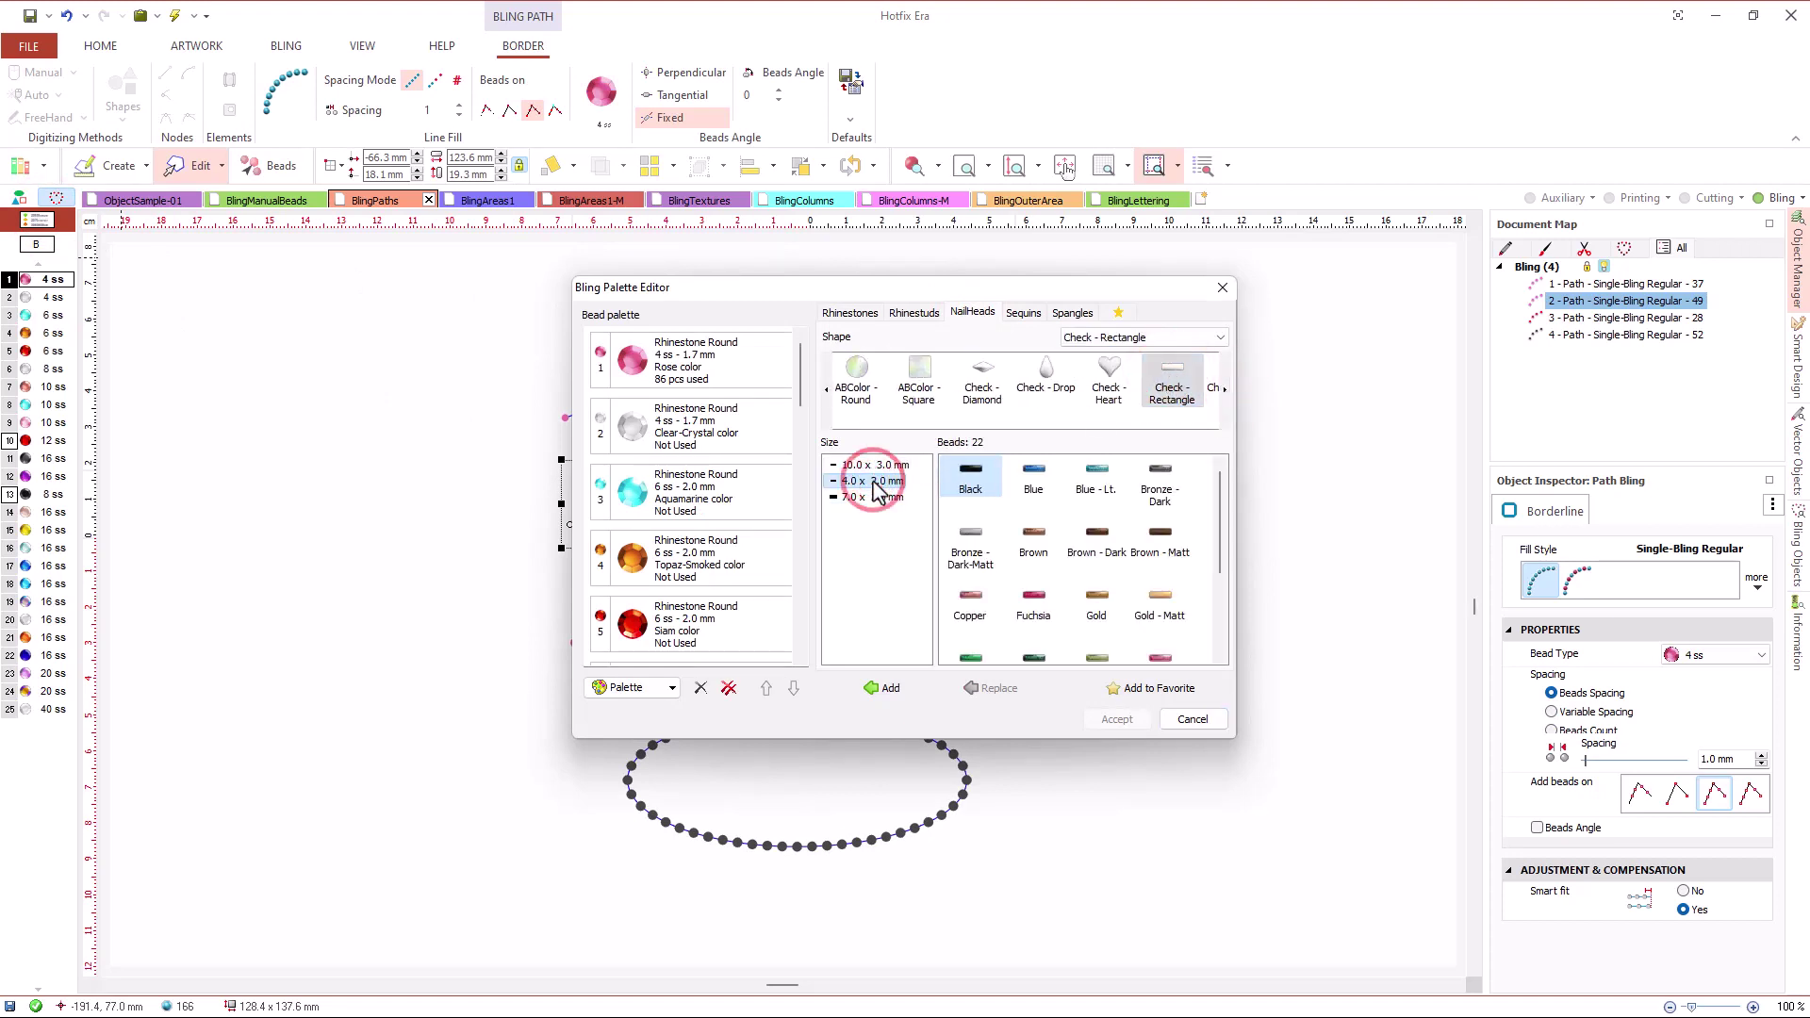
{"action": "left_click", "coordinate": [1046, 607]}
{"action": "left_click", "coordinate": [884, 689]}
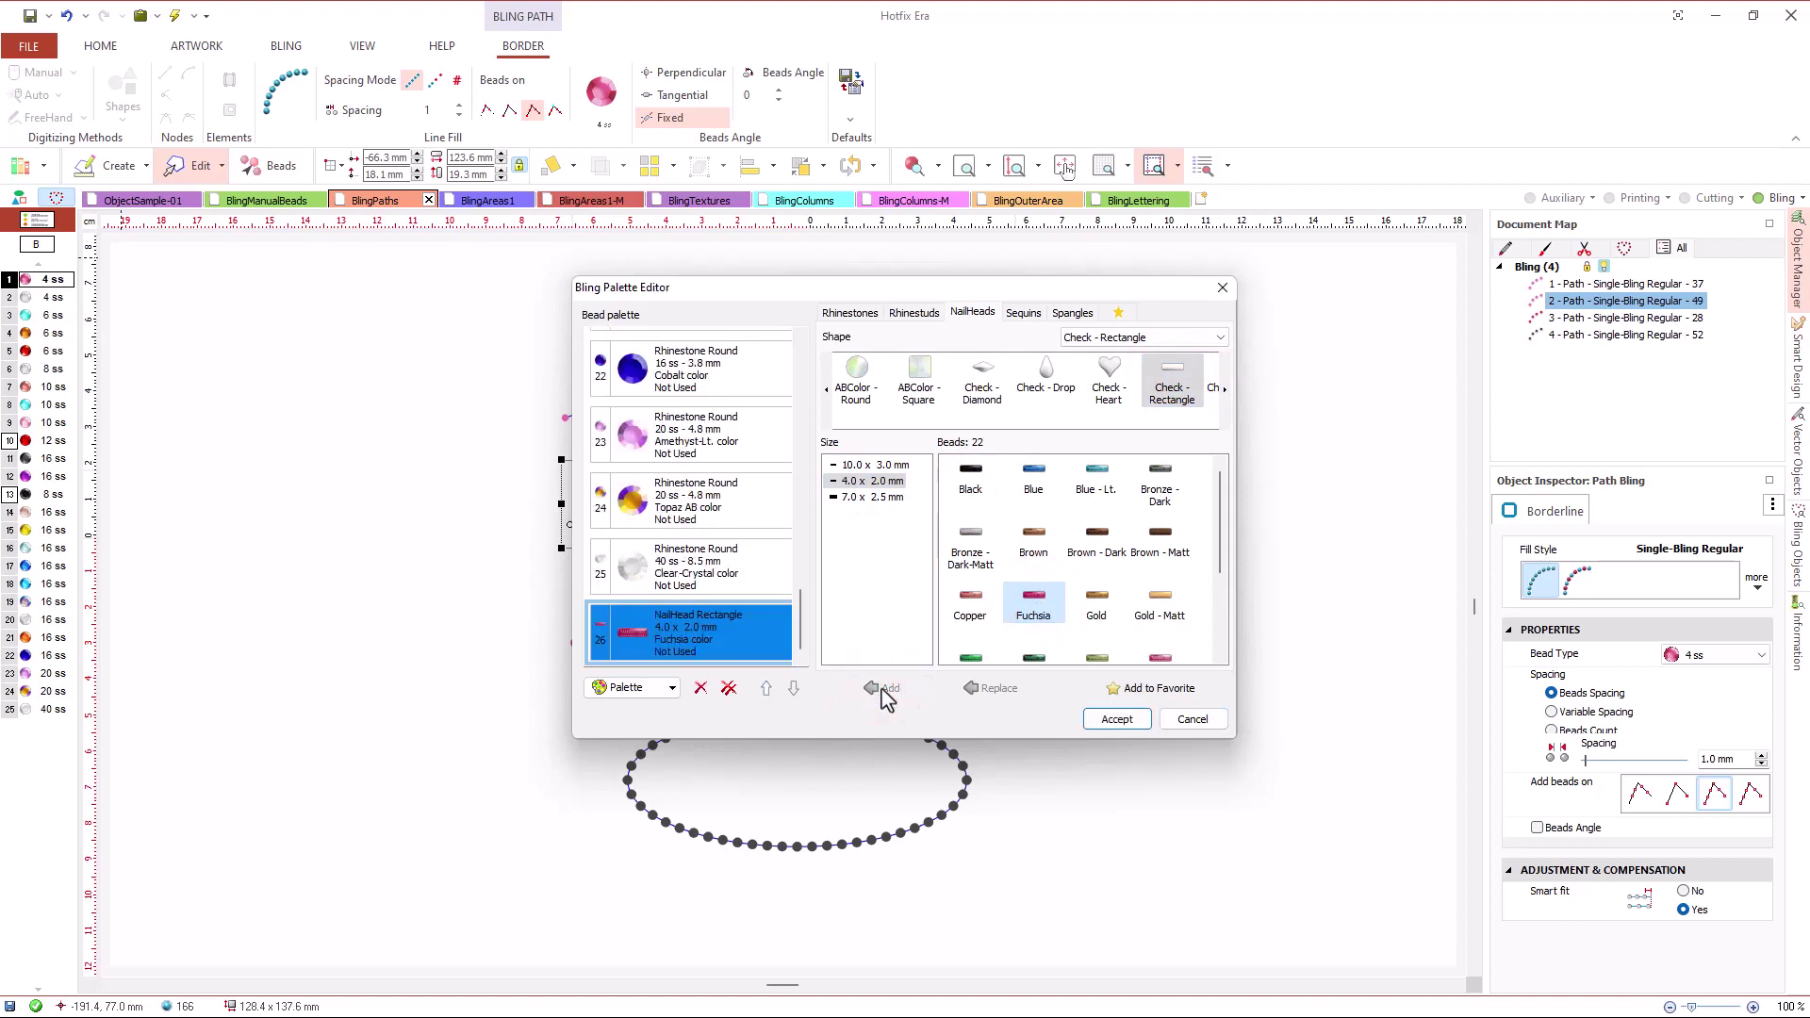
{"action": "left_click", "coordinate": [1118, 719]}
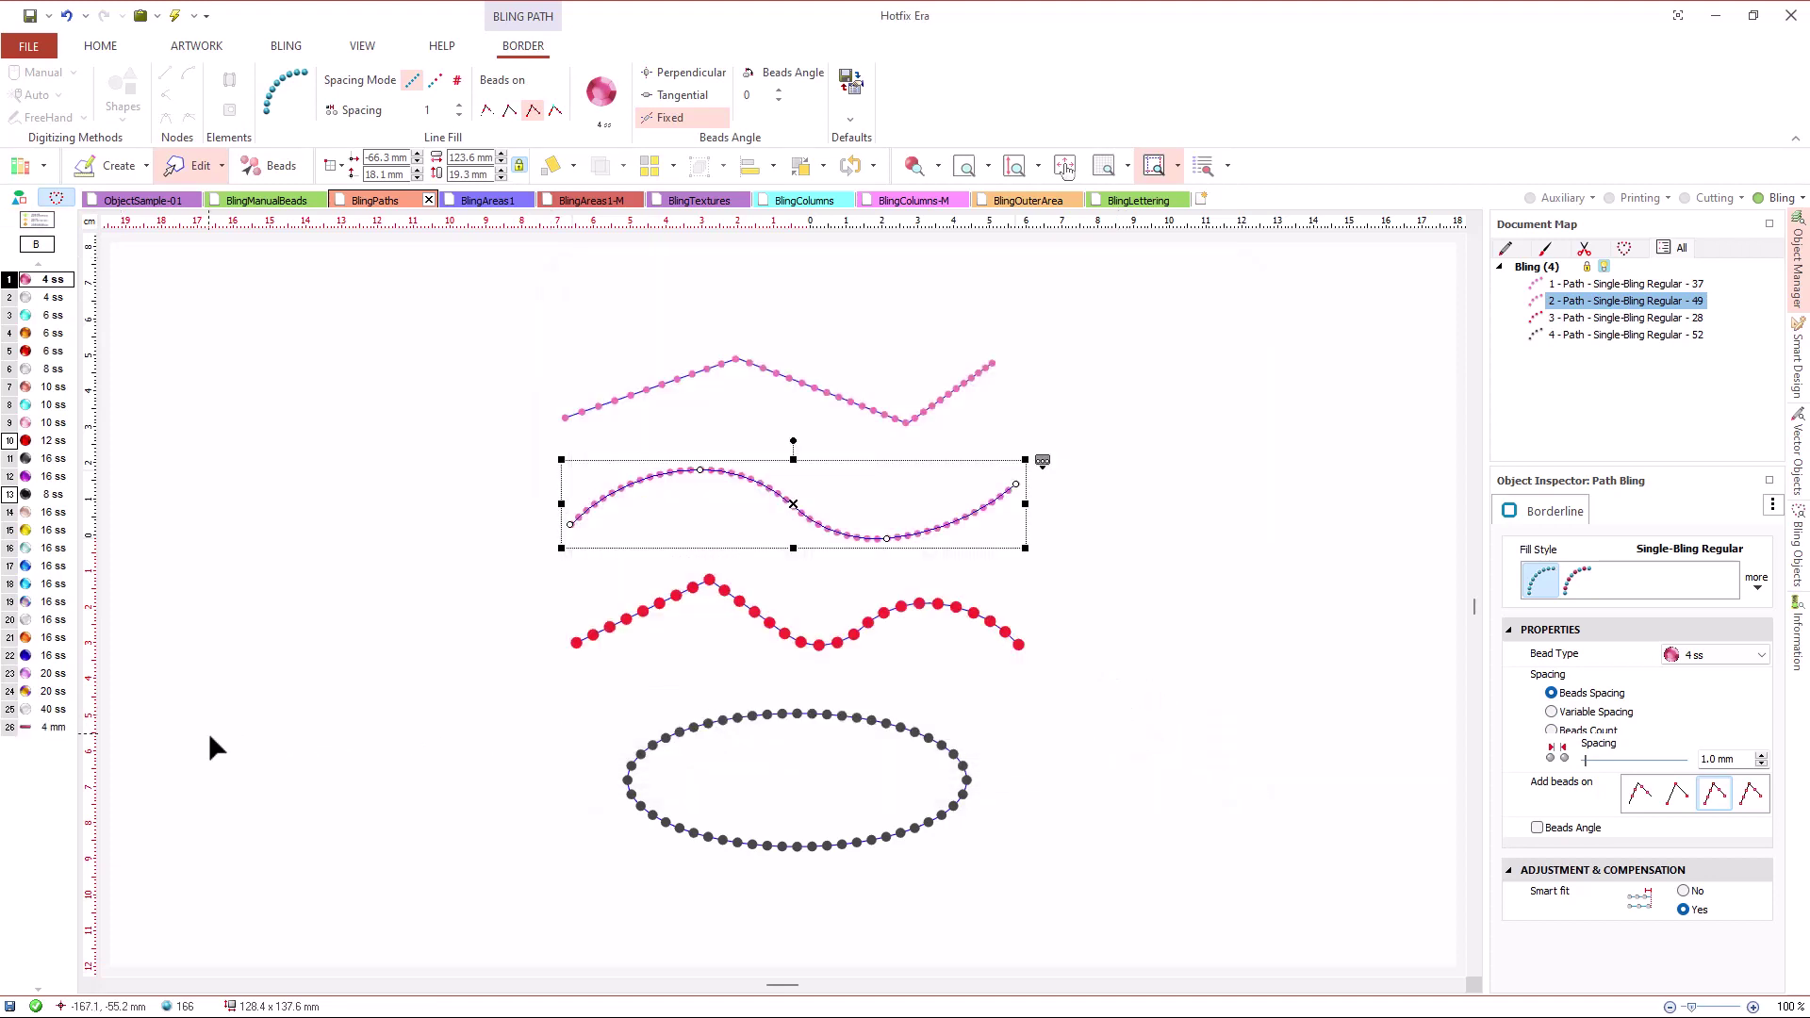
- Apply palette entry 26 to the wave with Perpendicular angle and to the oval with Tangential angle
{"action": "left_click", "coordinate": [50, 727]}
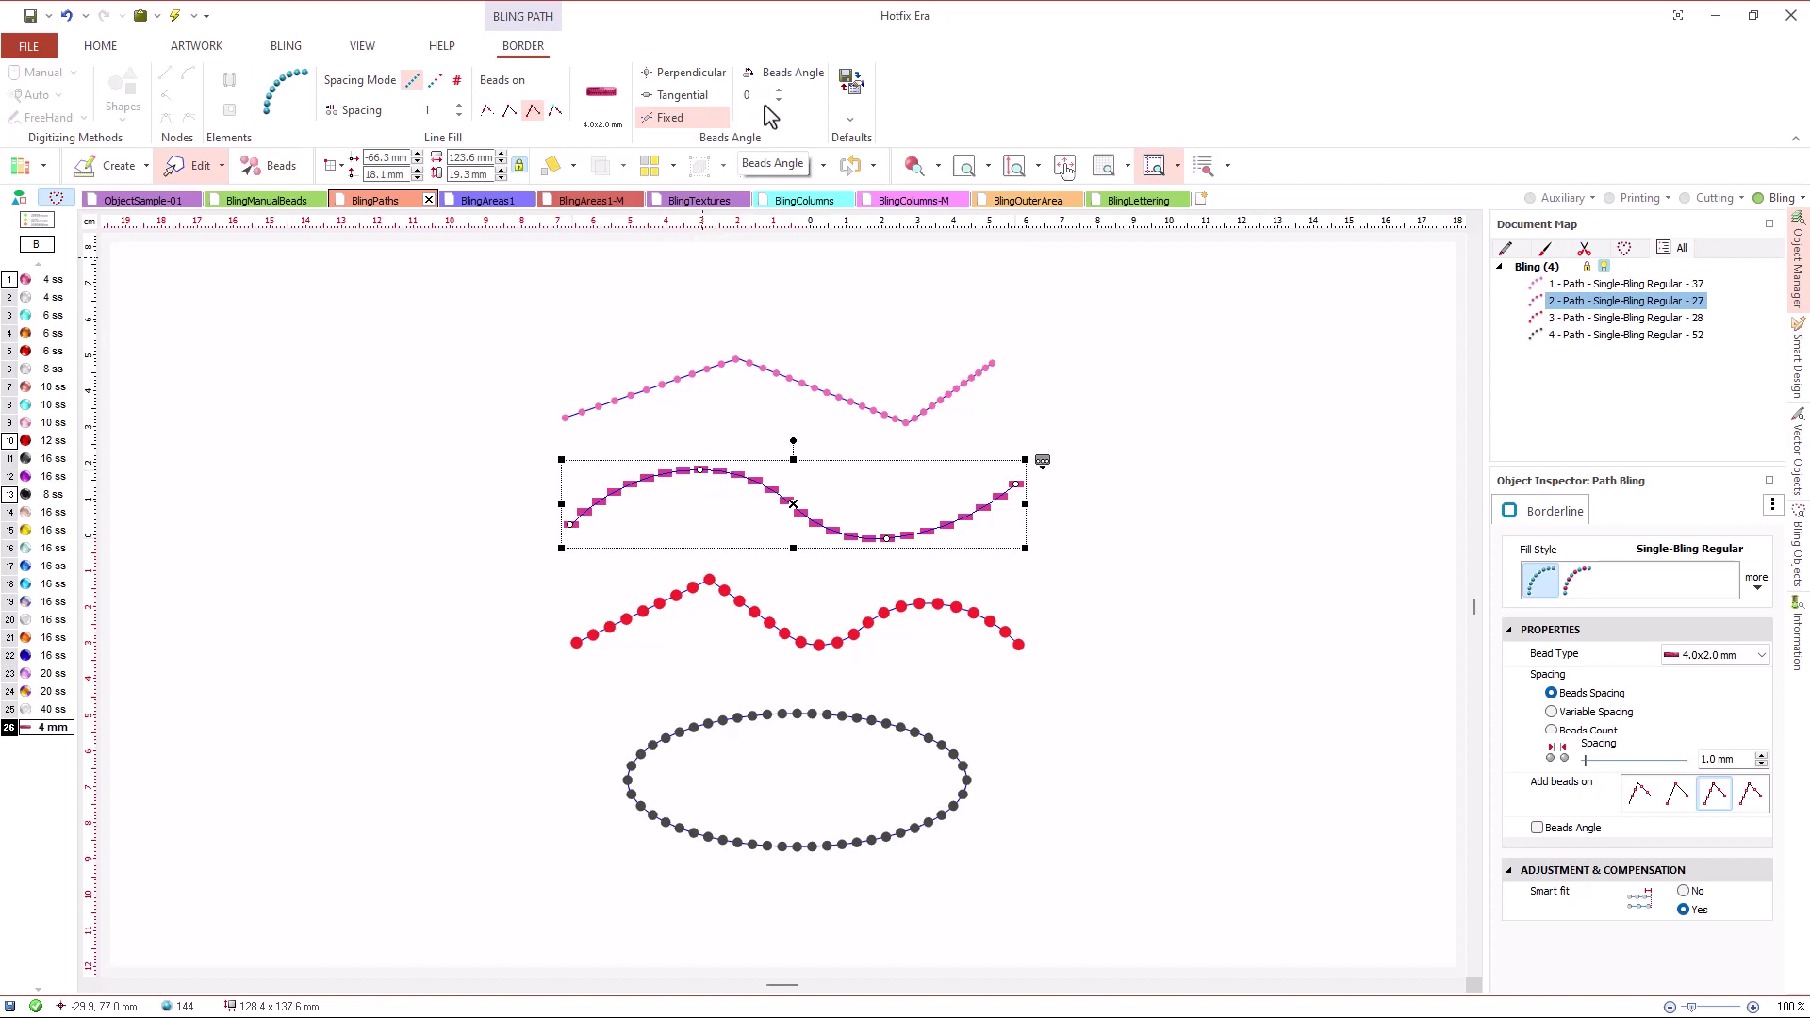
{"action": "left_click", "coordinate": [685, 102]}
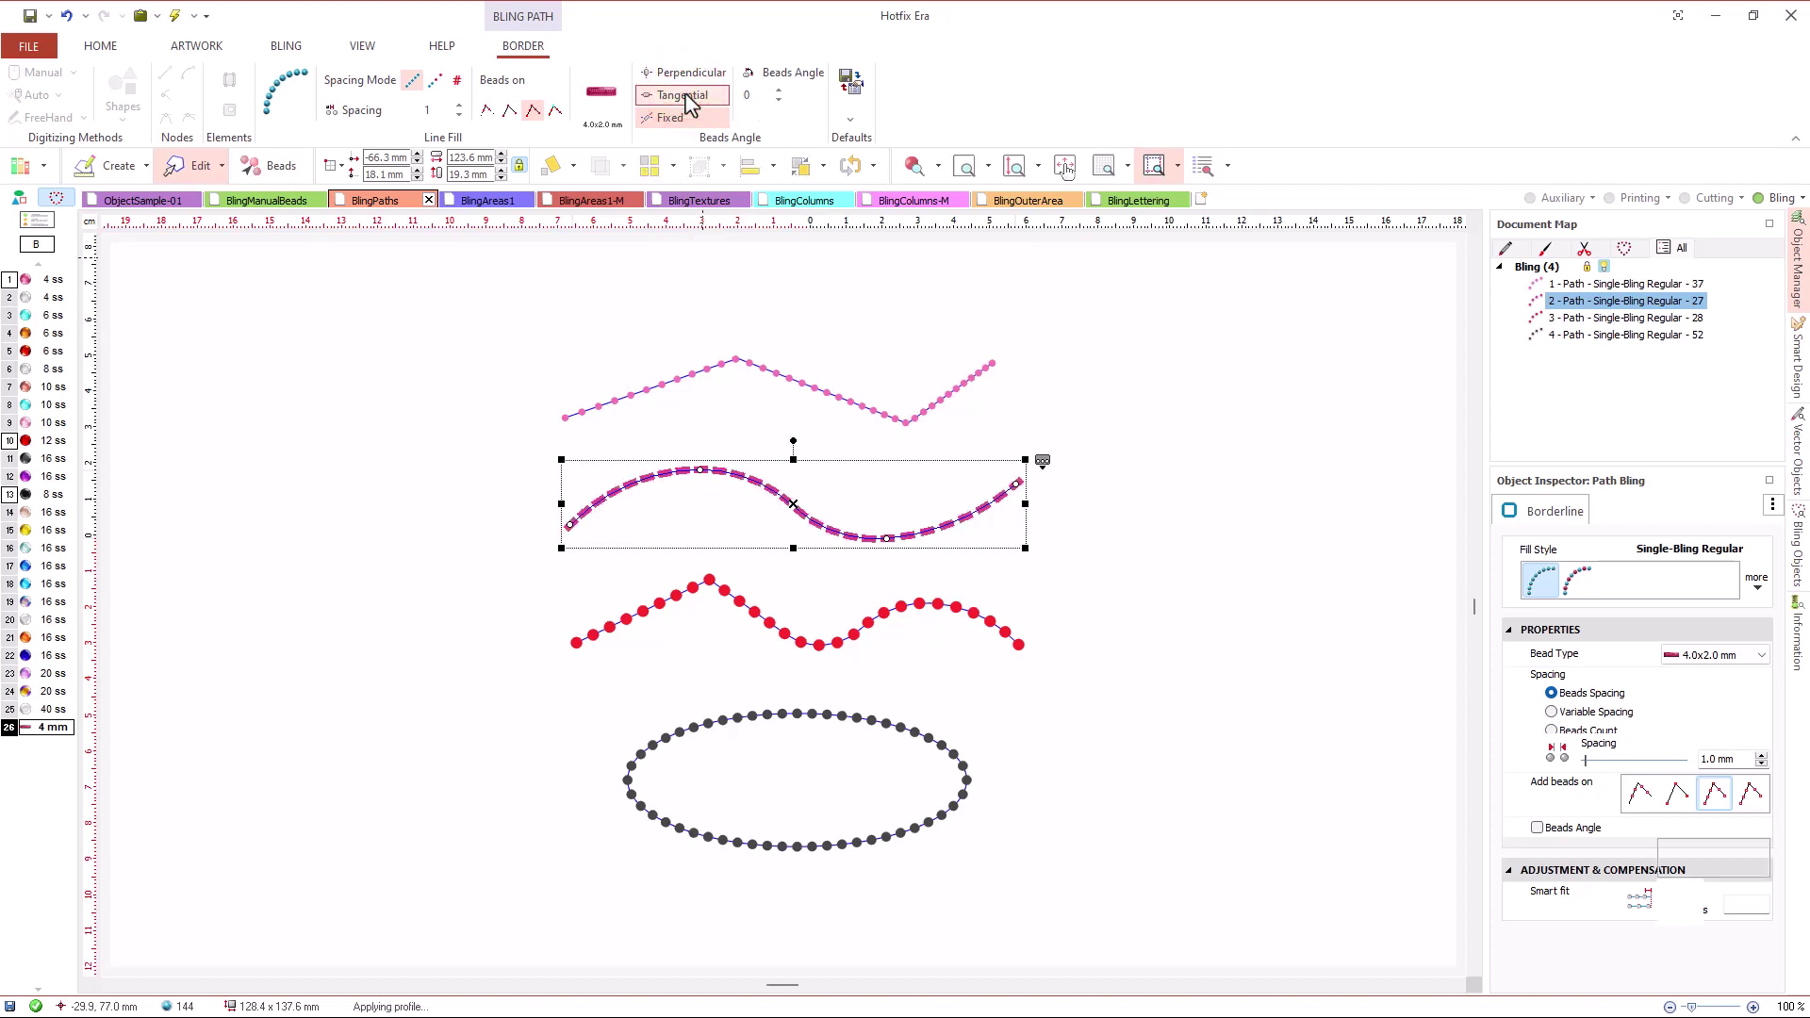
{"action": "left_click", "coordinate": [695, 74]}
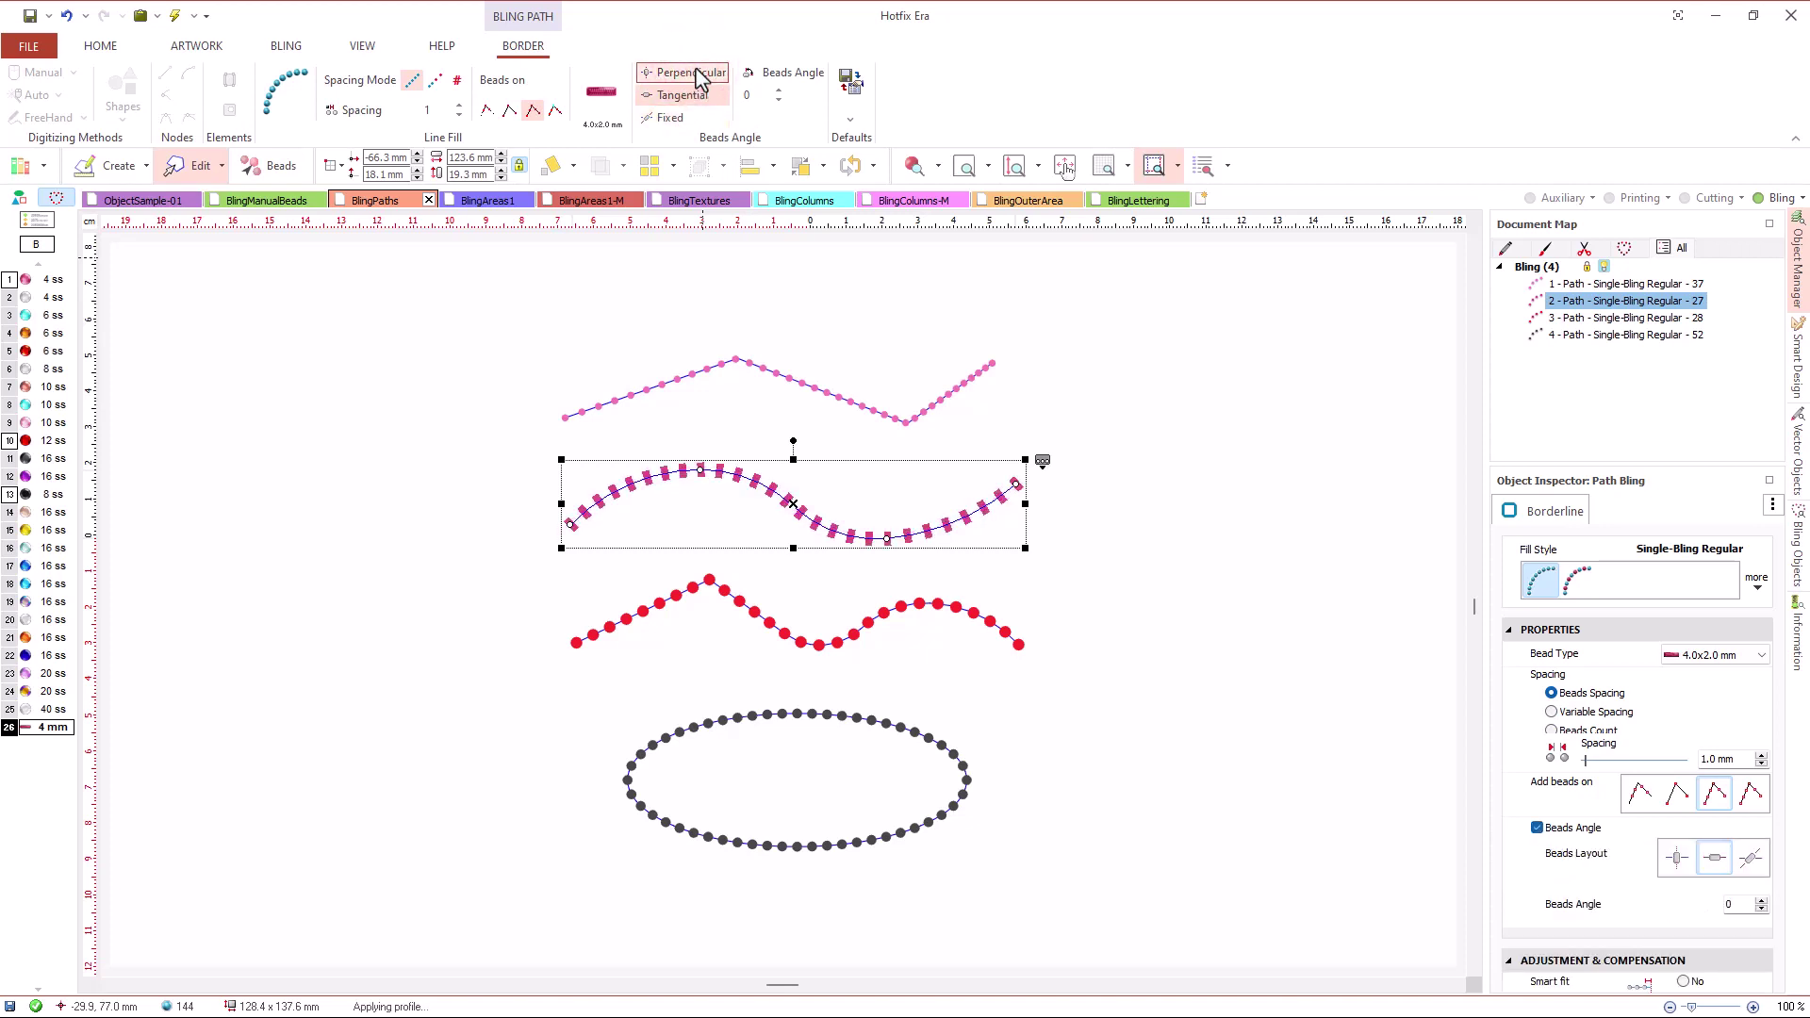
{"action": "left_click", "coordinate": [780, 714]}
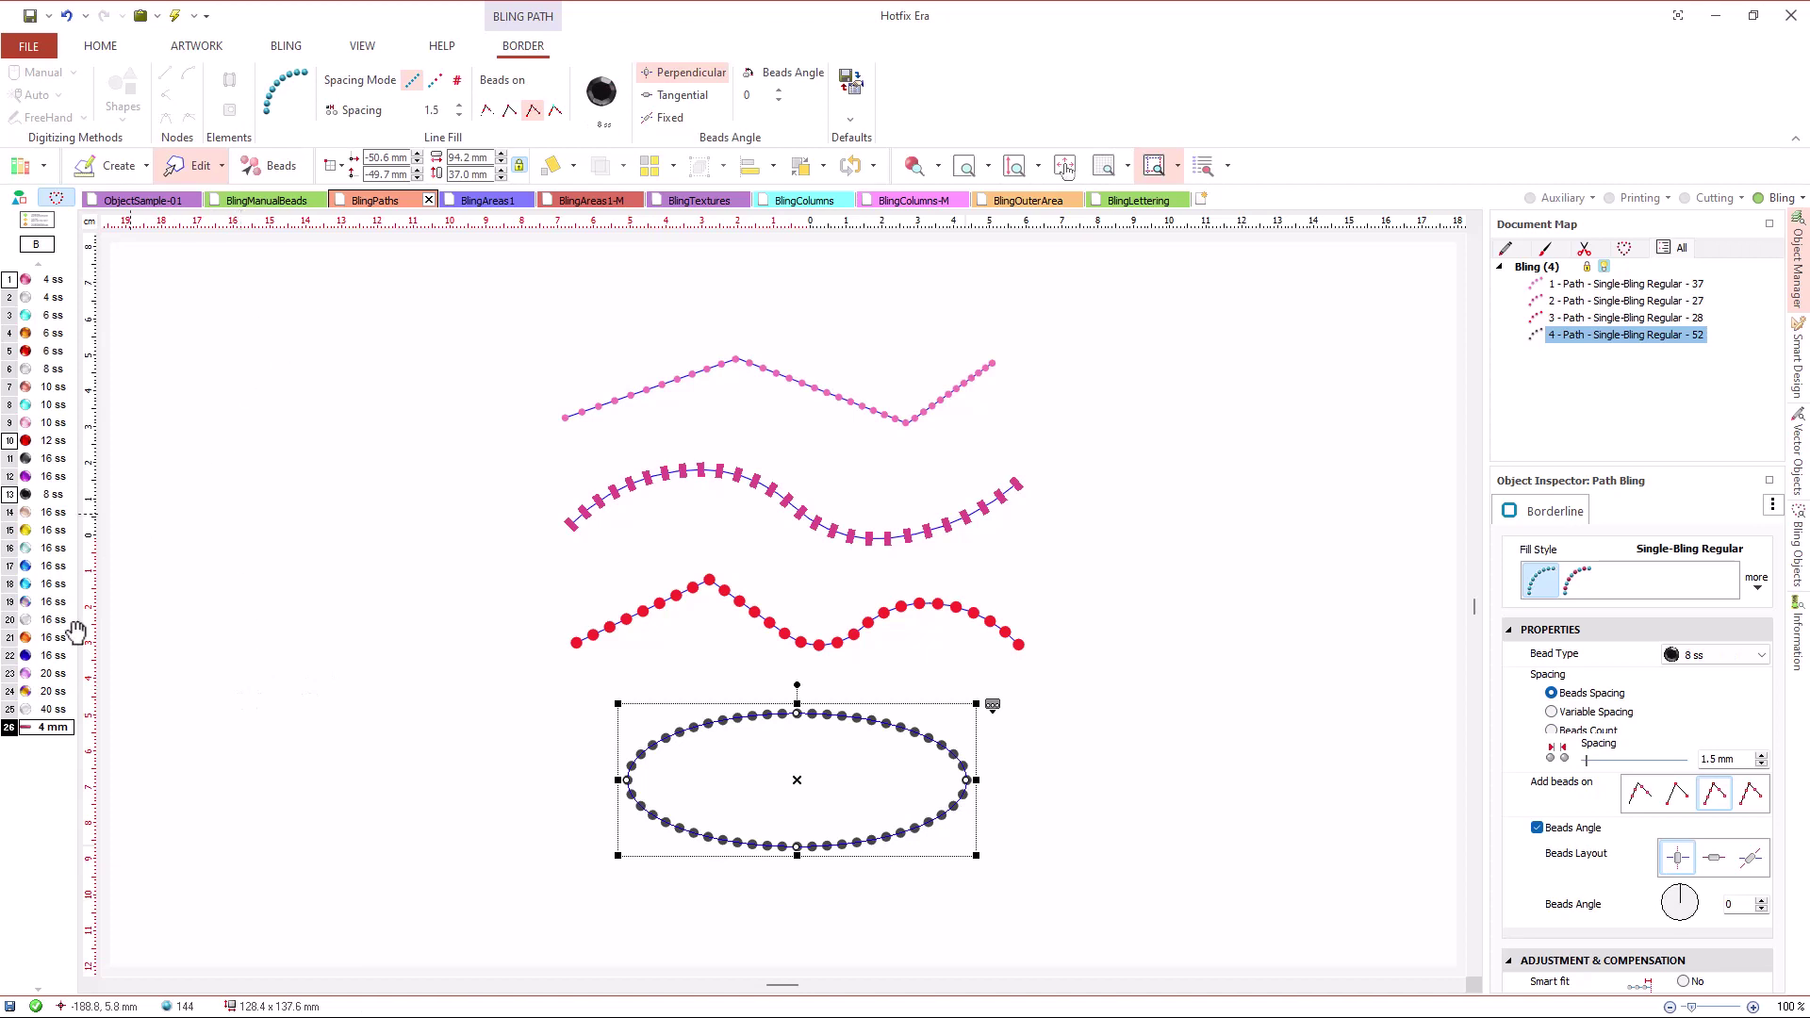
{"action": "left_click", "coordinate": [47, 727]}
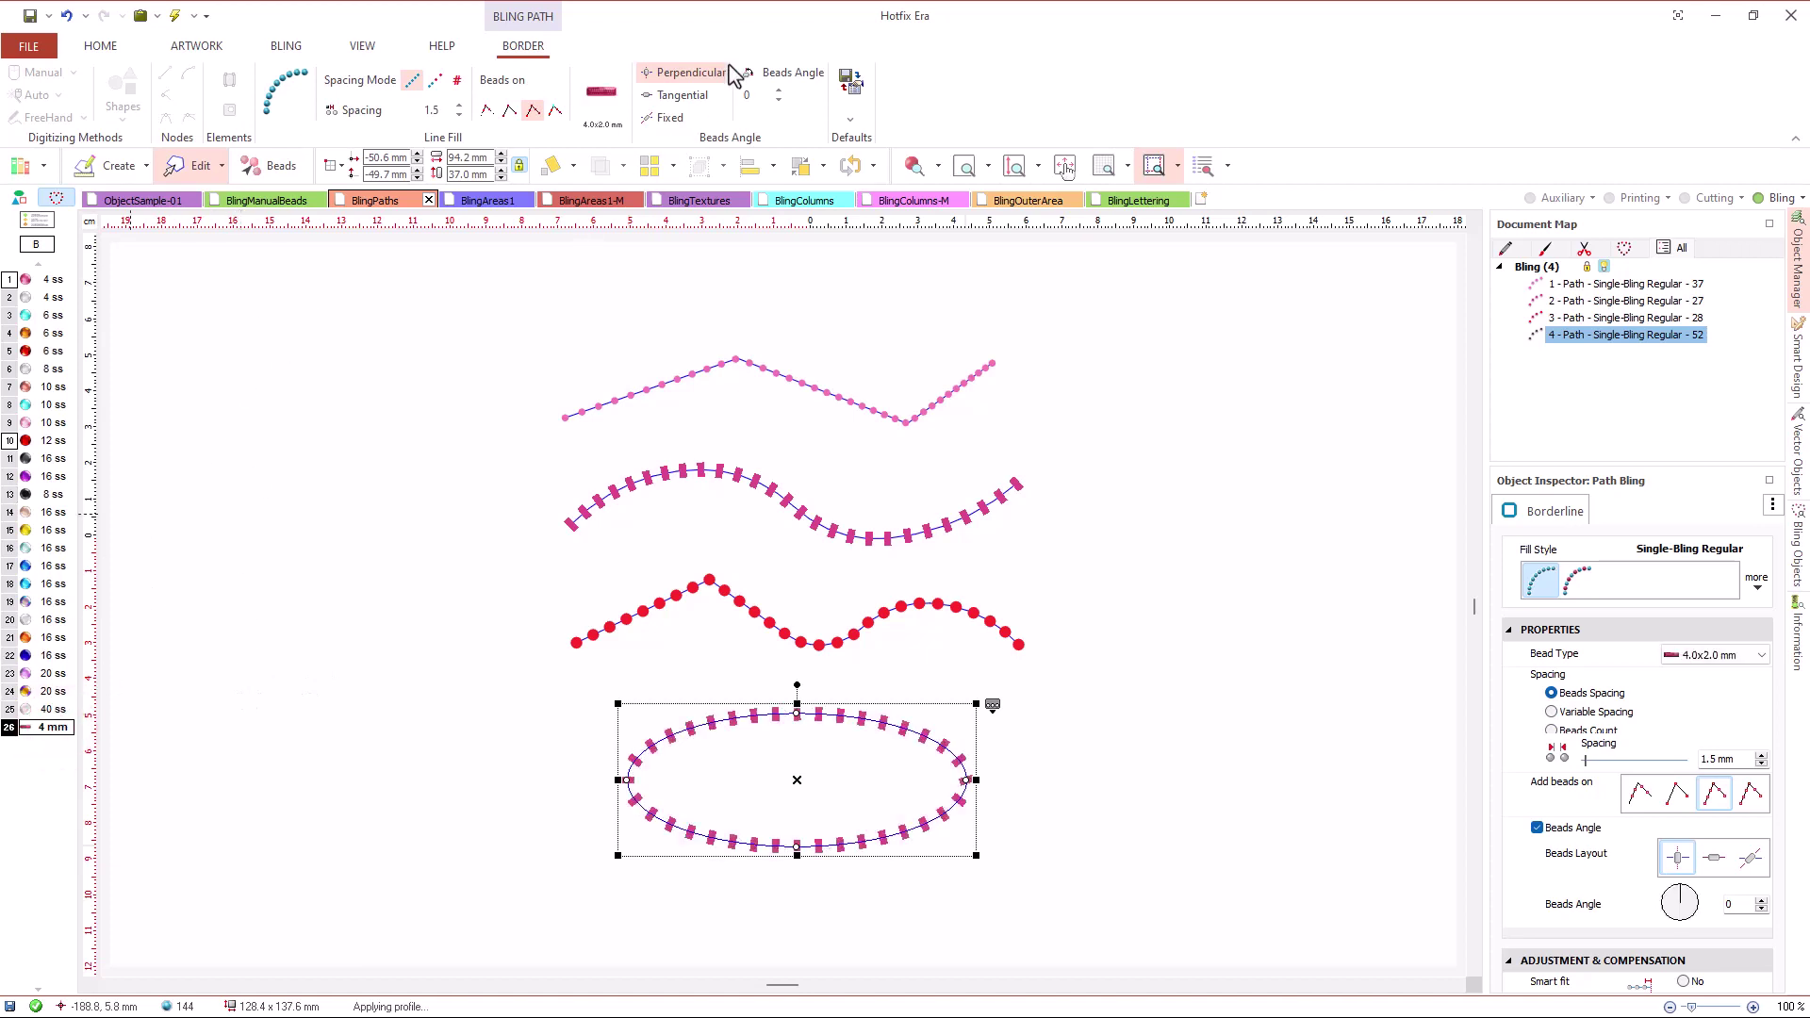
{"action": "left_click", "coordinate": [686, 94]}
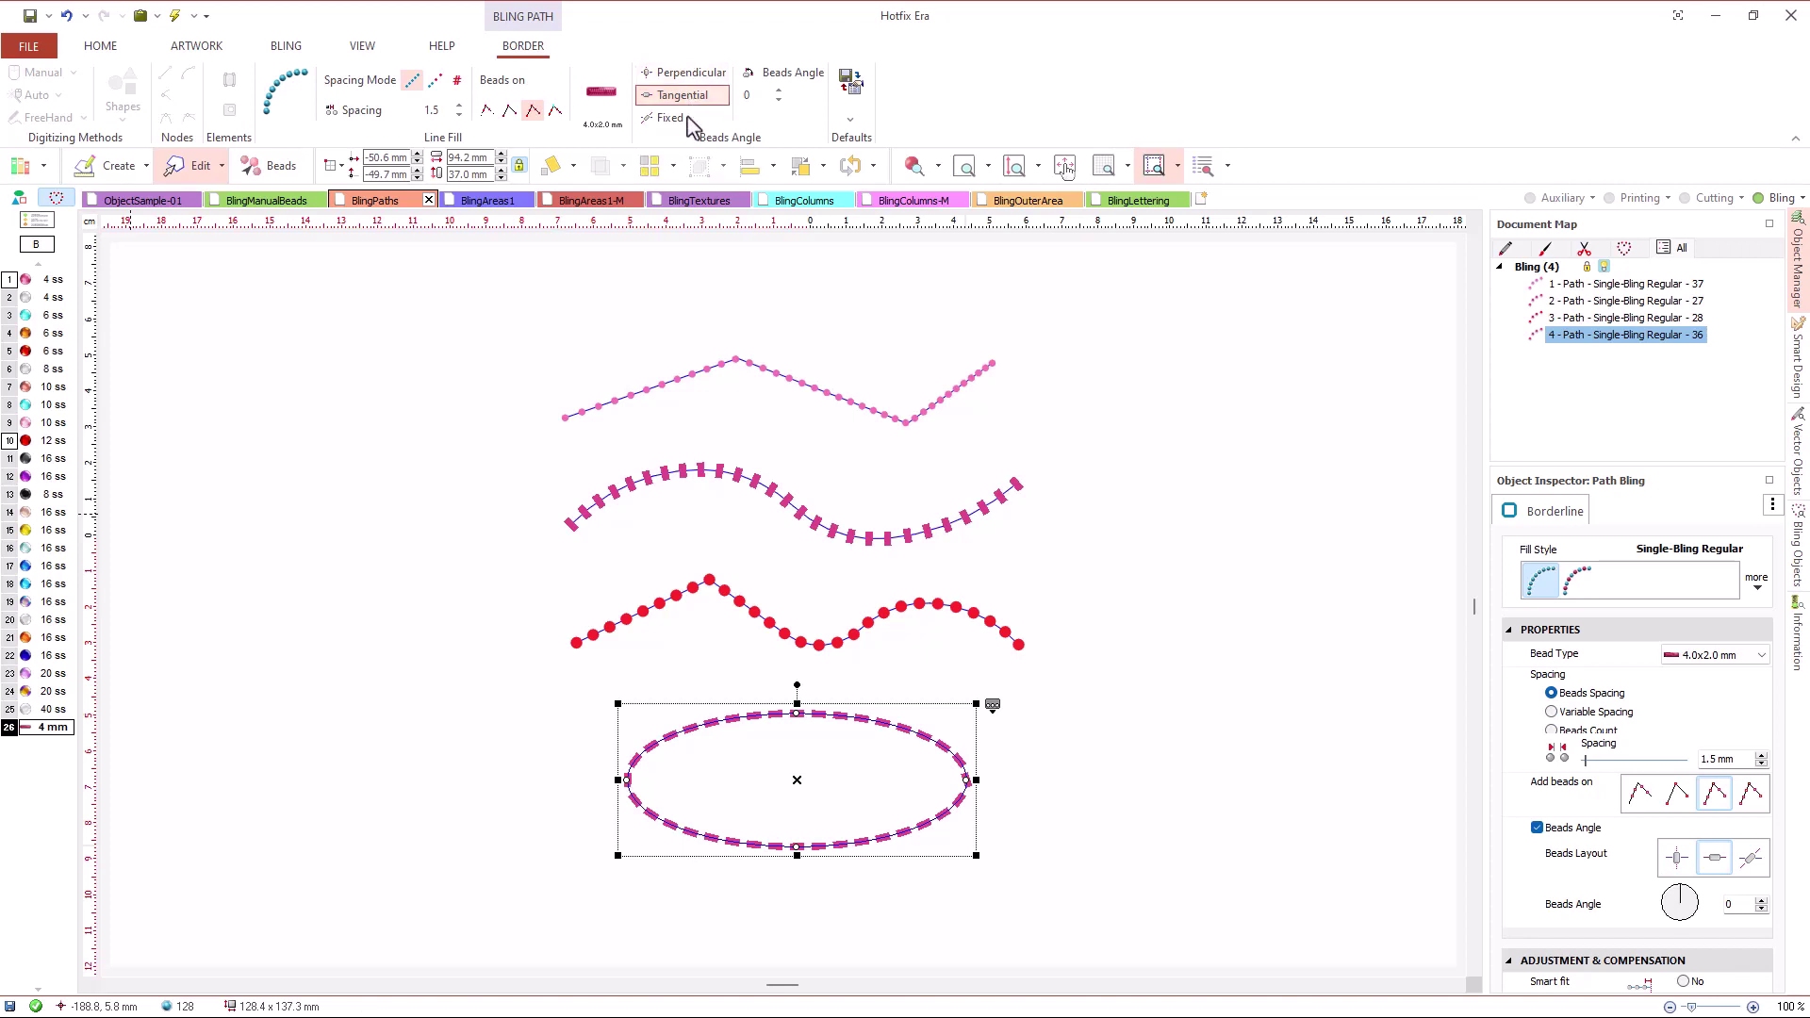
- Switch to BlingAreas1, zoom in, and inspect the red arrow and blue octagon areas
{"action": "left_click", "coordinate": [784, 564]}
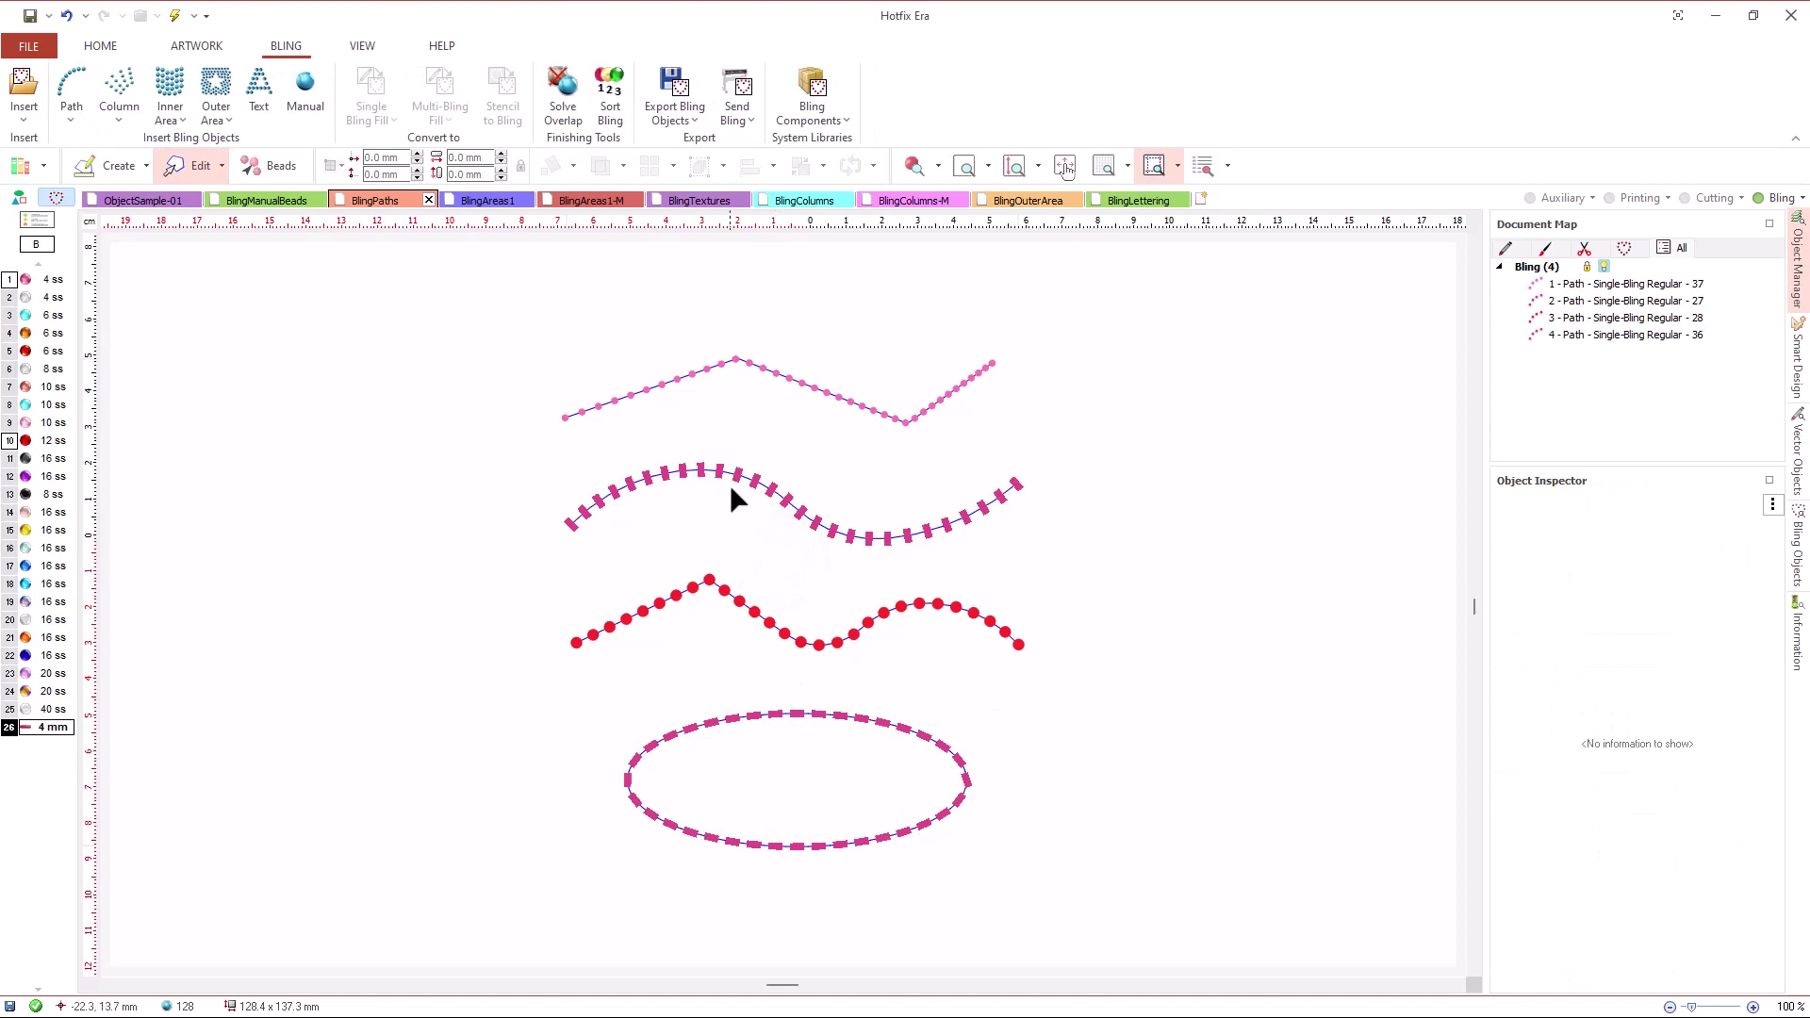
{"action": "left_click", "coordinate": [502, 209]}
{"action": "scroll", "coordinate": [768, 268], "scroll_direction": "up", "scroll_amount": 4}
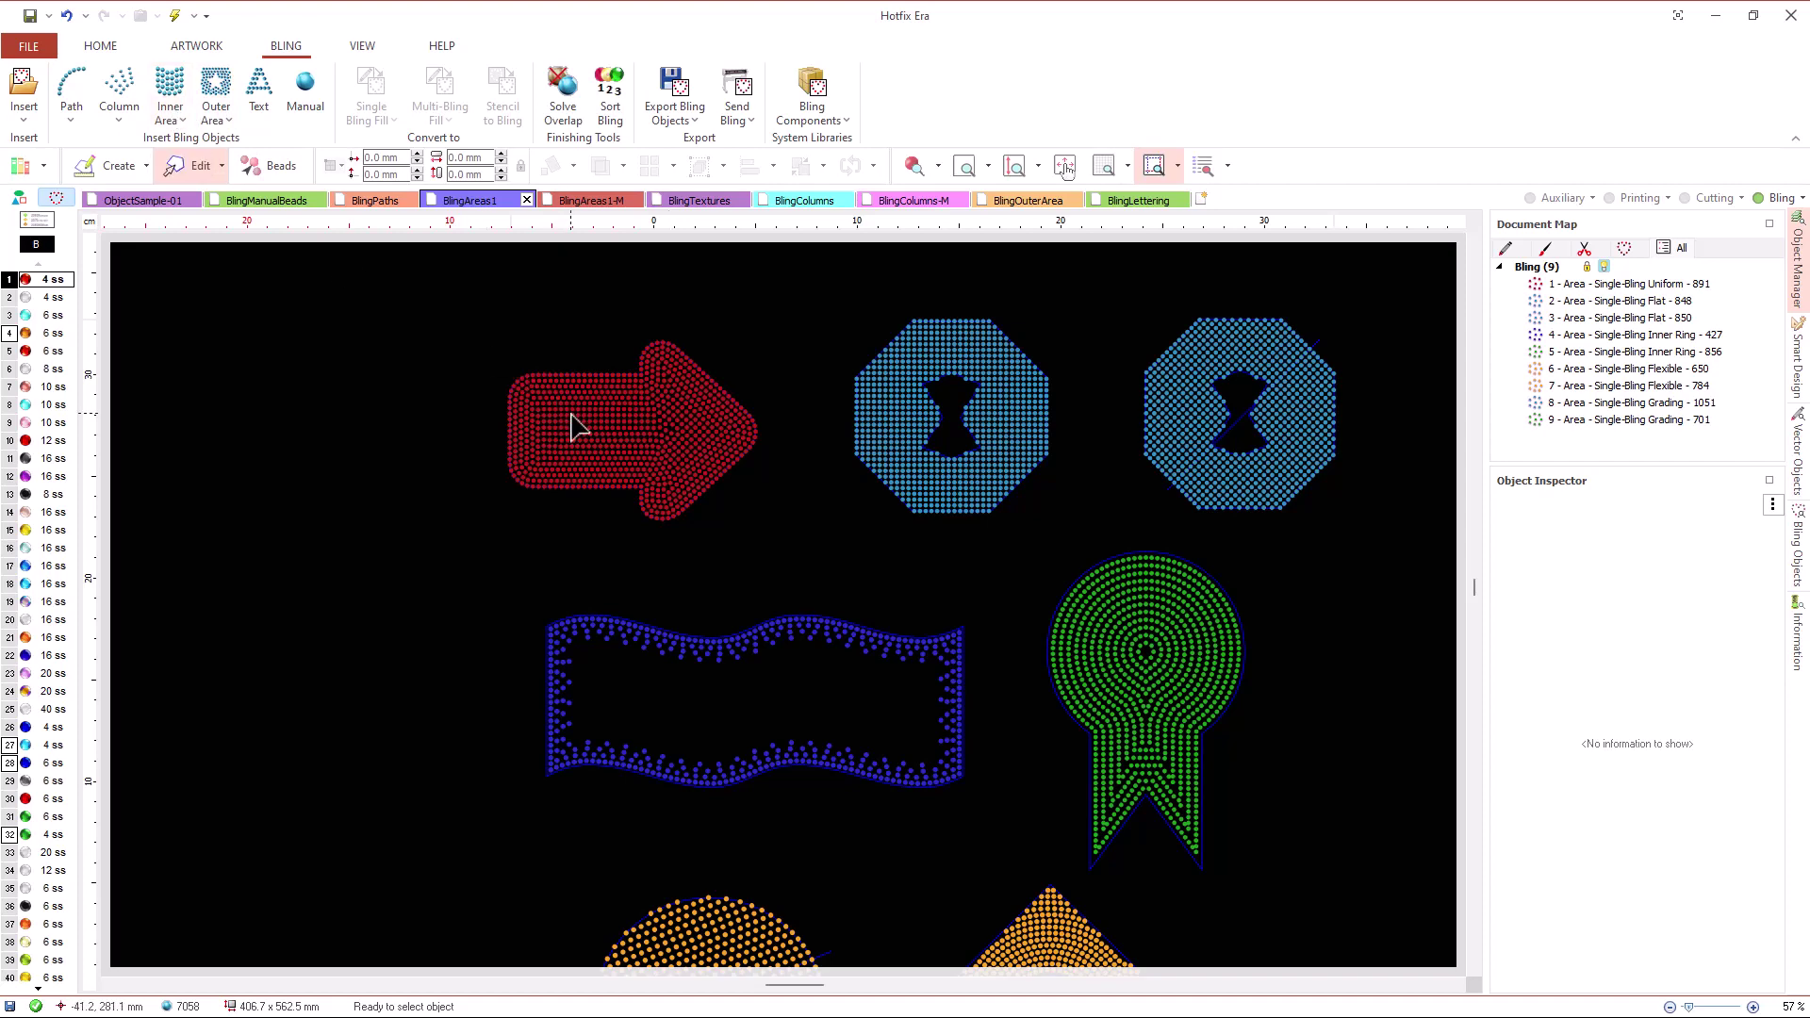
{"action": "left_click", "coordinate": [575, 429]}
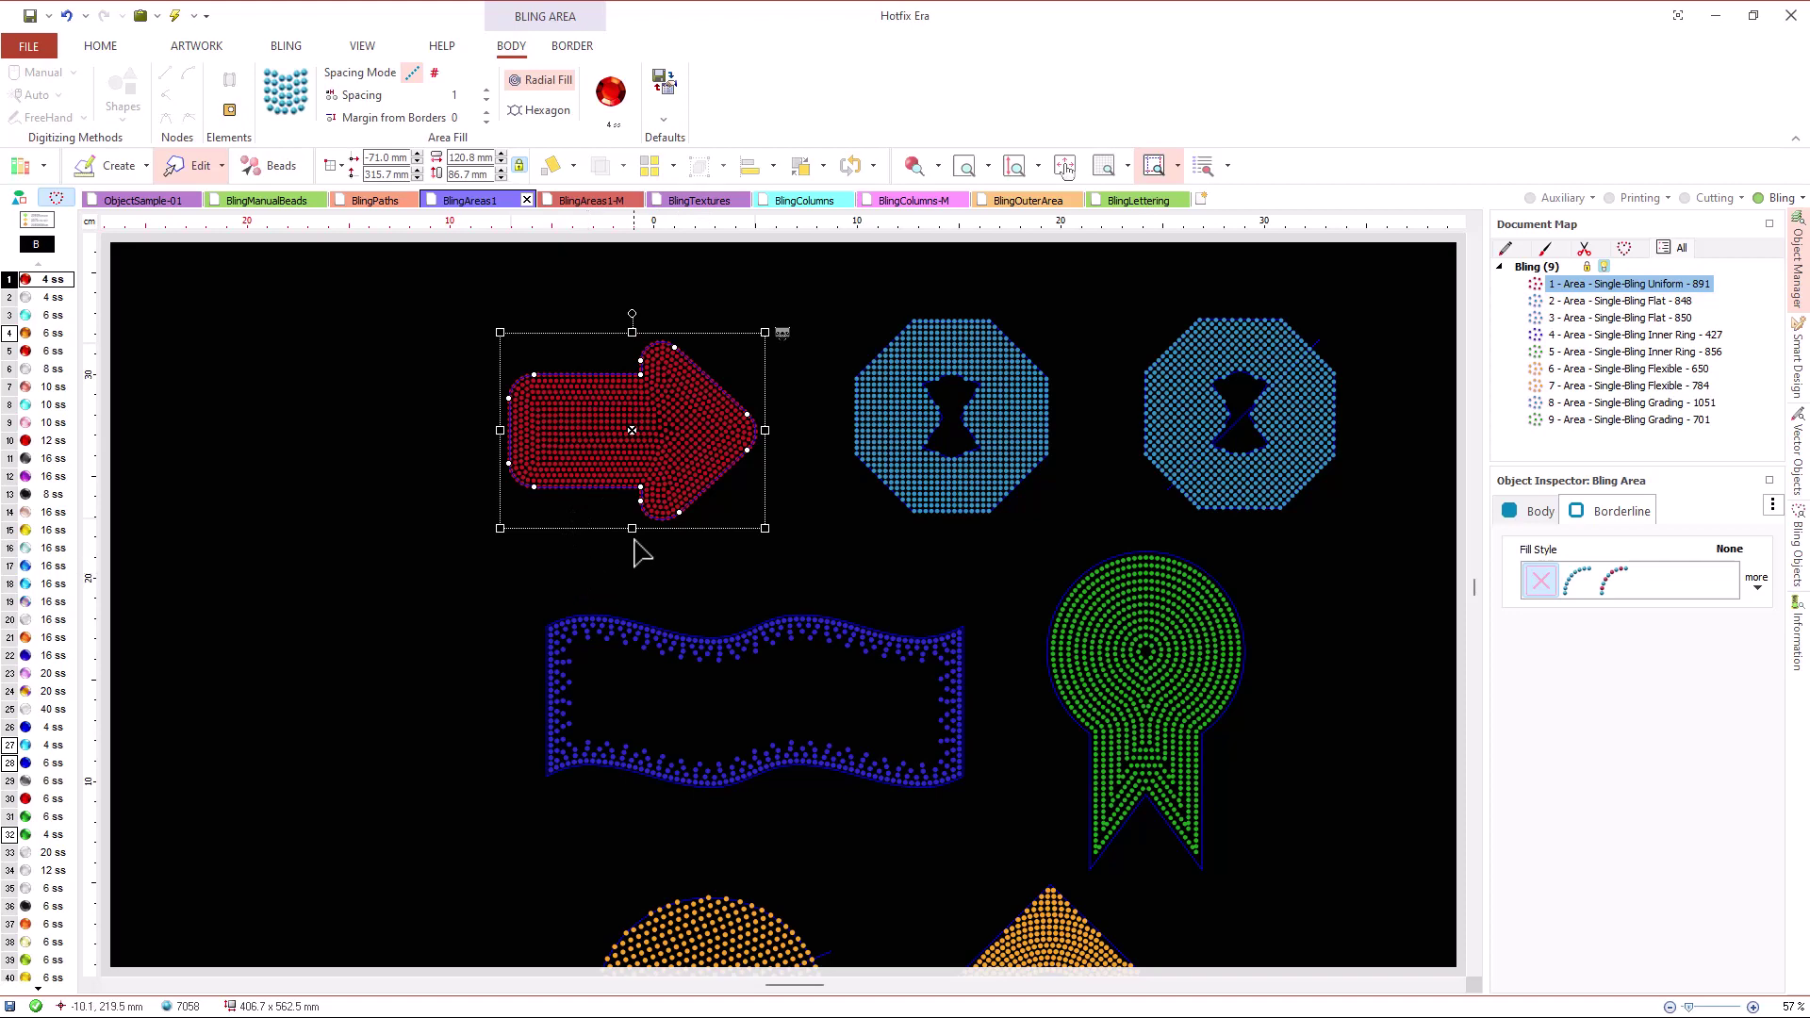
{"action": "left_click", "coordinate": [999, 436]}
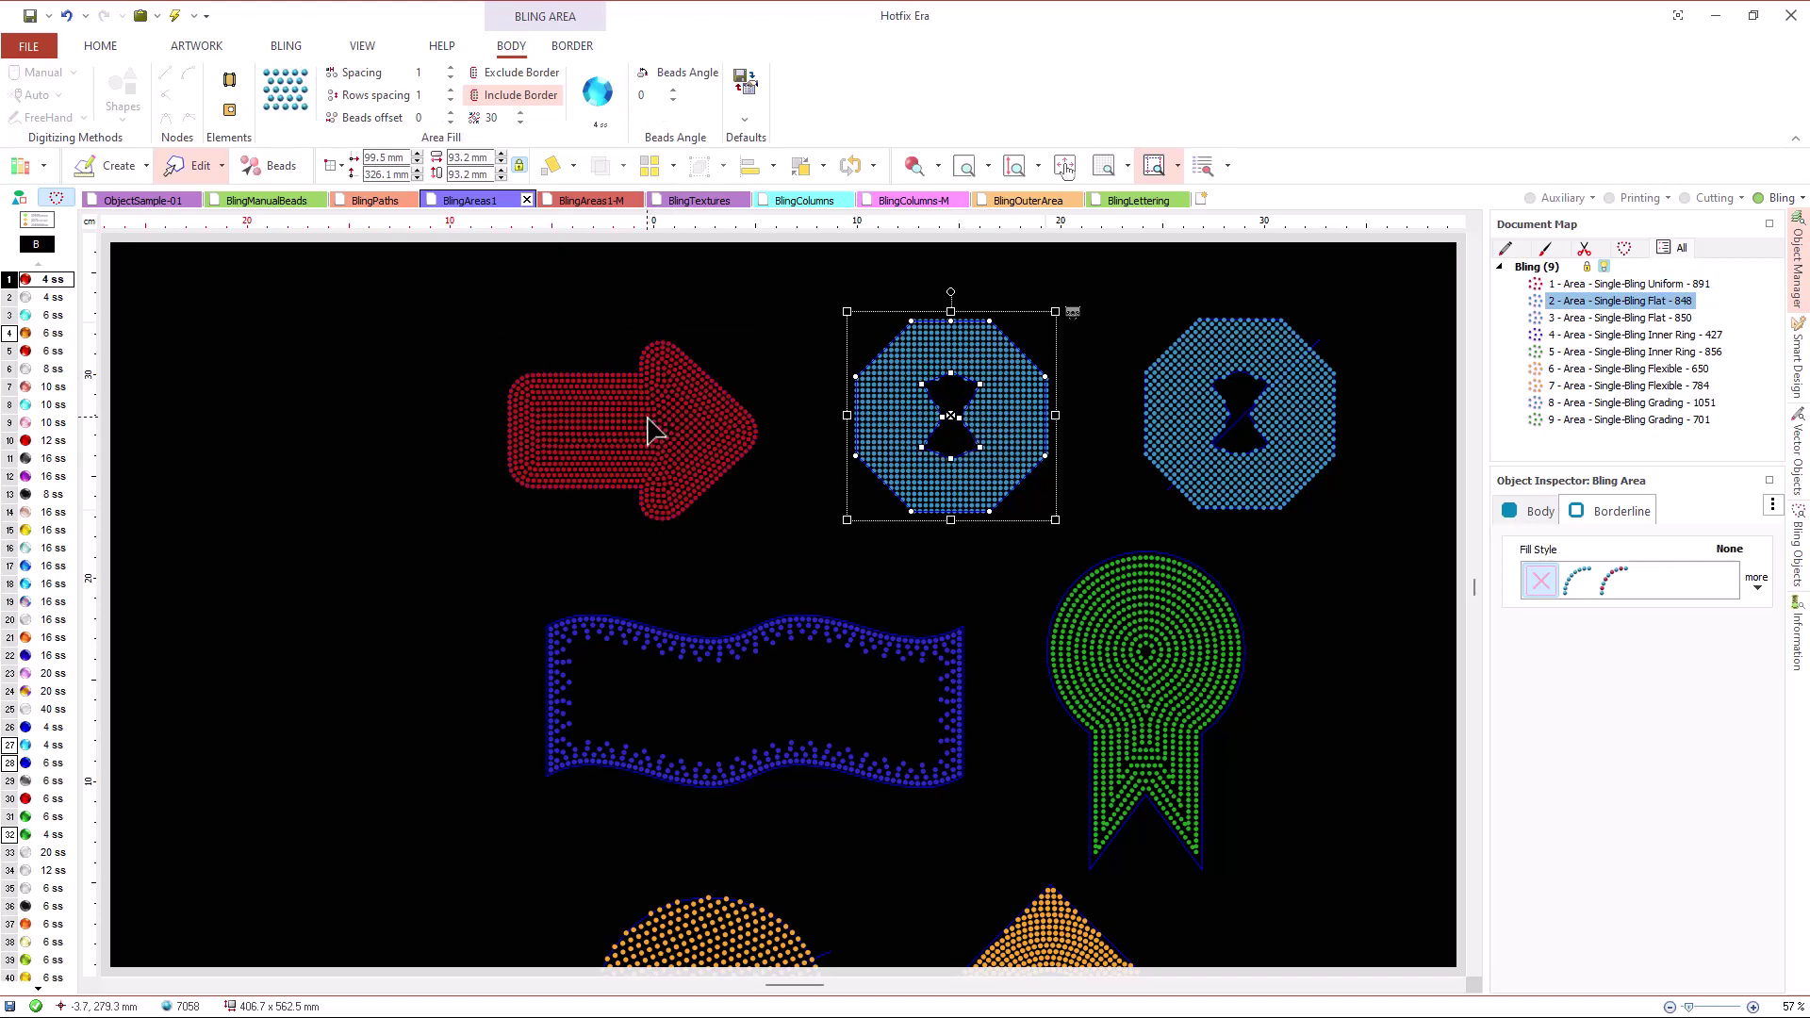
{"action": "left_click", "coordinate": [657, 432]}
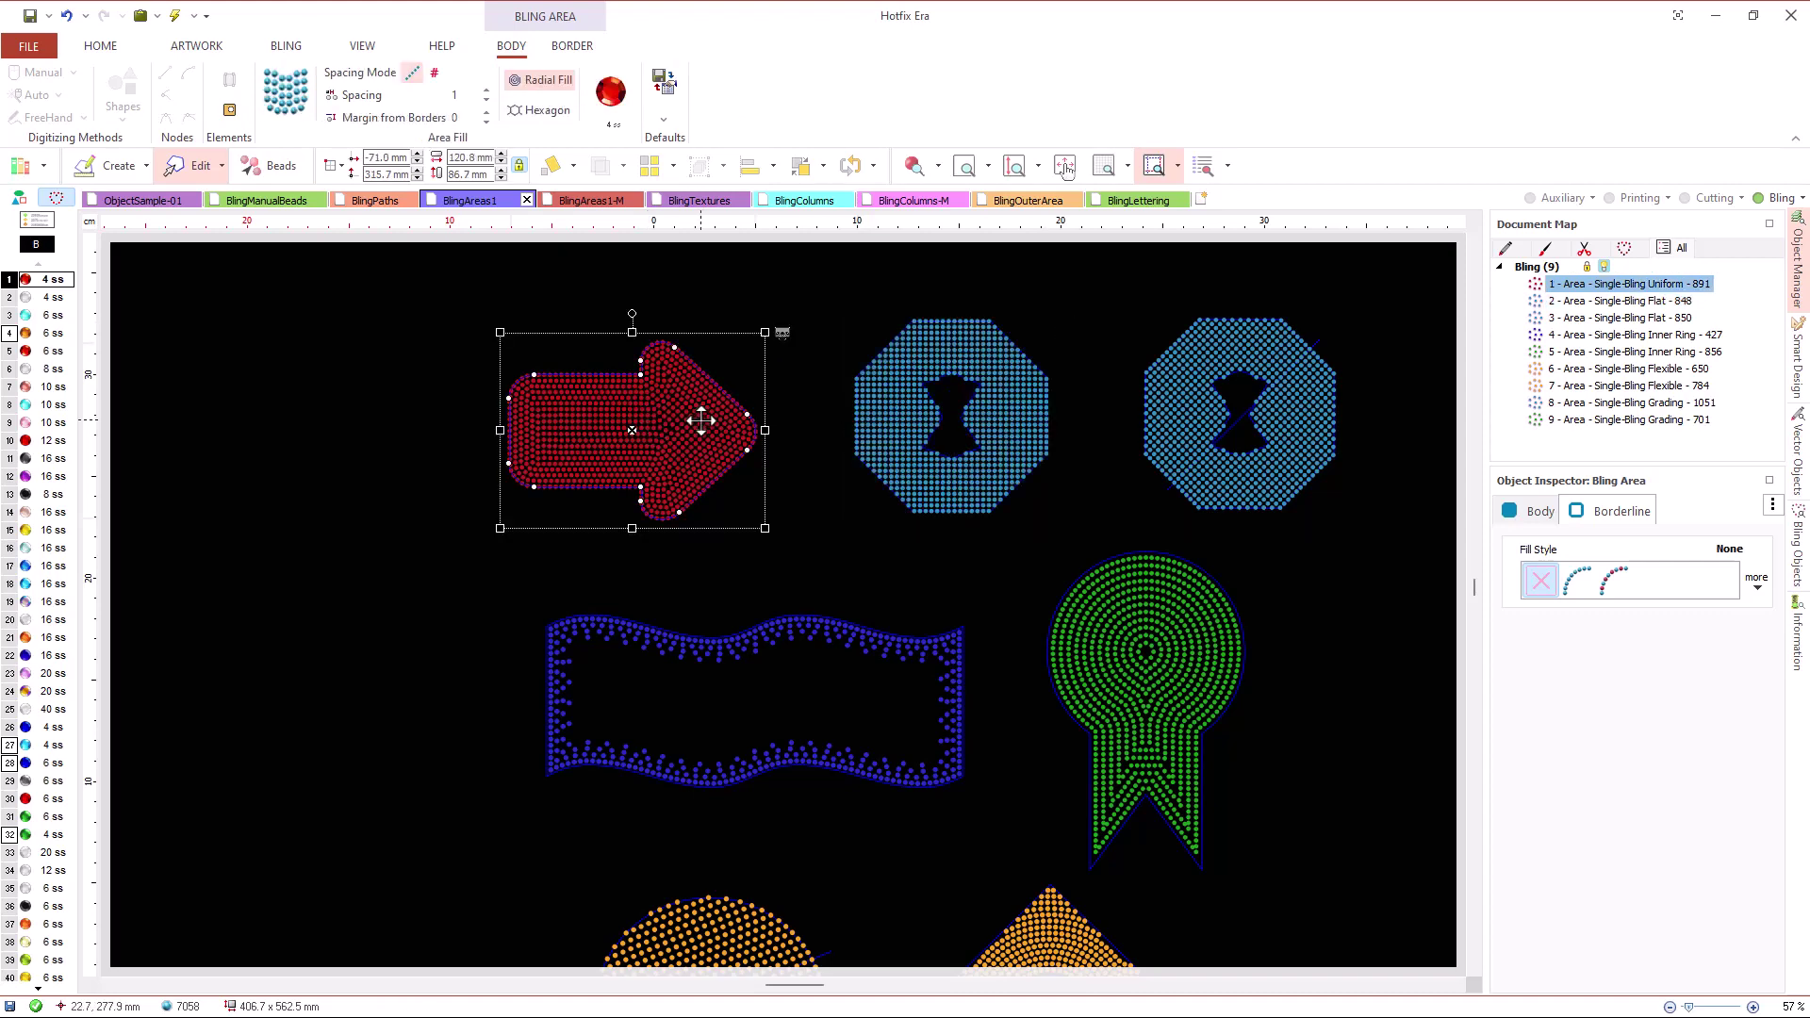
- Toggle the red arrow's fill between hexagon and radial layouts, ending on radial
{"action": "left_click", "coordinate": [286, 98]}
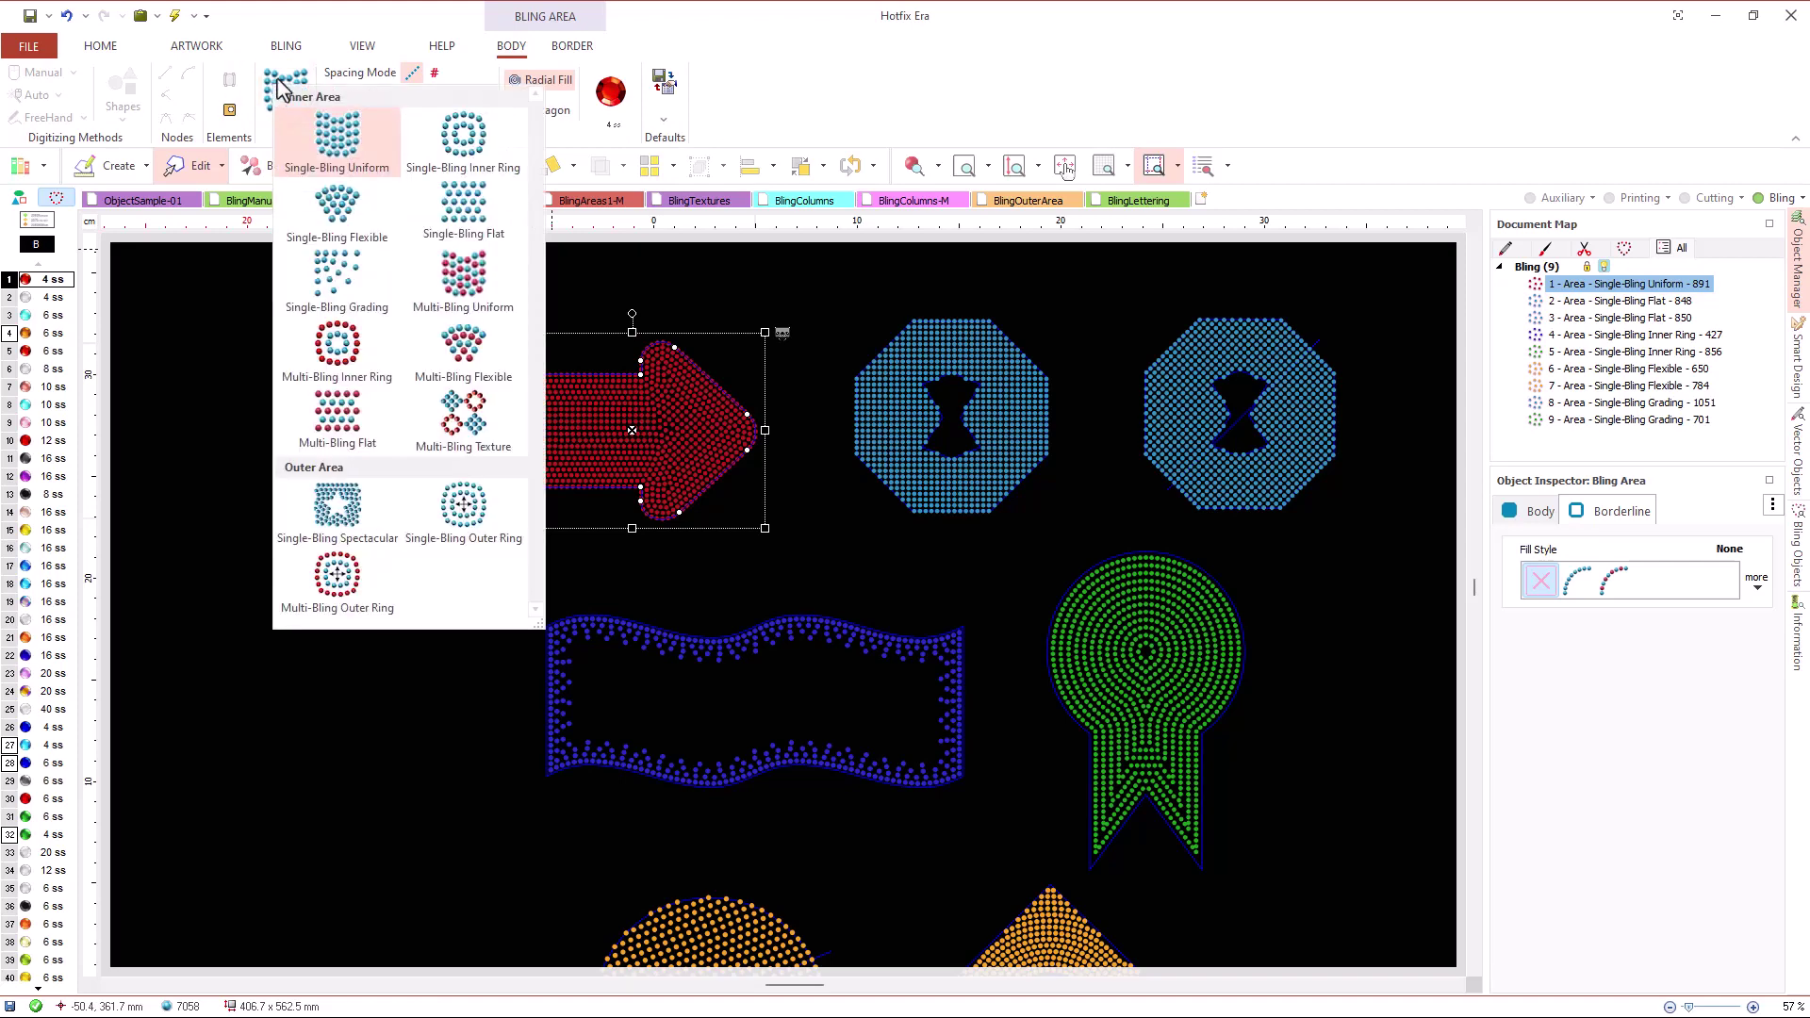
{"action": "left_click", "coordinate": [694, 282]}
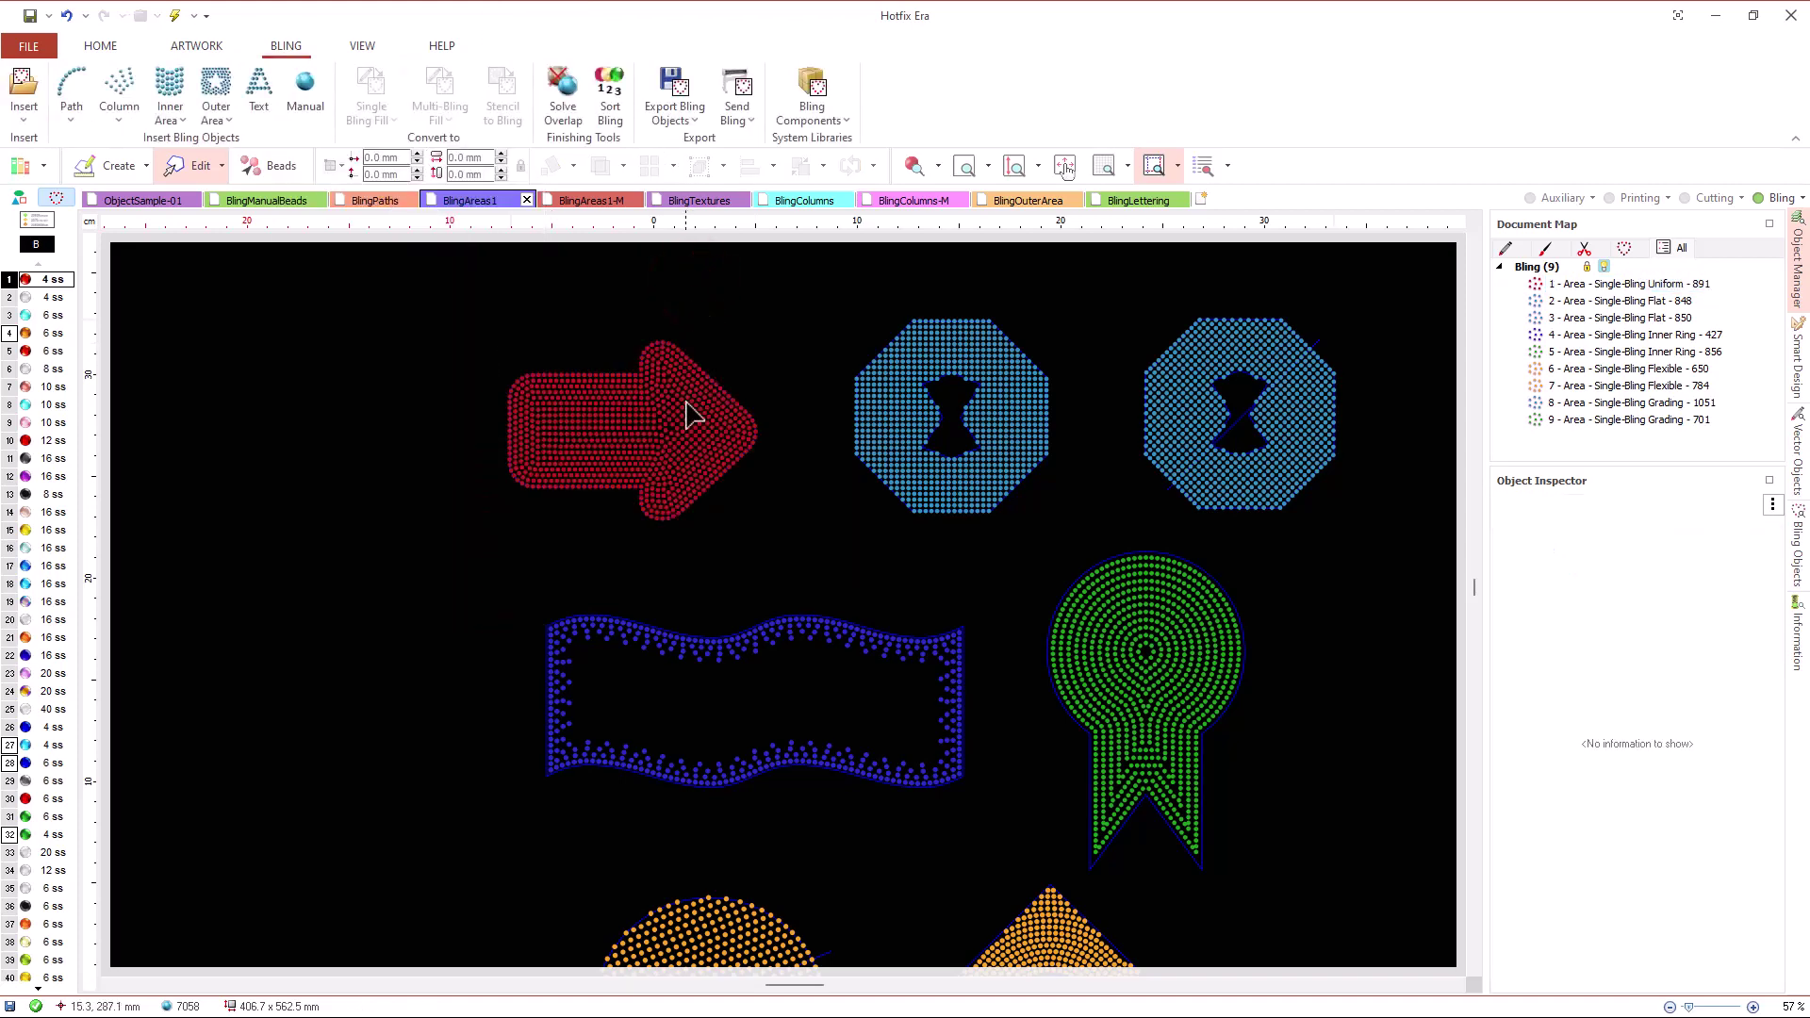
{"action": "left_click", "coordinate": [679, 425]}
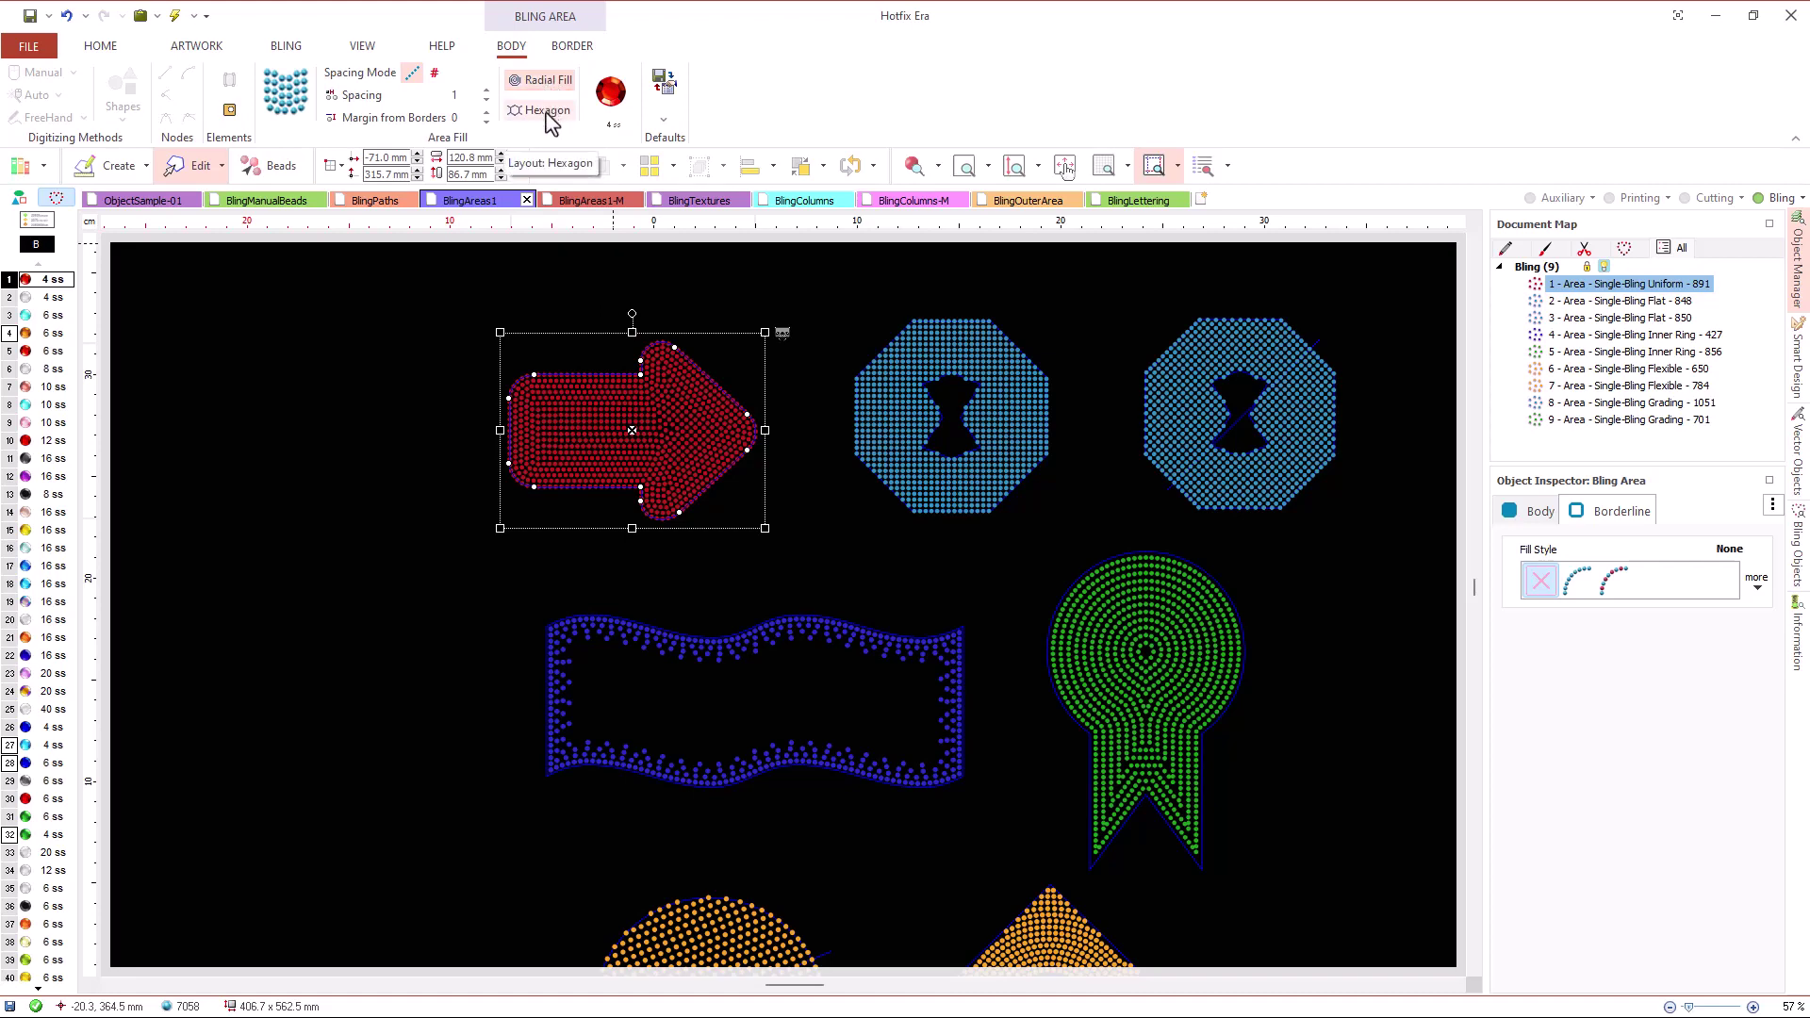
{"action": "left_click", "coordinate": [547, 112]}
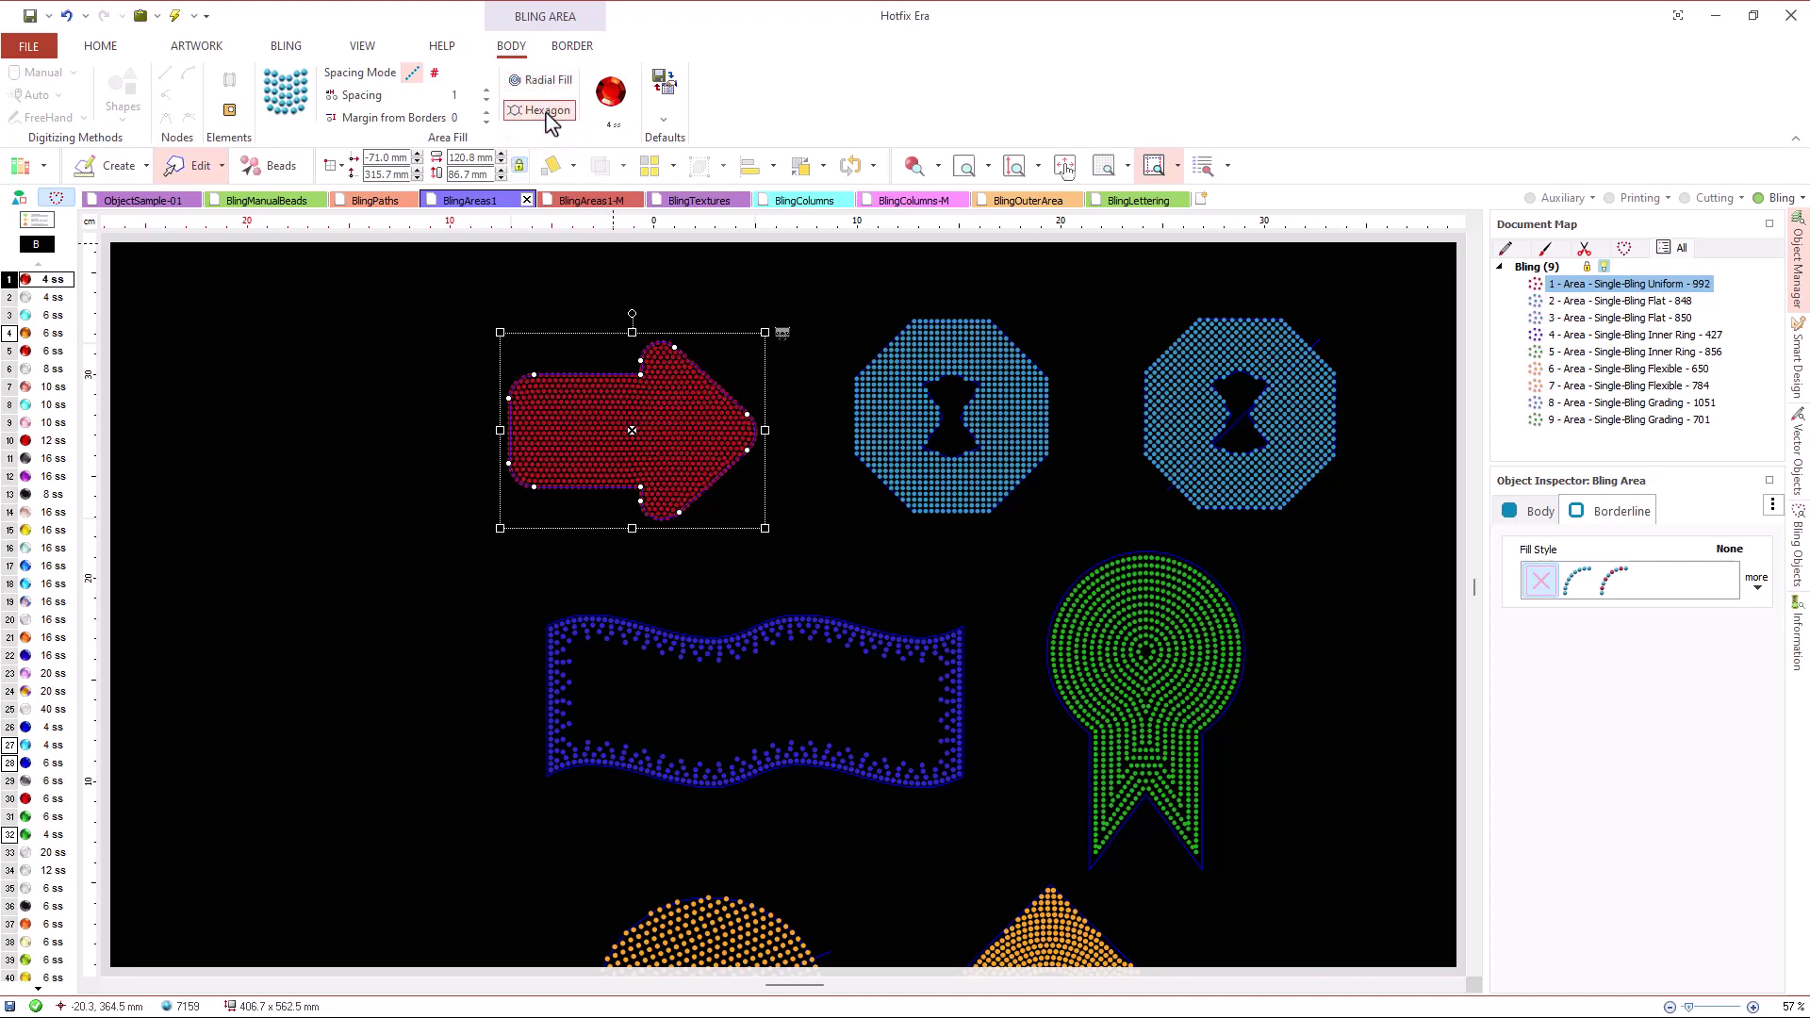
{"action": "left_click", "coordinate": [539, 83]}
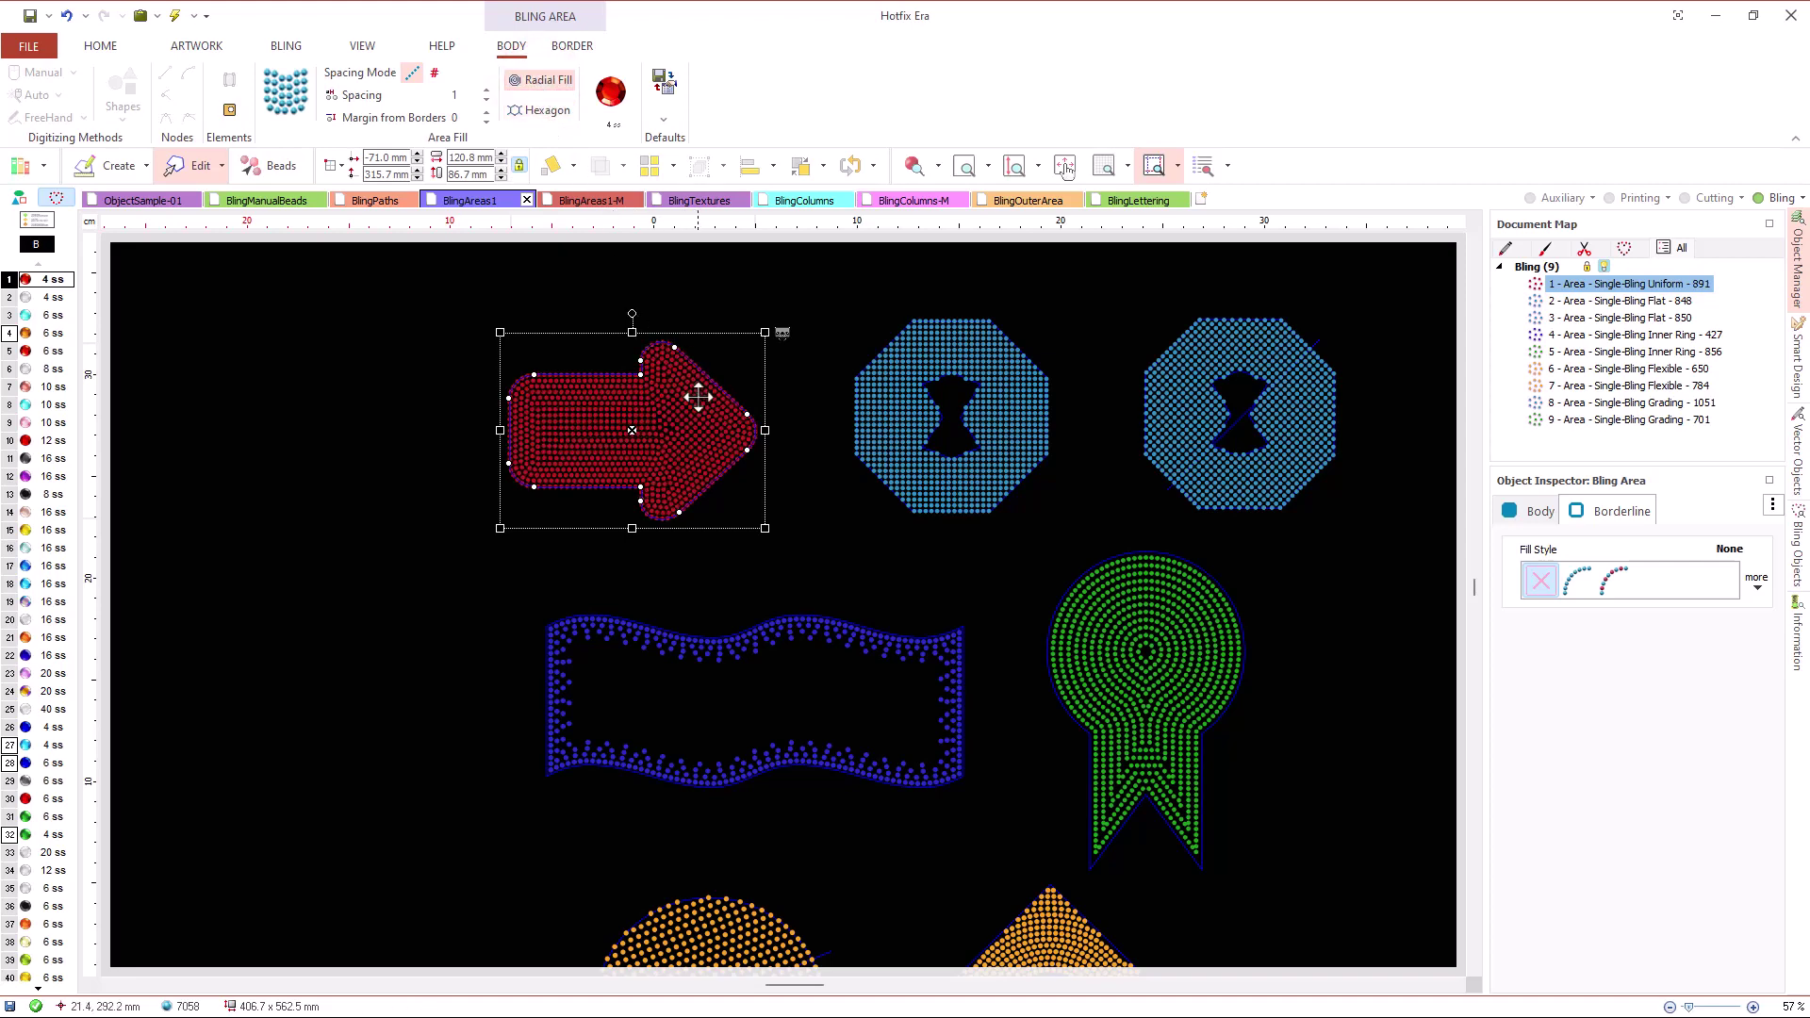
{"action": "left_click", "coordinate": [546, 110]}
{"action": "left_click", "coordinate": [545, 80]}
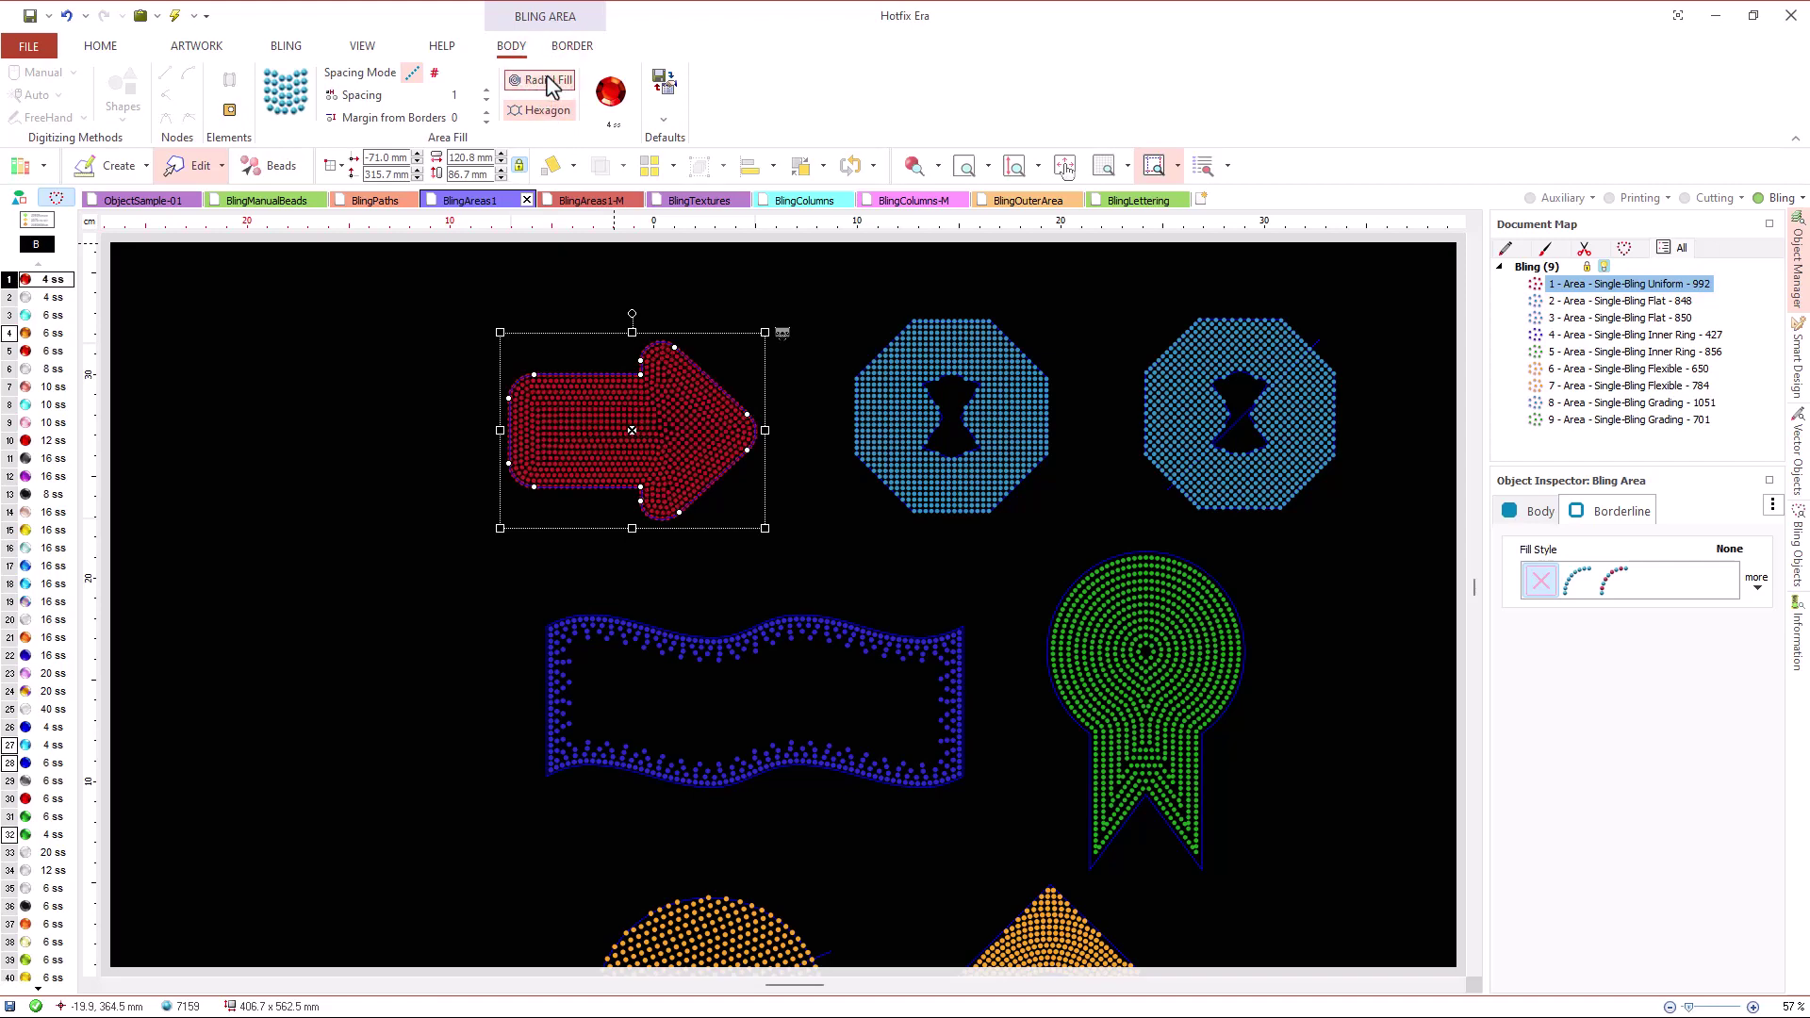
- Try a fixed count of 100 beads in the arrow, then return to spacing-based filling
{"action": "left_click", "coordinate": [434, 74]}
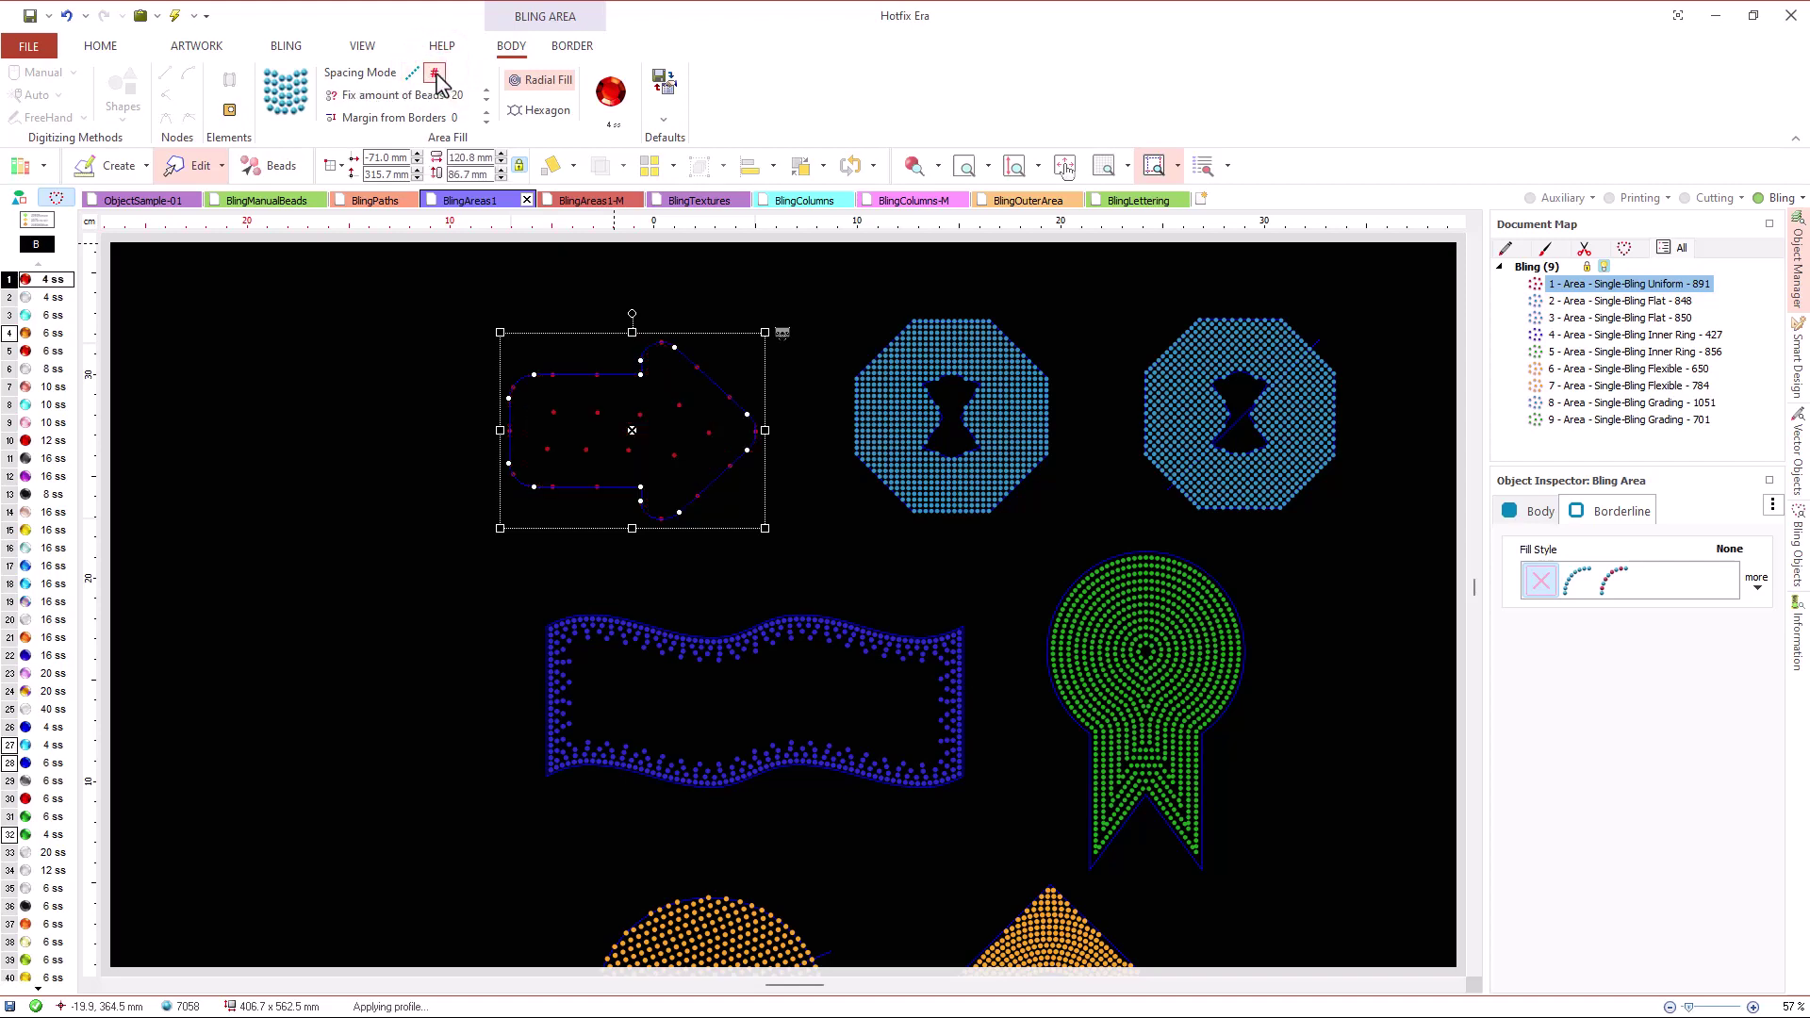
{"action": "left_click", "coordinate": [456, 95]}
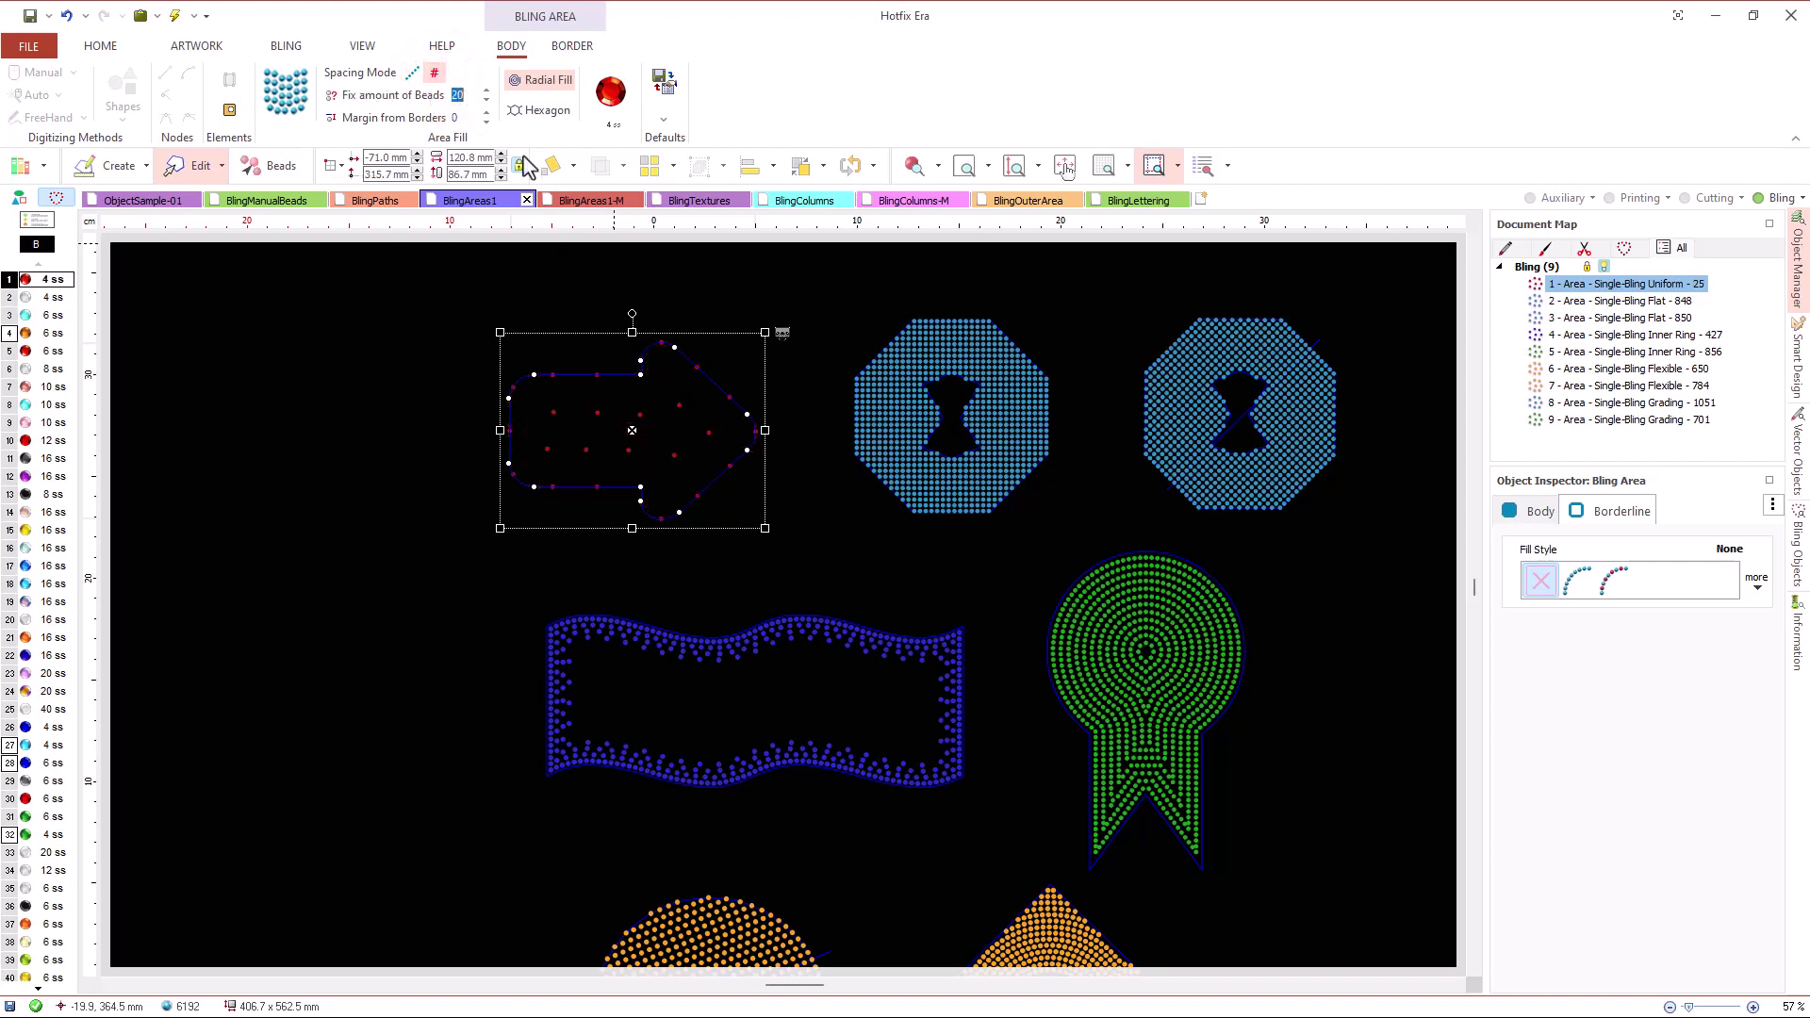
{"action": "type", "text": "100"}
{"action": "key", "text": "Return"}
{"action": "left_click", "coordinate": [413, 75]}
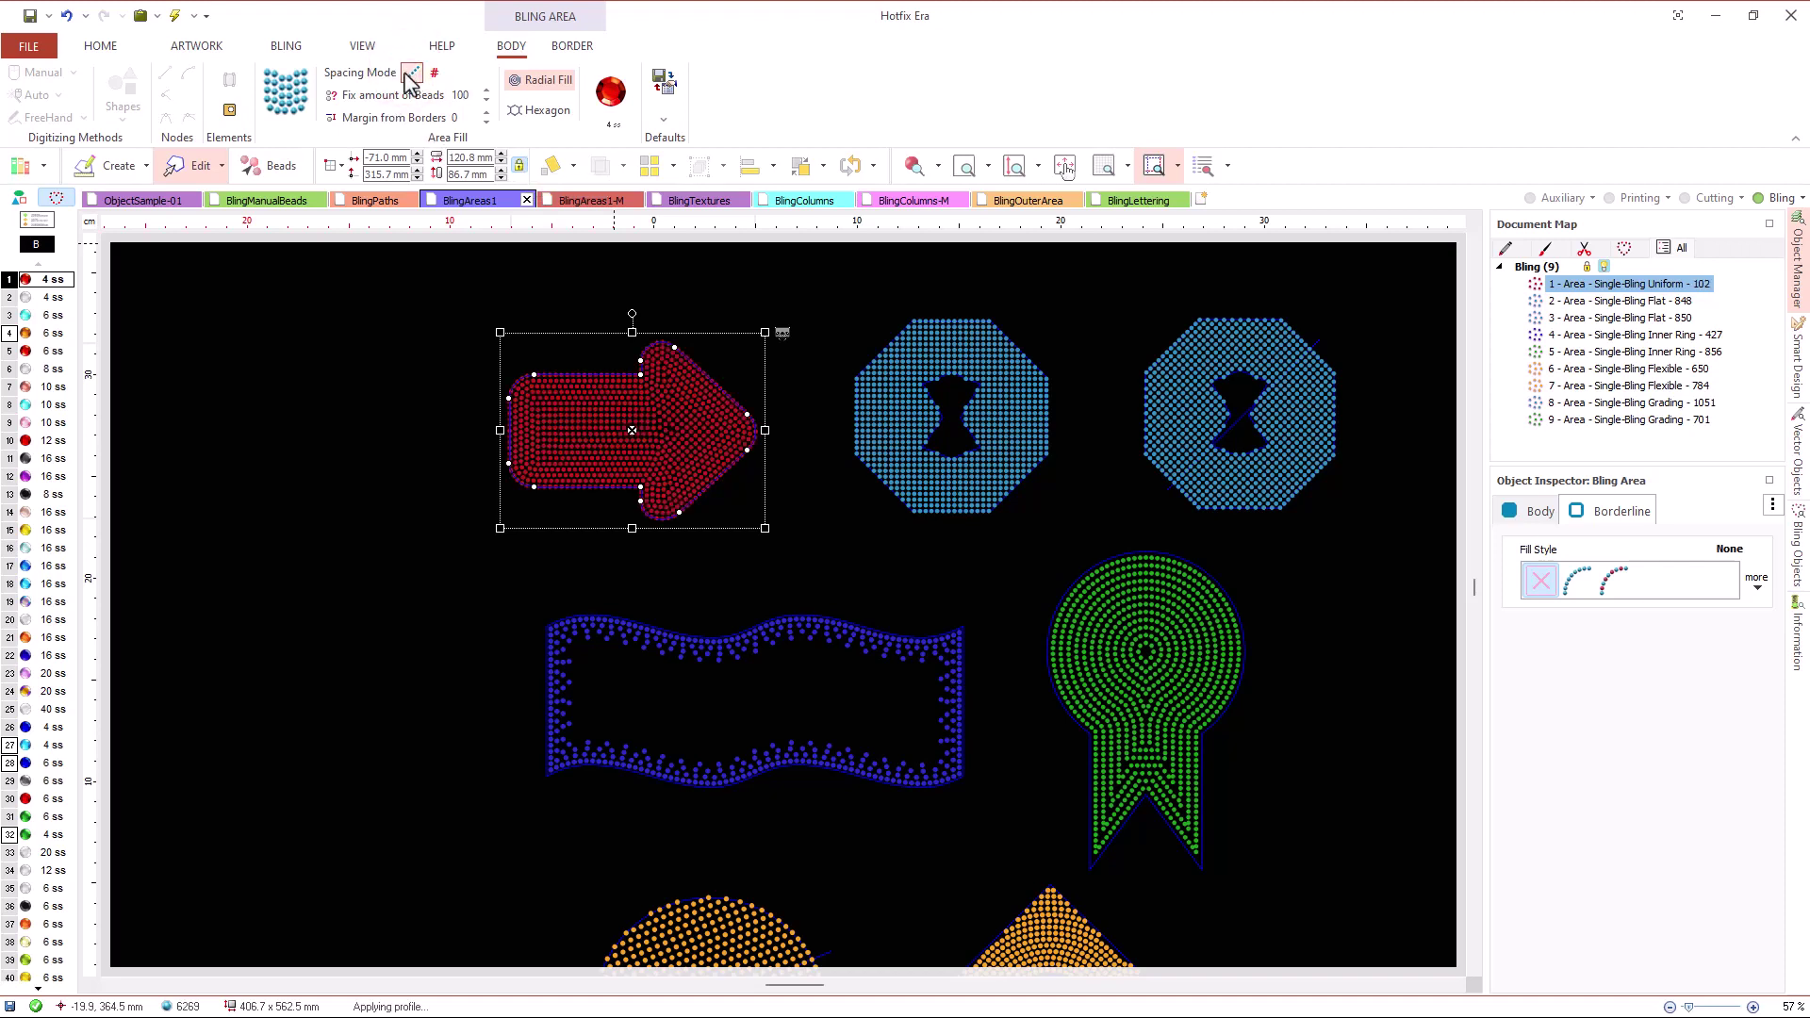
- Refill the arrow with white 8 ss, then cyan 10 ss, ending on red 4 ss beads
{"action": "left_click", "coordinate": [51, 370]}
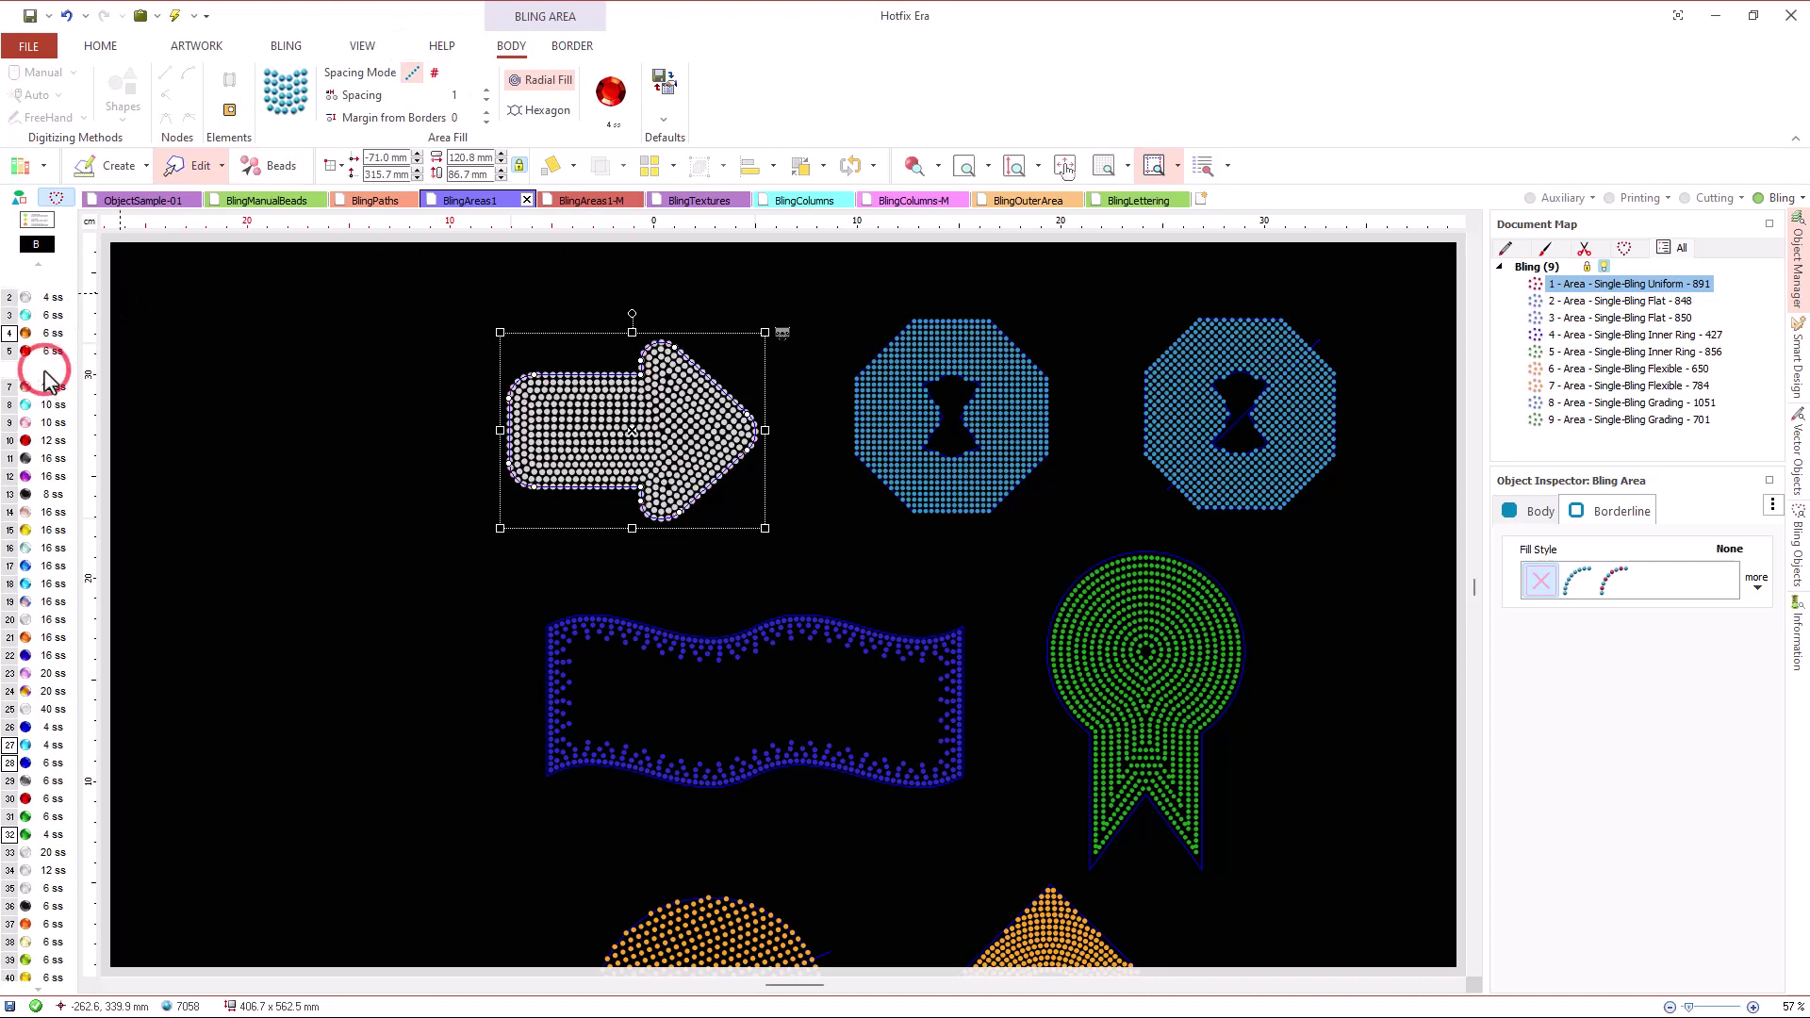
{"action": "left_click", "coordinate": [44, 406]}
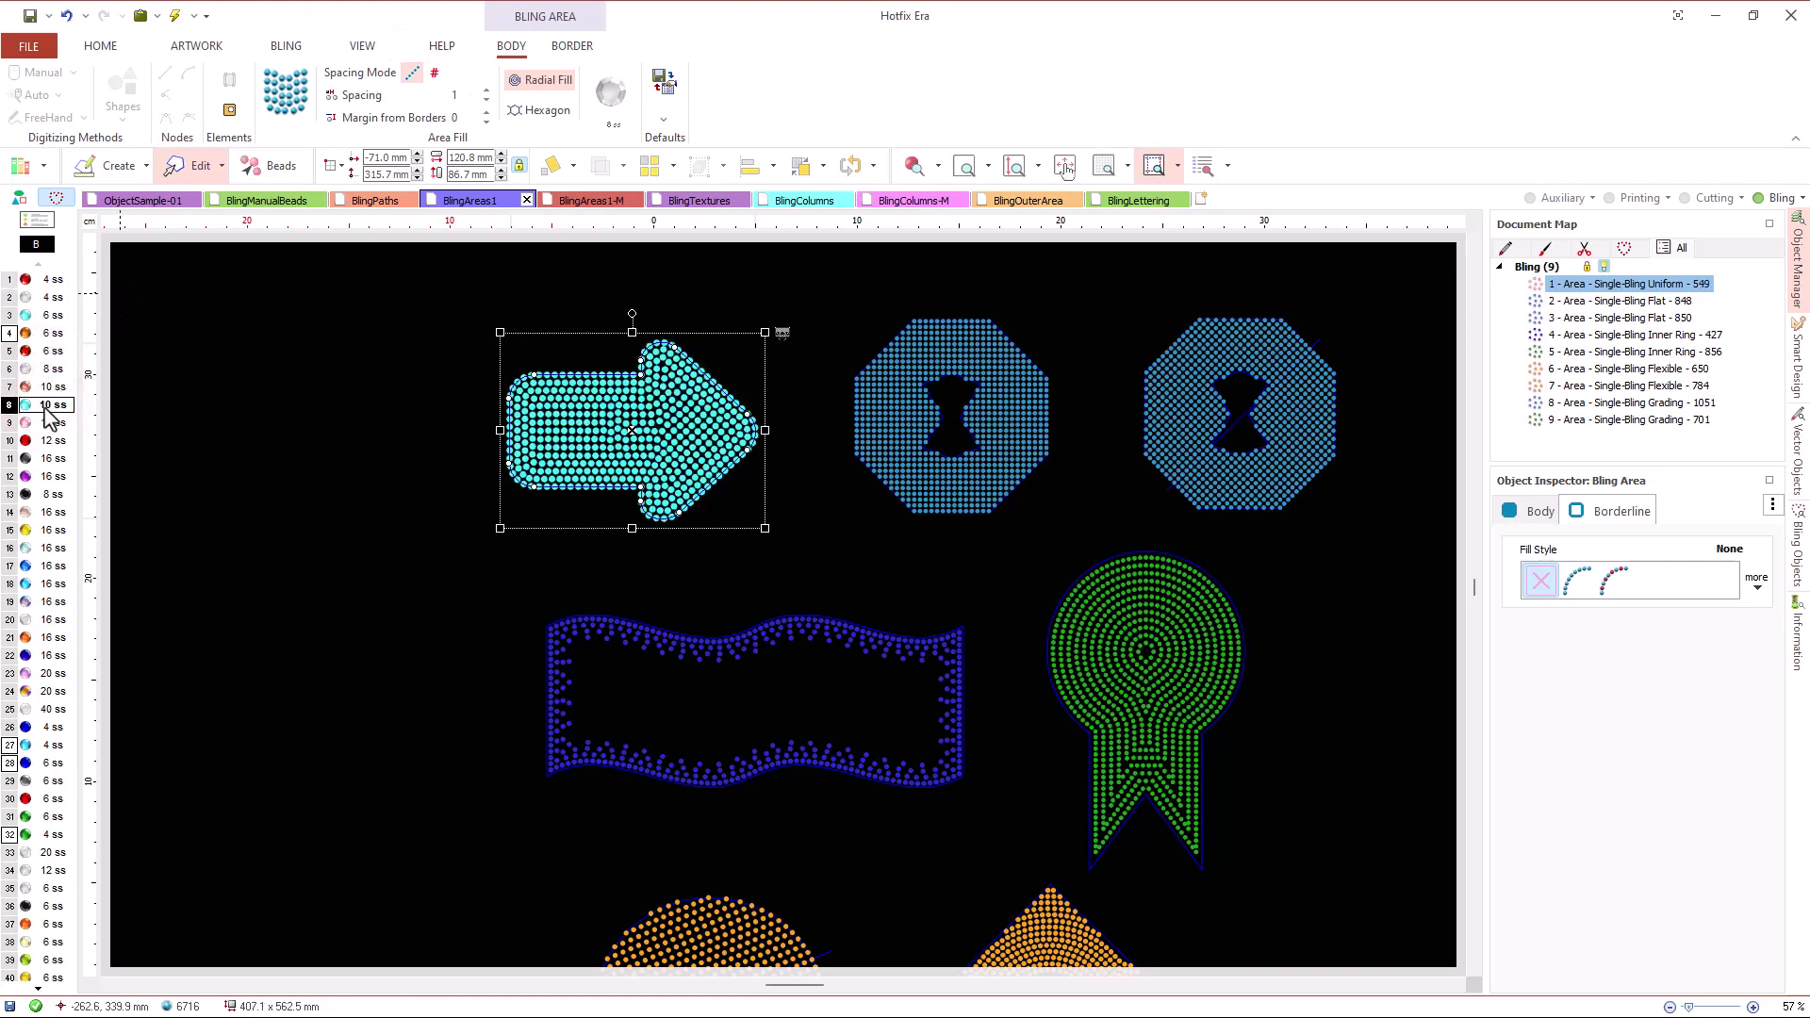
{"action": "left_click", "coordinate": [51, 280]}
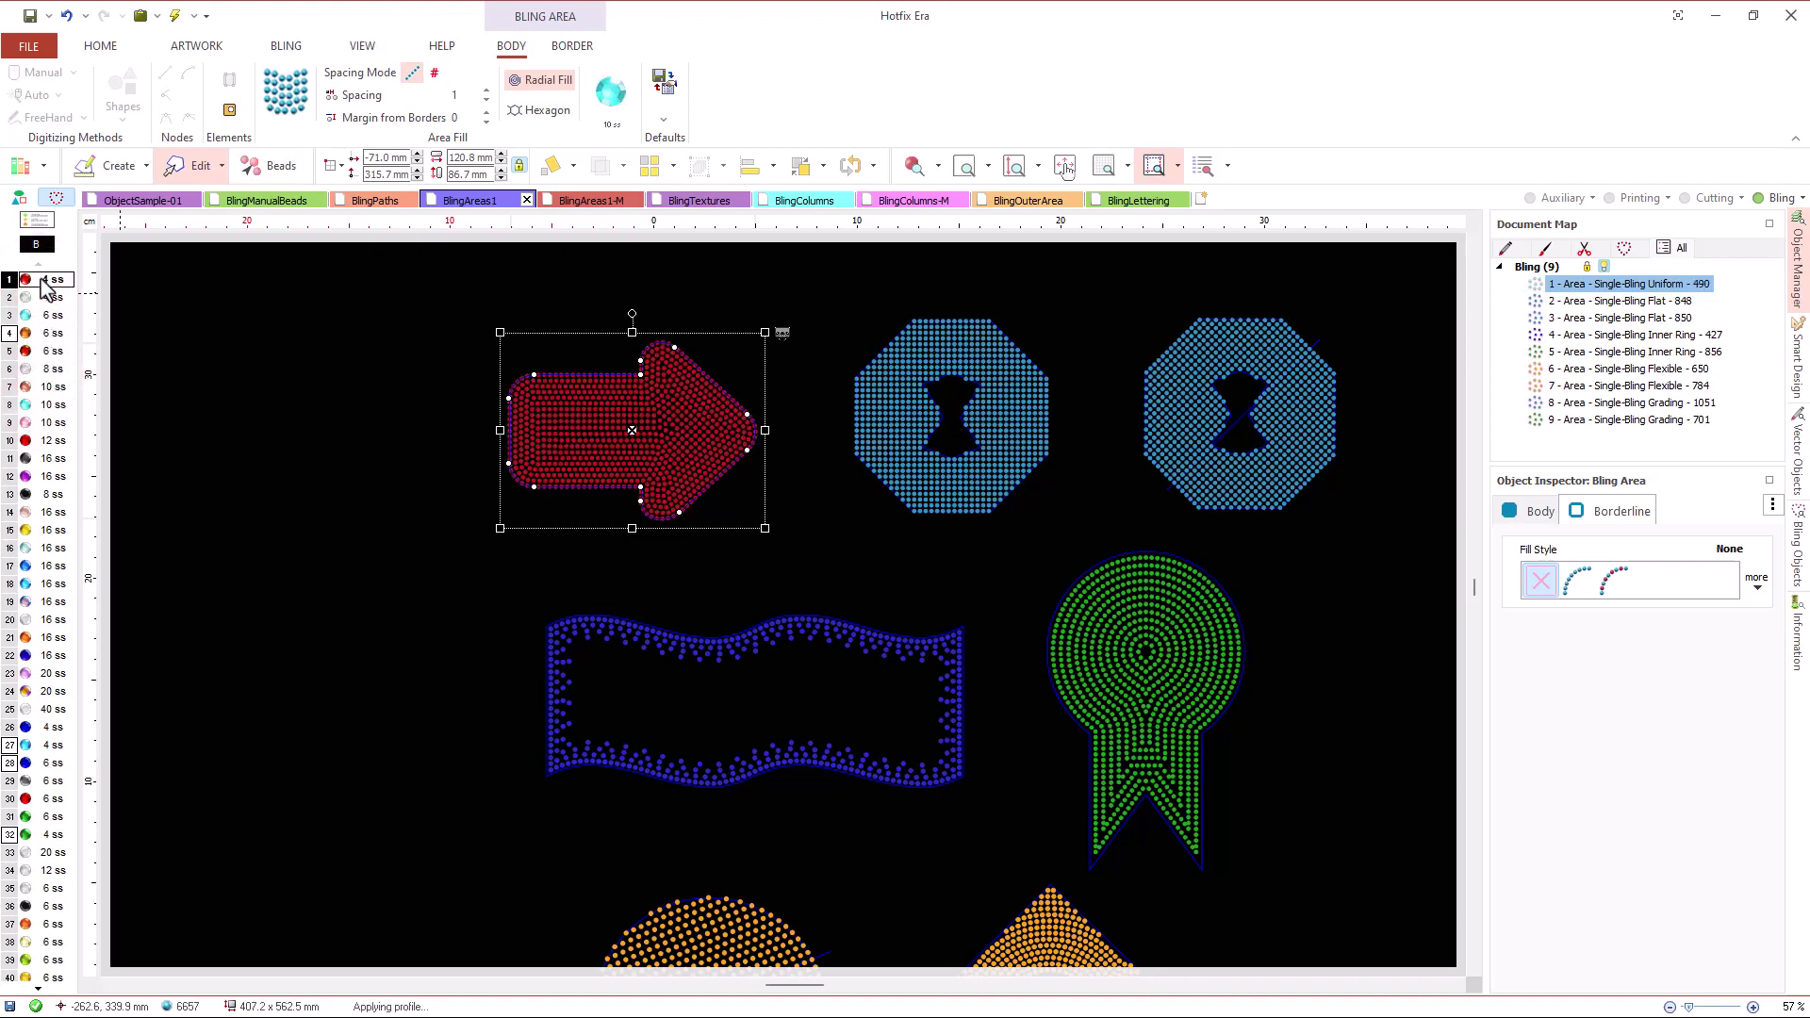
{"action": "left_click", "coordinate": [873, 388]}
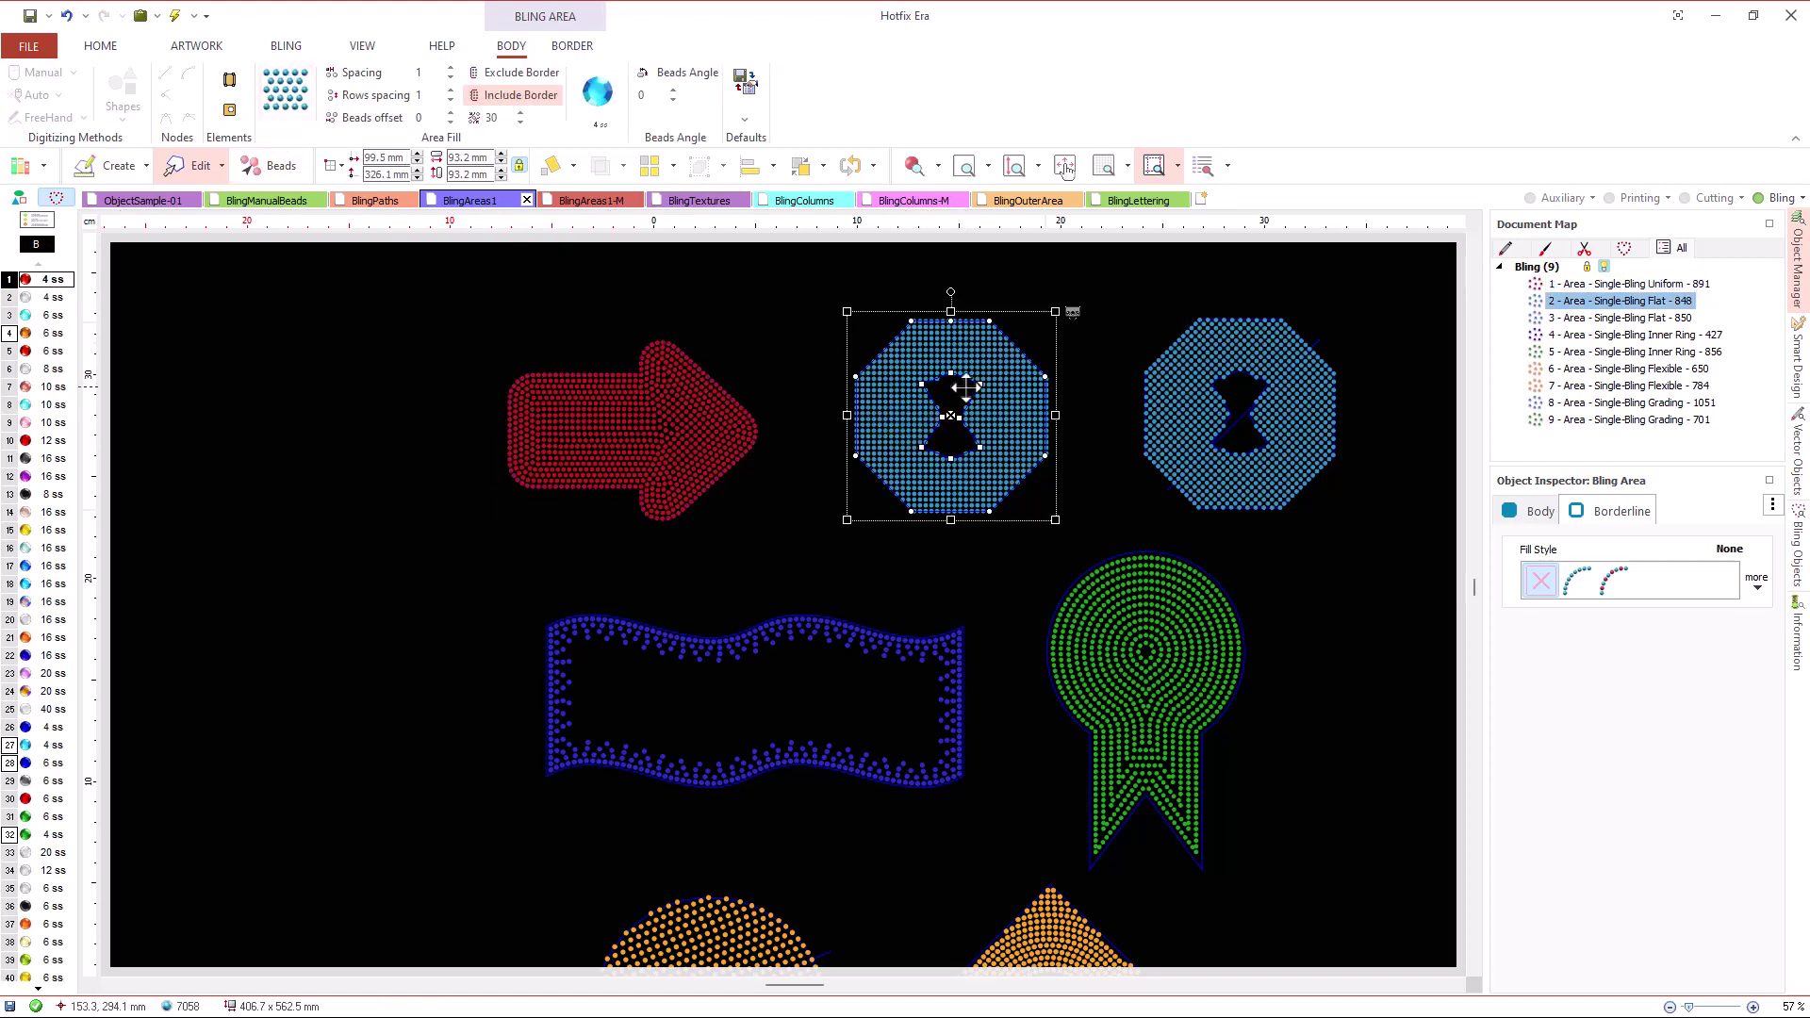
- Drag the right octagon's fill-direction endpoint to re-angle its bead rows, giving 851 stones
{"action": "scroll", "coordinate": [962, 377], "scroll_direction": "up", "scroll_amount": 3}
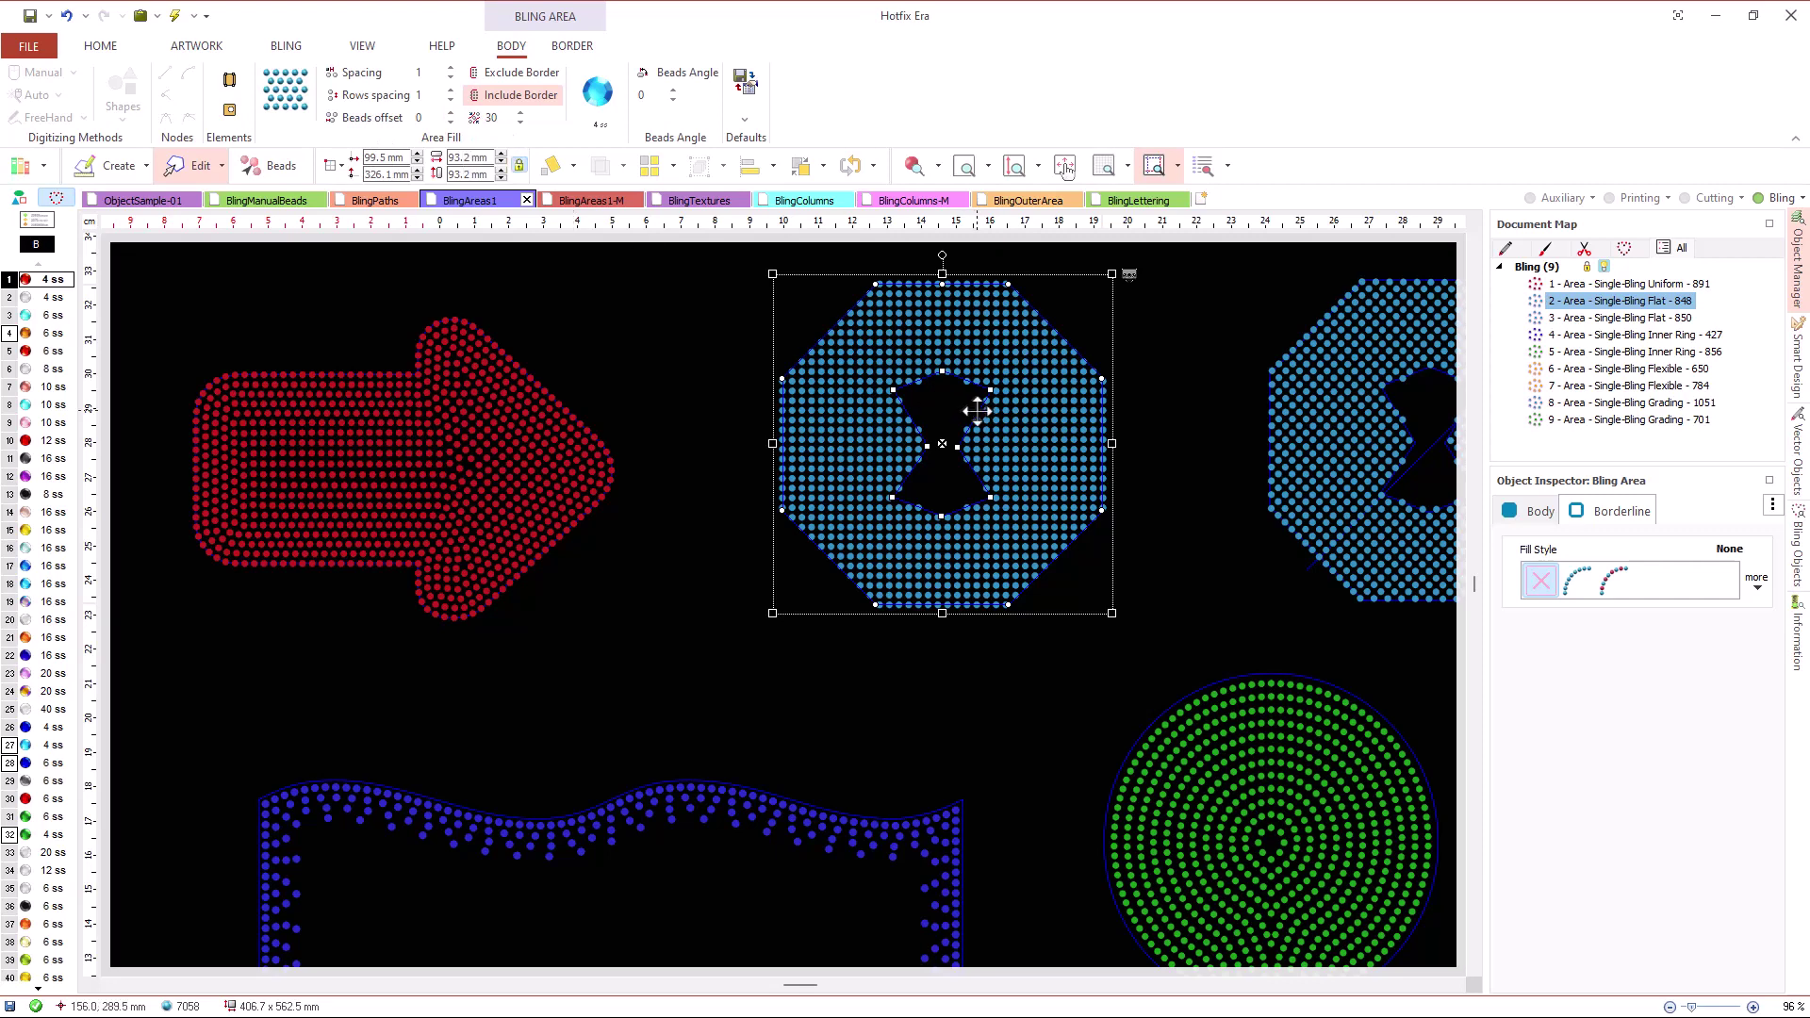
{"action": "left_click", "coordinate": [1199, 504]}
{"action": "left_click_drag", "start_coordinate": [1216, 523], "coordinate": [477, 639]}
{"action": "left_click", "coordinate": [773, 573]}
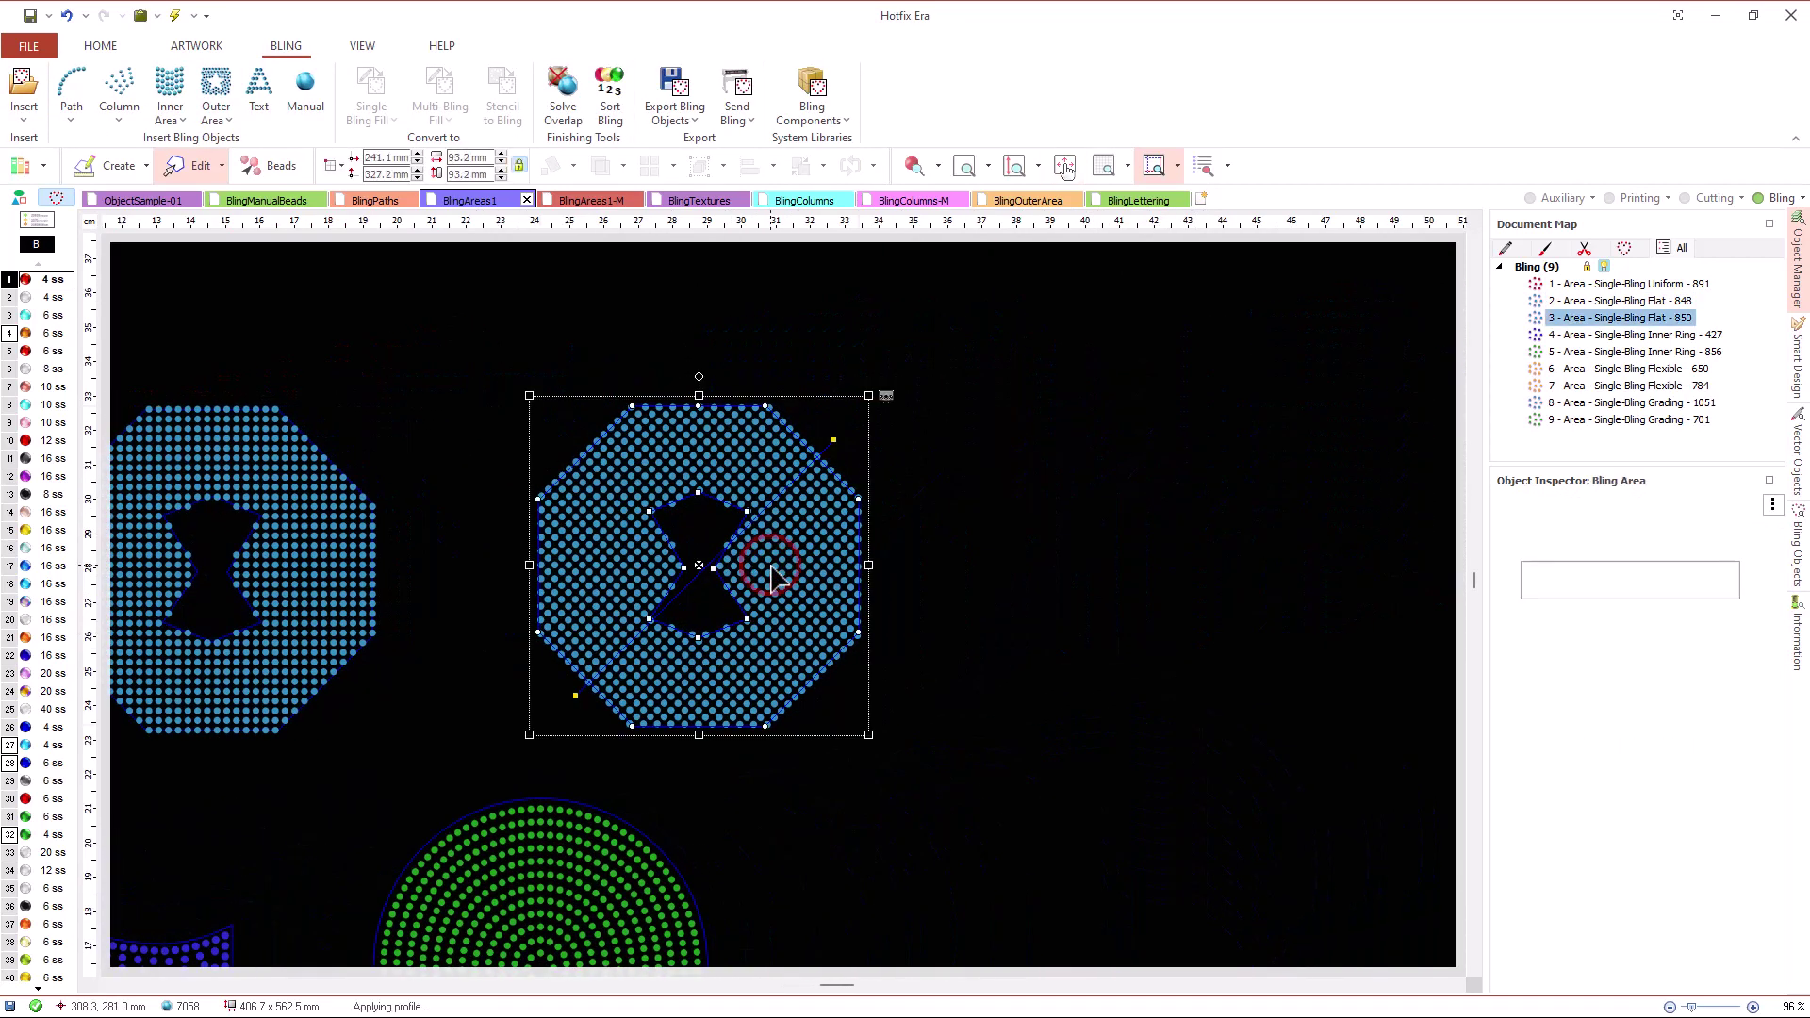
{"action": "mouse_move", "coordinate": [831, 439]}
{"action": "left_mouse_down"}
{"action": "mouse_move", "coordinate": [816, 405]}
{"action": "mouse_move", "coordinate": [860, 446]}
{"action": "left_mouse_up"}
{"action": "scroll", "coordinate": [838, 484], "scroll_direction": "down", "scroll_amount": 2}
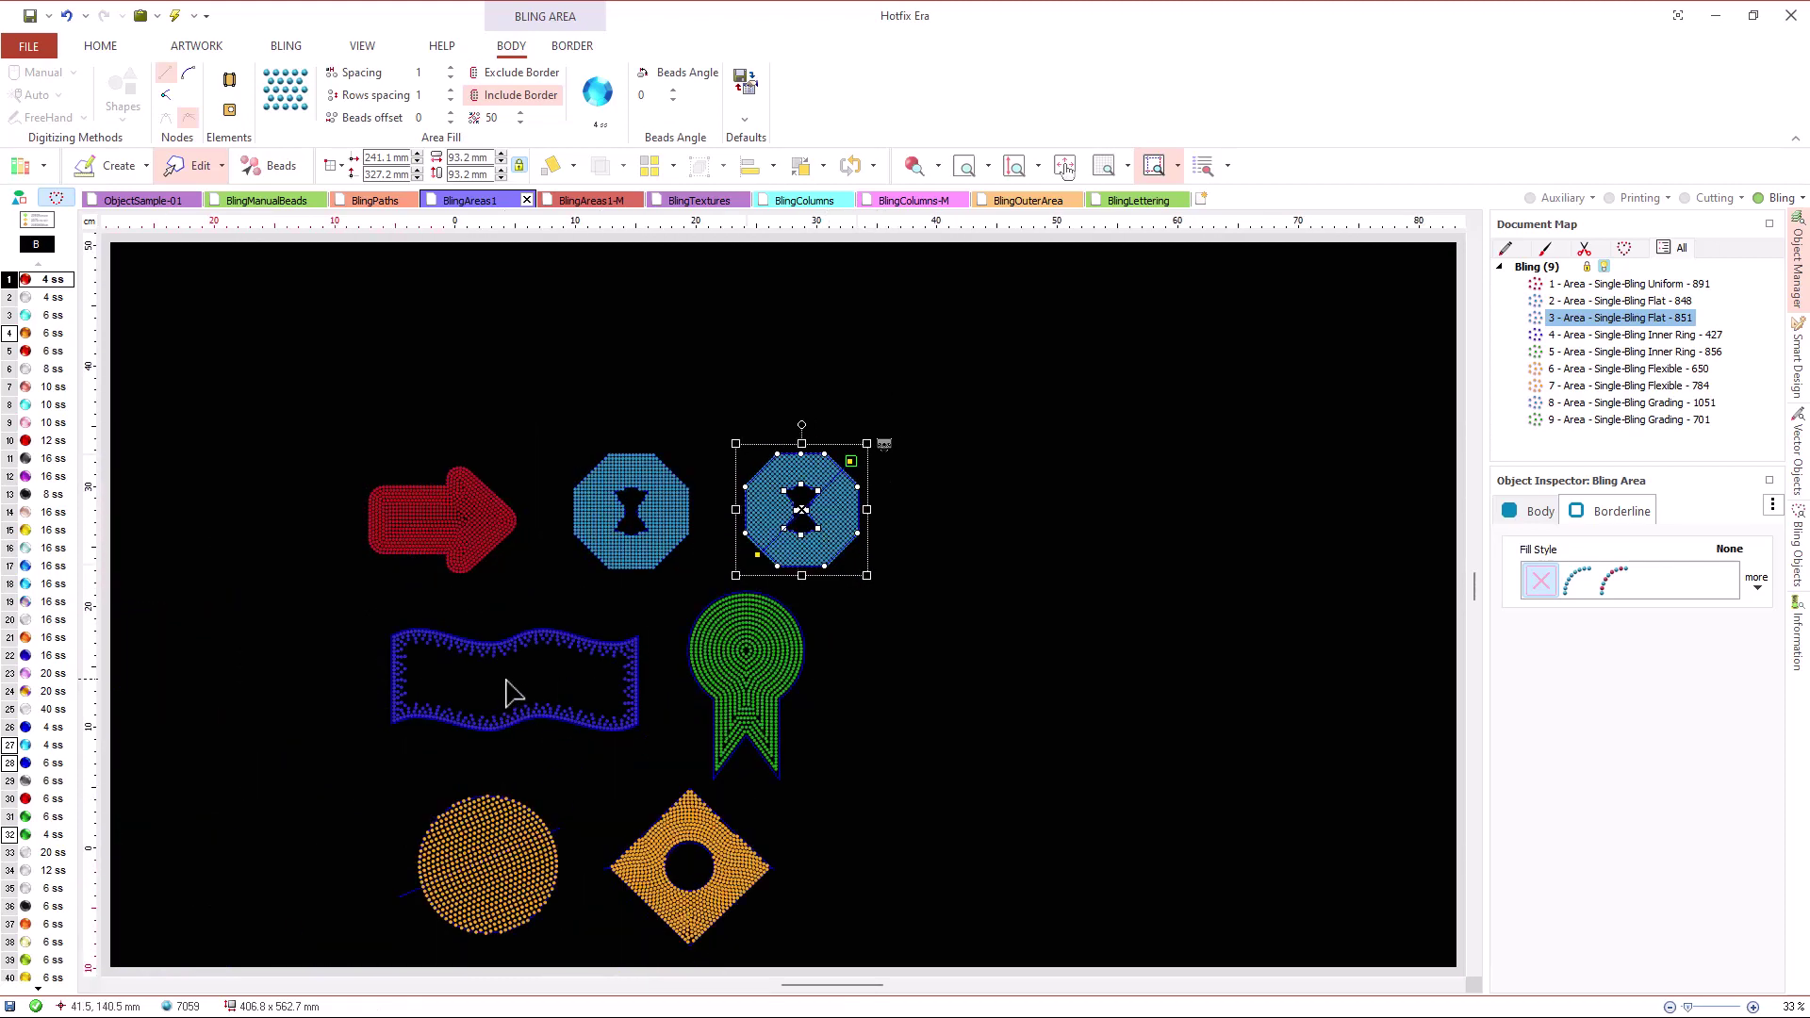
{"action": "scroll", "coordinate": [513, 693], "scroll_direction": "up", "scroll_amount": 1}
{"action": "left_click", "coordinate": [542, 679]}
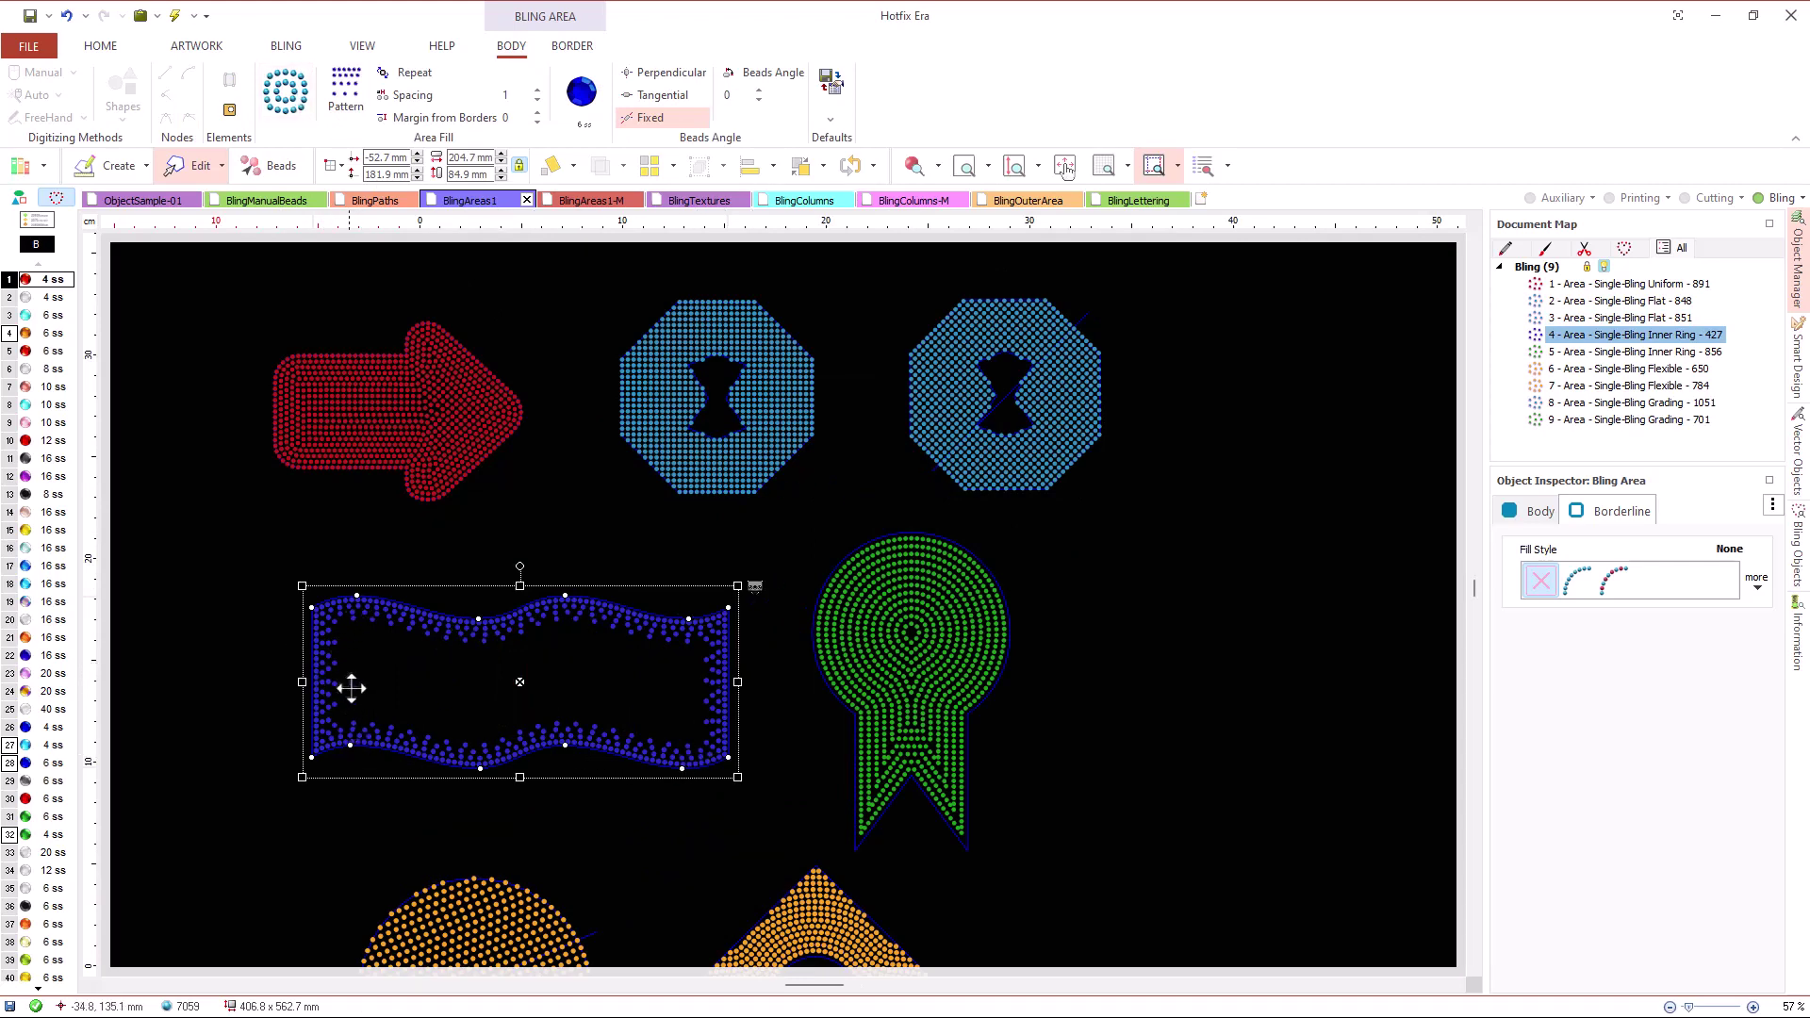
{"action": "left_click", "coordinate": [347, 89]}
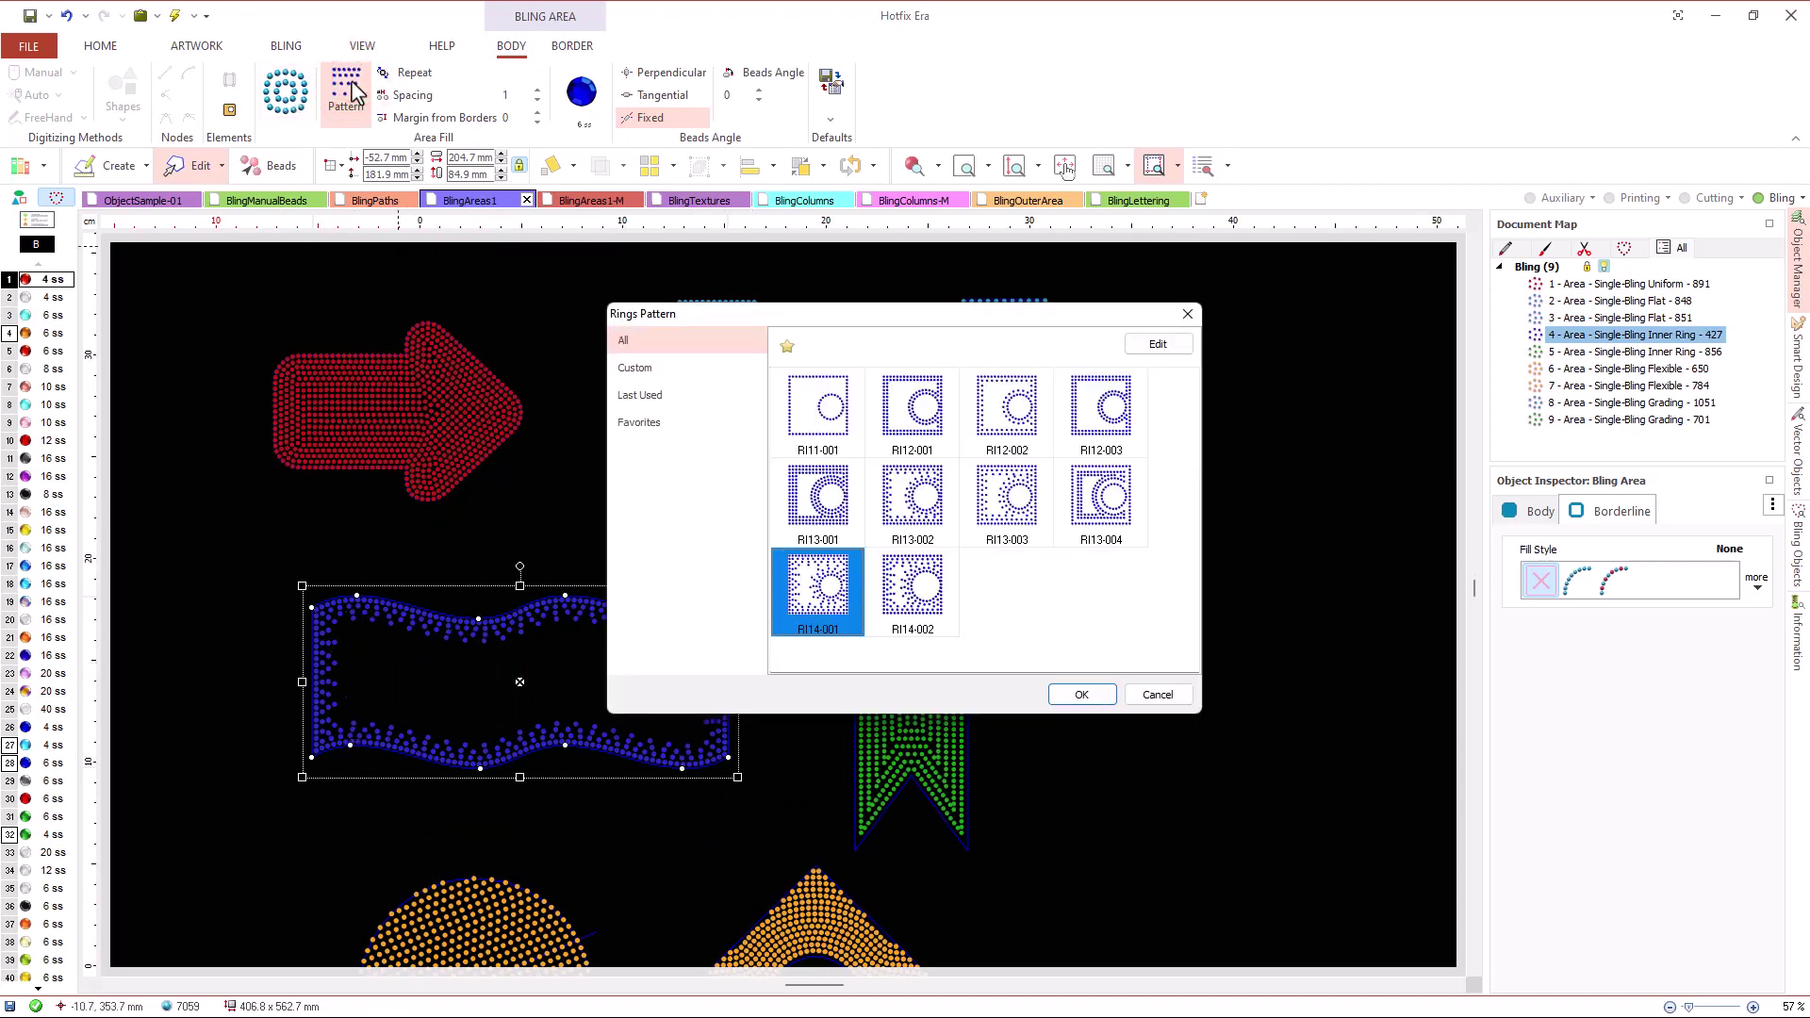
{"action": "left_click", "coordinate": [631, 368]}
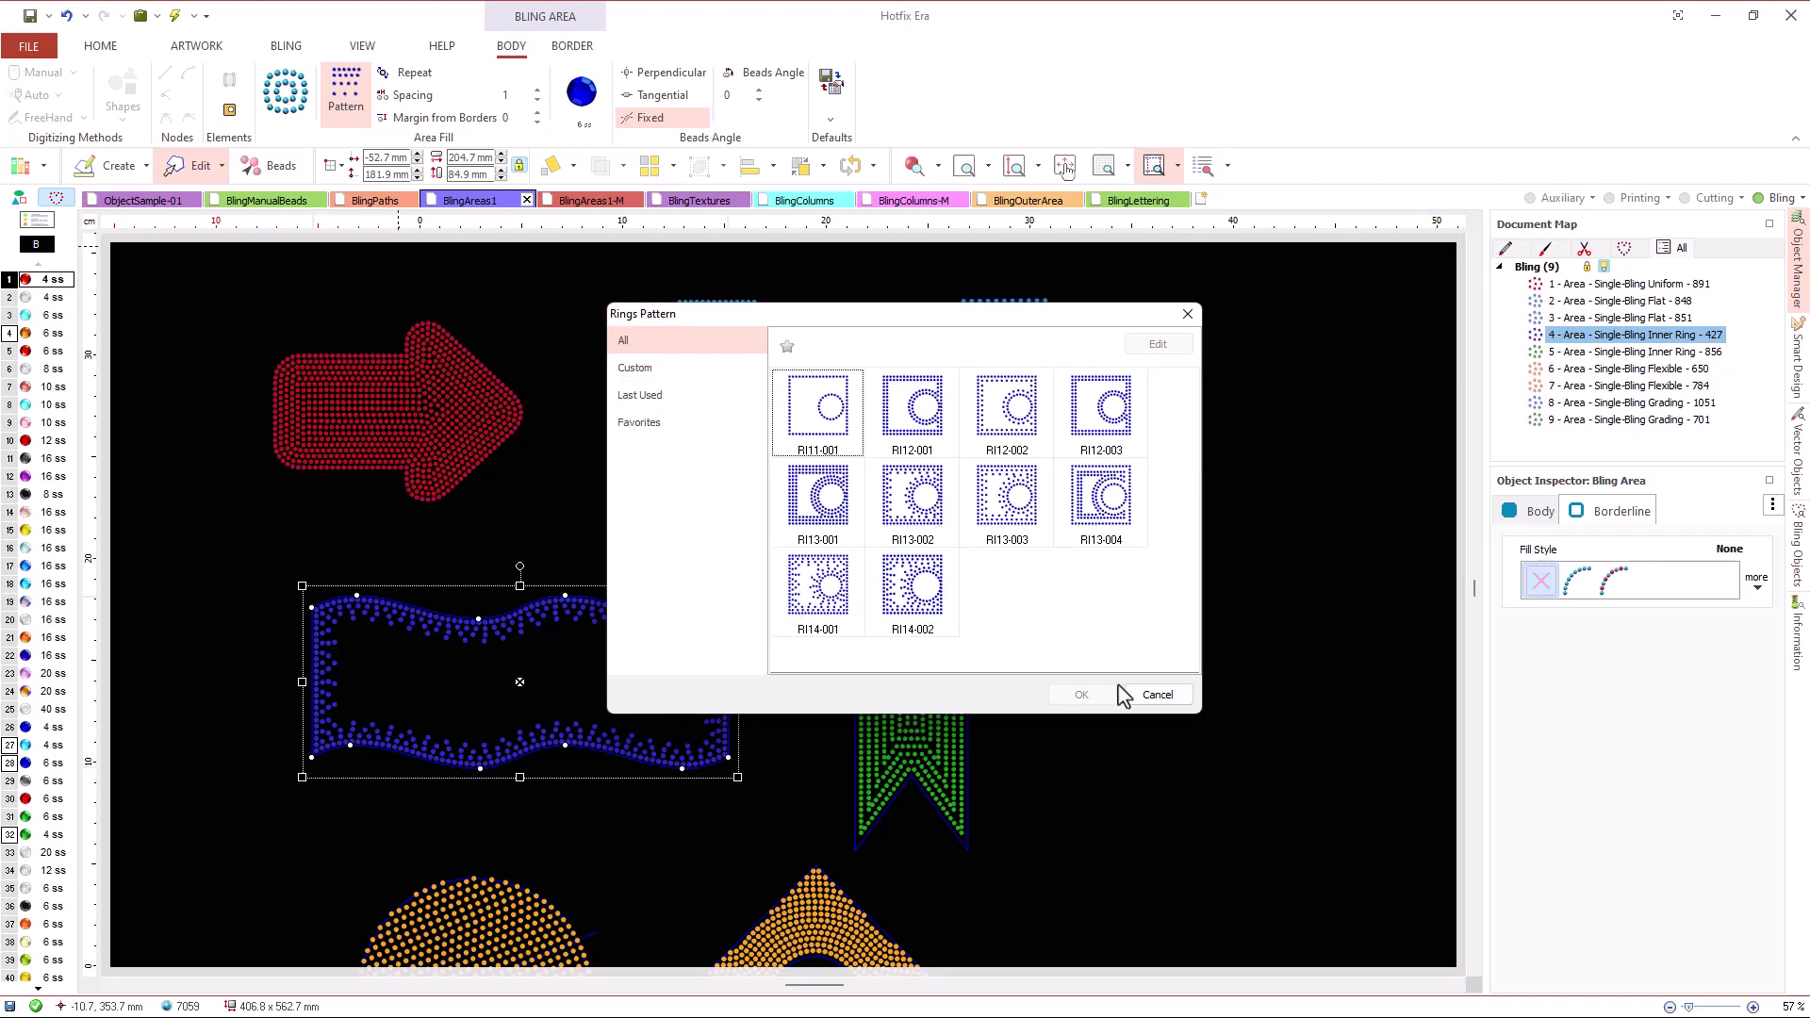
{"action": "left_click", "coordinate": [653, 368]}
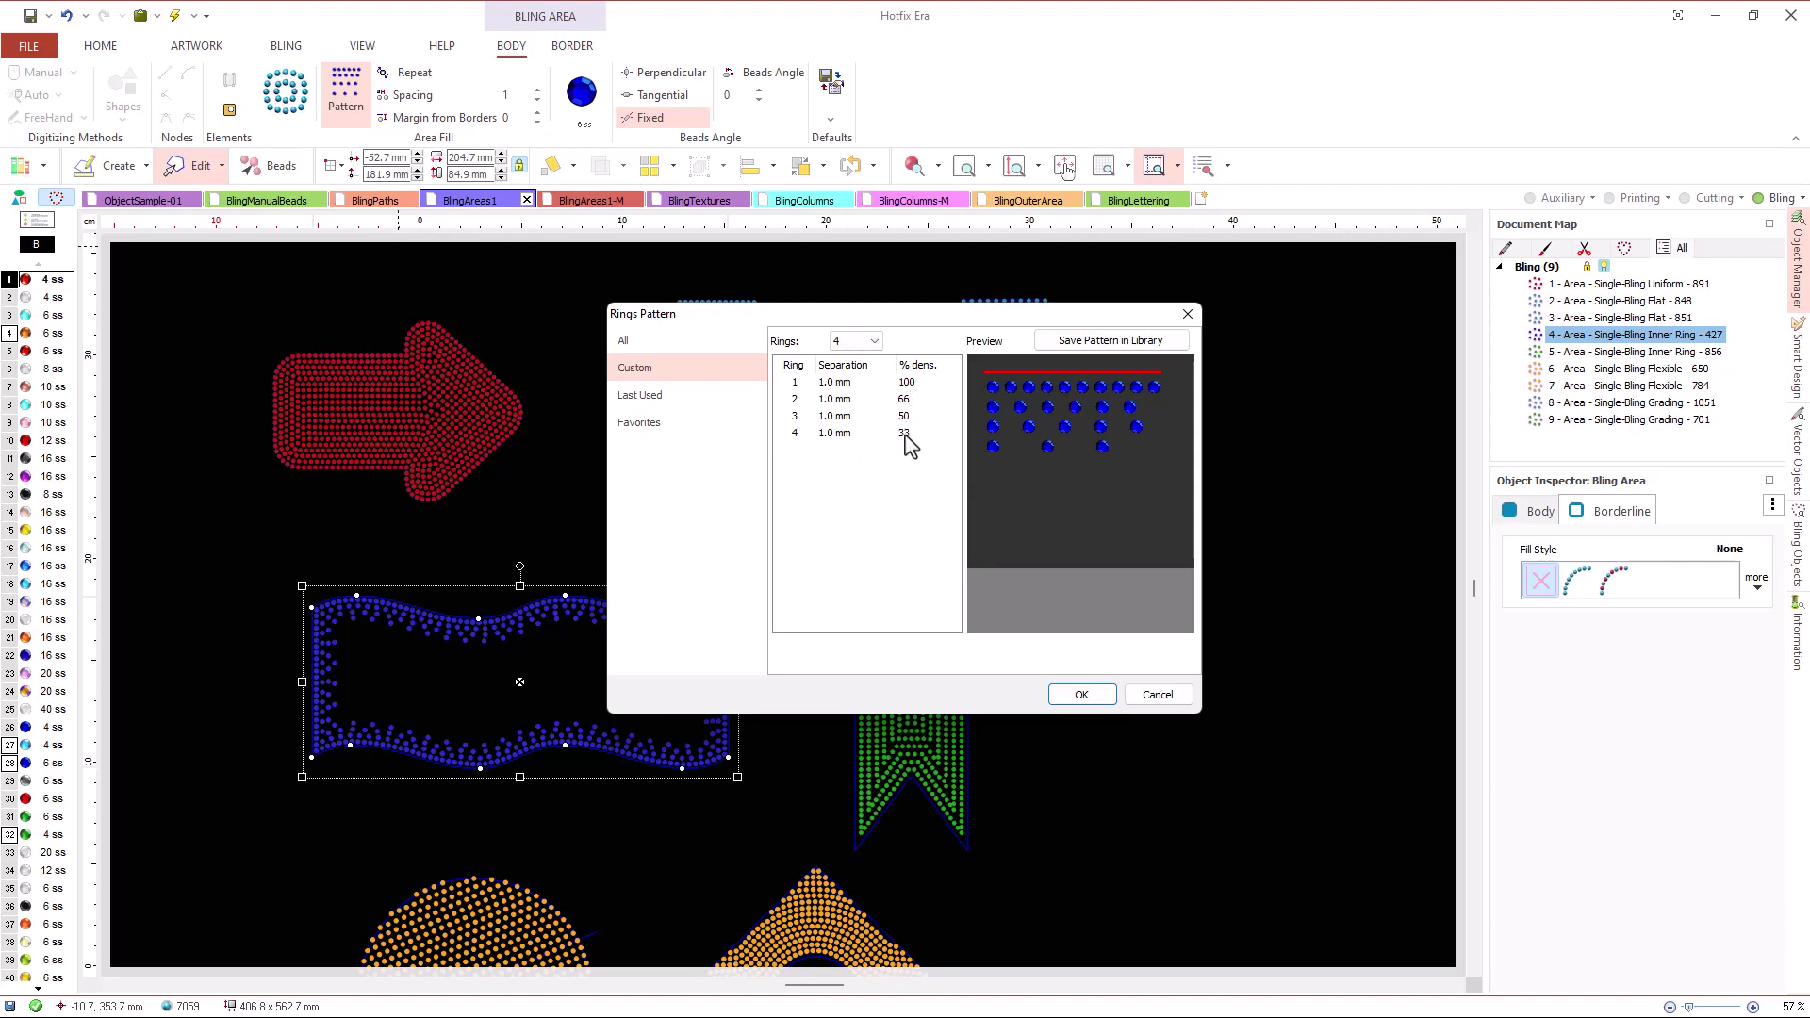
{"action": "left_click", "coordinate": [1154, 696]}
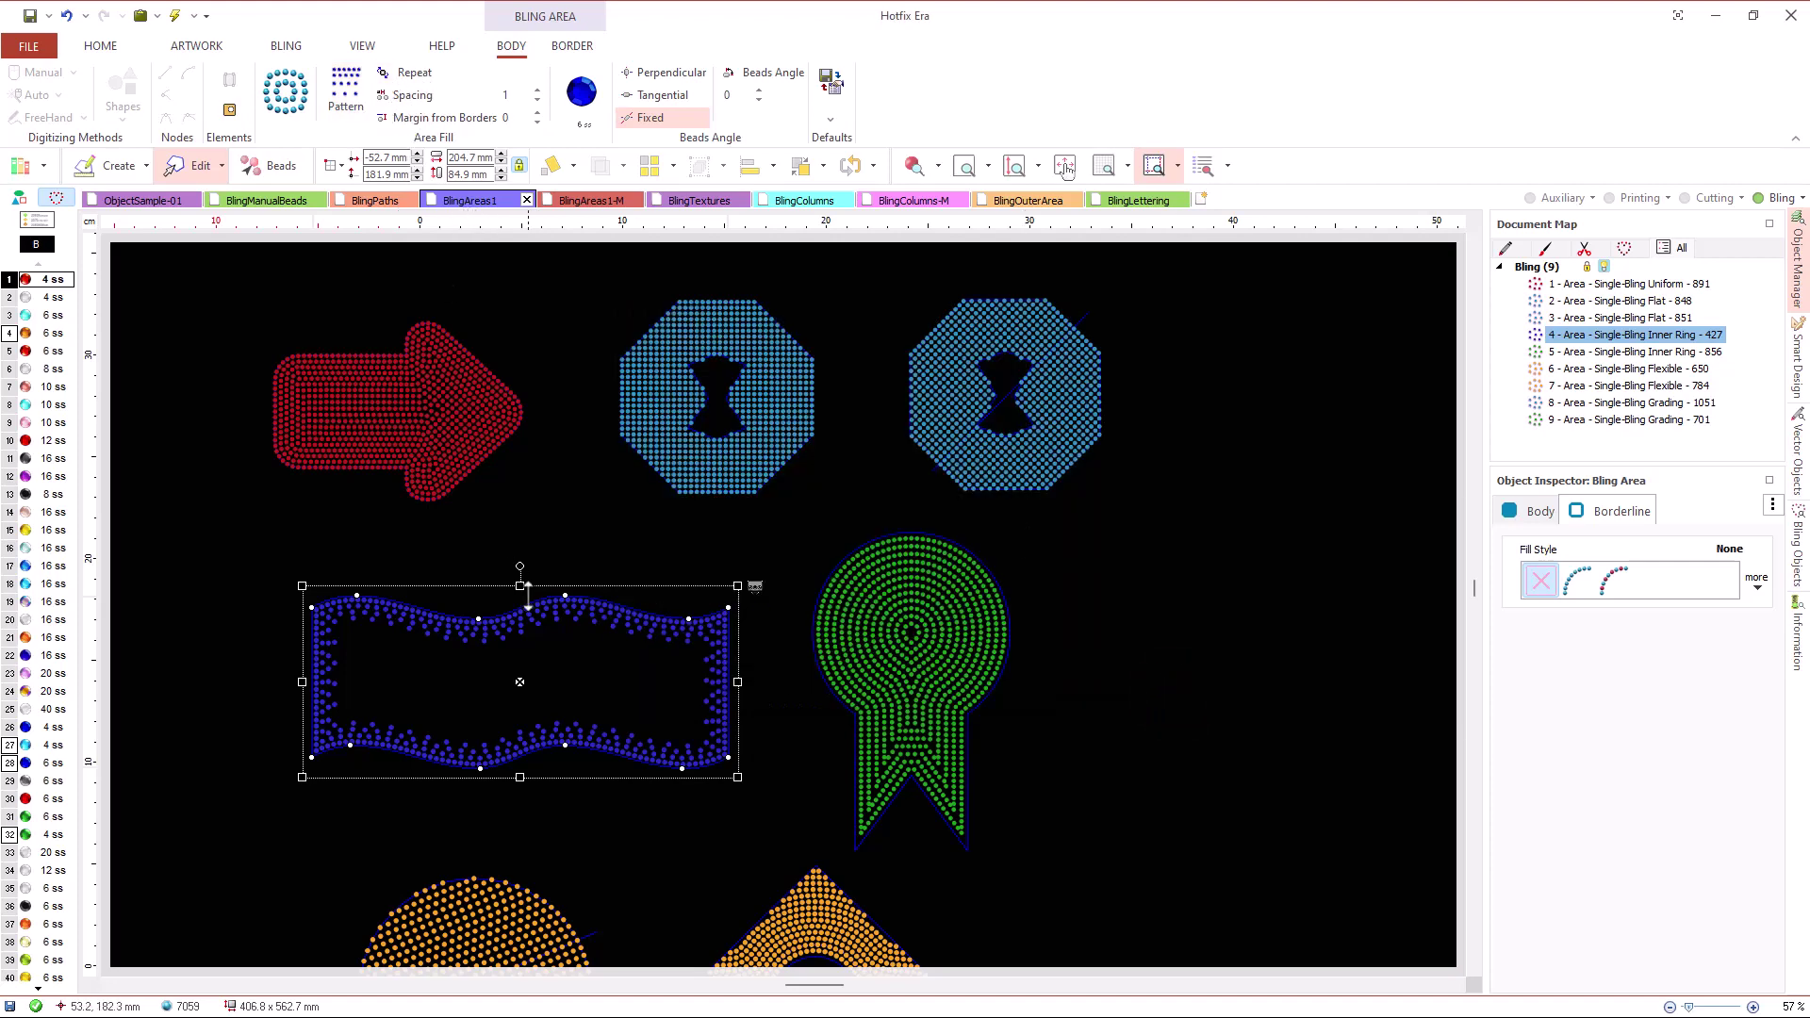
{"action": "left_click", "coordinate": [383, 73]}
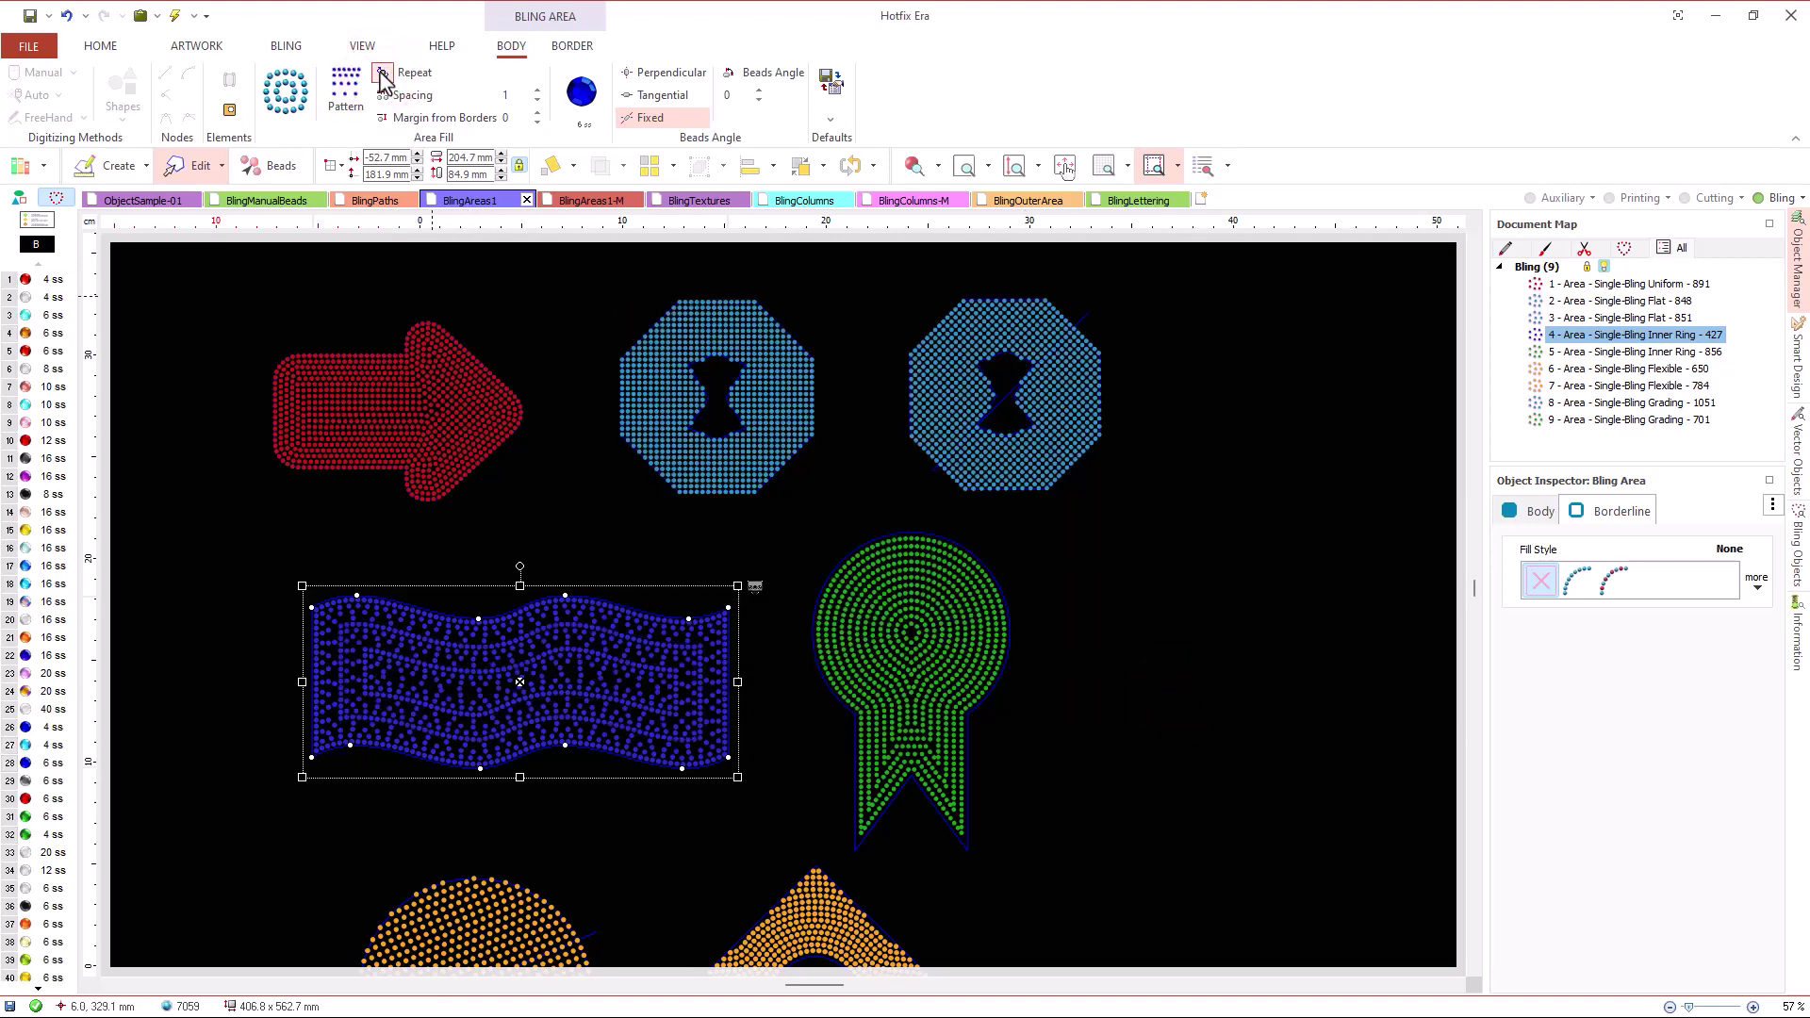
{"action": "left_click", "coordinate": [383, 74]}
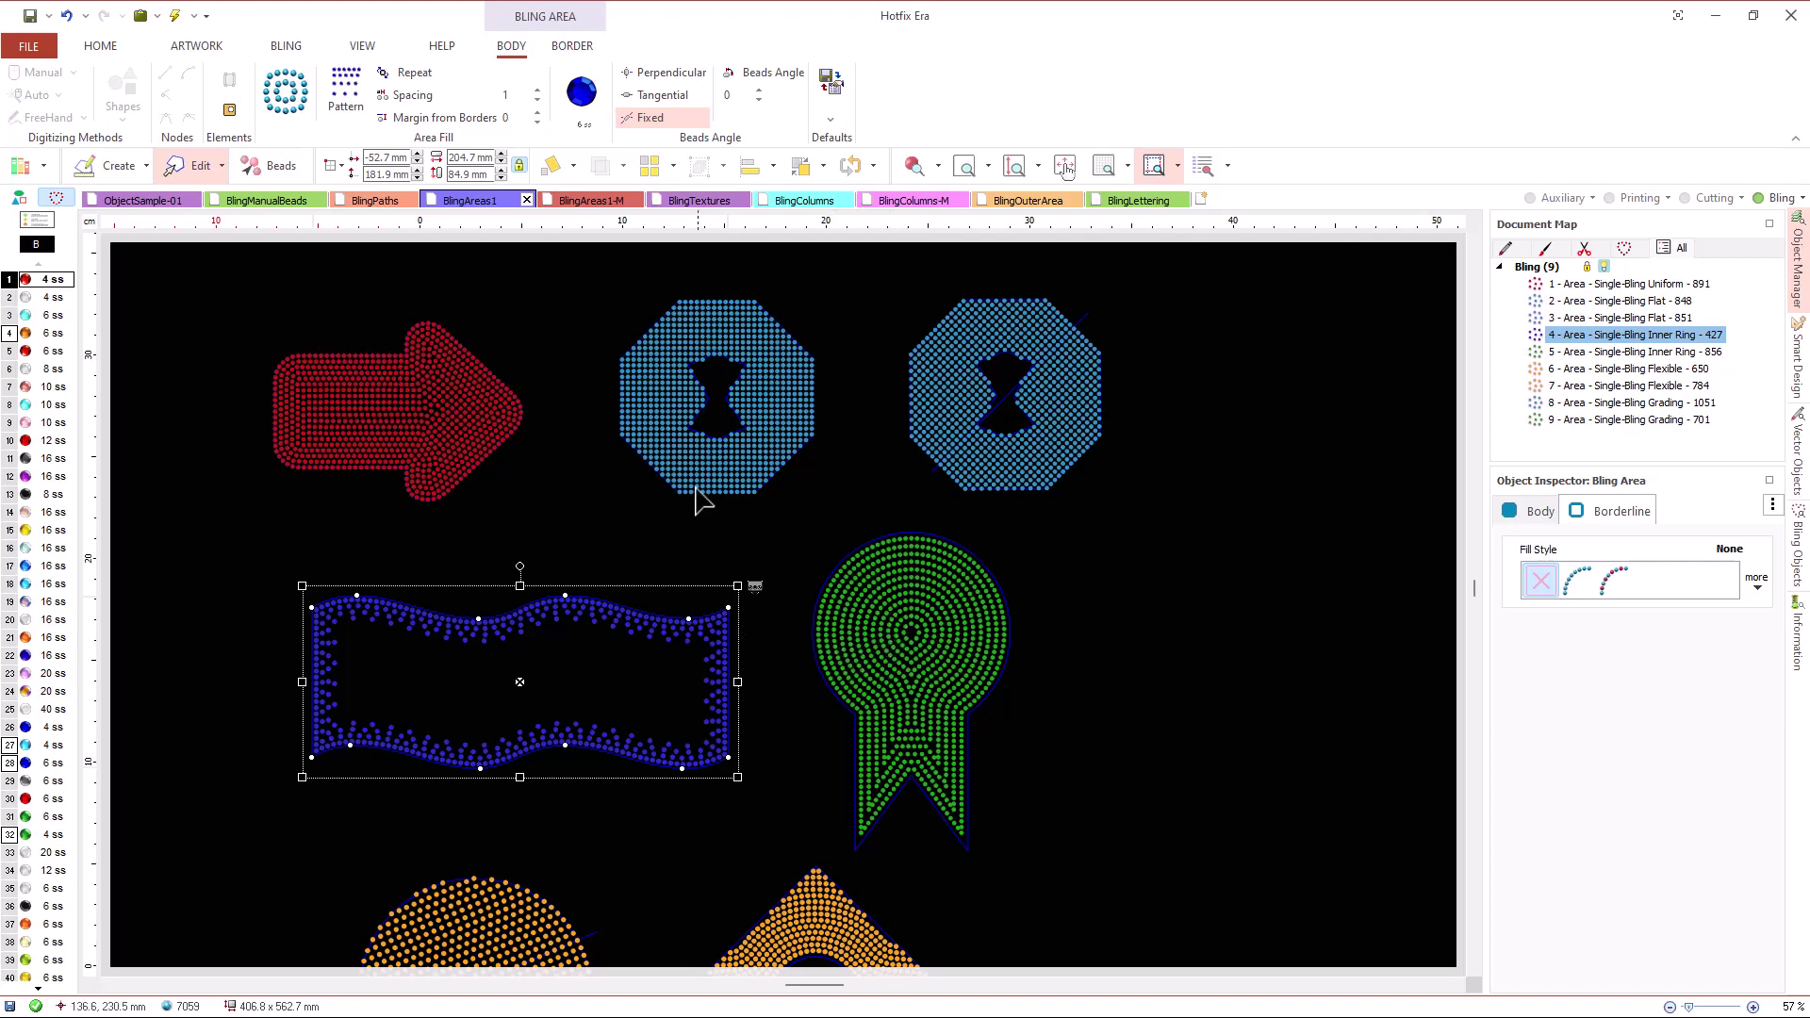
- Select the orange circle and review its fill style list without changing it
{"action": "scroll", "coordinate": [710, 469], "scroll_direction": "down", "scroll_amount": 2}
{"action": "scroll", "coordinate": [578, 839], "scroll_direction": "up", "scroll_amount": 2}
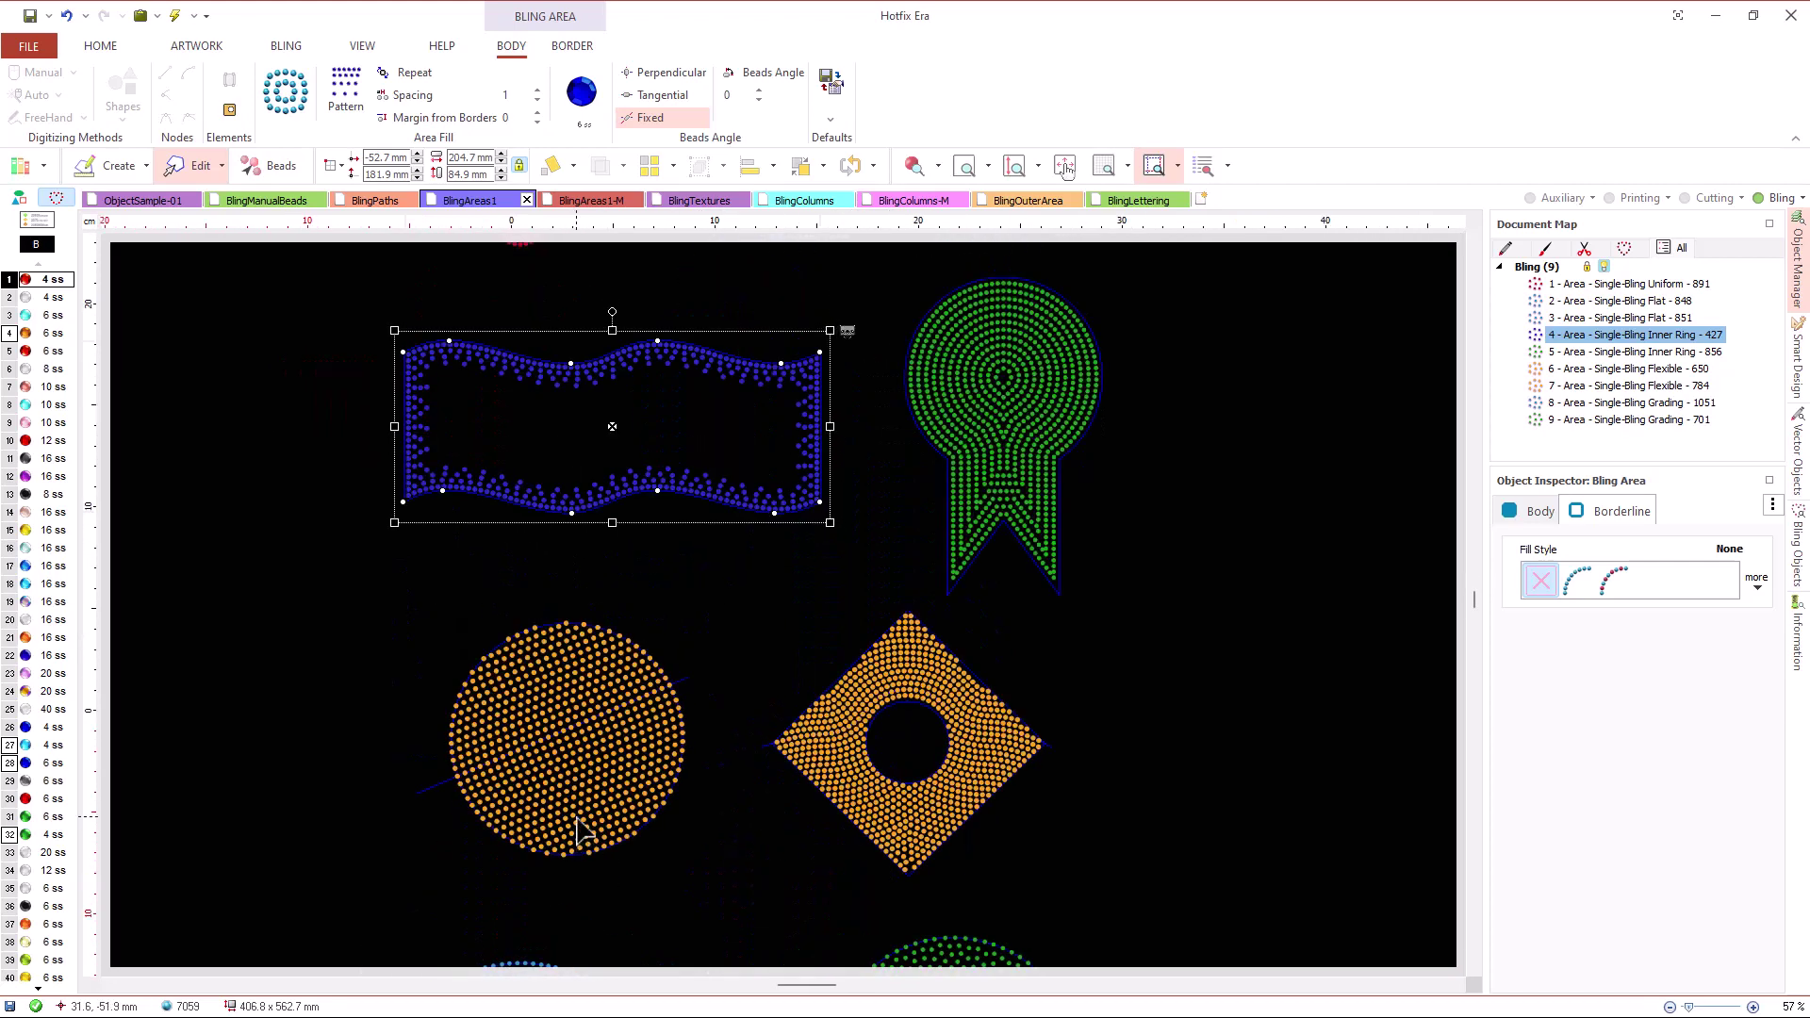
{"action": "left_click", "coordinate": [592, 768]}
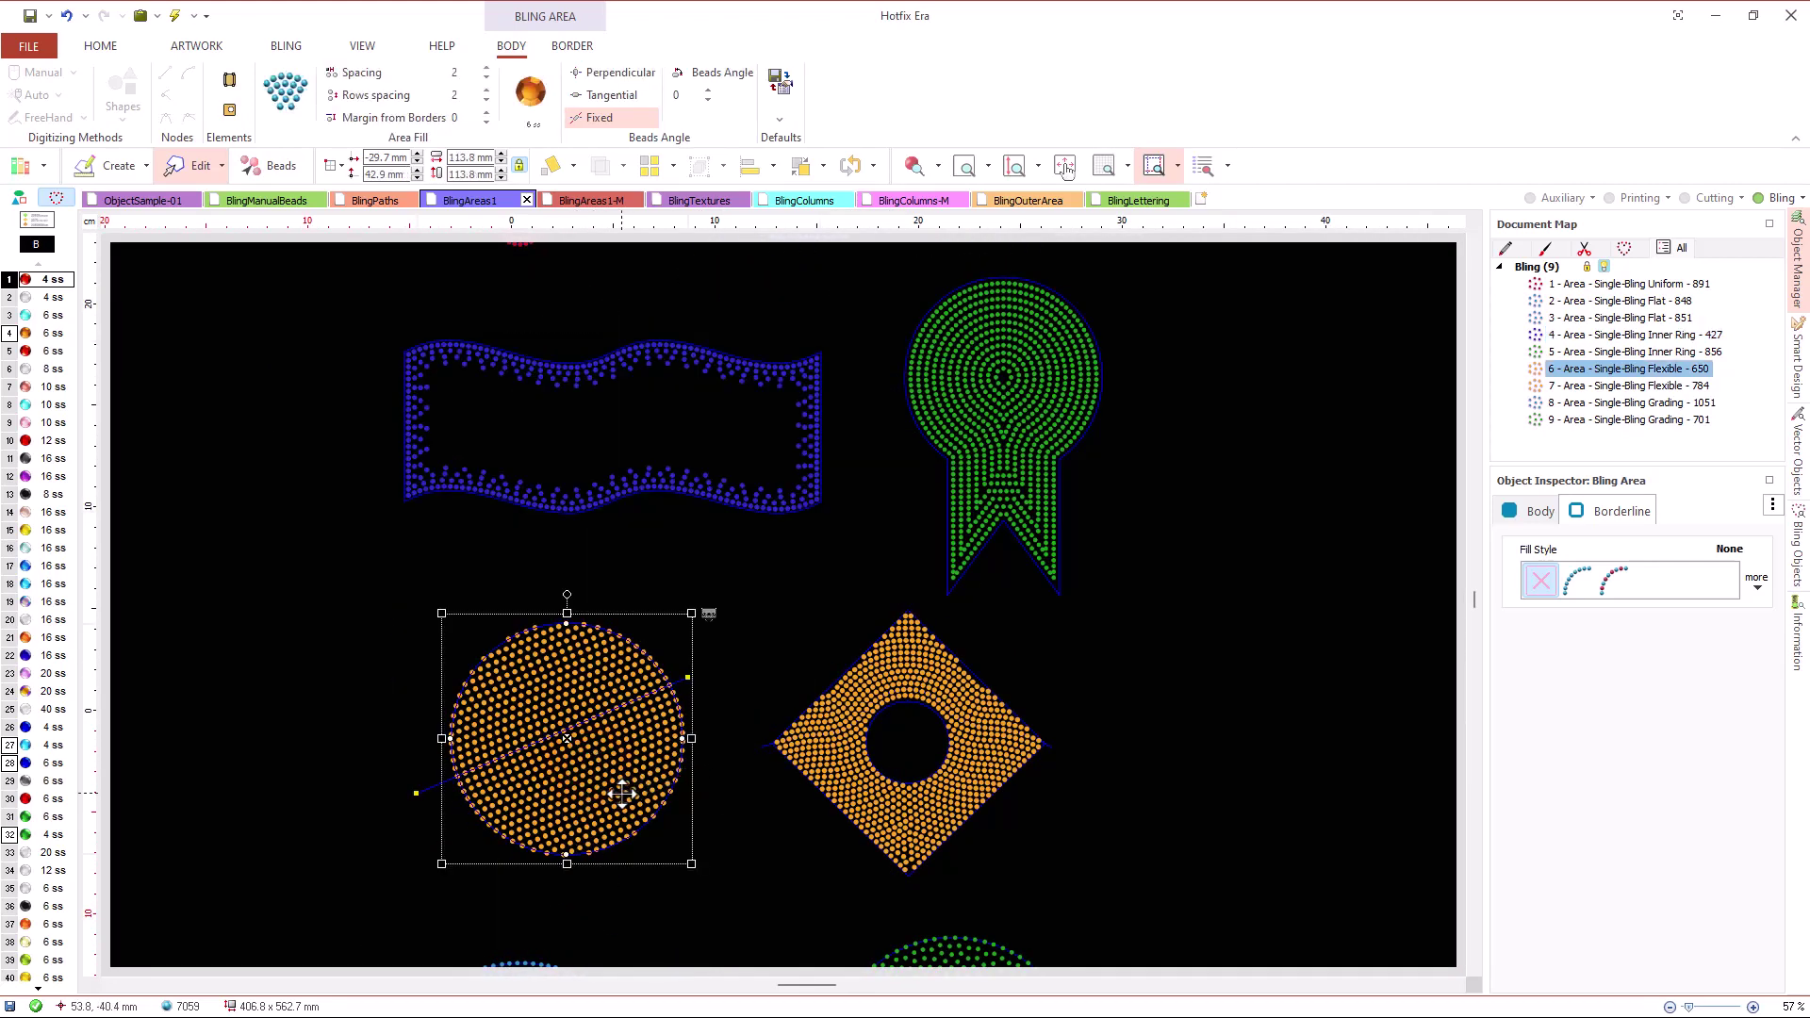
{"action": "scroll", "coordinate": [620, 791], "scroll_direction": "up", "scroll_amount": 2}
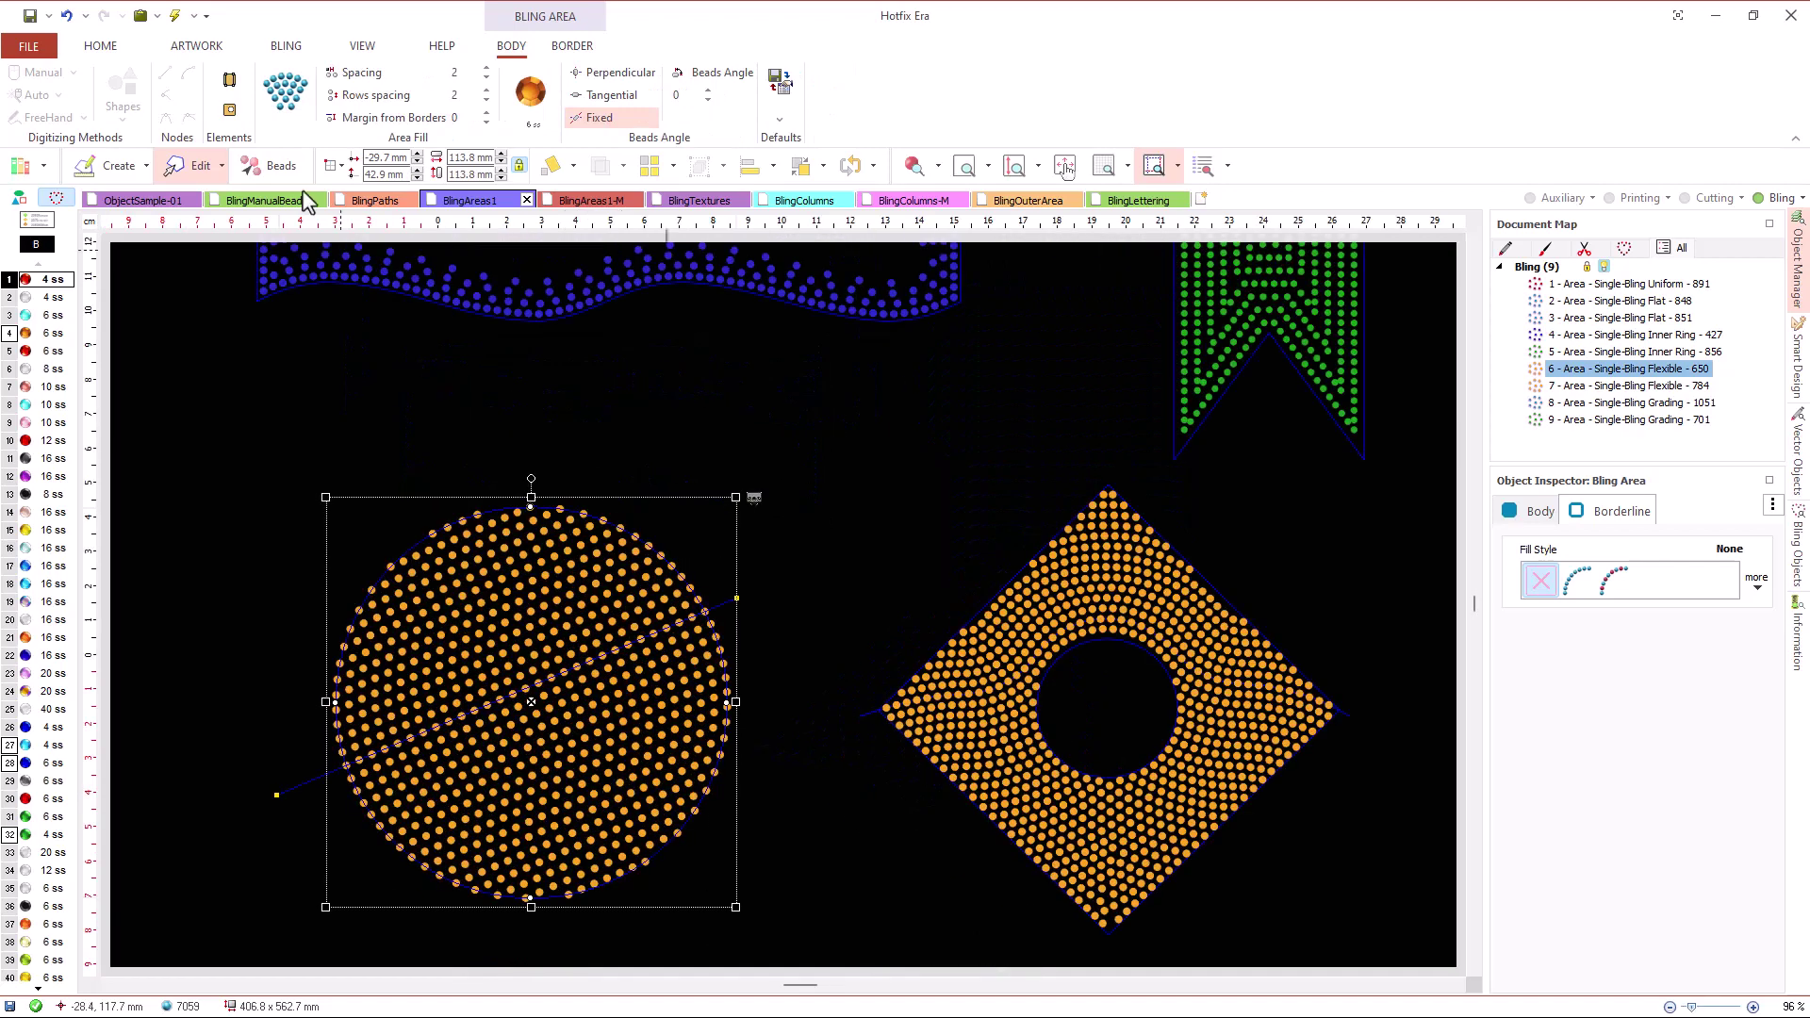
{"action": "left_click", "coordinate": [288, 99]}
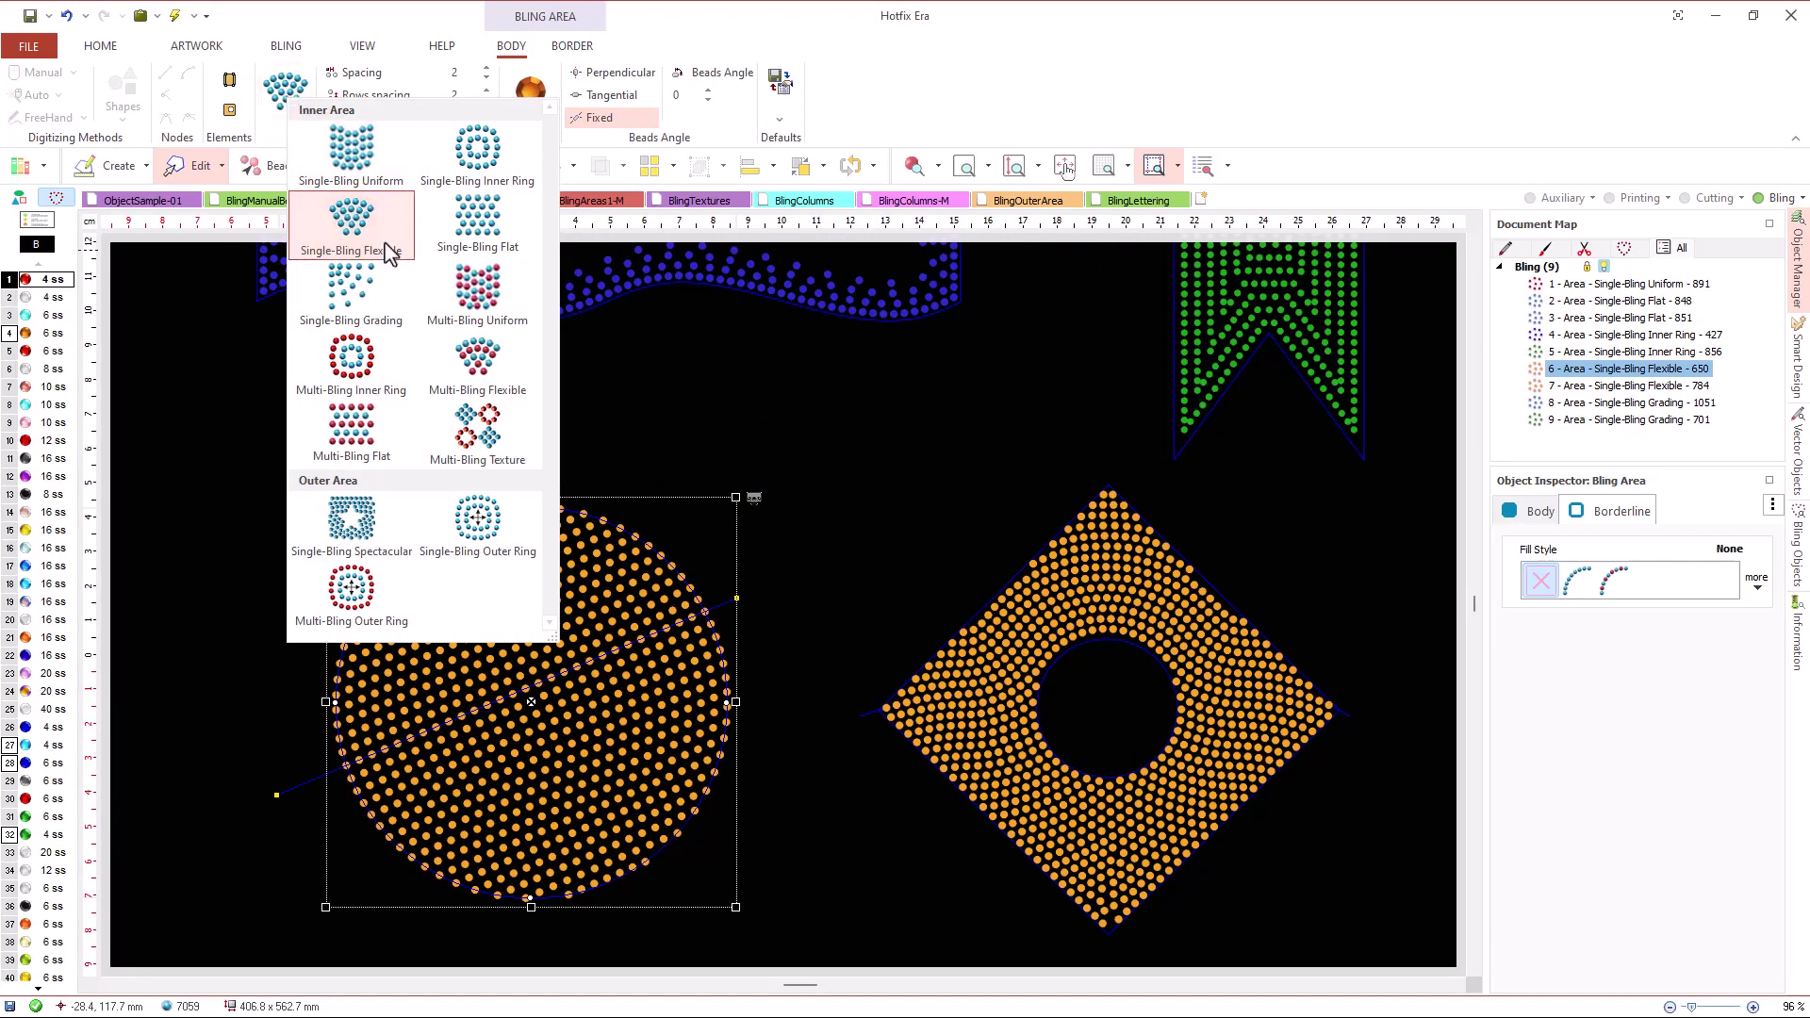
{"action": "left_click", "coordinate": [911, 426]}
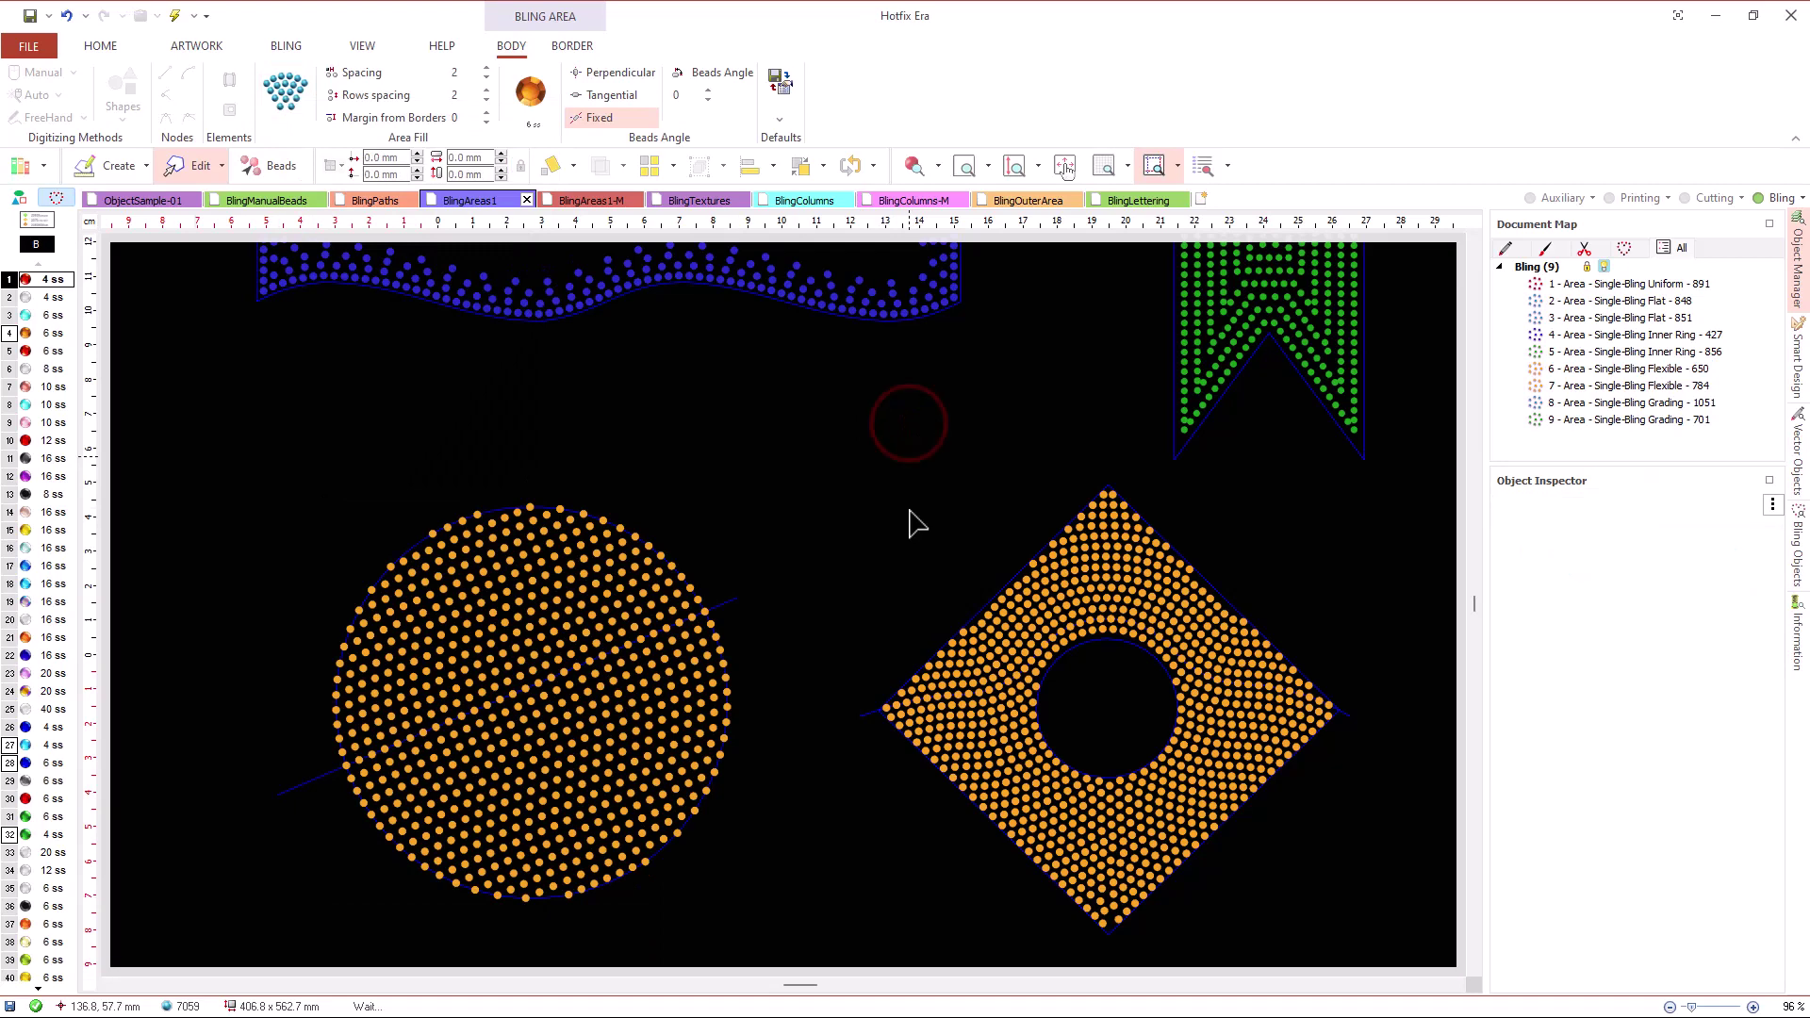
{"action": "left_click", "coordinate": [674, 697]}
- Drag a node on the orange diamond's inner curve slightly down
{"action": "left_click", "coordinate": [952, 730]}
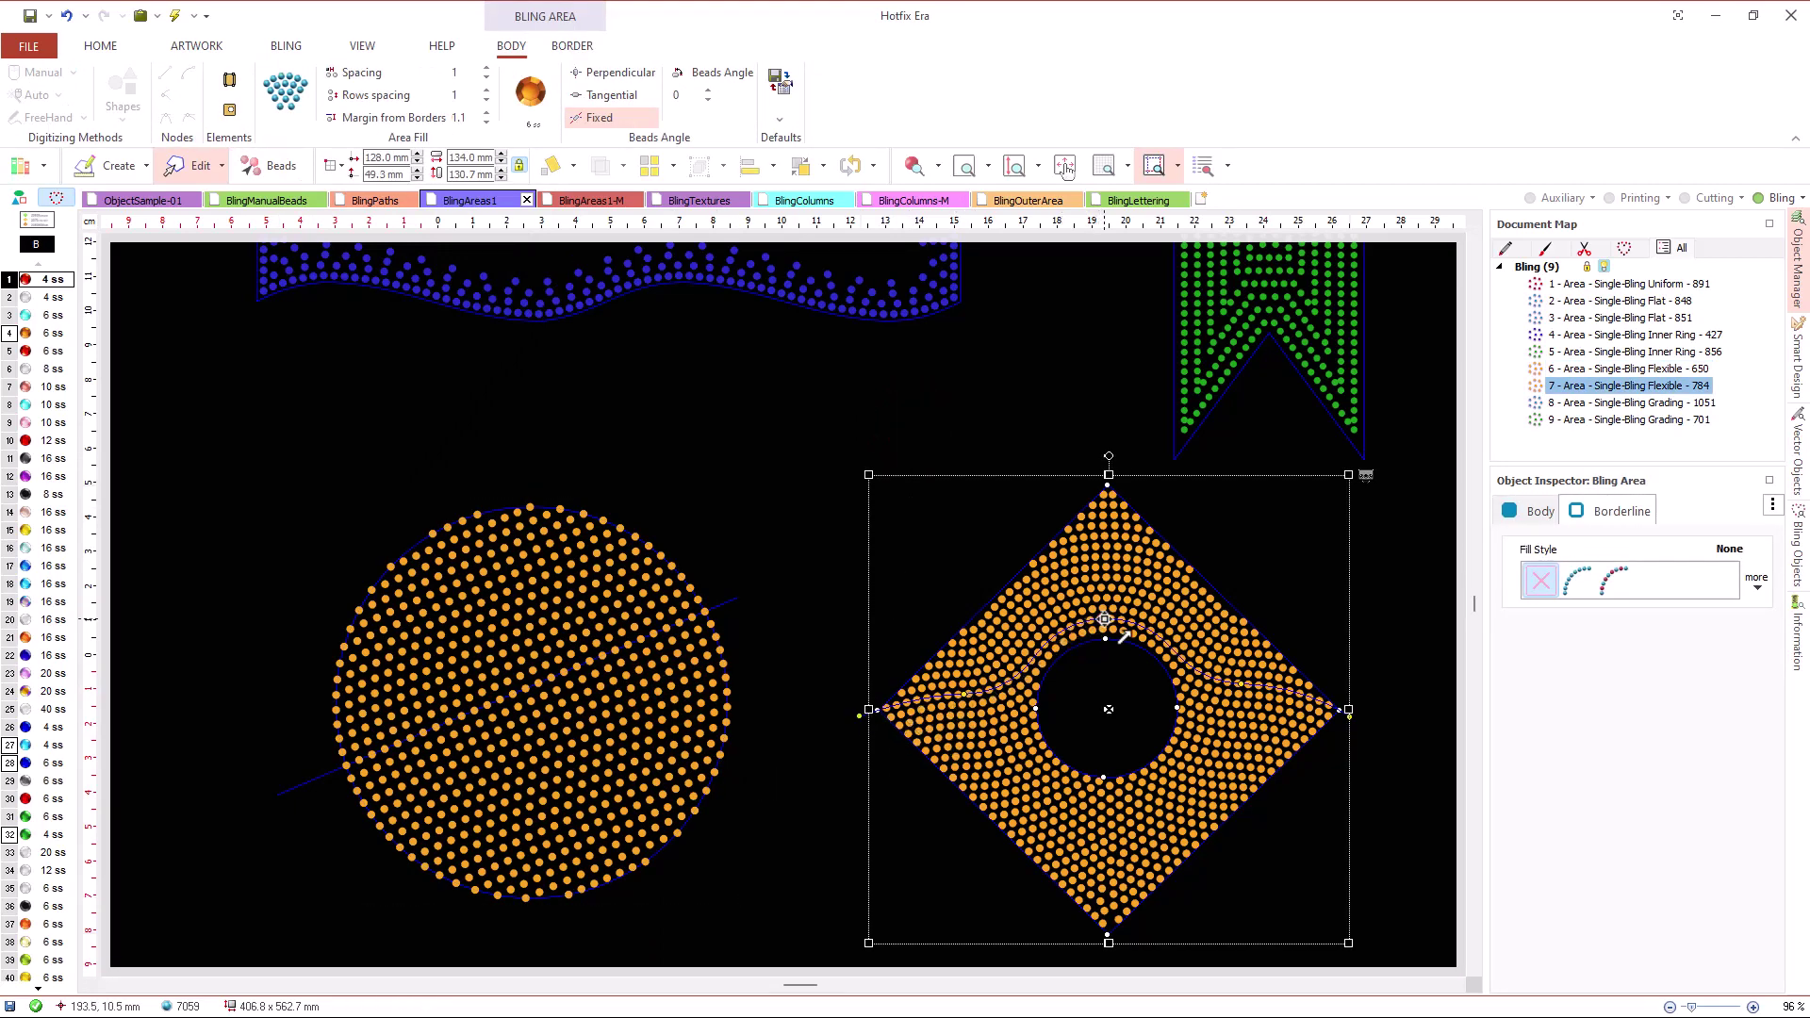
{"action": "left_click", "coordinate": [1104, 620]}
{"action": "left_click_drag", "start_coordinate": [1124, 628], "coordinate": [1123, 643]}
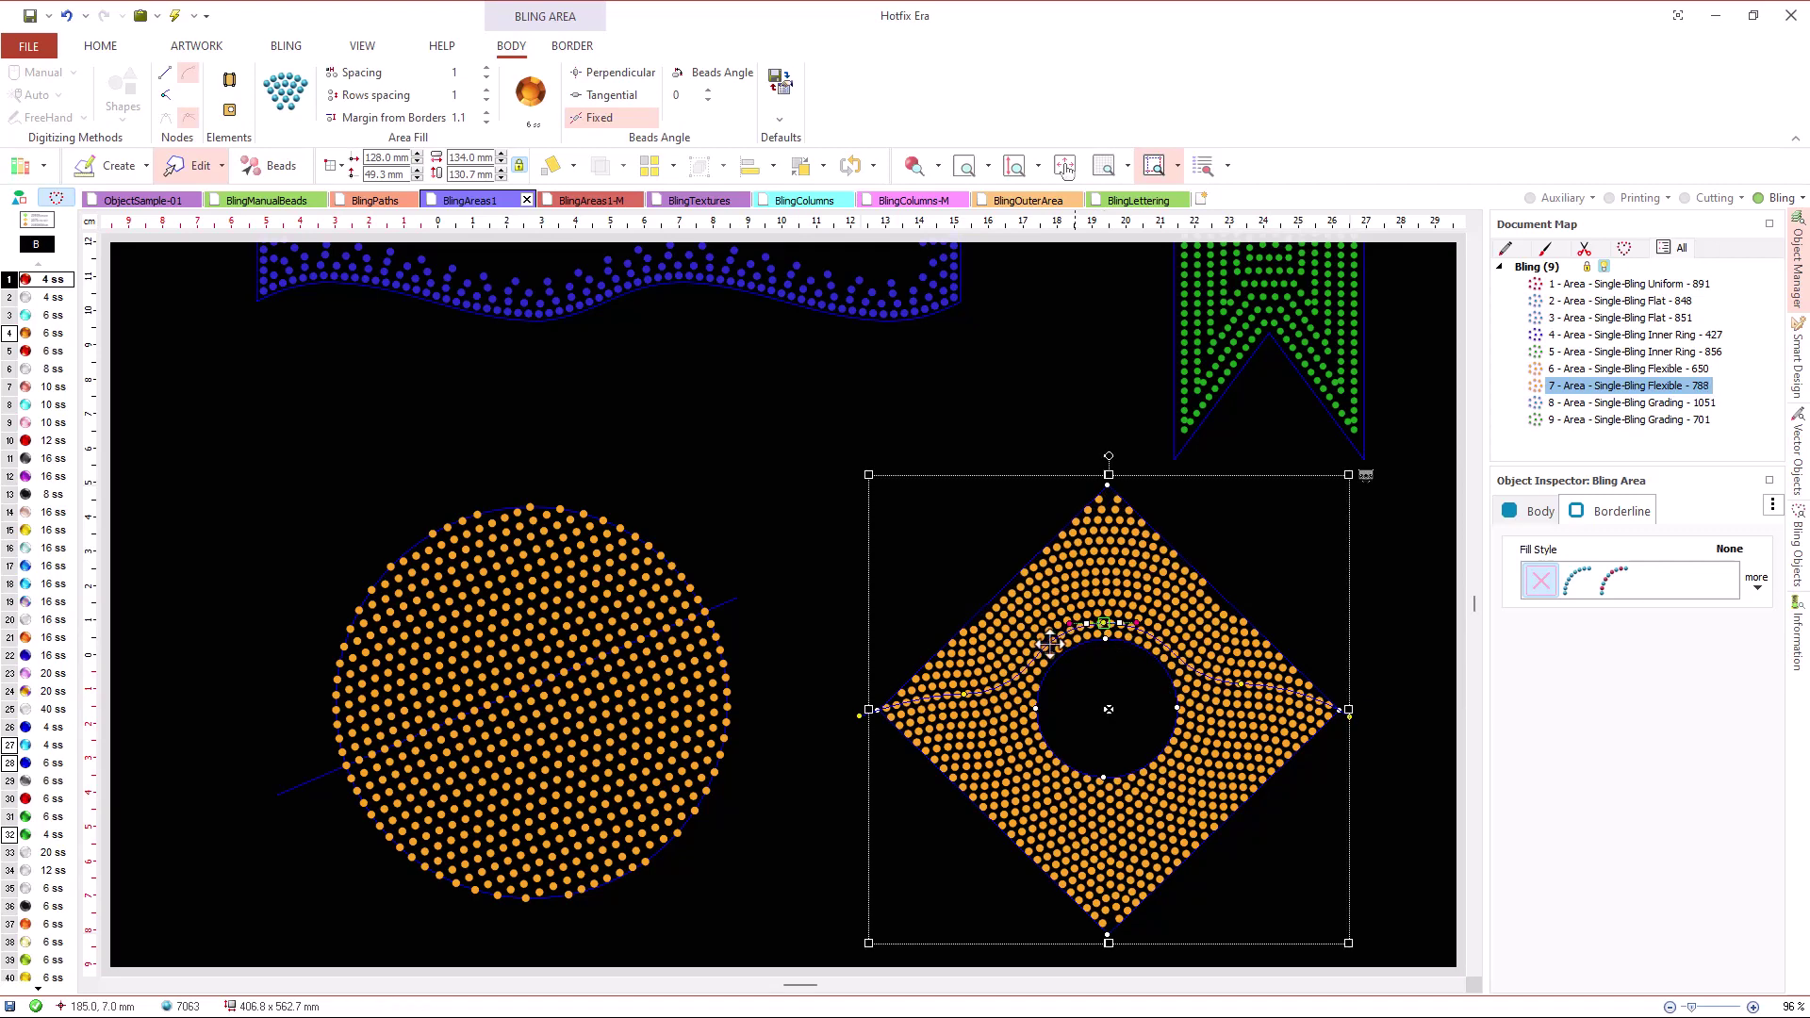
- Raise the orange circle's fill-direction endpoint so its bead rows follow a new angle
{"action": "left_click", "coordinate": [643, 698]}
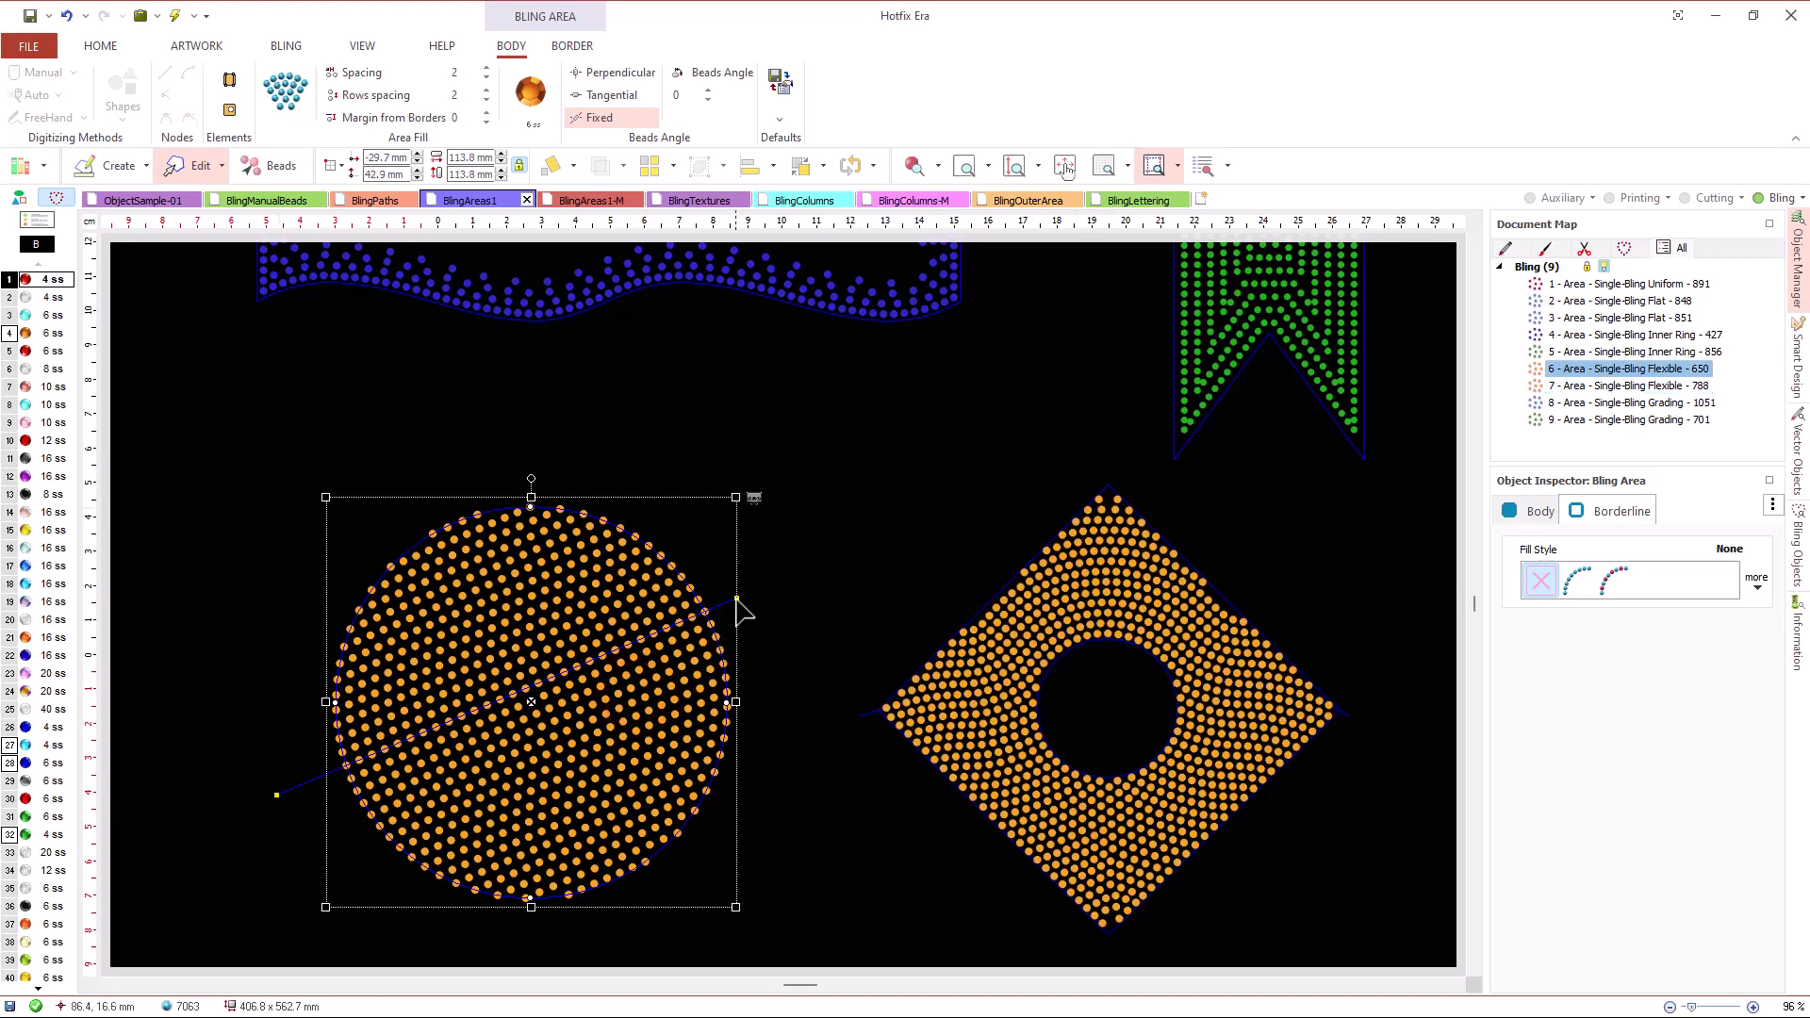
{"action": "mouse_move", "coordinate": [737, 598]}
{"action": "left_mouse_down"}
{"action": "mouse_move", "coordinate": [711, 547]}
{"action": "mouse_move", "coordinate": [738, 589]}
{"action": "left_mouse_up"}
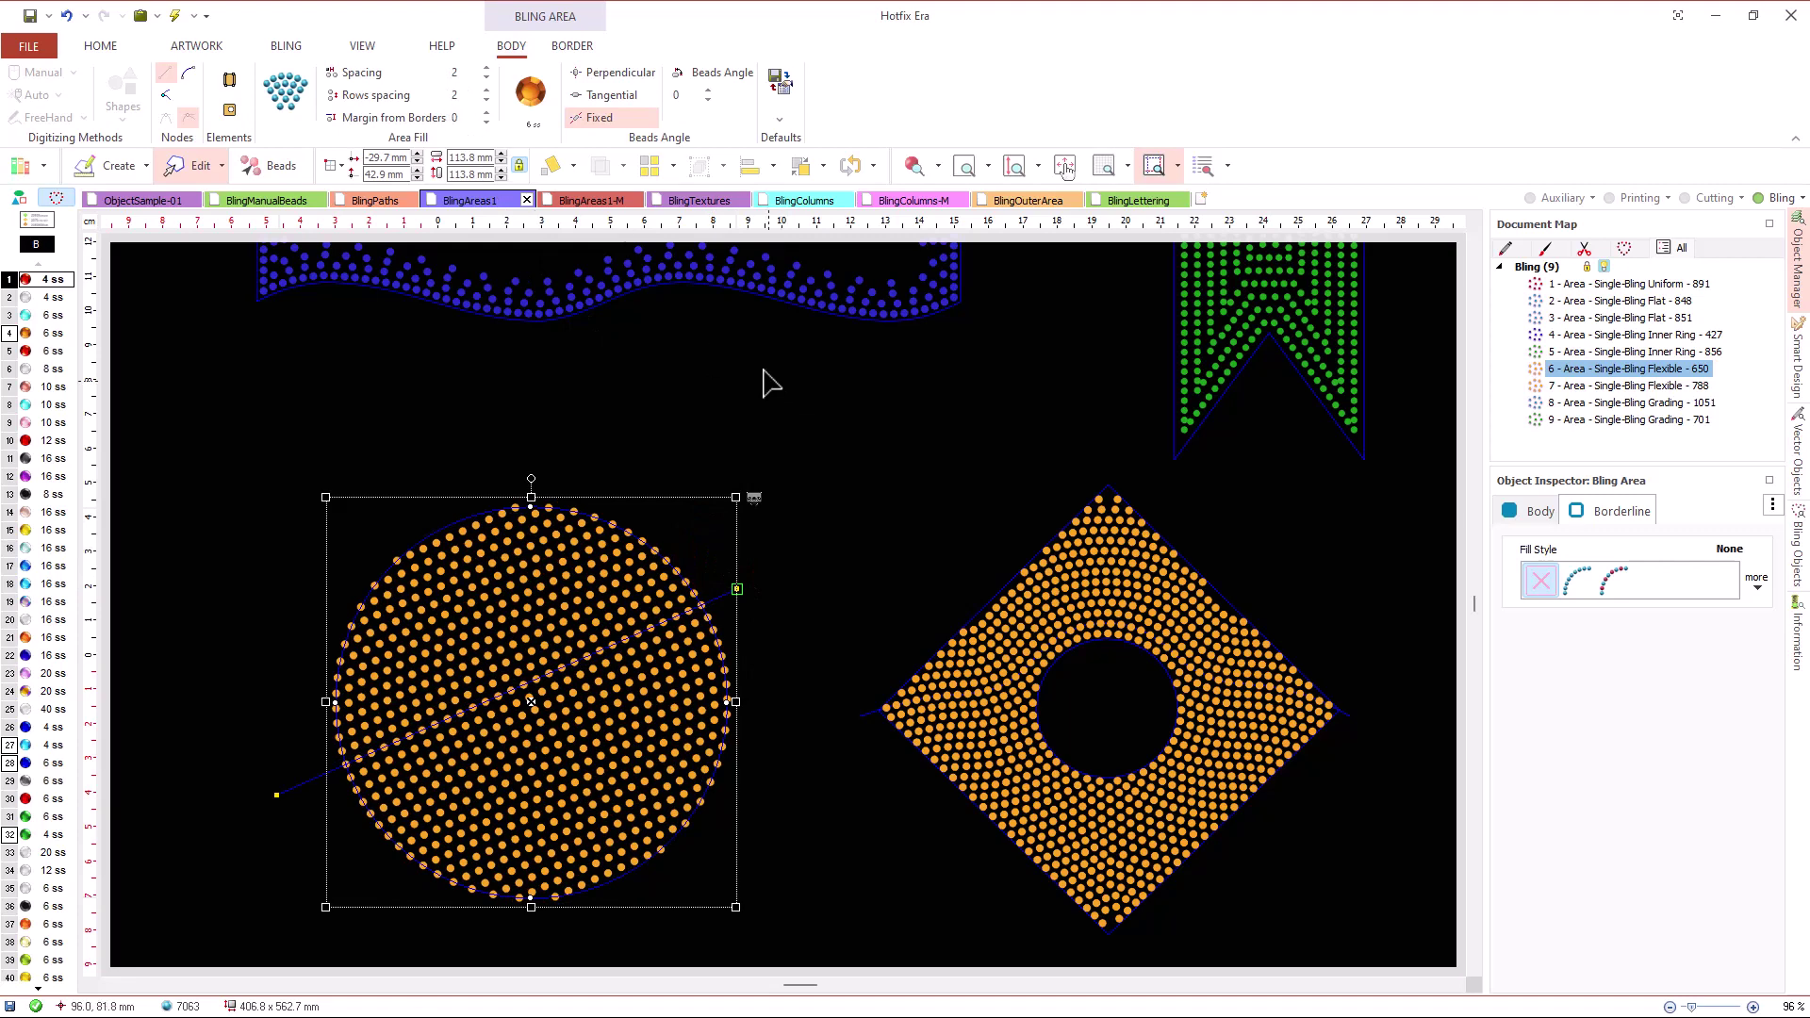
{"action": "scroll", "coordinate": [712, 364], "scroll_direction": "down", "scroll_amount": 1}
{"action": "scroll", "coordinate": [1145, 684], "scroll_direction": "up", "scroll_amount": 2}
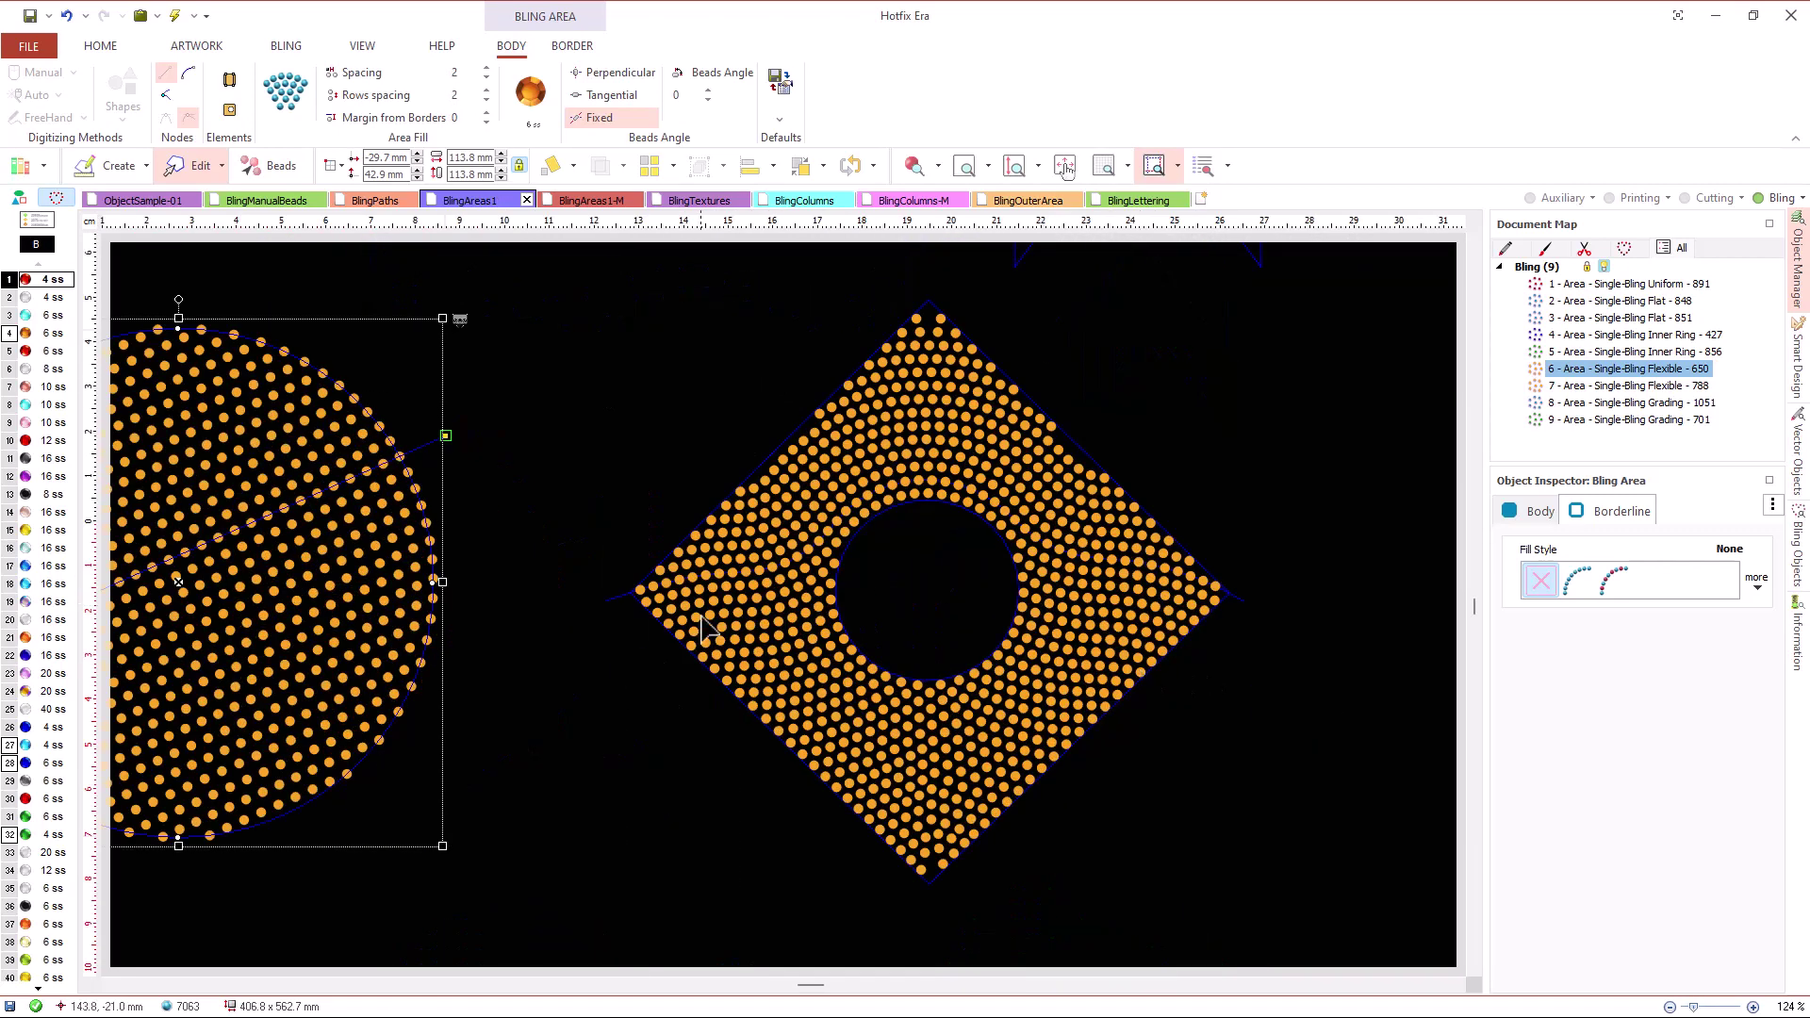
{"action": "scroll", "coordinate": [1054, 434], "scroll_direction": "down", "scroll_amount": 2}
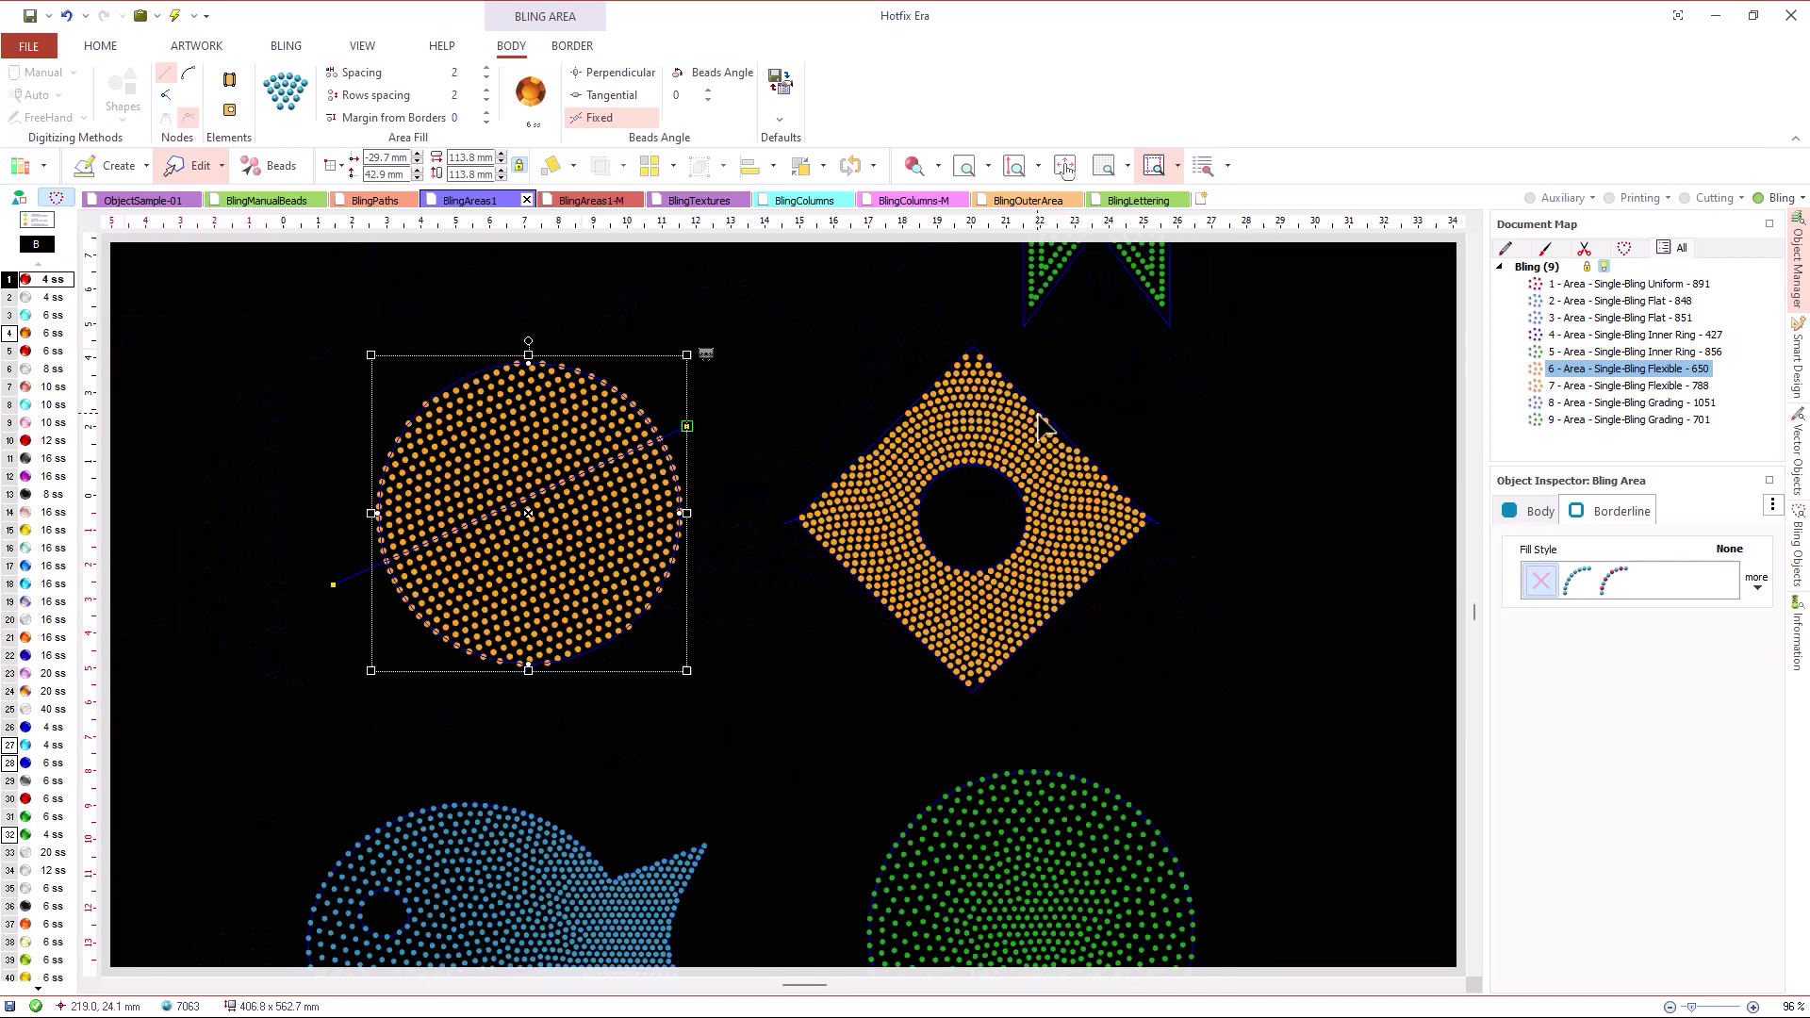
- Select the blue fish and keep its Single-Bling Grading fill style
{"action": "left_click", "coordinate": [858, 624]}
{"action": "left_click", "coordinate": [681, 809]}
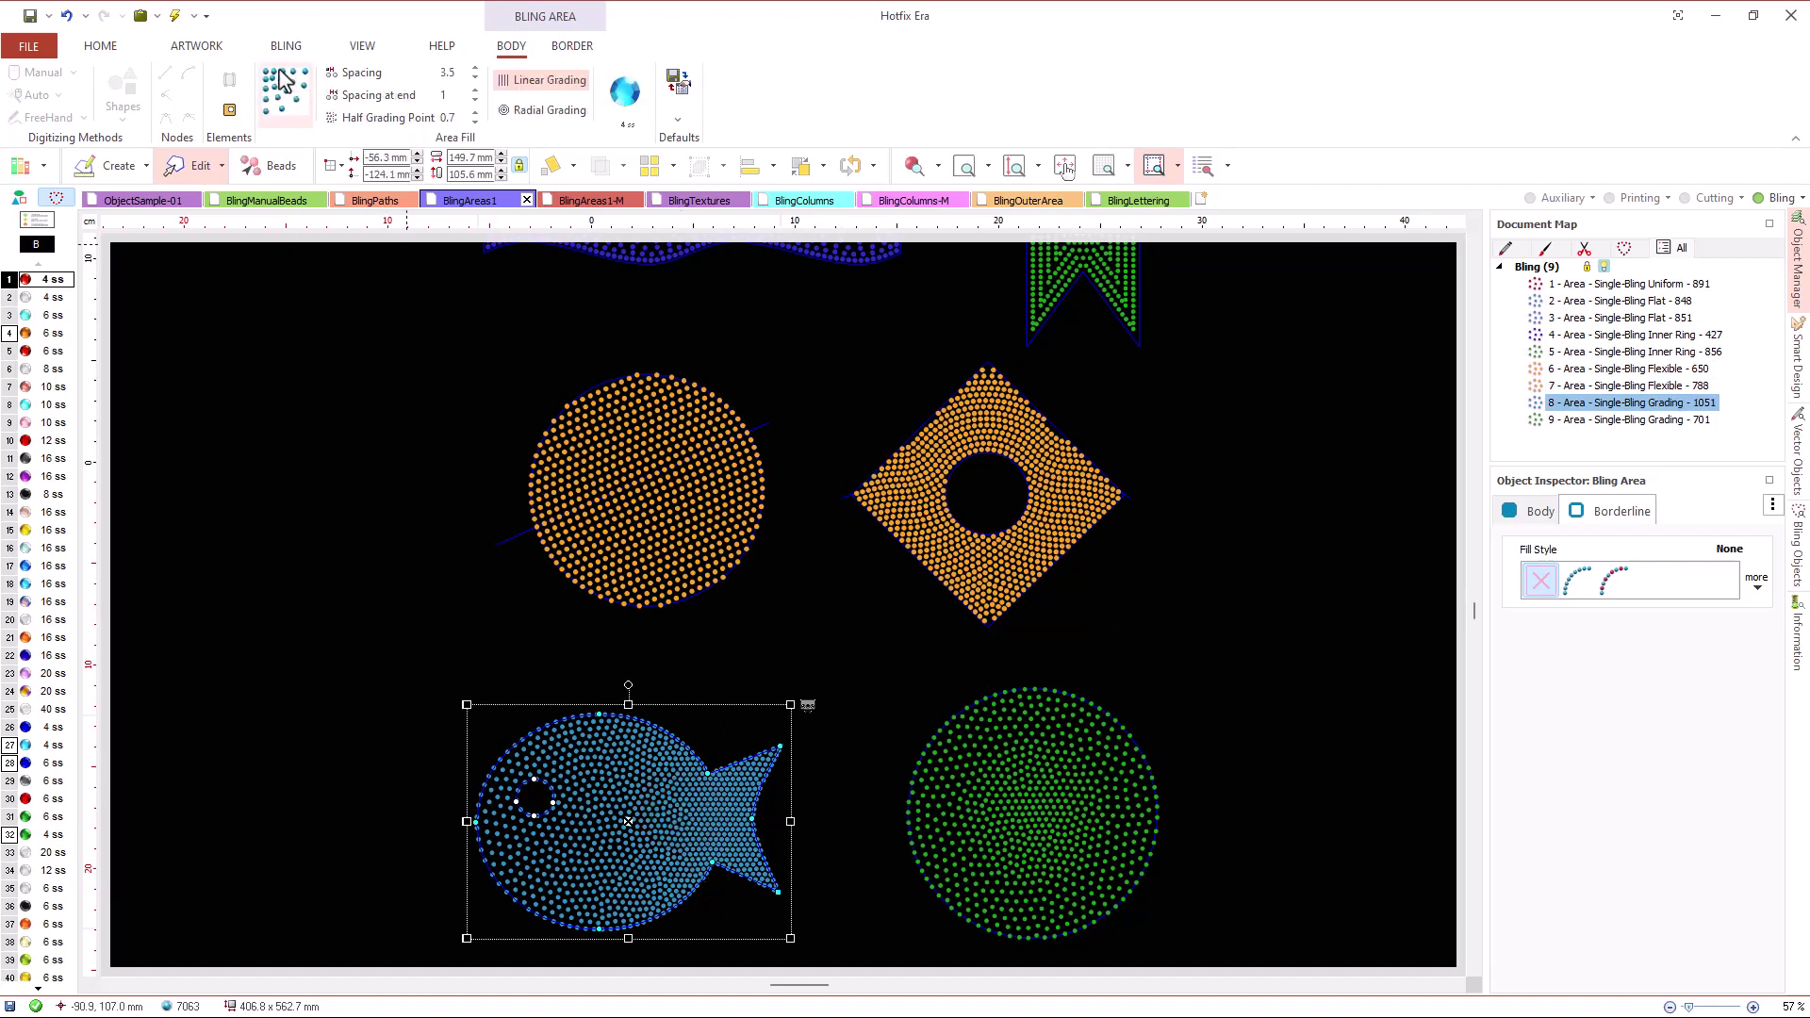
{"action": "left_click", "coordinate": [282, 83]}
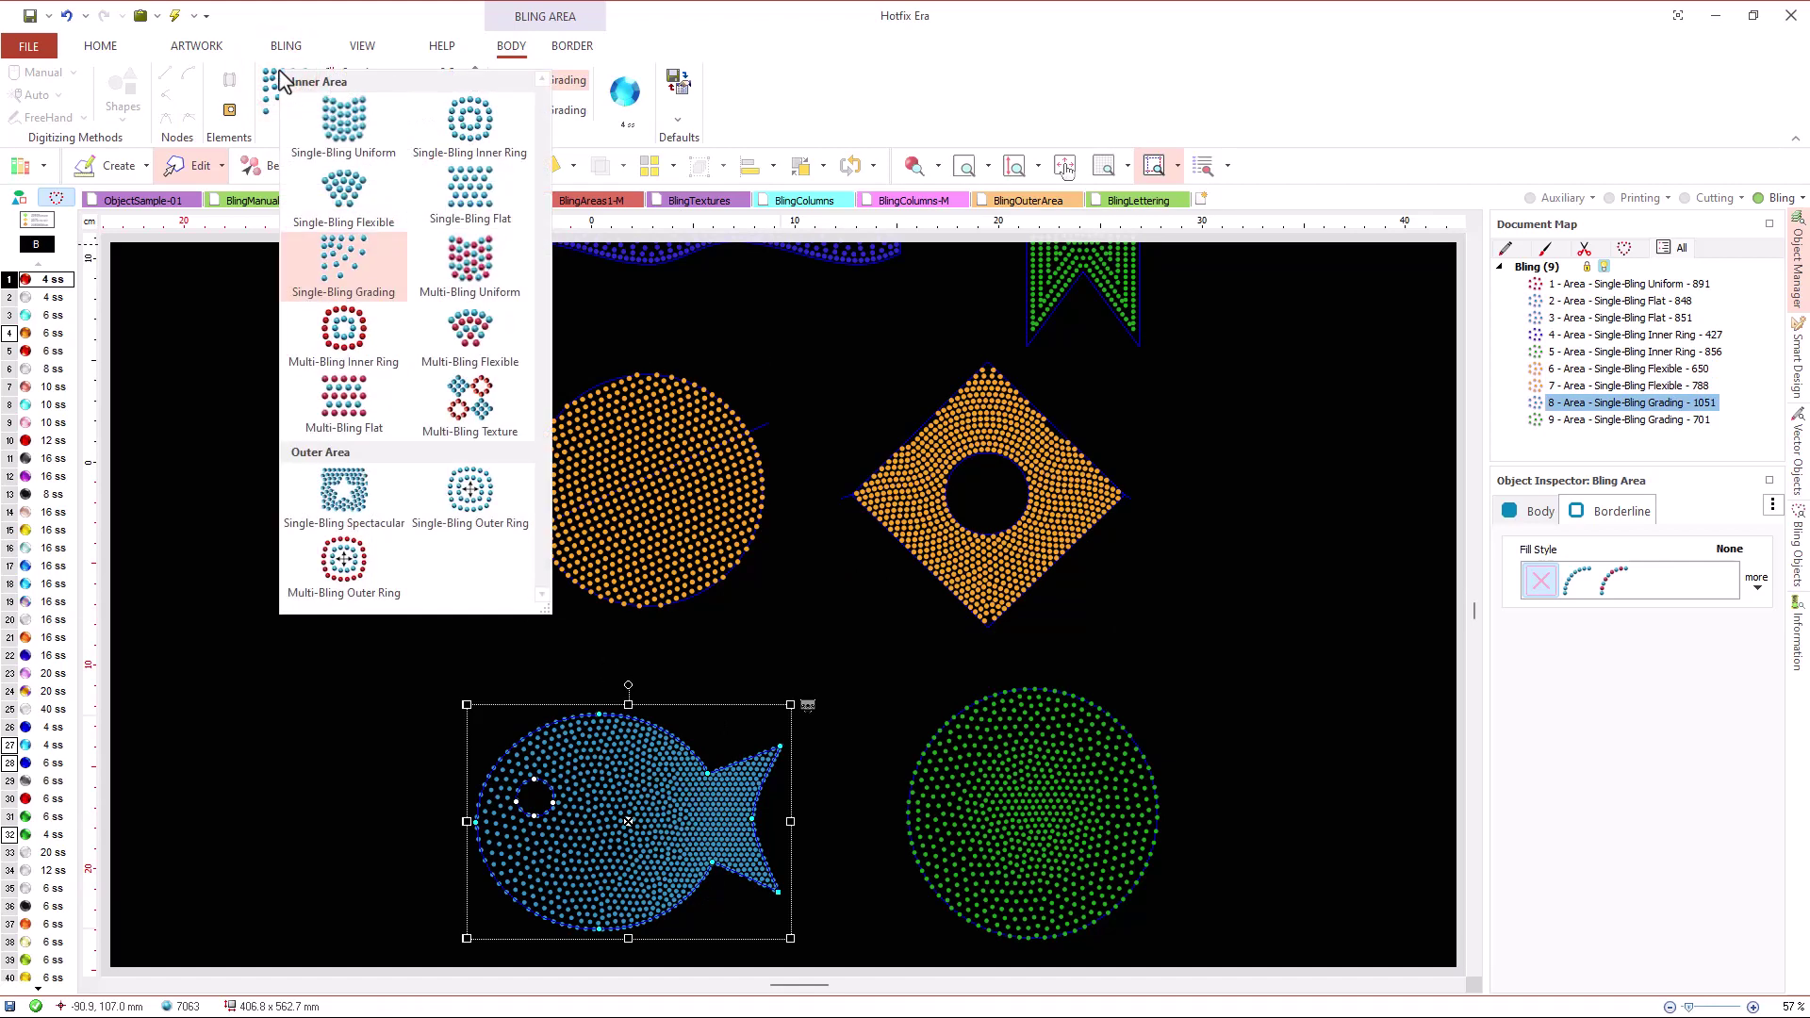
{"action": "left_click", "coordinate": [345, 268]}
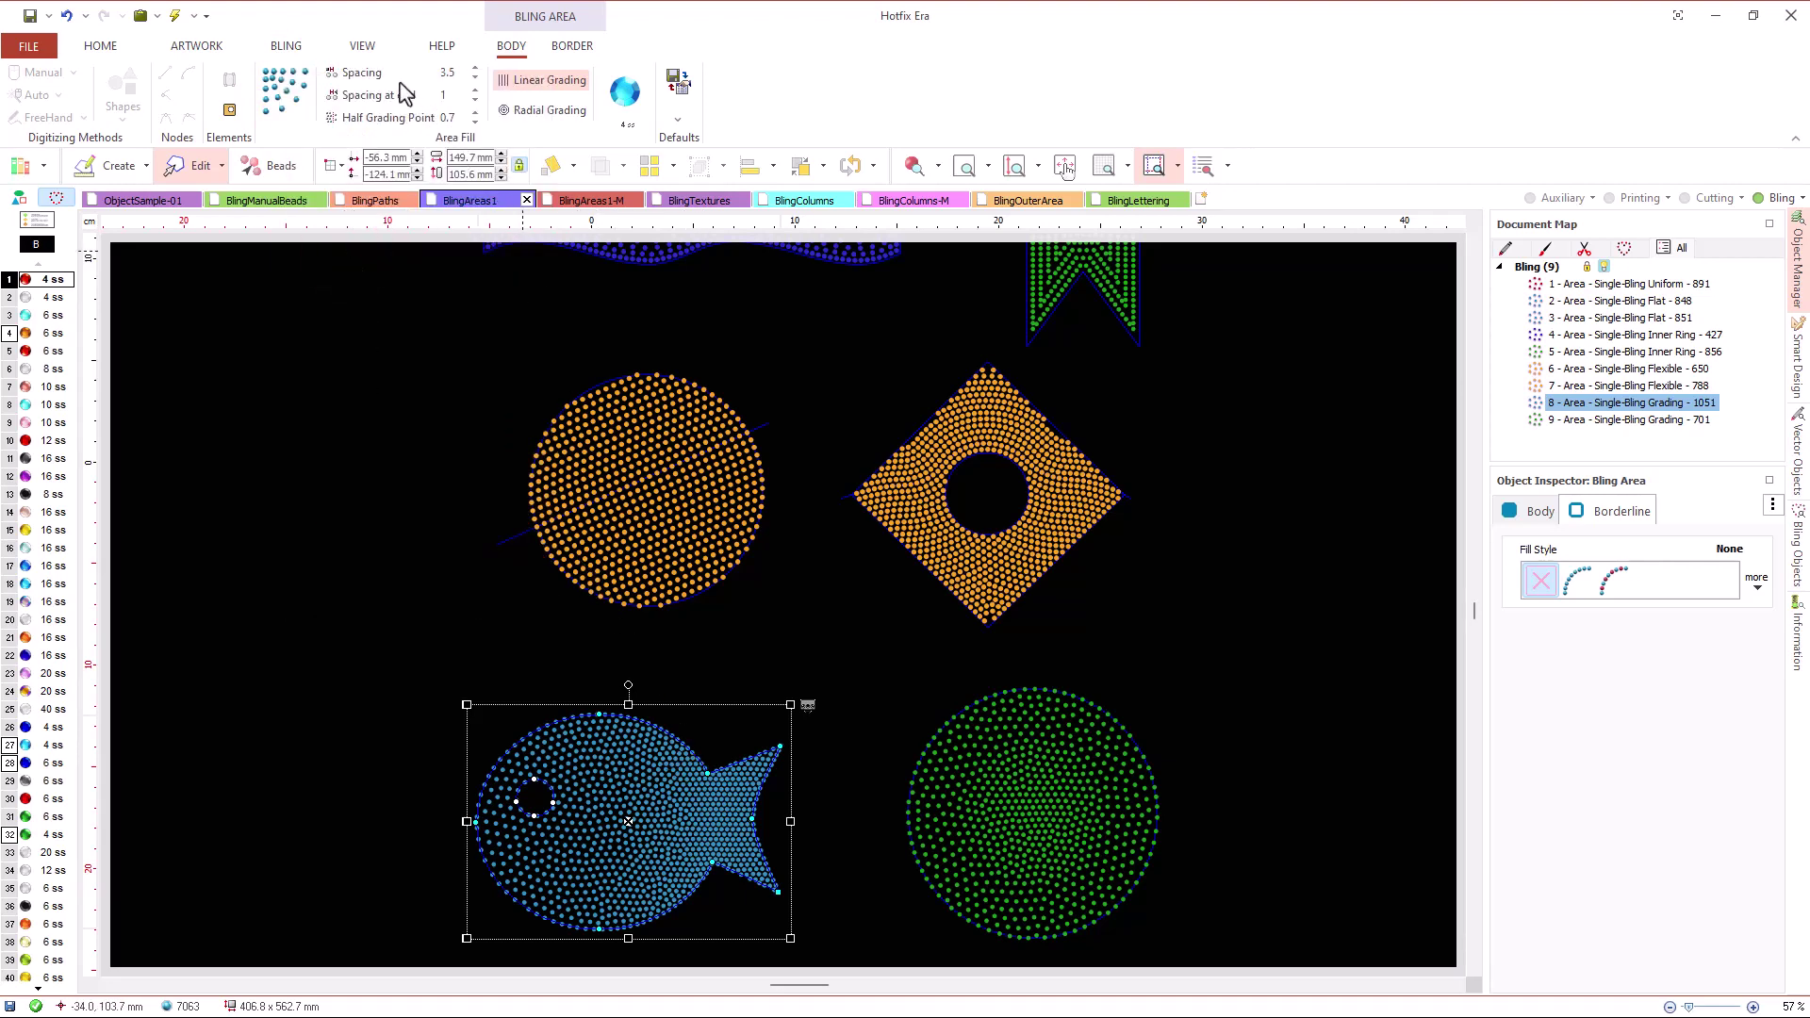
- Move the fish's grading change point to 0.69, raising it from 1051 to 1107 stones
{"action": "right_click", "coordinate": [803, 703]}
{"action": "left_click", "coordinate": [858, 833]}
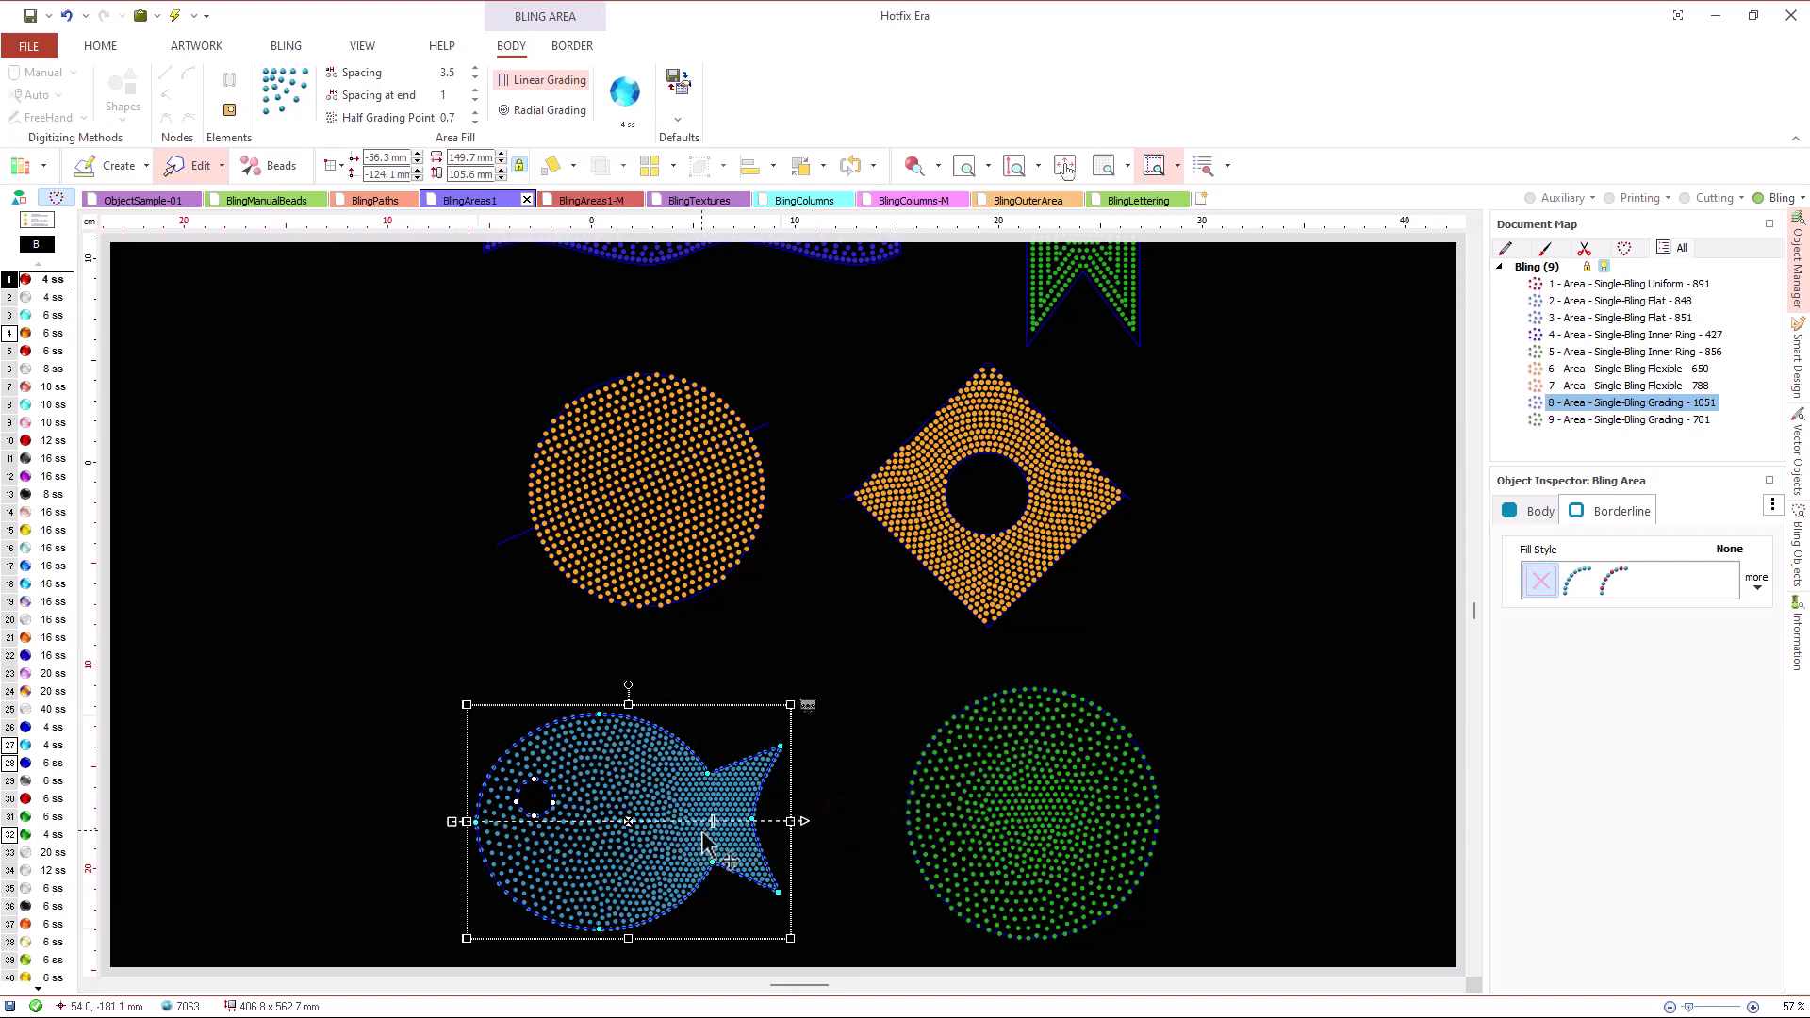
{"action": "left_click_drag", "start_coordinate": [712, 821], "coordinate": [698, 823]}
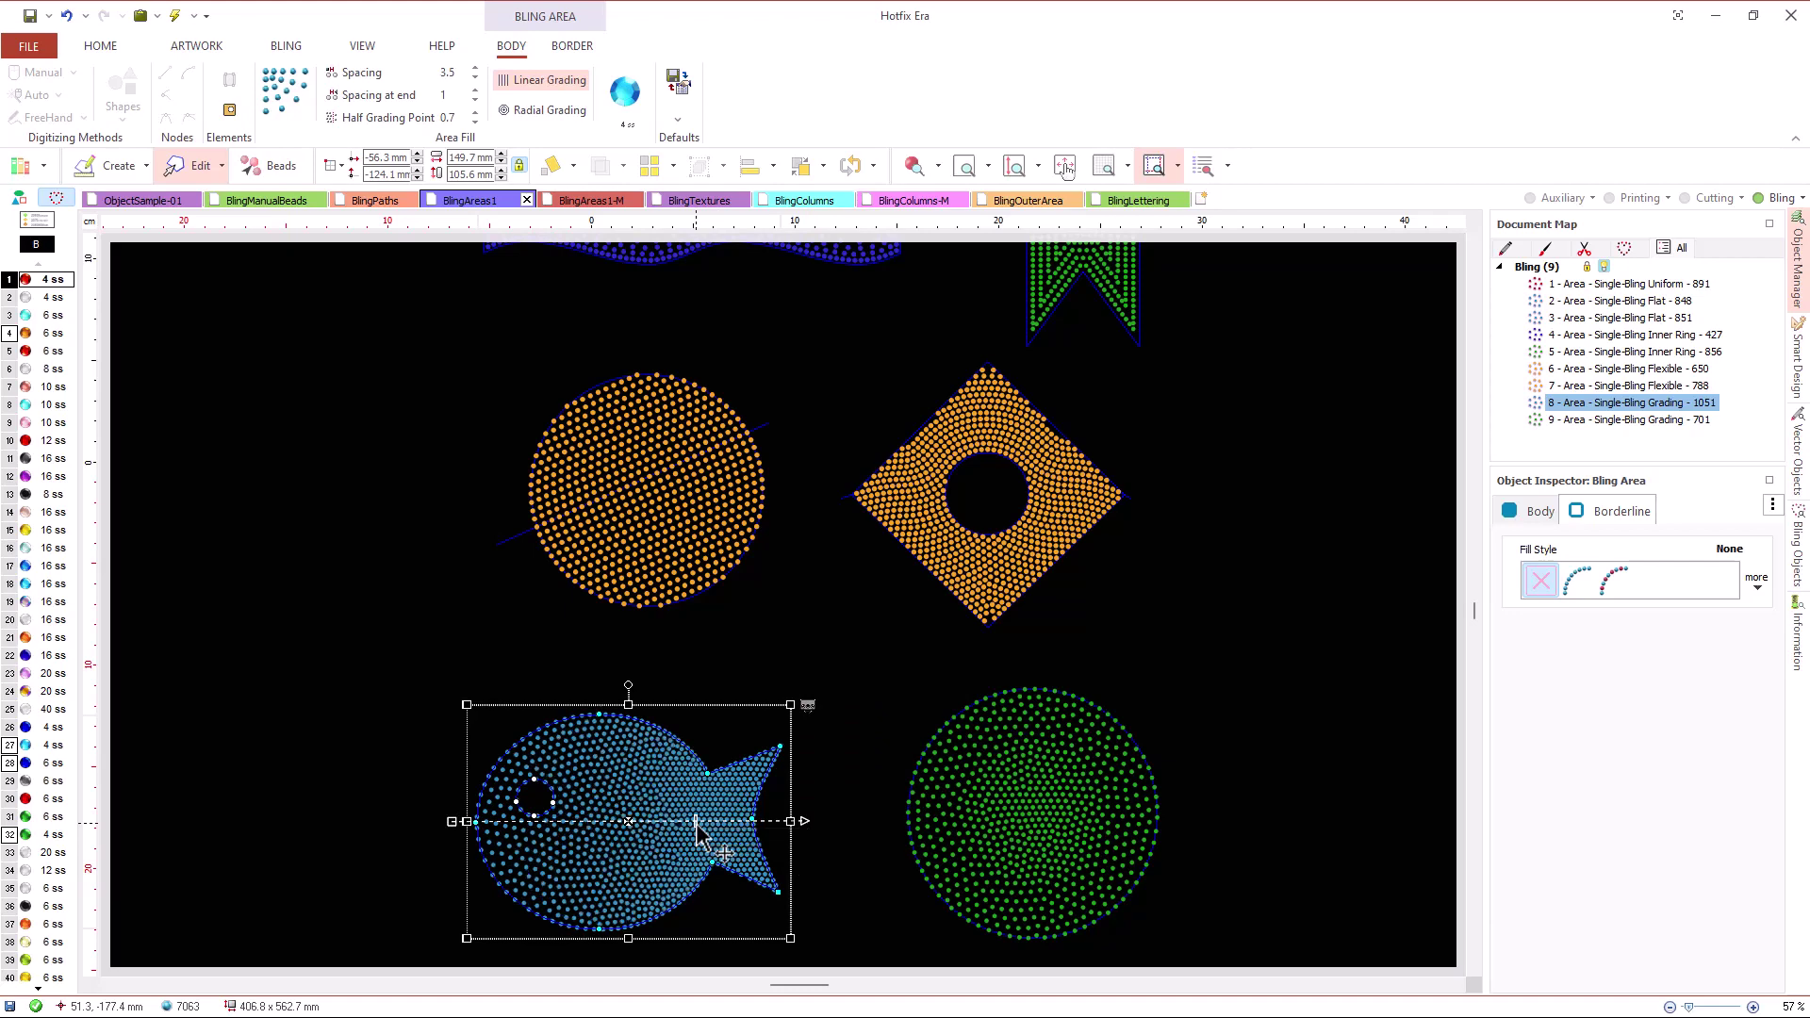
{"action": "left_click", "coordinate": [862, 763]}
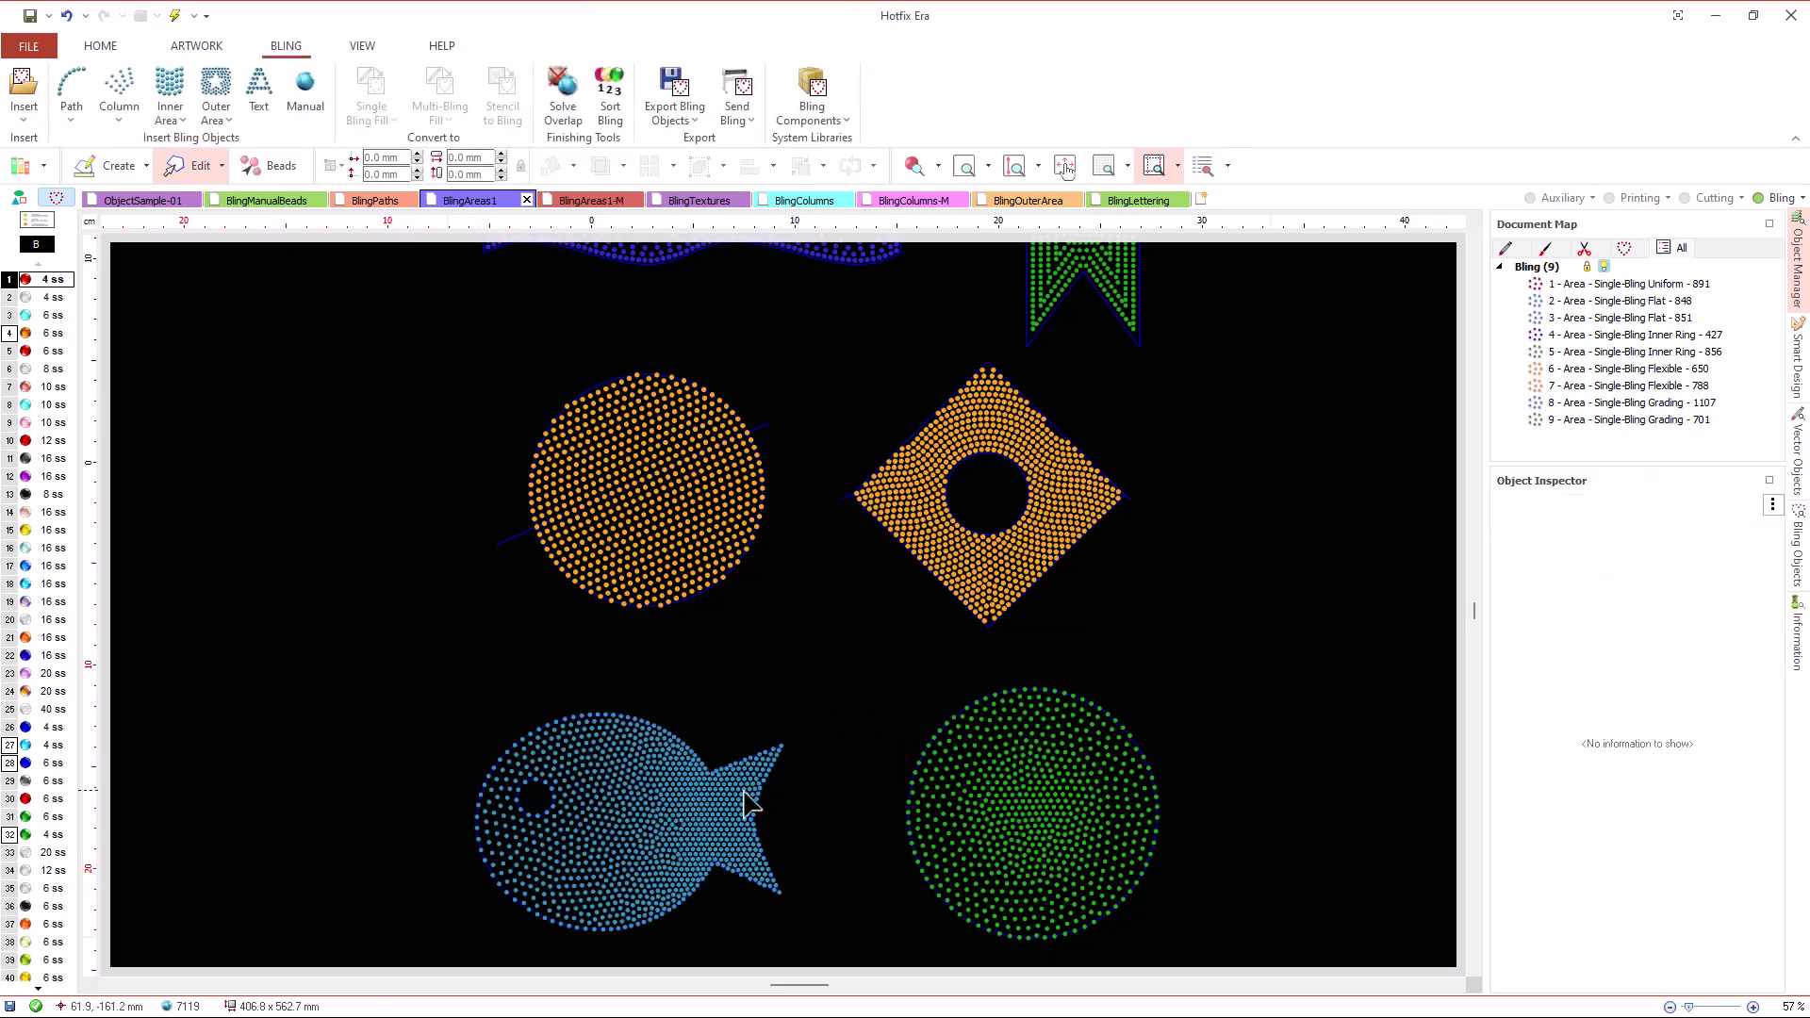
{"action": "left_click", "coordinate": [1054, 828]}
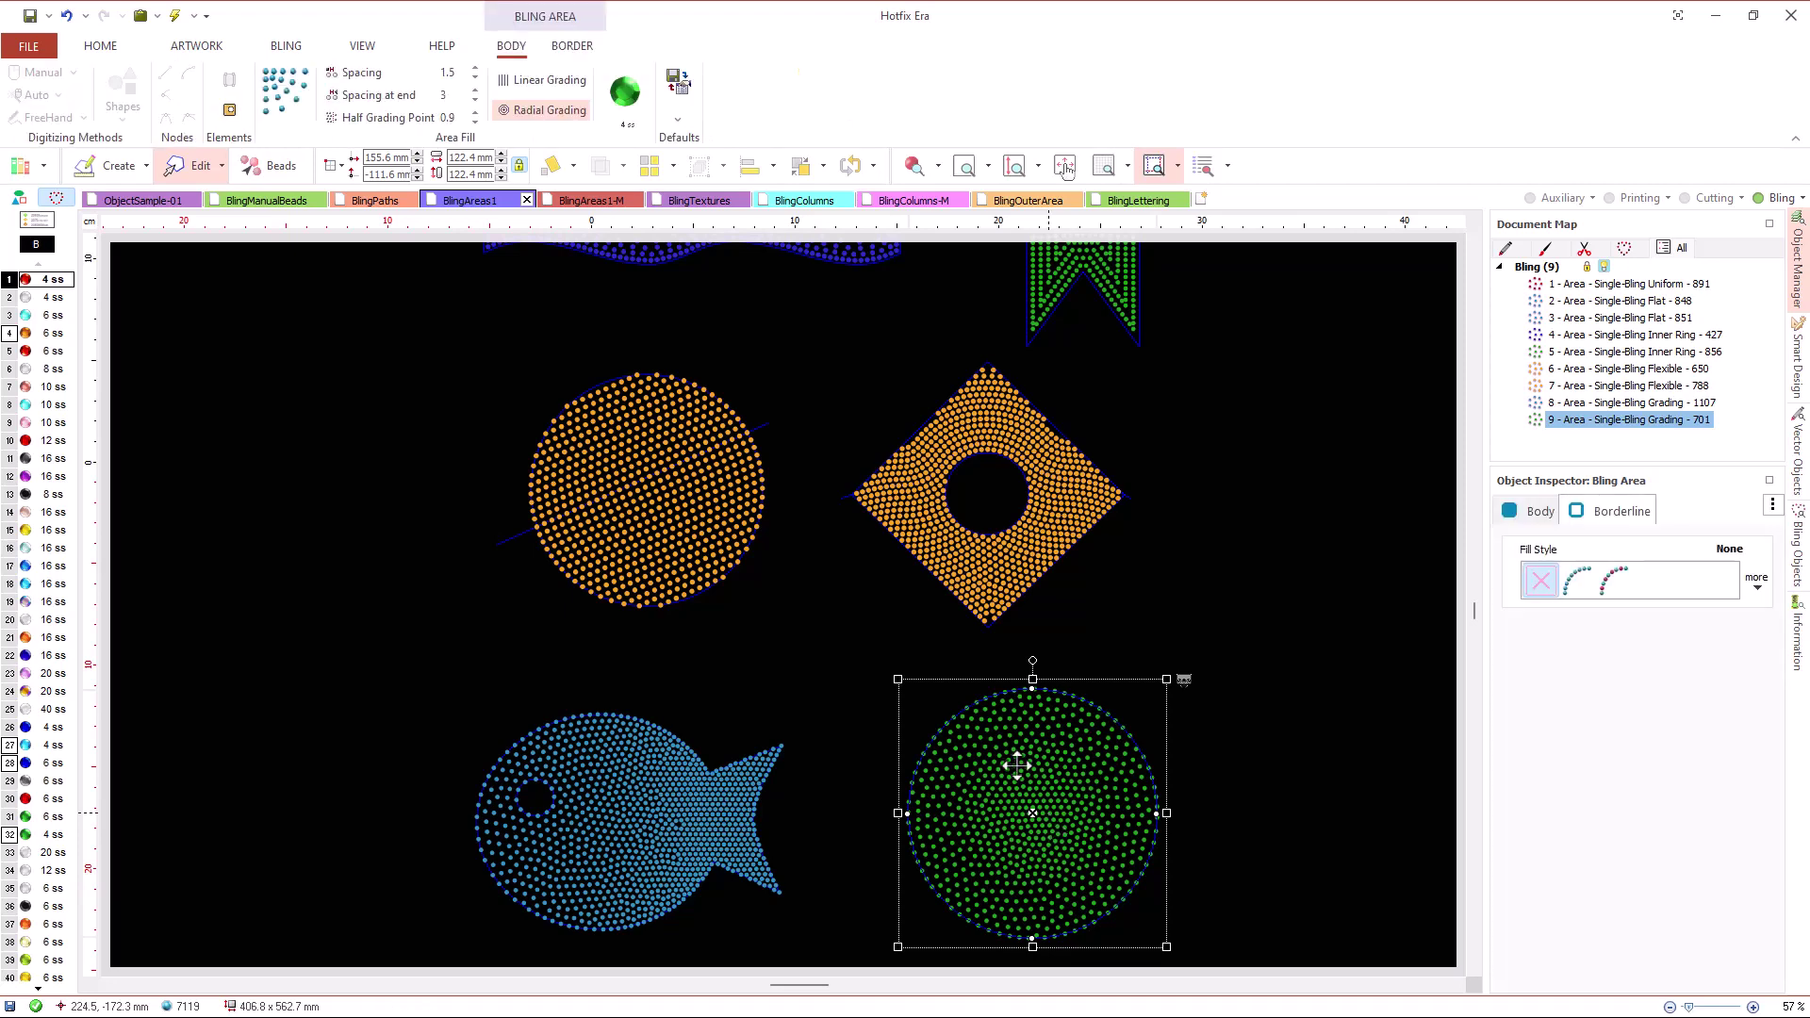
{"action": "scroll", "coordinate": [811, 545], "scroll_direction": "down", "scroll_amount": 2}
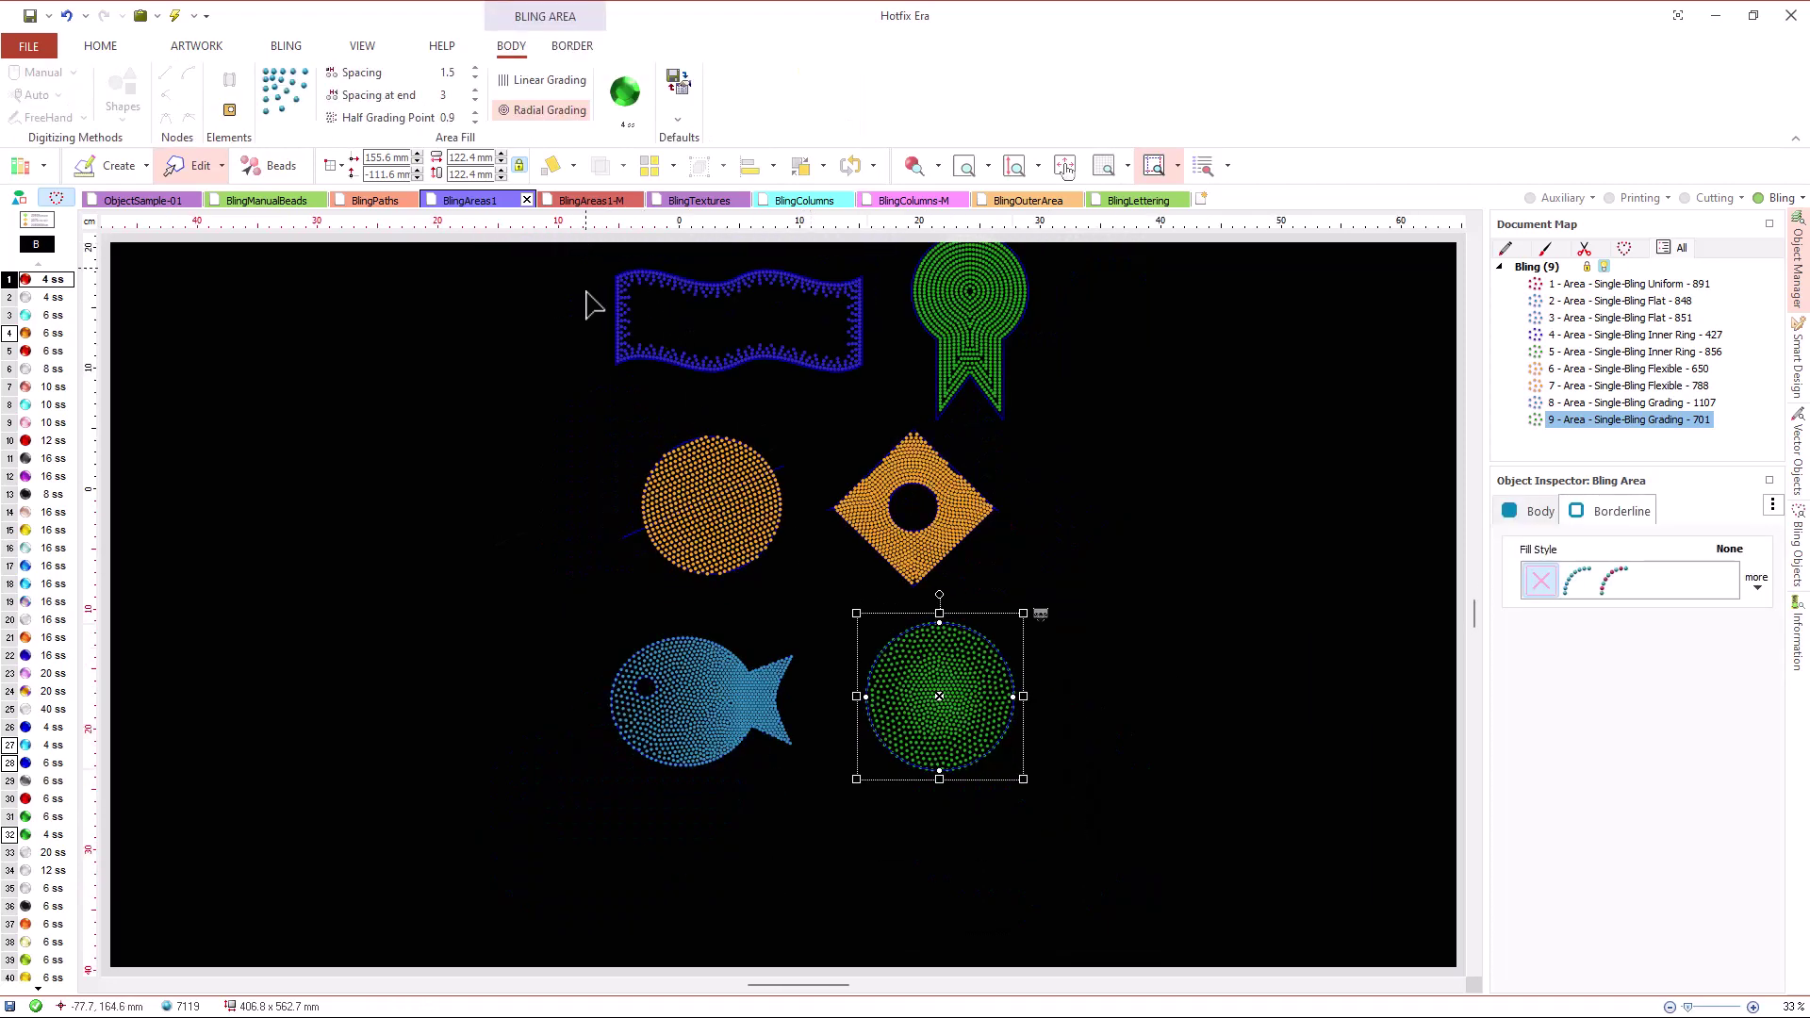
- Switch to the BlingAreas1-M design and view the arrow area's bead types
{"action": "left_click", "coordinate": [587, 202]}
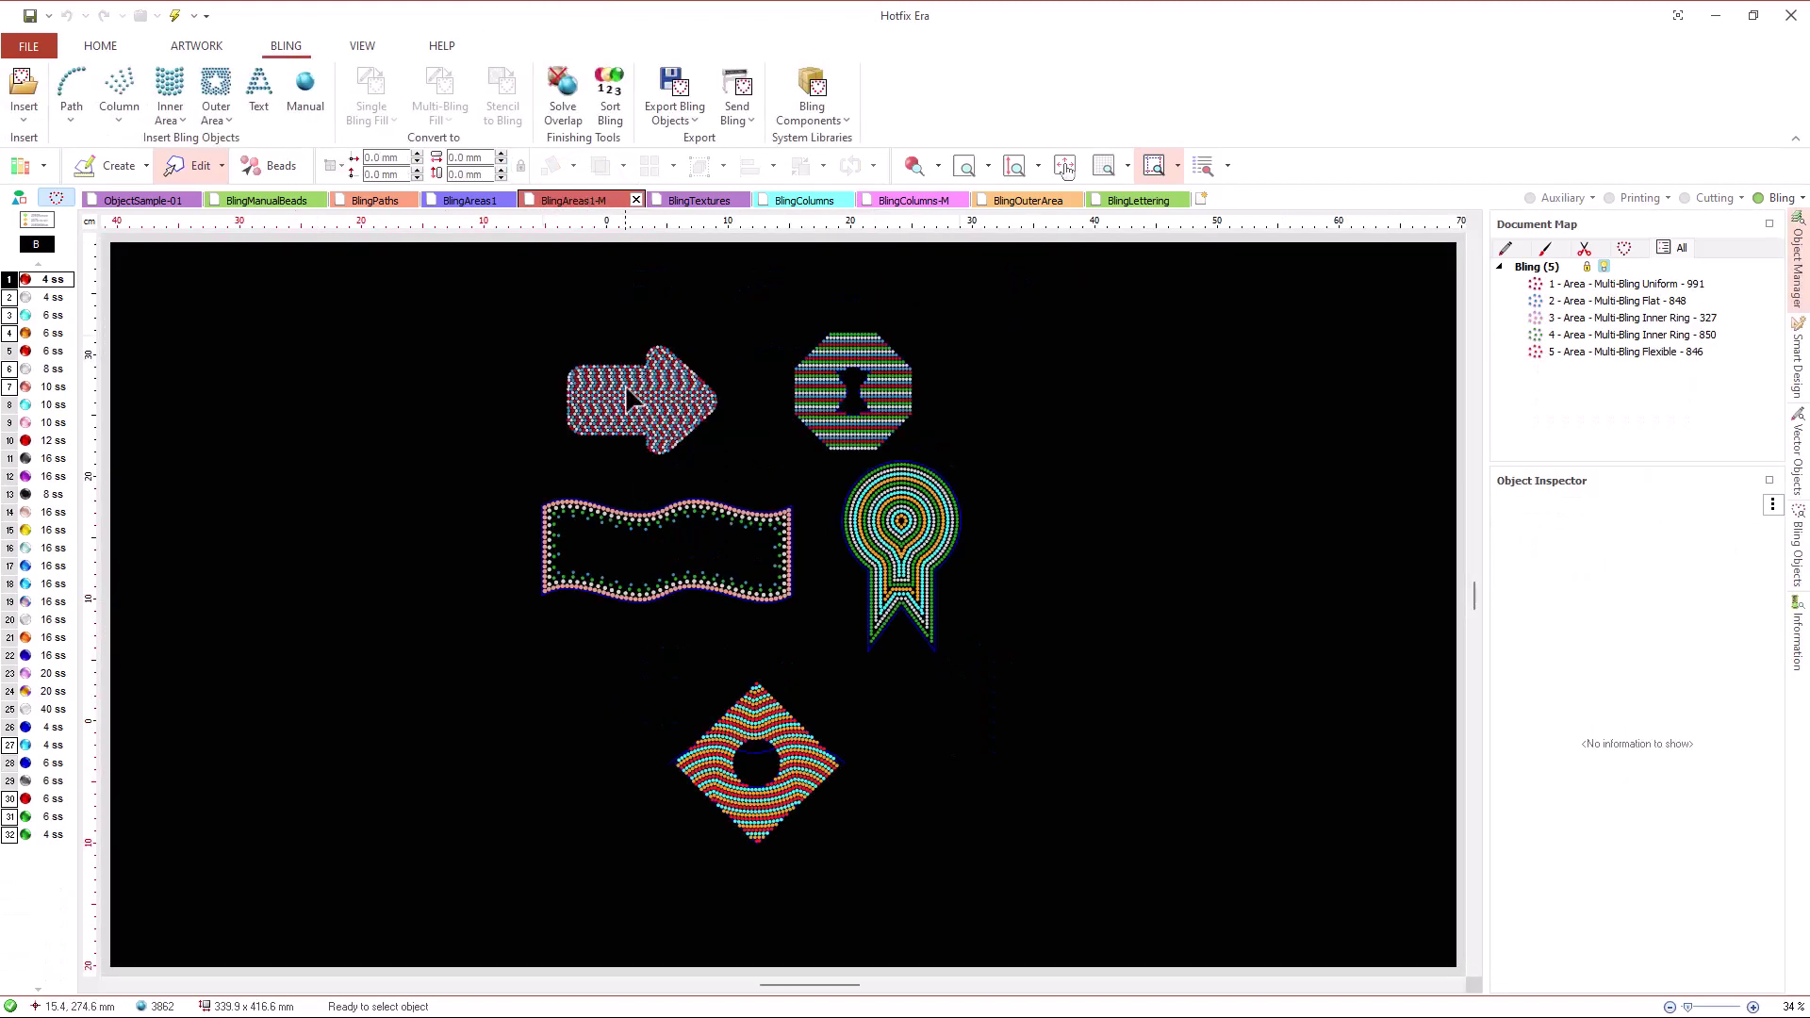
{"action": "scroll", "coordinate": [631, 377], "scroll_direction": "up", "scroll_amount": 3}
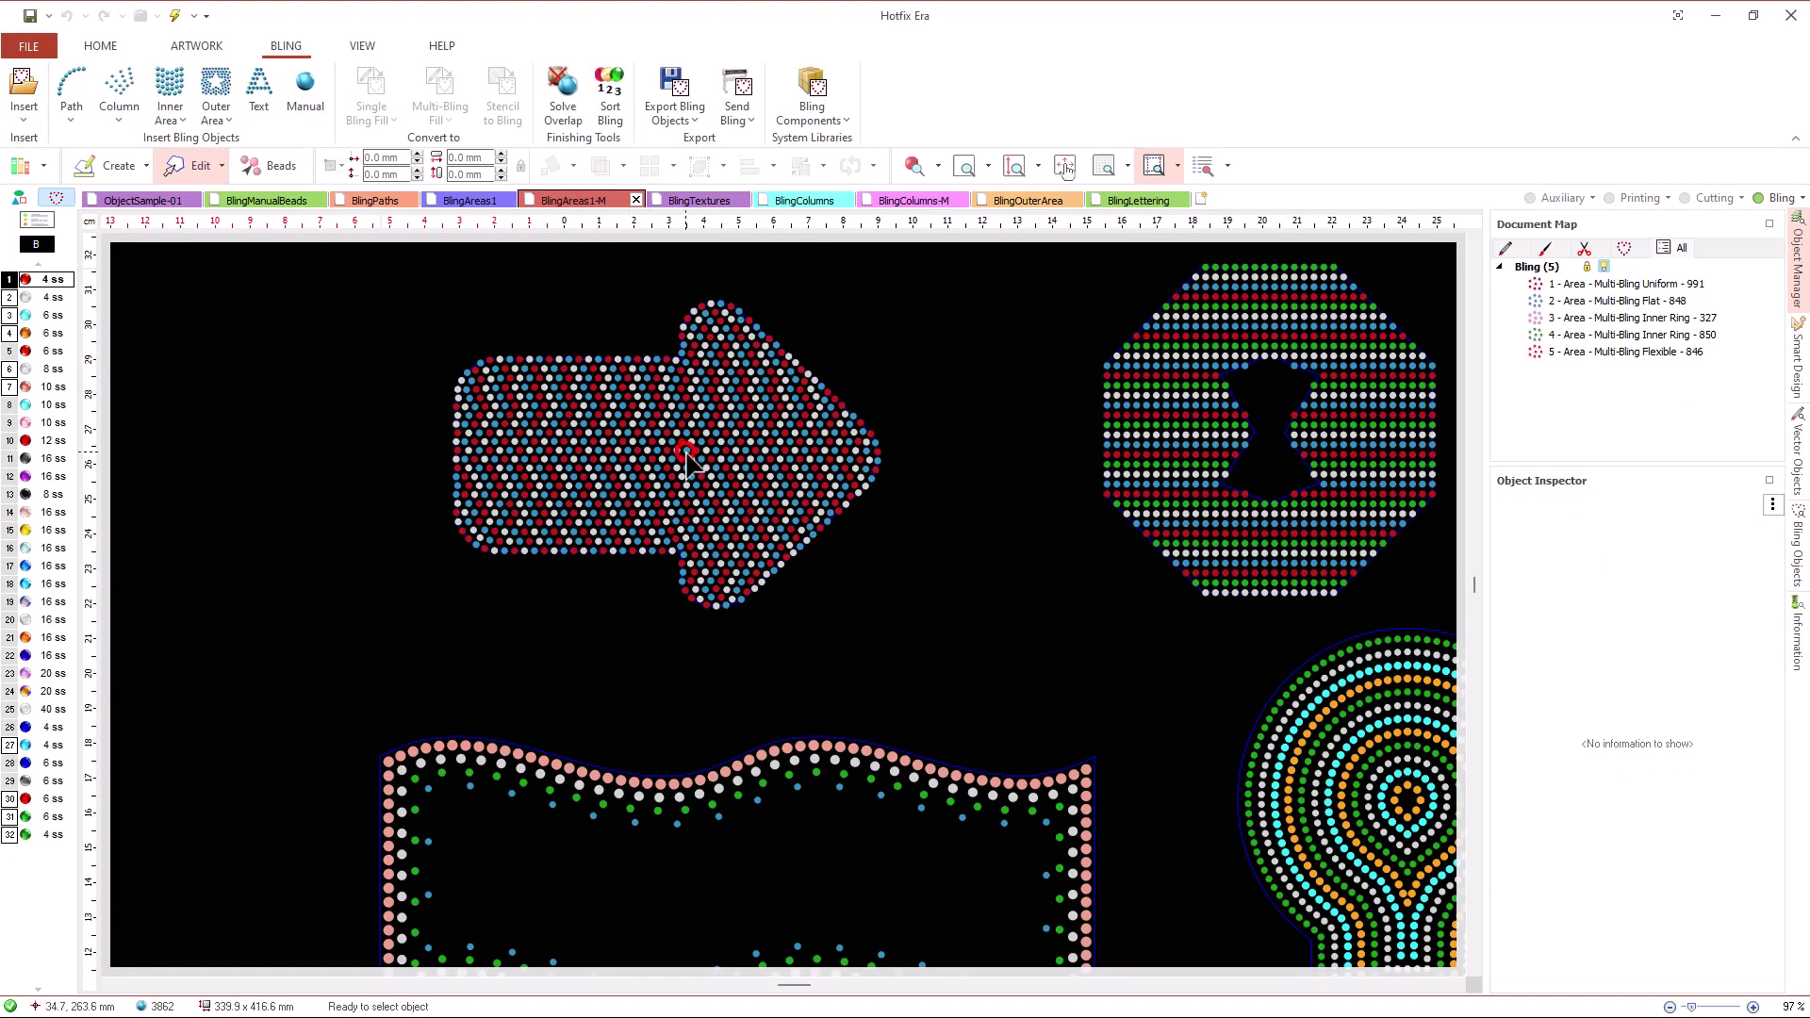
{"action": "left_click", "coordinate": [686, 454]}
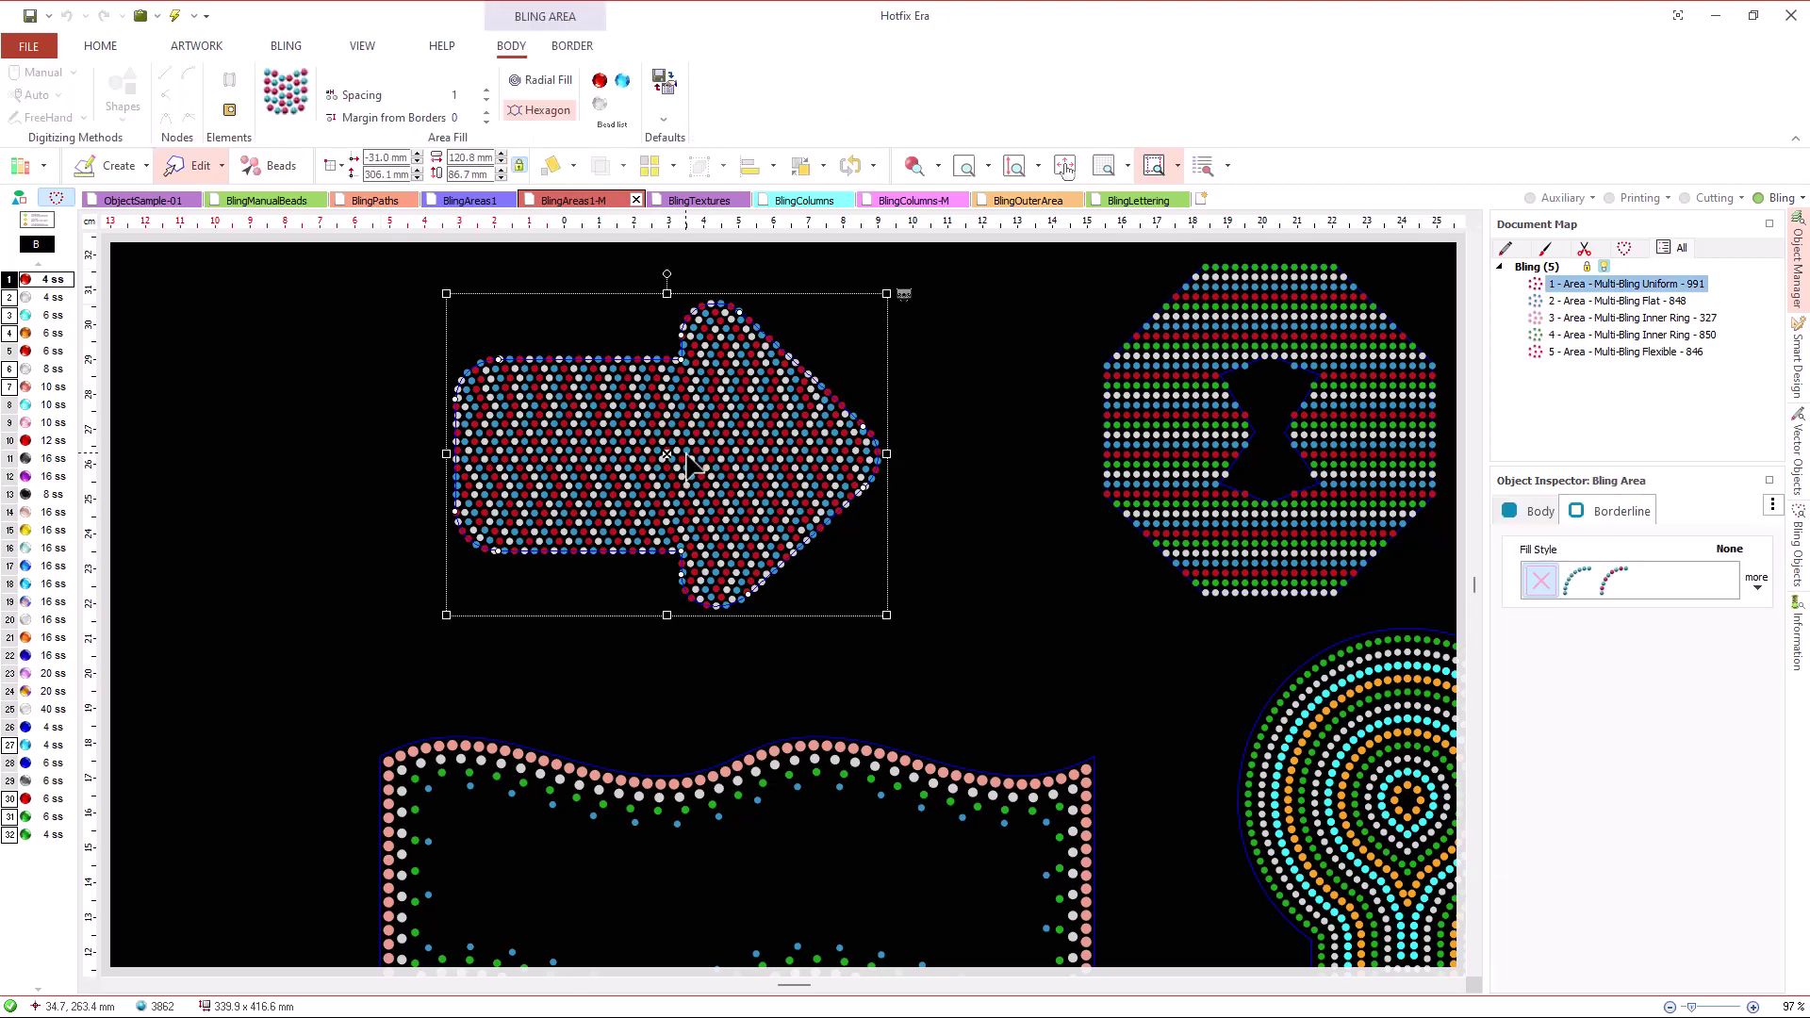
{"action": "left_click", "coordinate": [620, 83]}
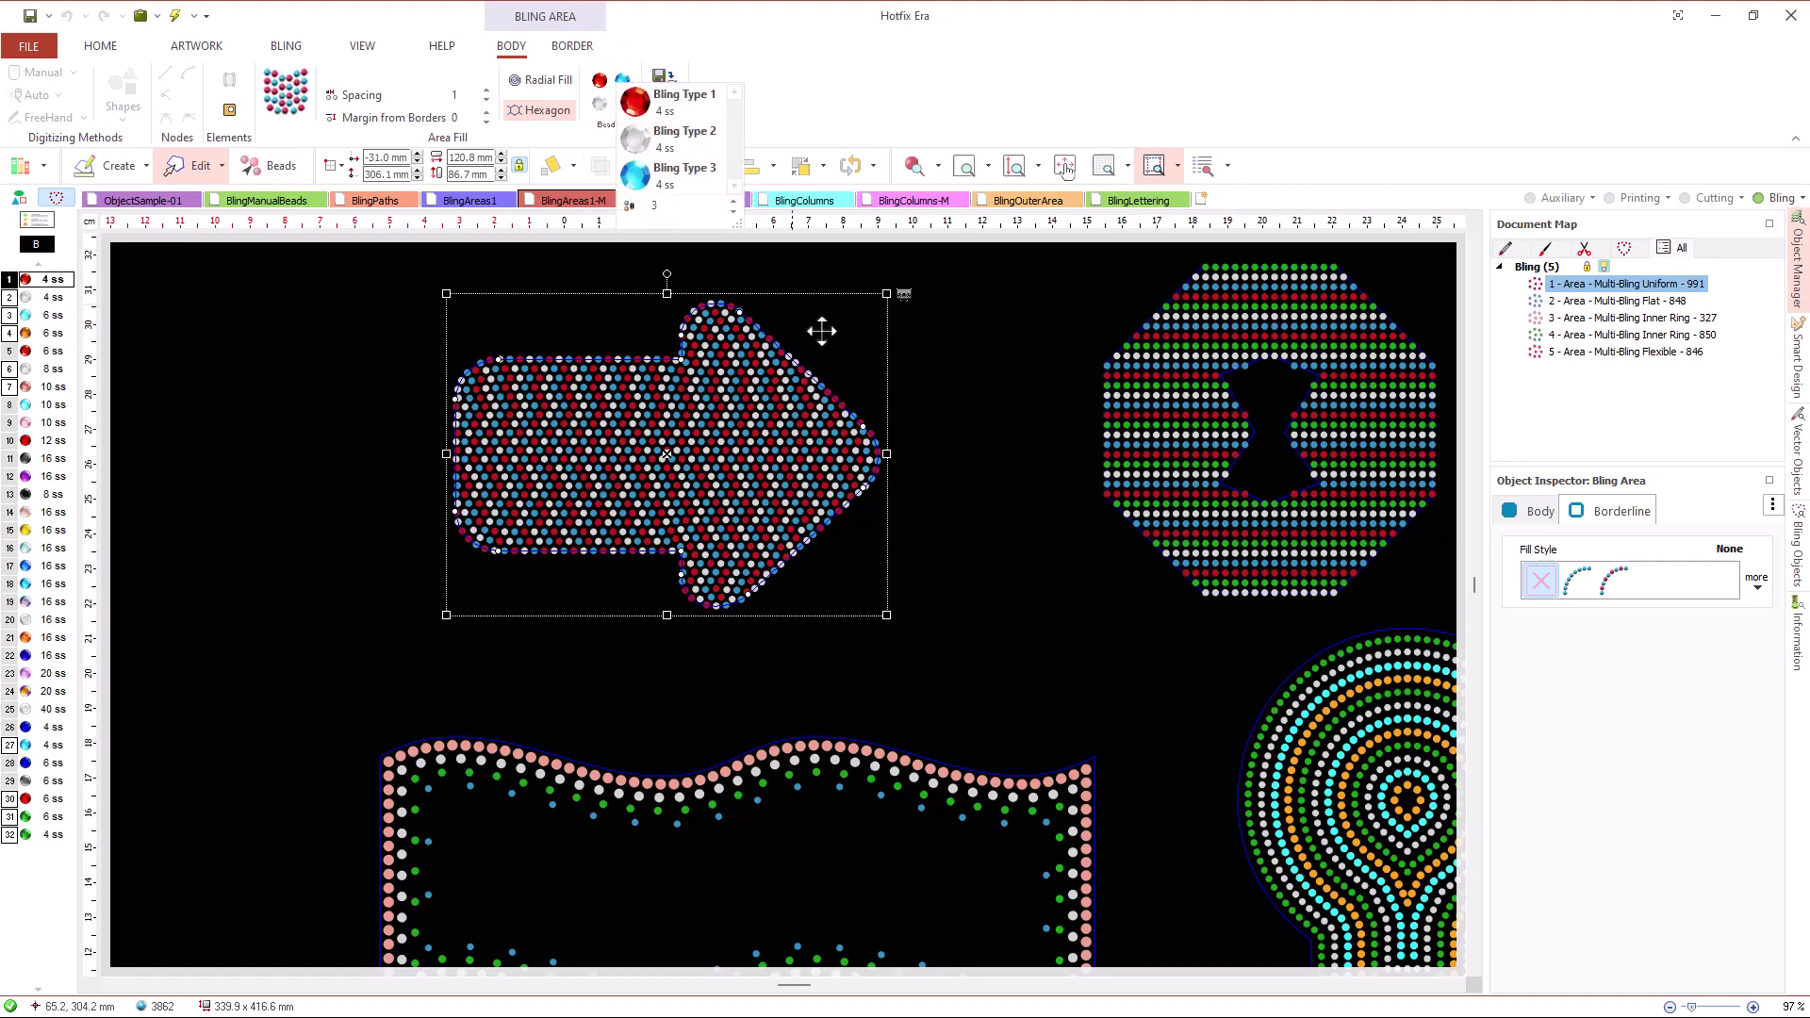
{"action": "left_click", "coordinate": [1030, 439]}
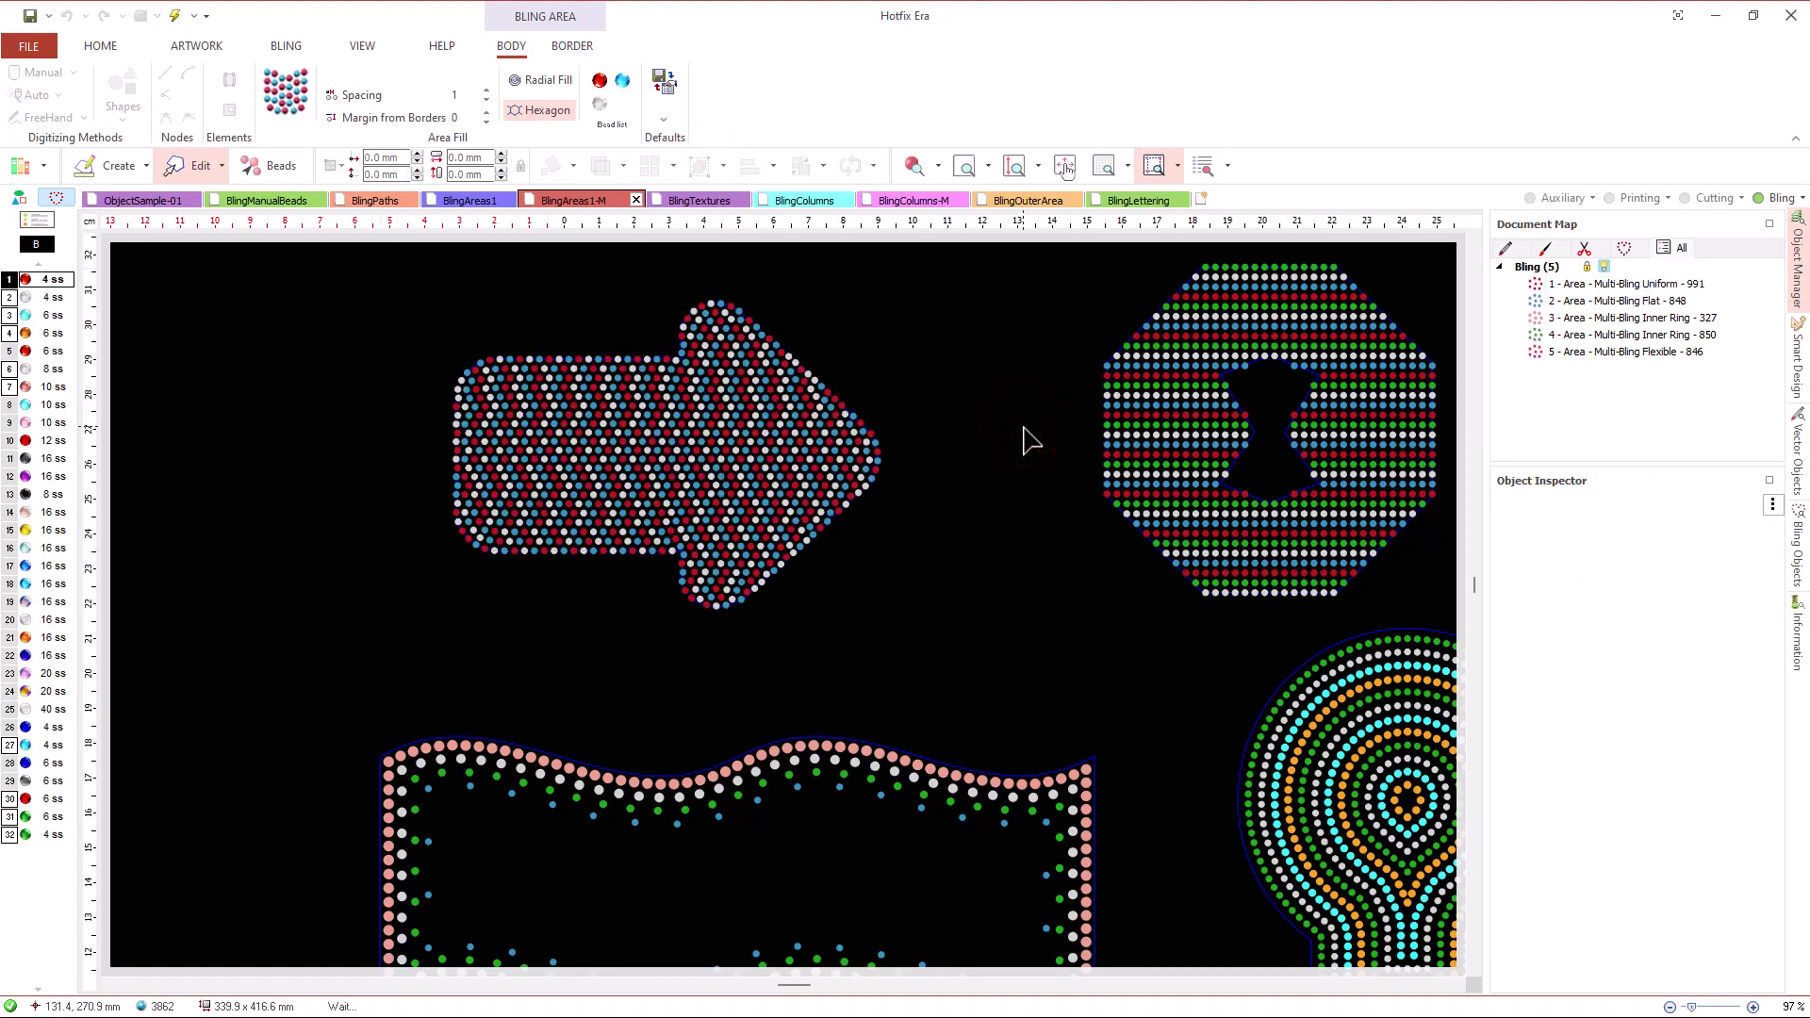
{"action": "scroll", "coordinate": [703, 415], "scroll_direction": "down", "scroll_amount": 1}
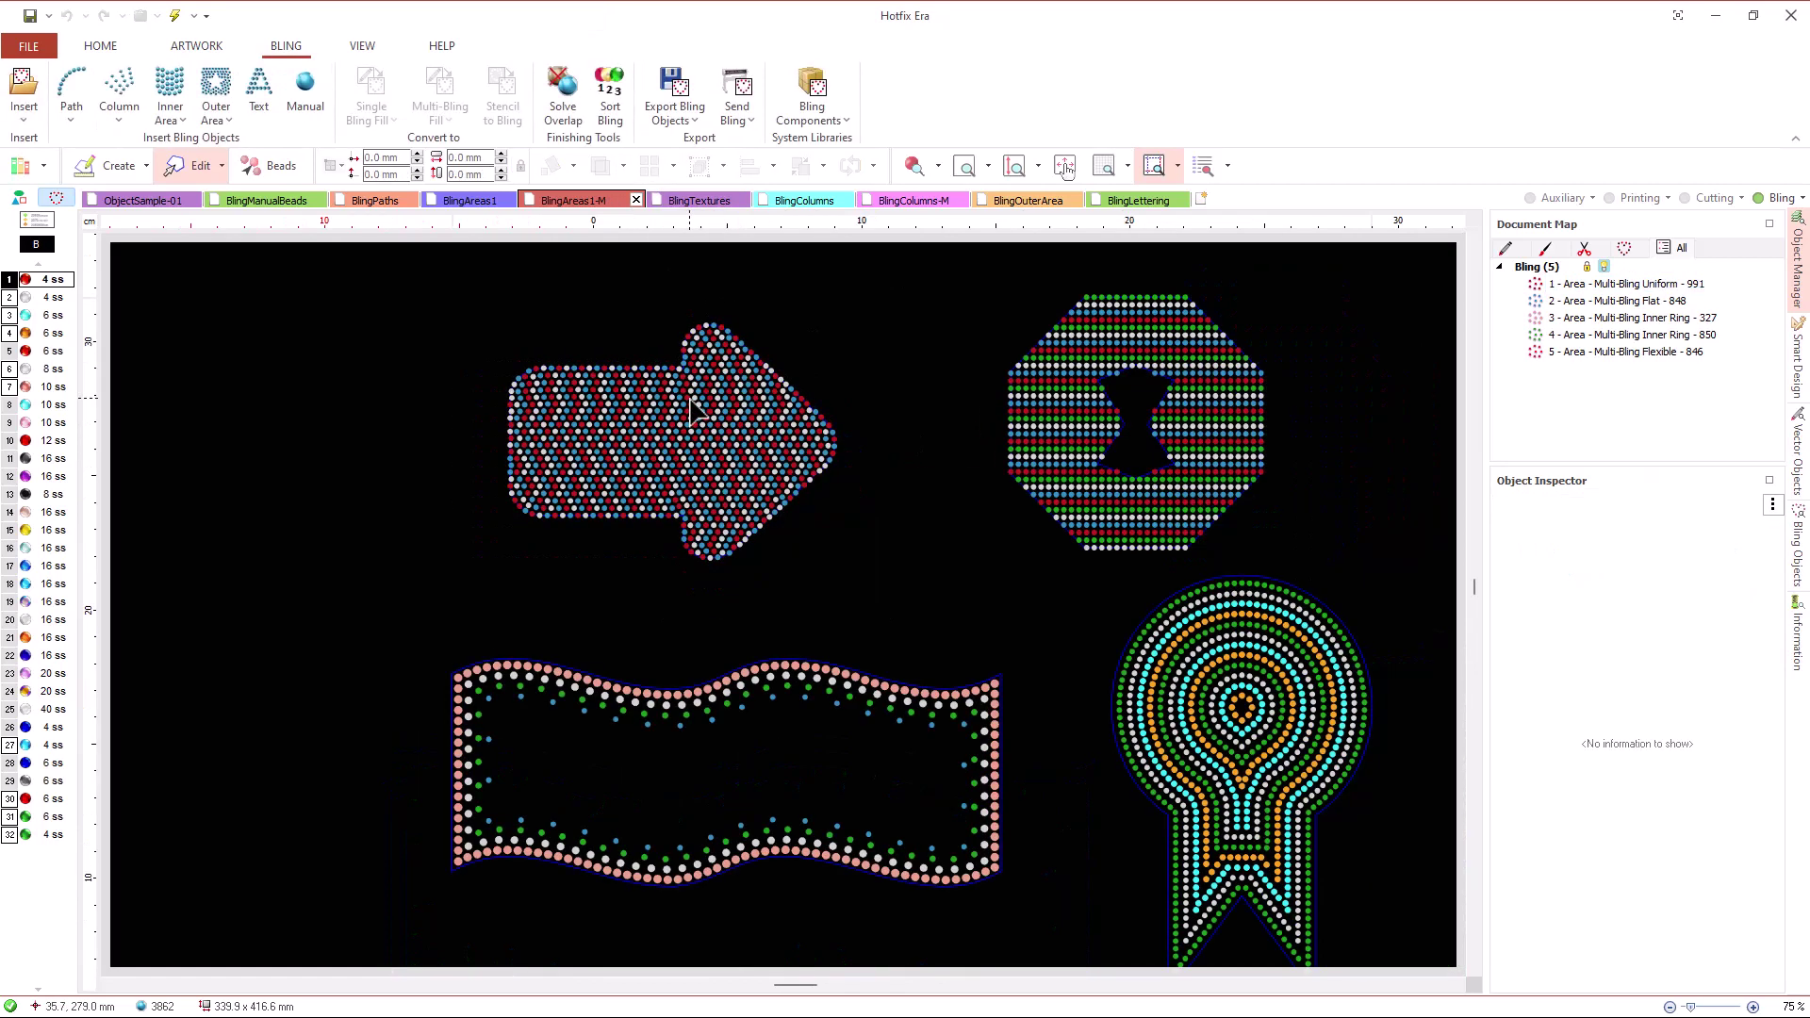
{"action": "scroll", "coordinate": [858, 730], "scroll_direction": "up", "scroll_amount": 1}
{"action": "scroll", "coordinate": [853, 721], "scroll_direction": "down", "scroll_amount": 1}
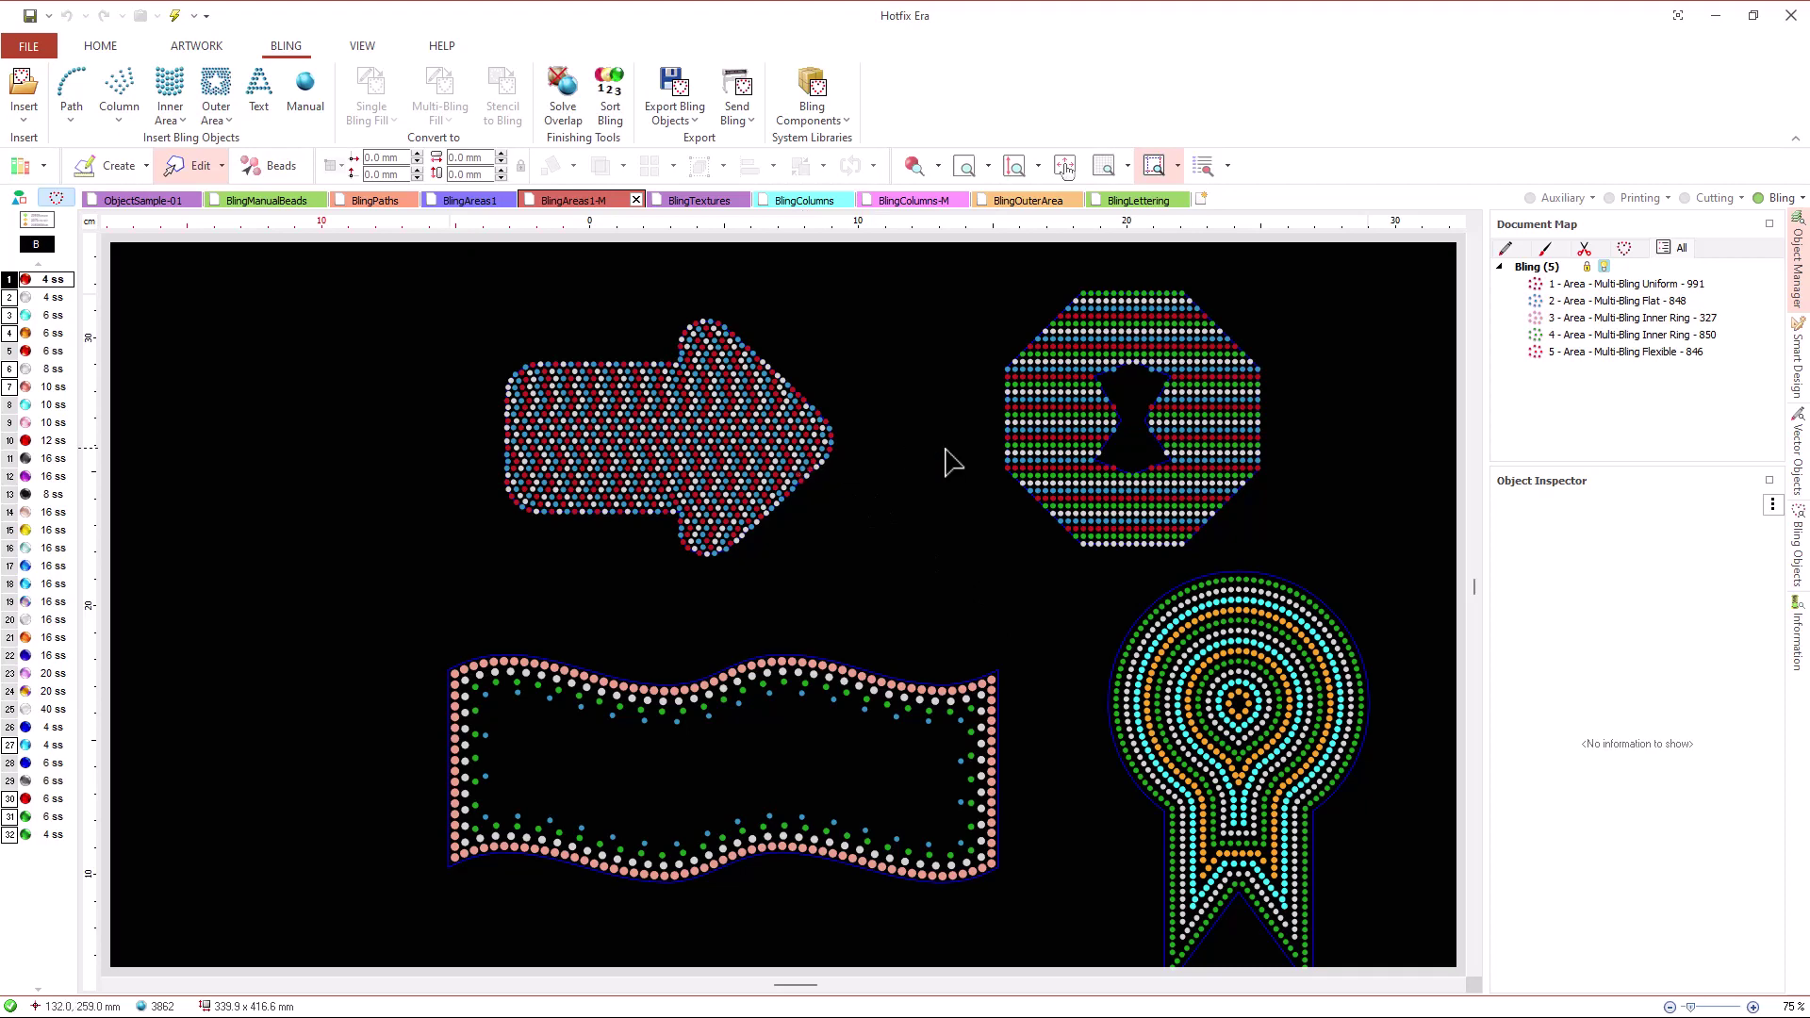
- Select and then deselect the octagon keyhole area
{"action": "left_click", "coordinate": [1054, 429]}
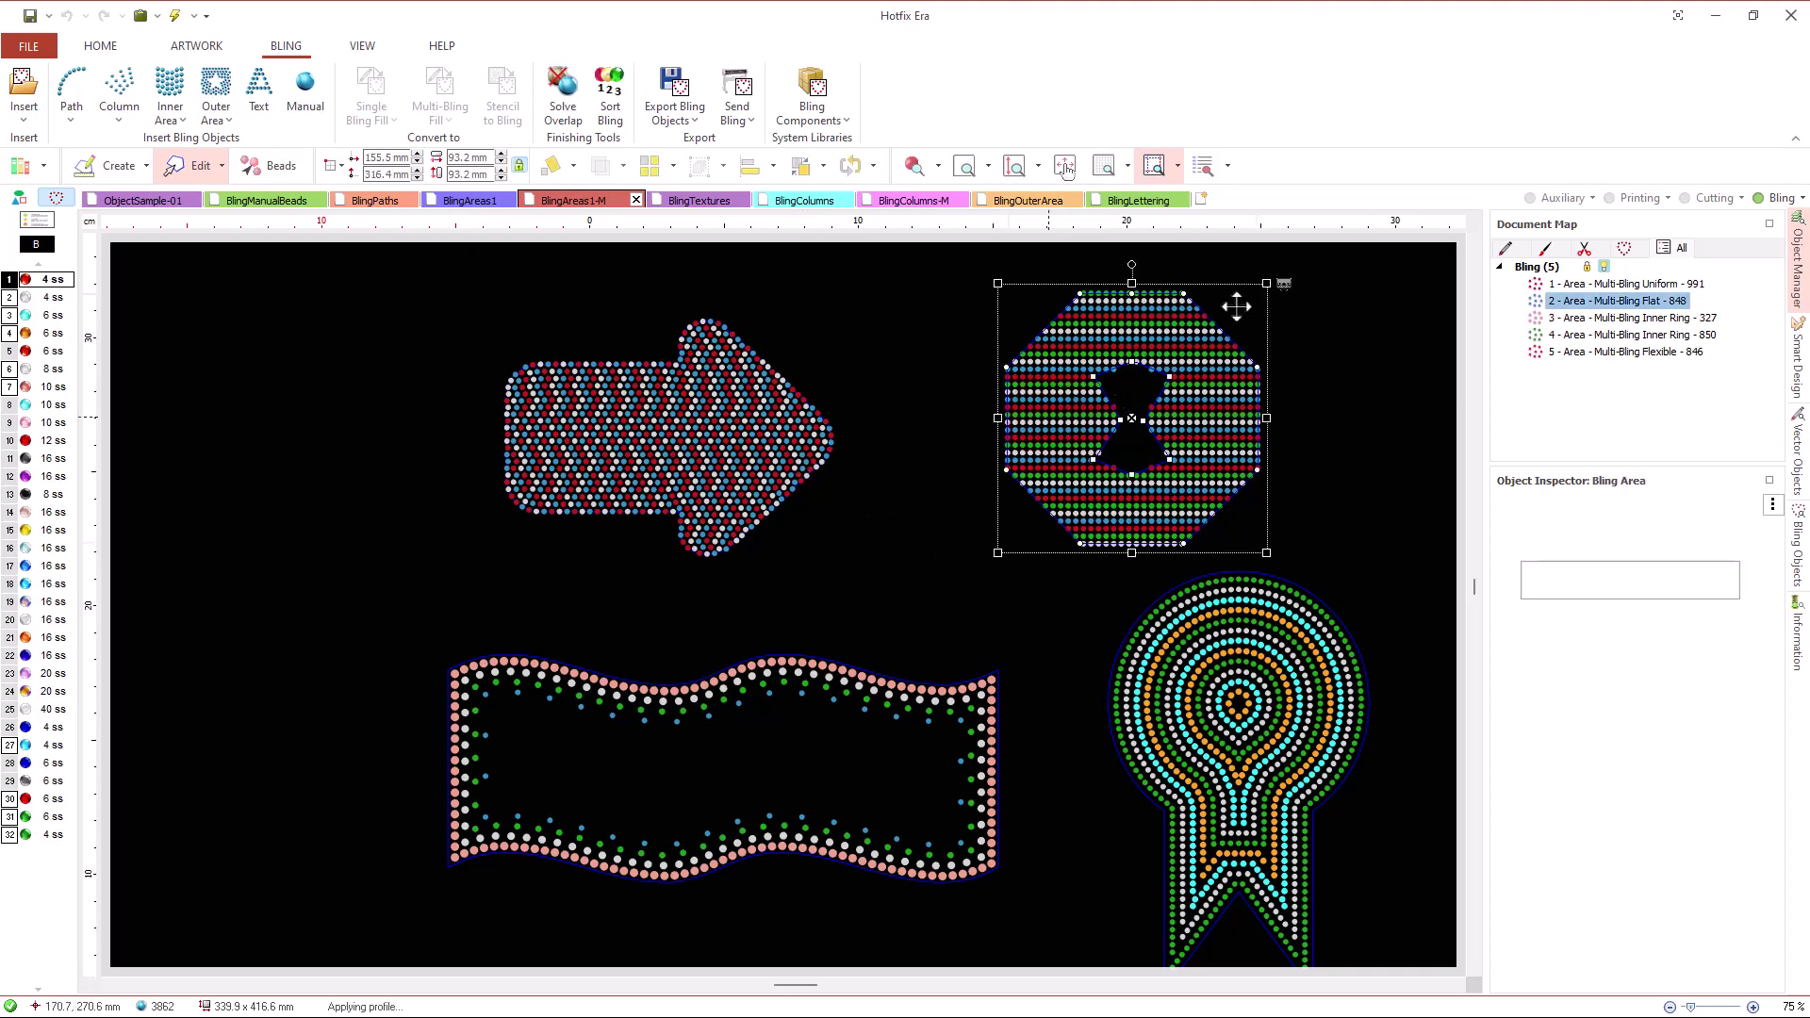
{"action": "left_click", "coordinate": [1317, 411]}
{"action": "scroll", "coordinate": [912, 444], "scroll_direction": "down", "scroll_amount": 4}
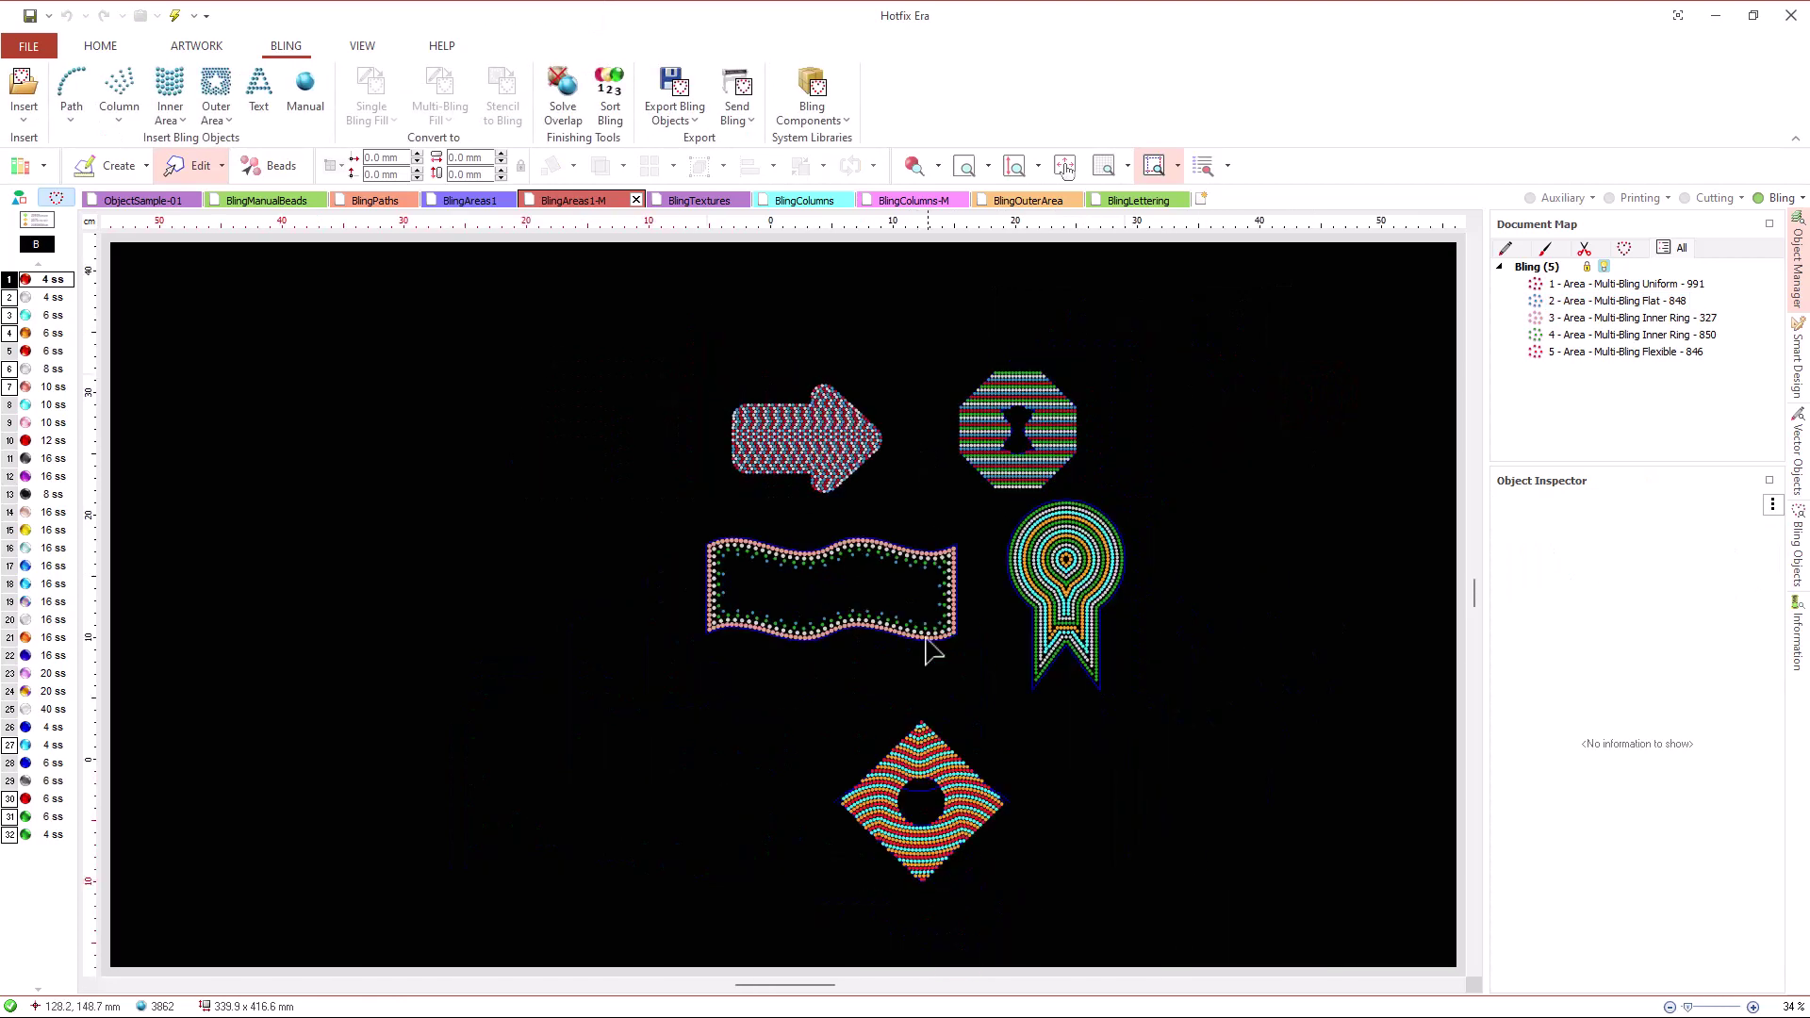
{"action": "scroll", "coordinate": [981, 867], "scroll_direction": "up", "scroll_amount": 3}
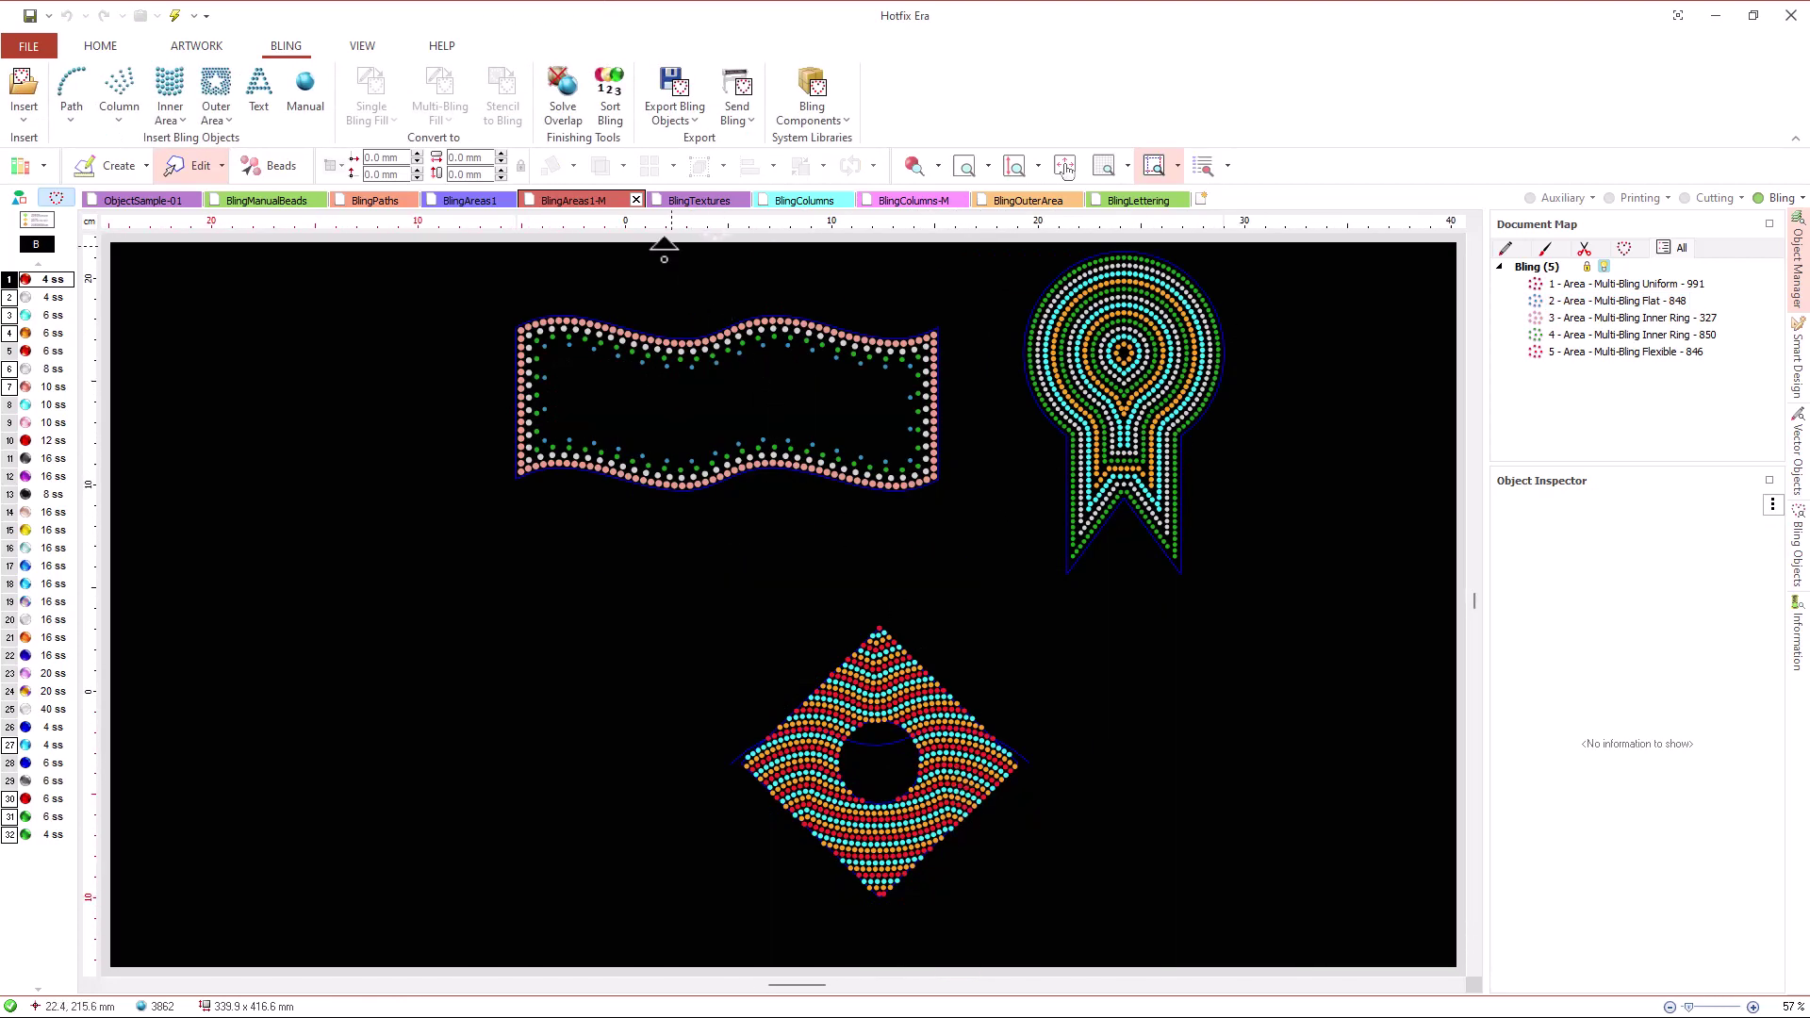
- Show BlingTextures, select the 860-stone BTX-CI06 rectangle and browse the texture catalogue unchanged
{"action": "left_click", "coordinate": [679, 203]}
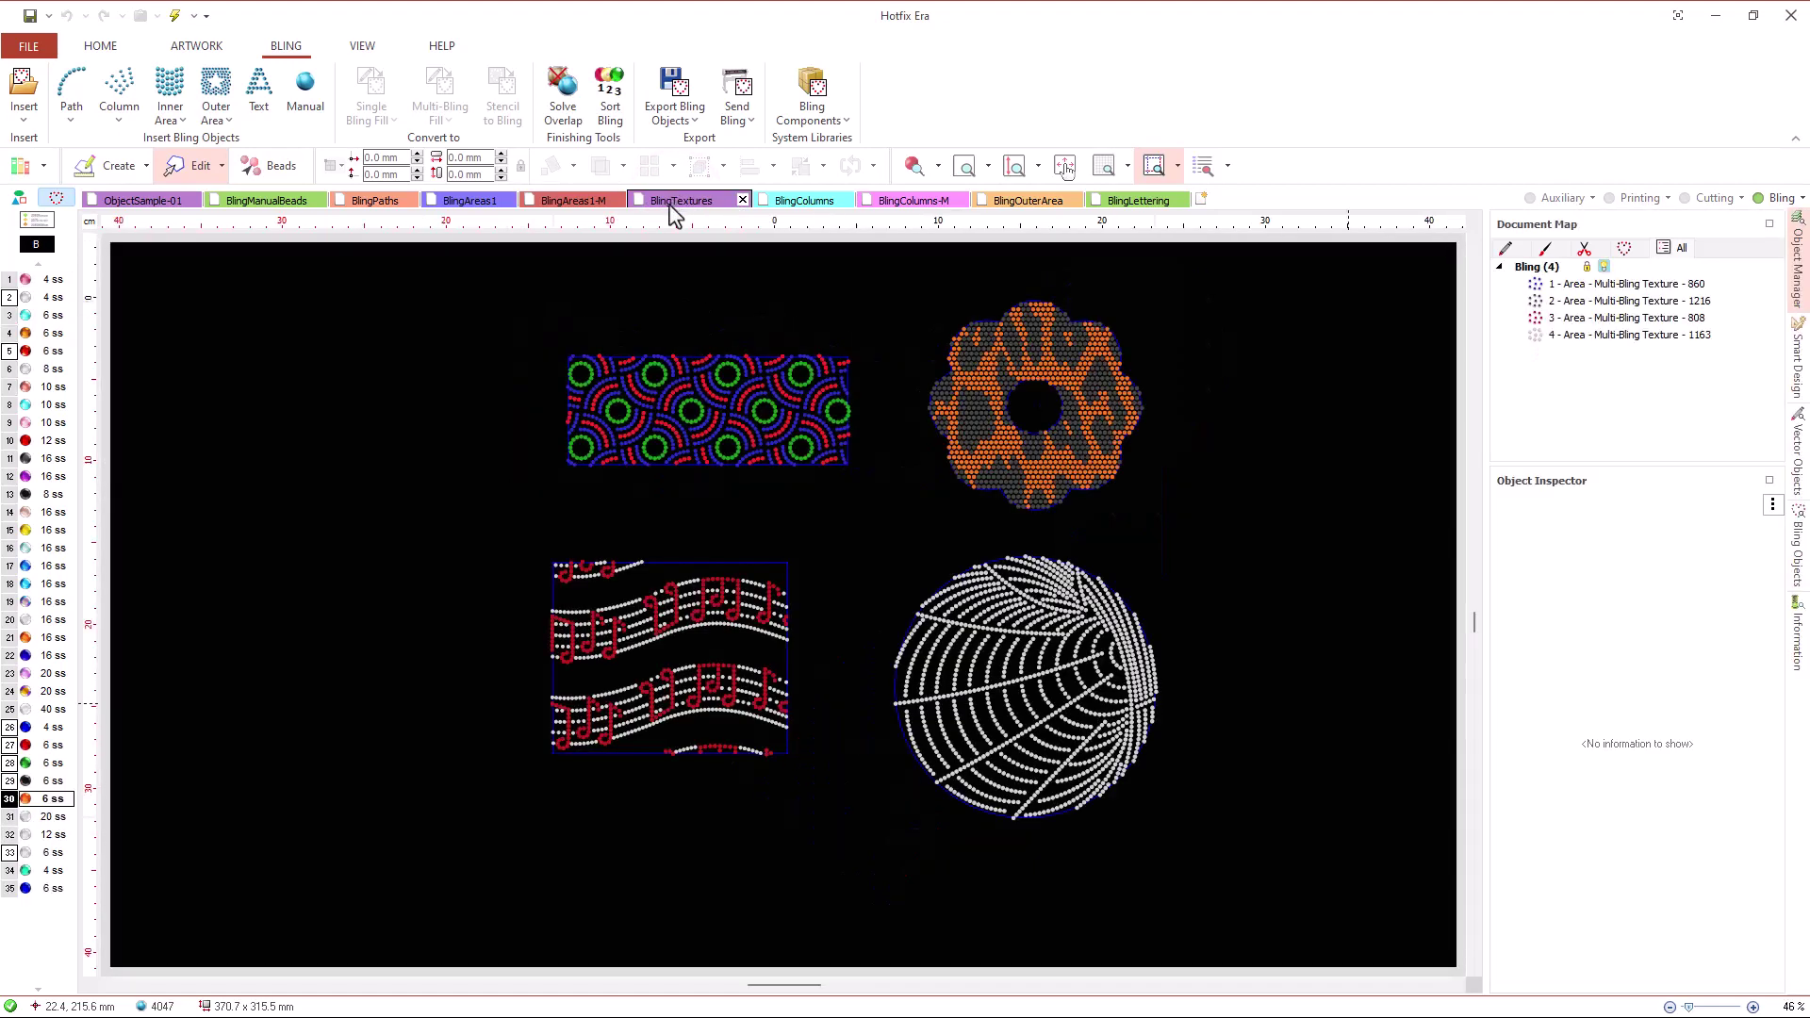
{"action": "scroll", "coordinate": [724, 330], "scroll_direction": "up", "scroll_amount": 2}
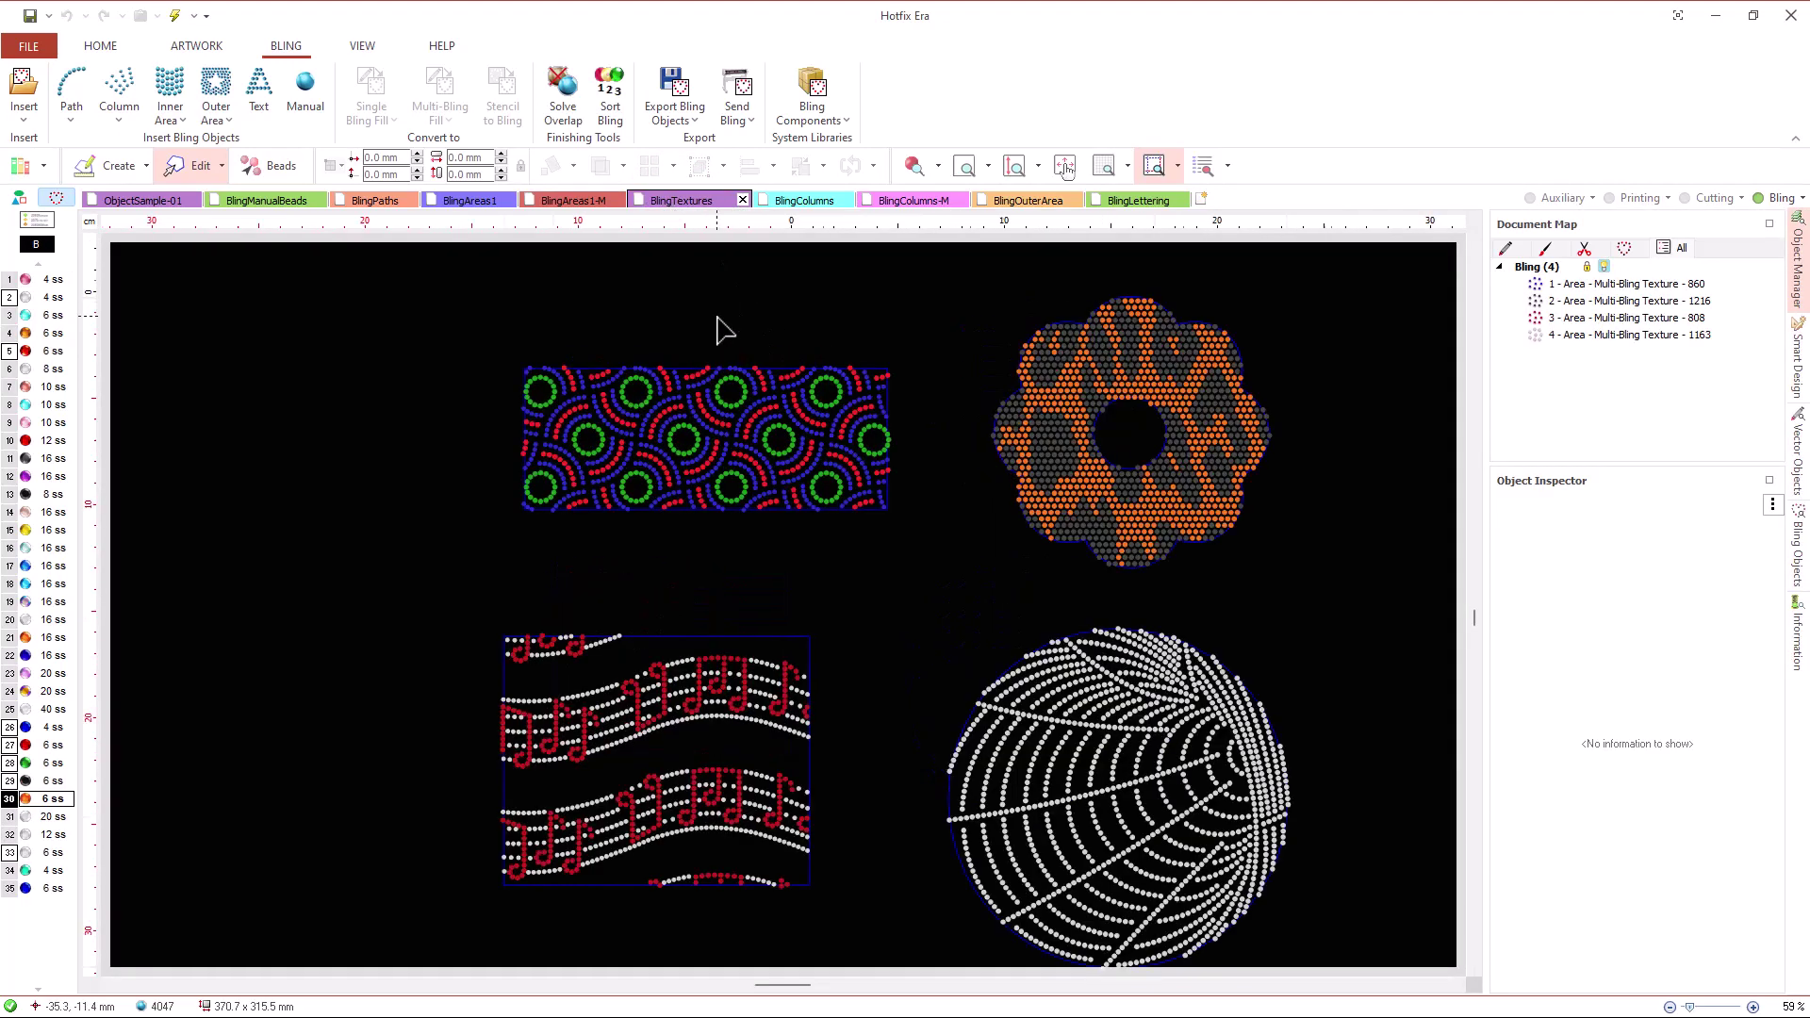
{"action": "left_click", "coordinate": [744, 455]}
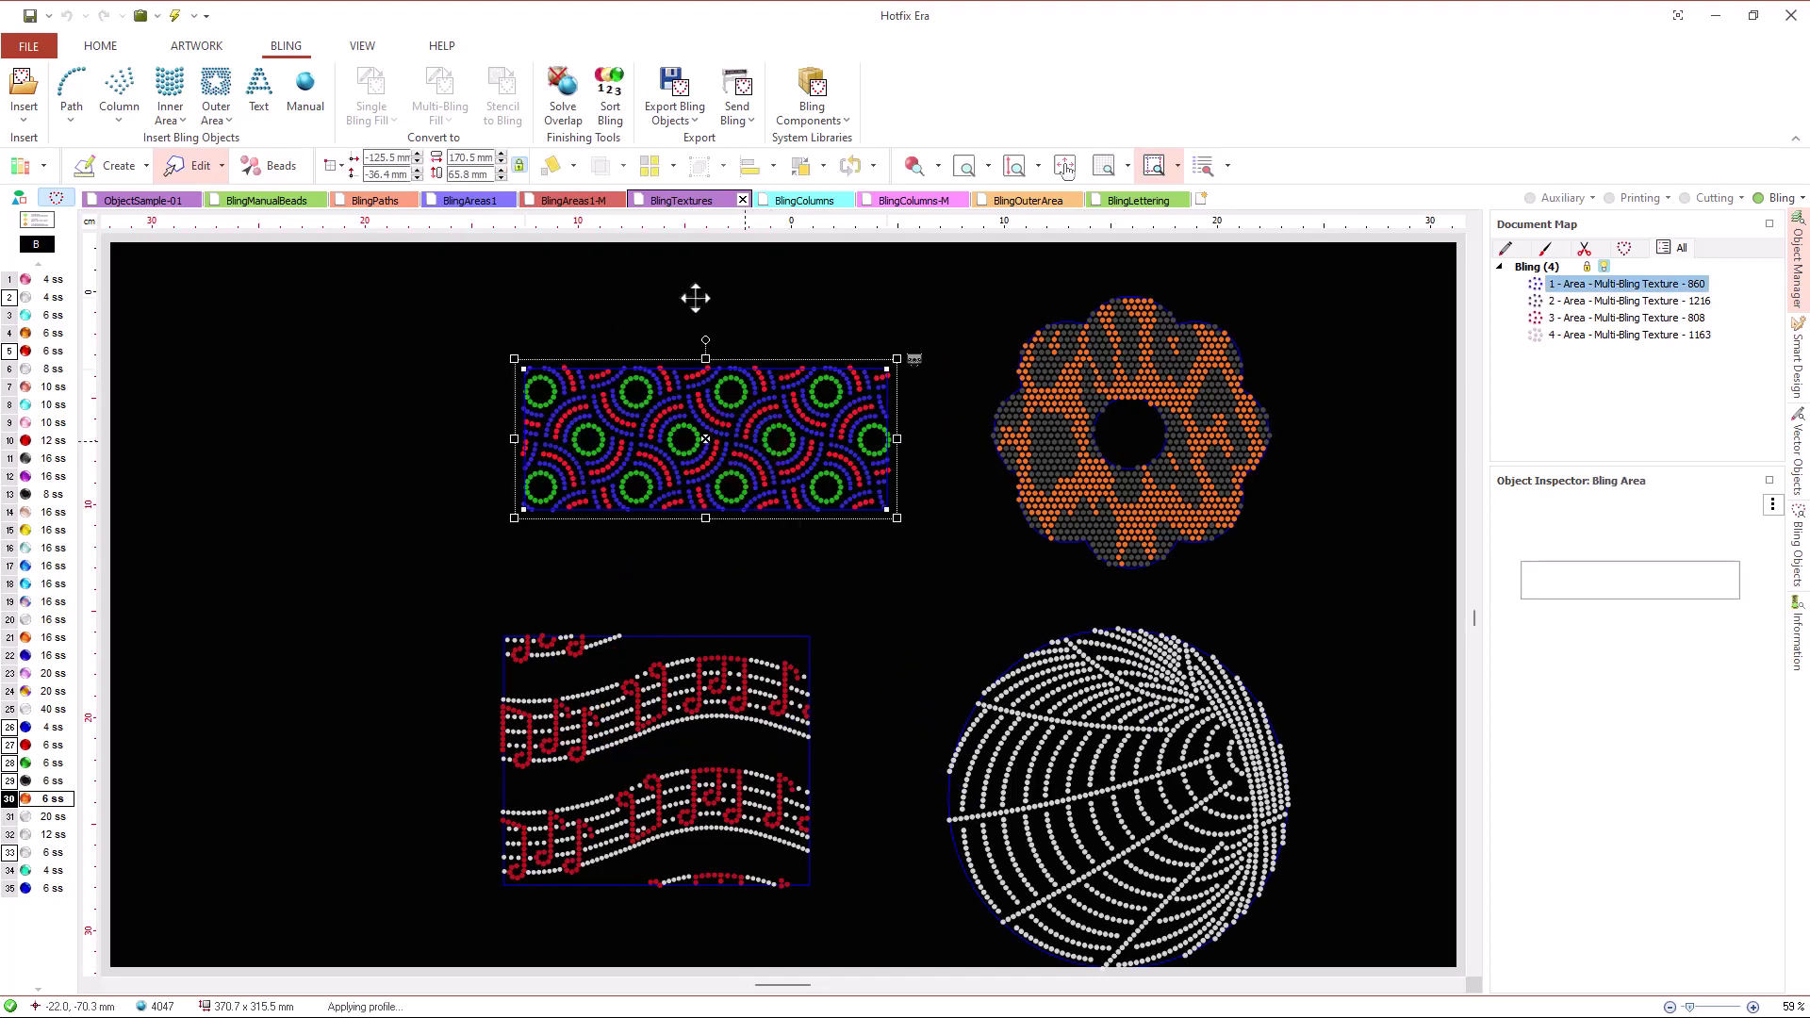
{"action": "left_click", "coordinate": [459, 92]}
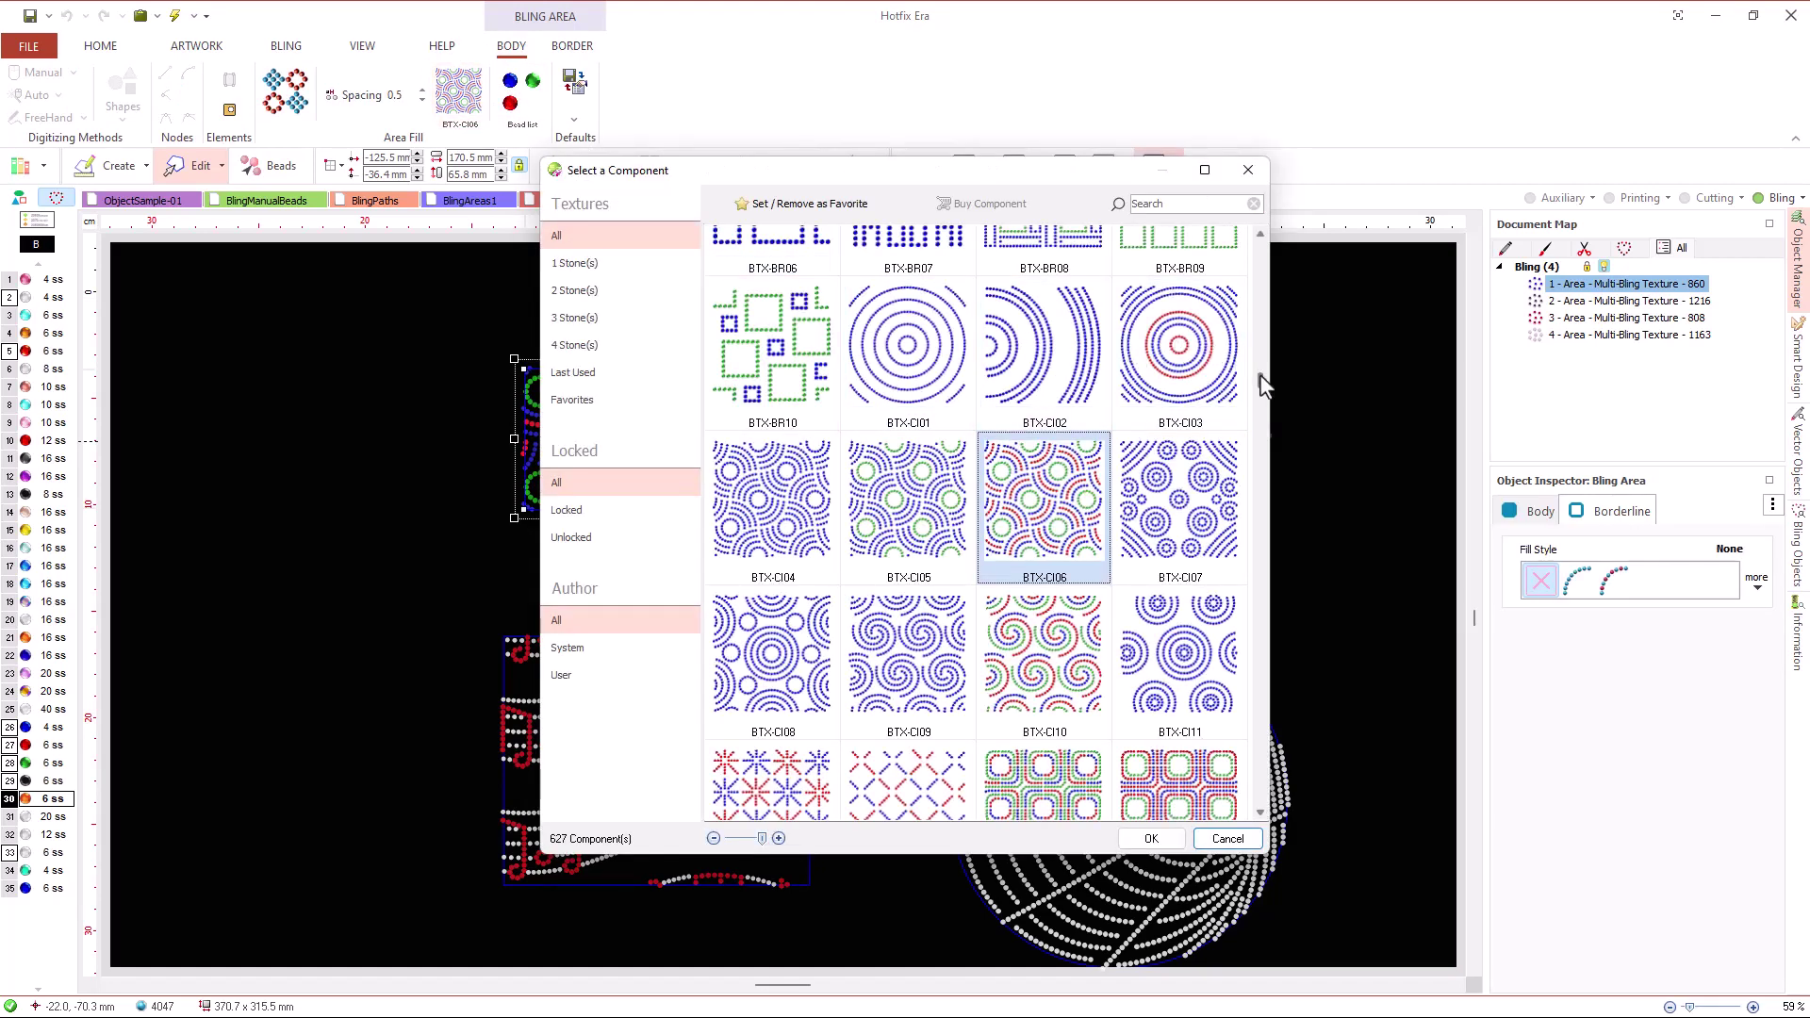
{"action": "mouse_move", "coordinate": [1263, 382]}
{"action": "left_mouse_down"}
{"action": "mouse_move", "coordinate": [1253, 276]}
{"action": "mouse_move", "coordinate": [1253, 392]}
{"action": "left_mouse_up"}
{"action": "left_click", "coordinate": [1248, 170]}
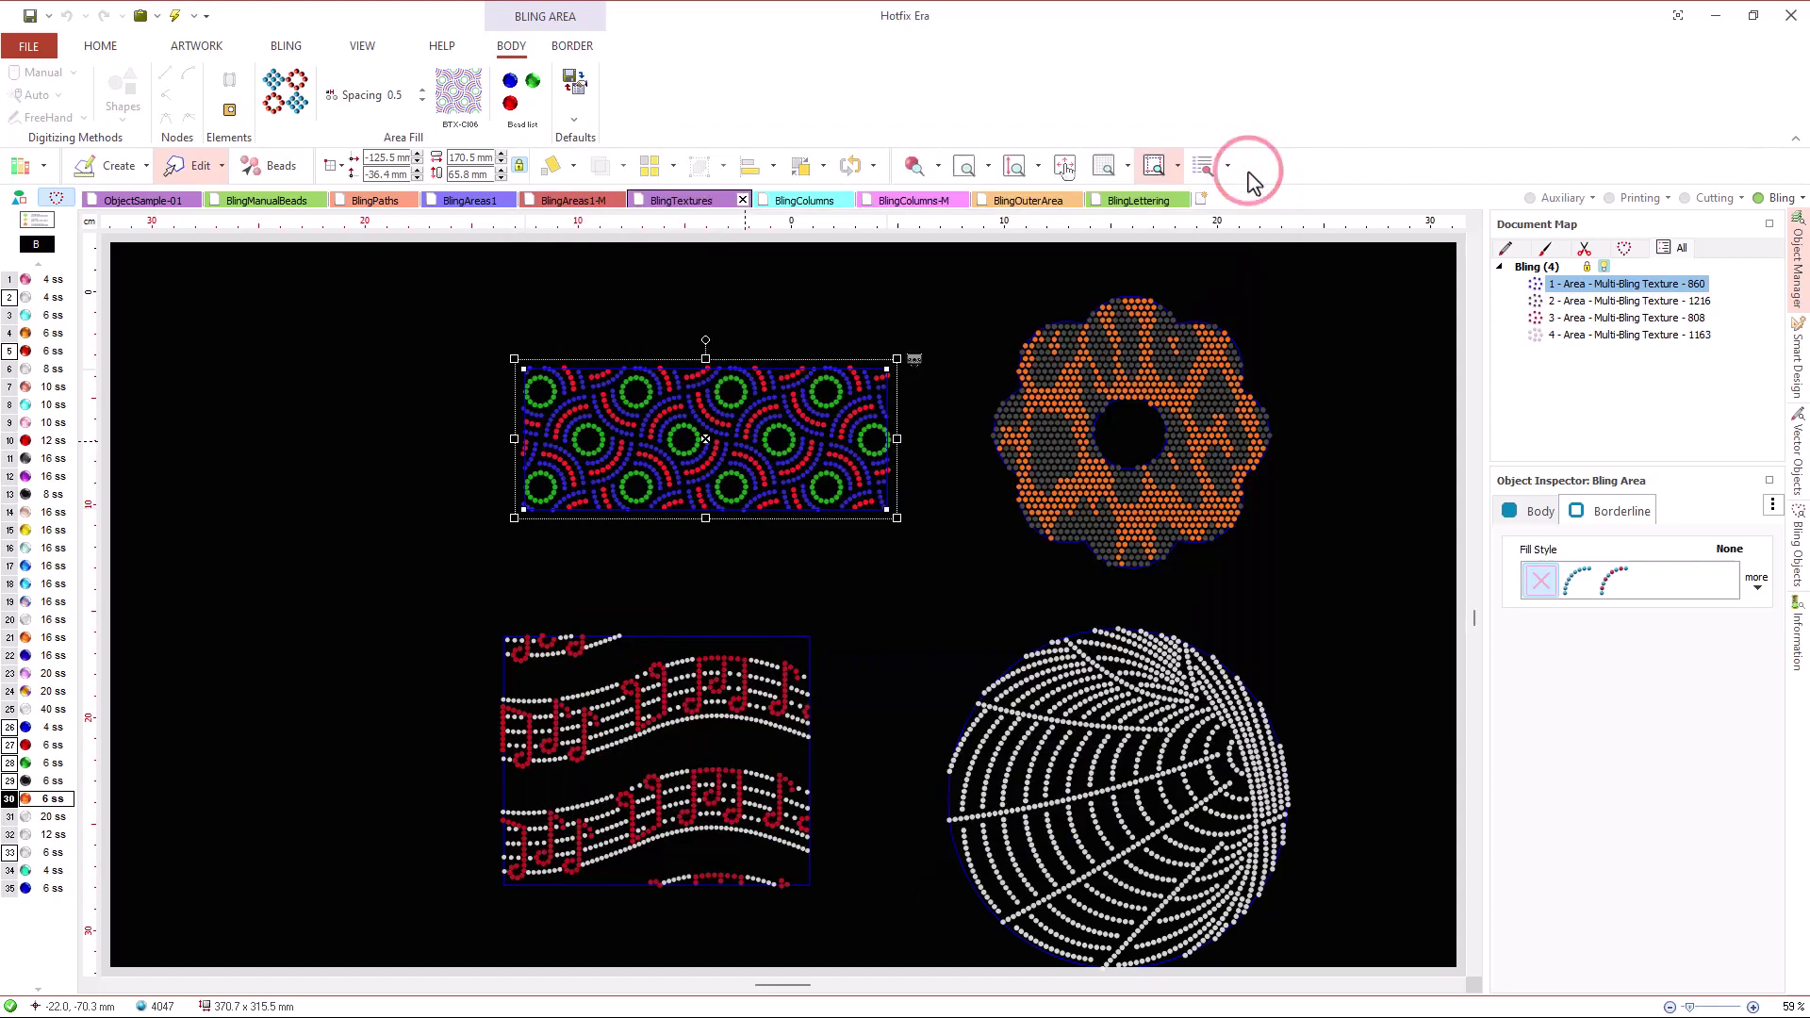
- Offset the rectangle's texture to -29.2 mm / -16.8 mm in Texture Settings, giving 873 stones
{"action": "right_click", "coordinate": [908, 355]}
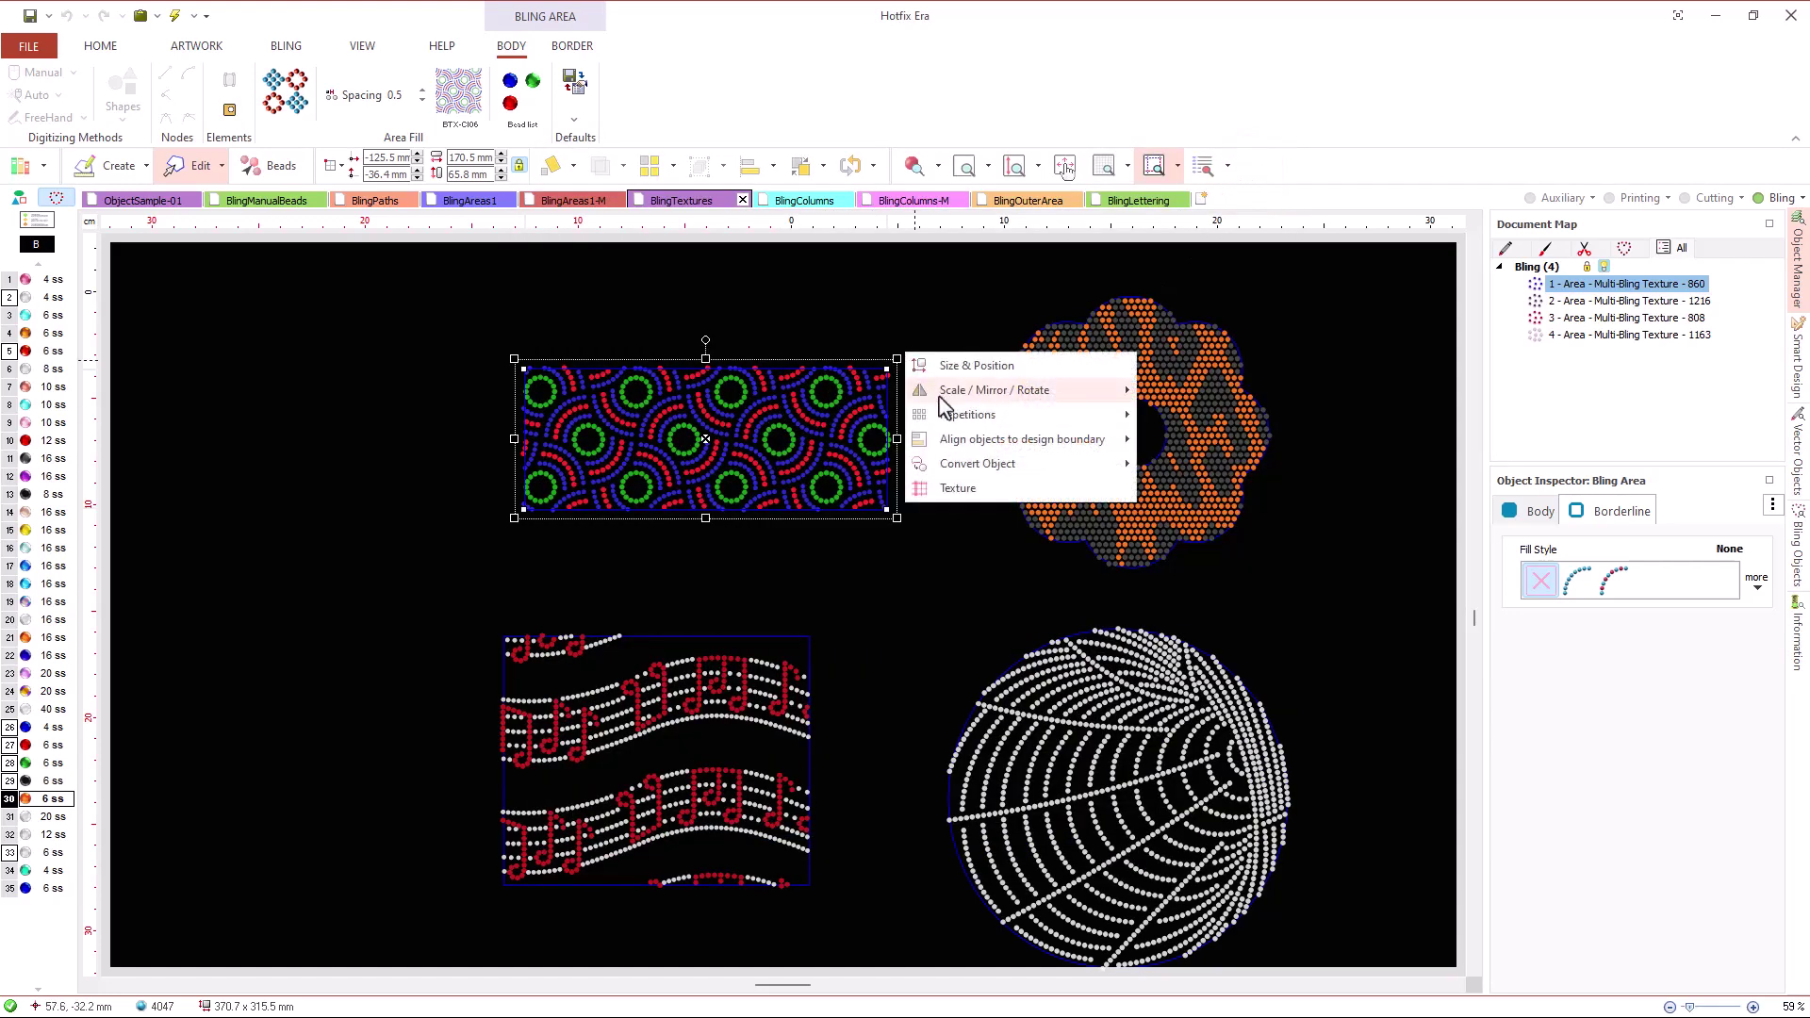
{"action": "left_click", "coordinate": [952, 487]}
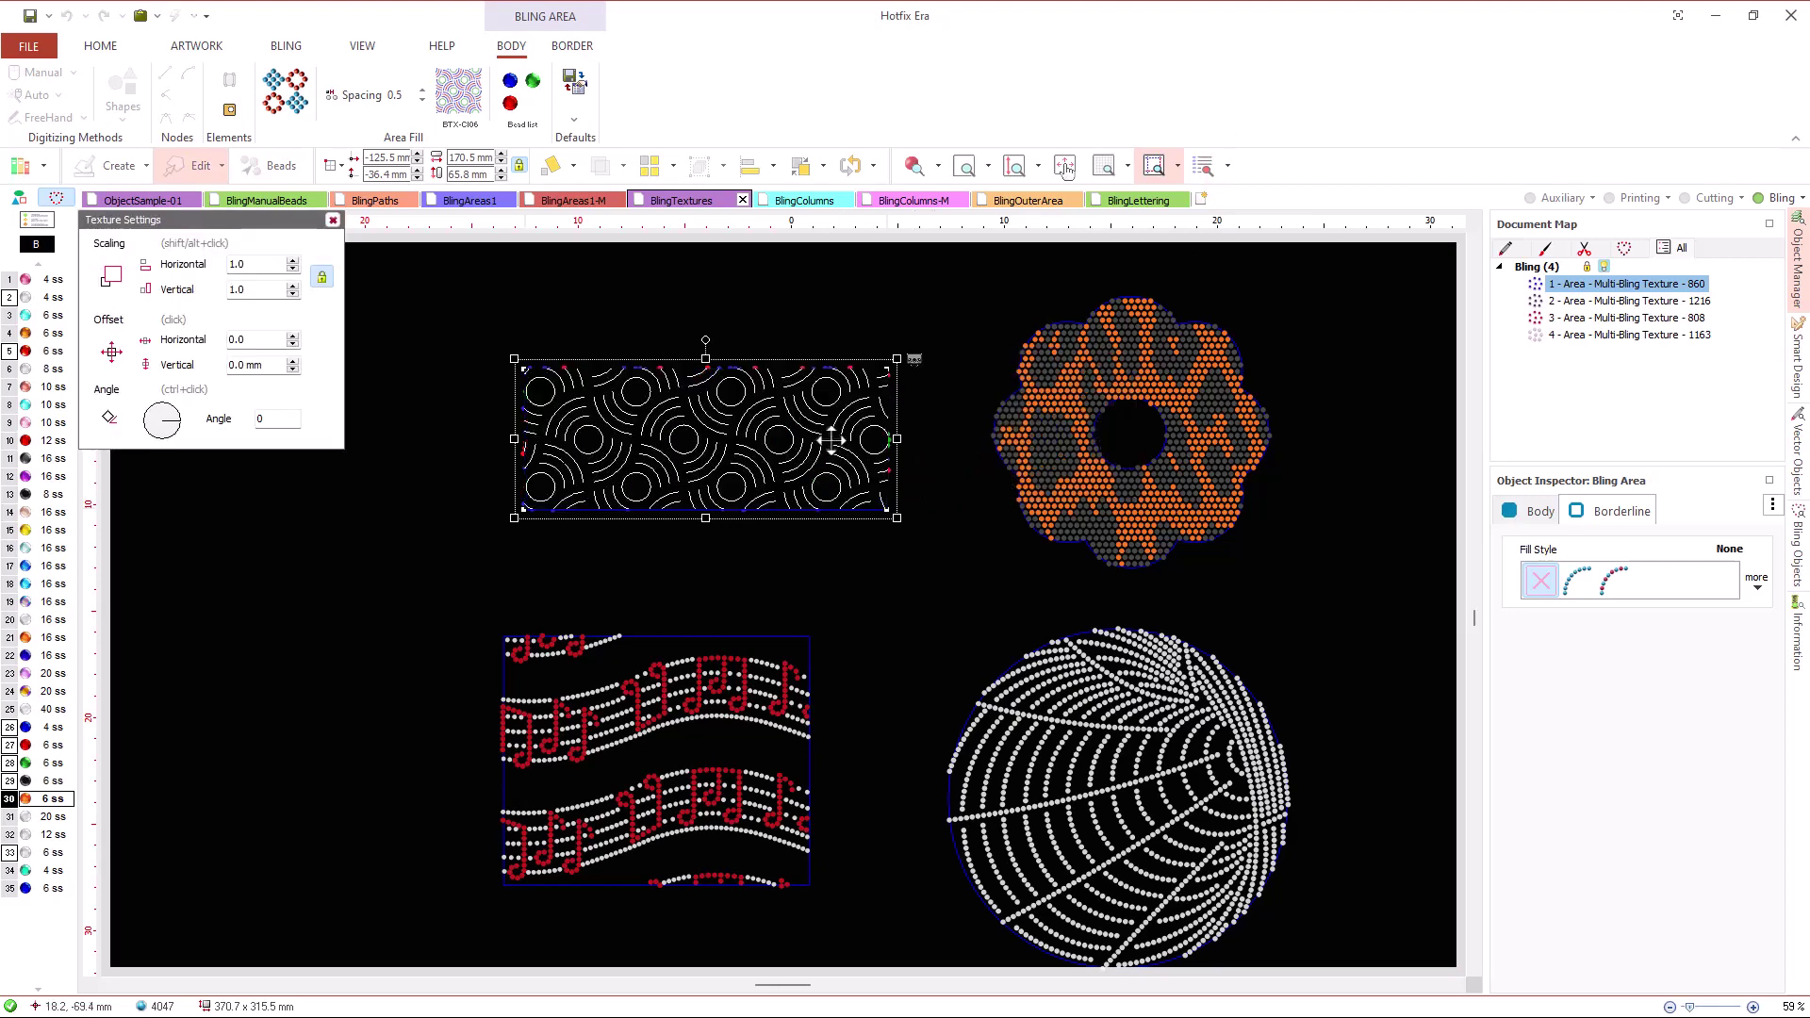
{"action": "left_click_drag", "start_coordinate": [756, 445], "coordinate": [728, 483]}
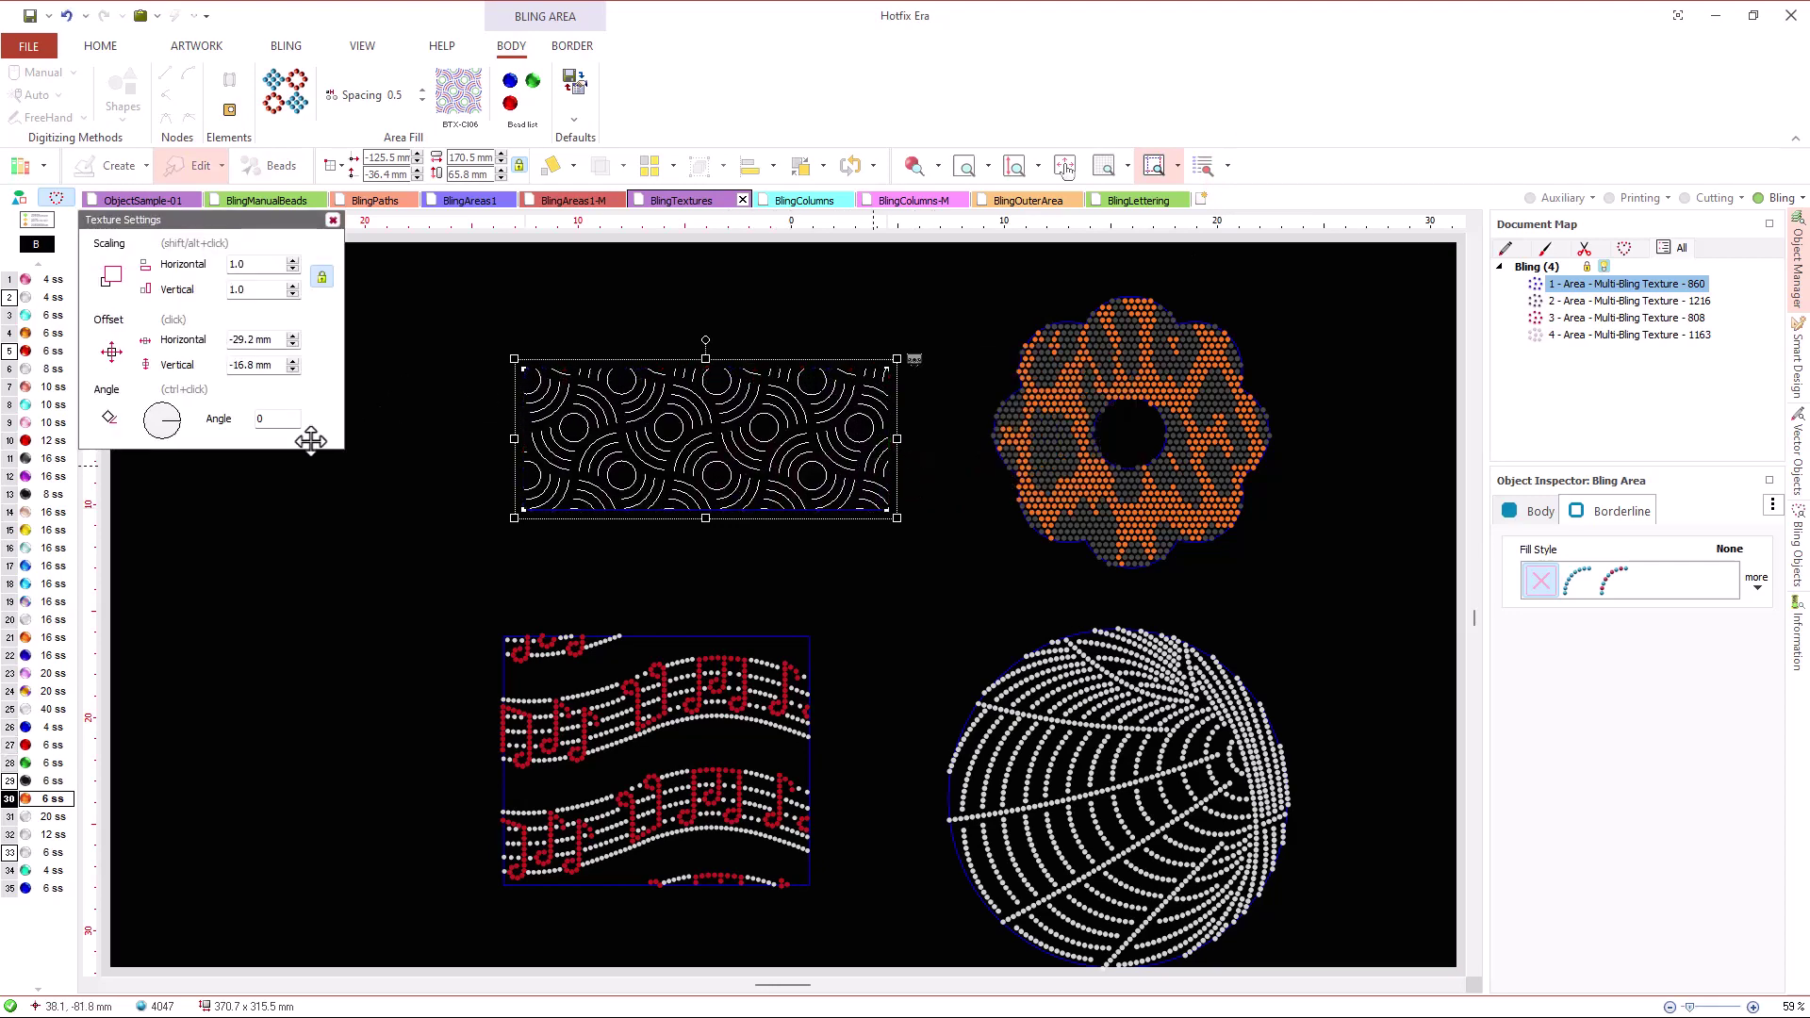
{"action": "left_click", "coordinate": [332, 222]}
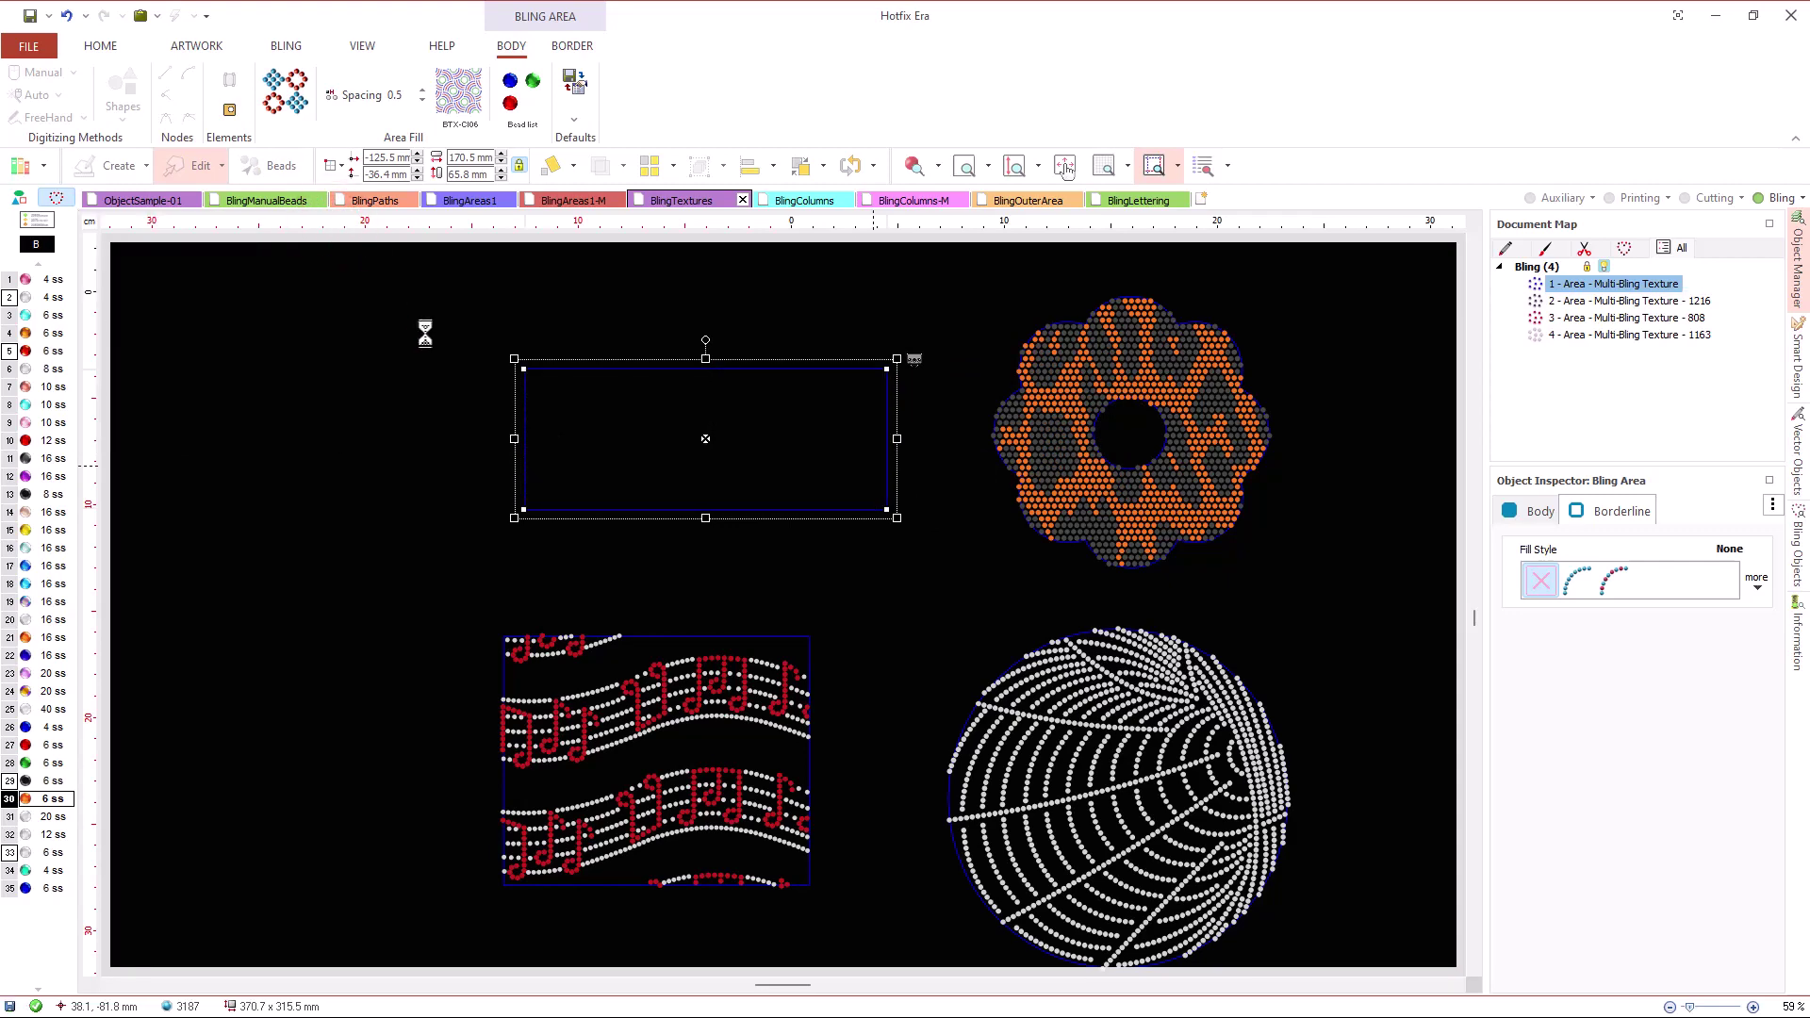
{"action": "left_click", "coordinate": [420, 427]}
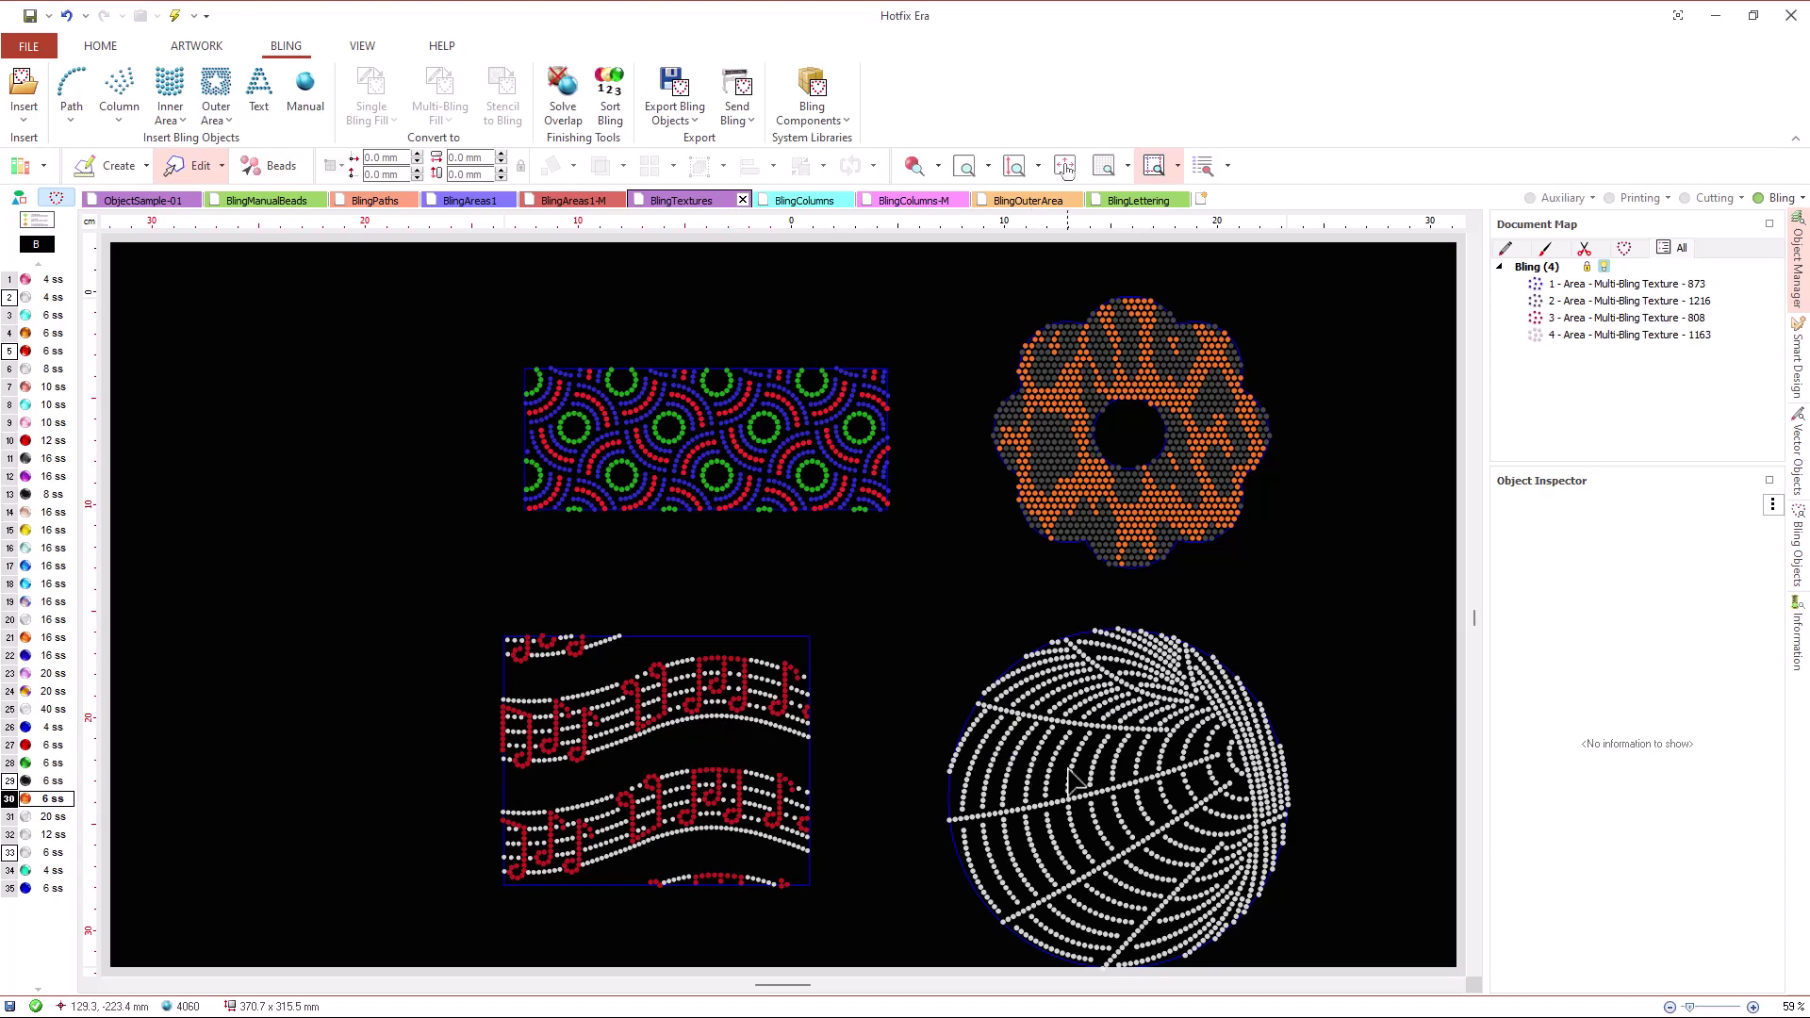
{"action": "scroll", "coordinate": [837, 545], "scroll_direction": "down", "scroll_amount": 2}
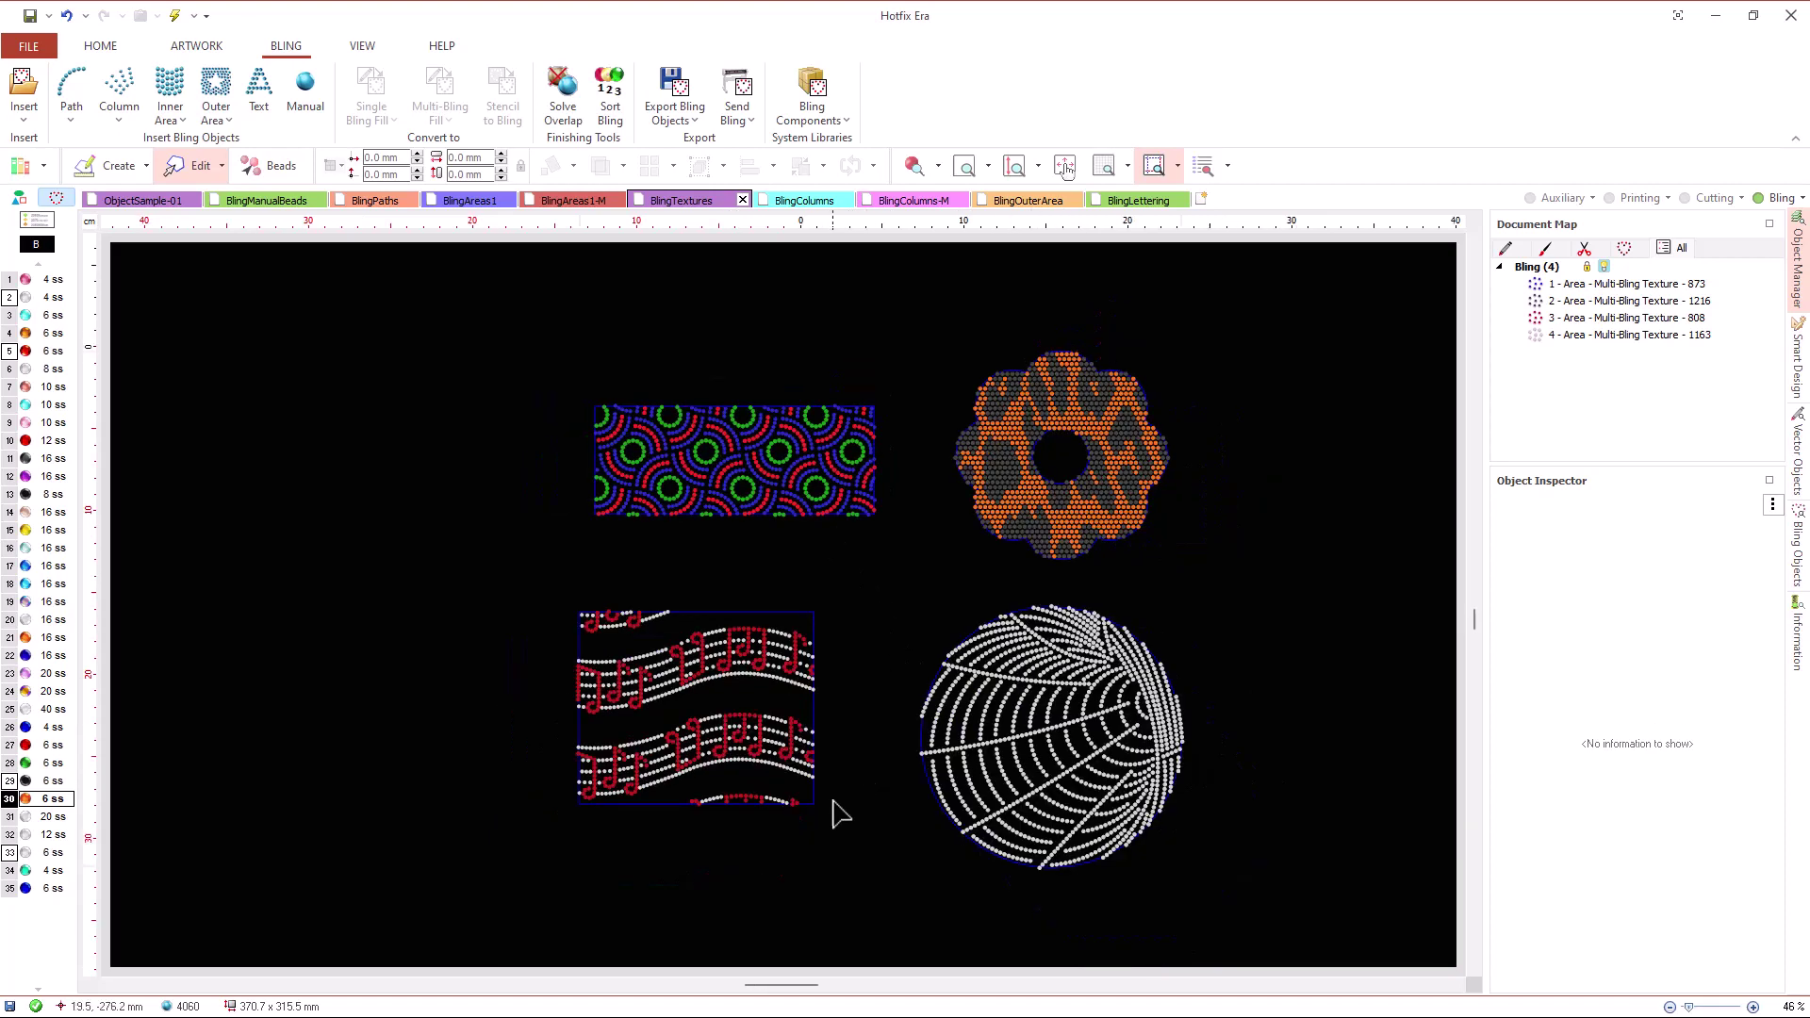
{"action": "scroll", "coordinate": [837, 820], "scroll_direction": "up", "scroll_amount": 2}
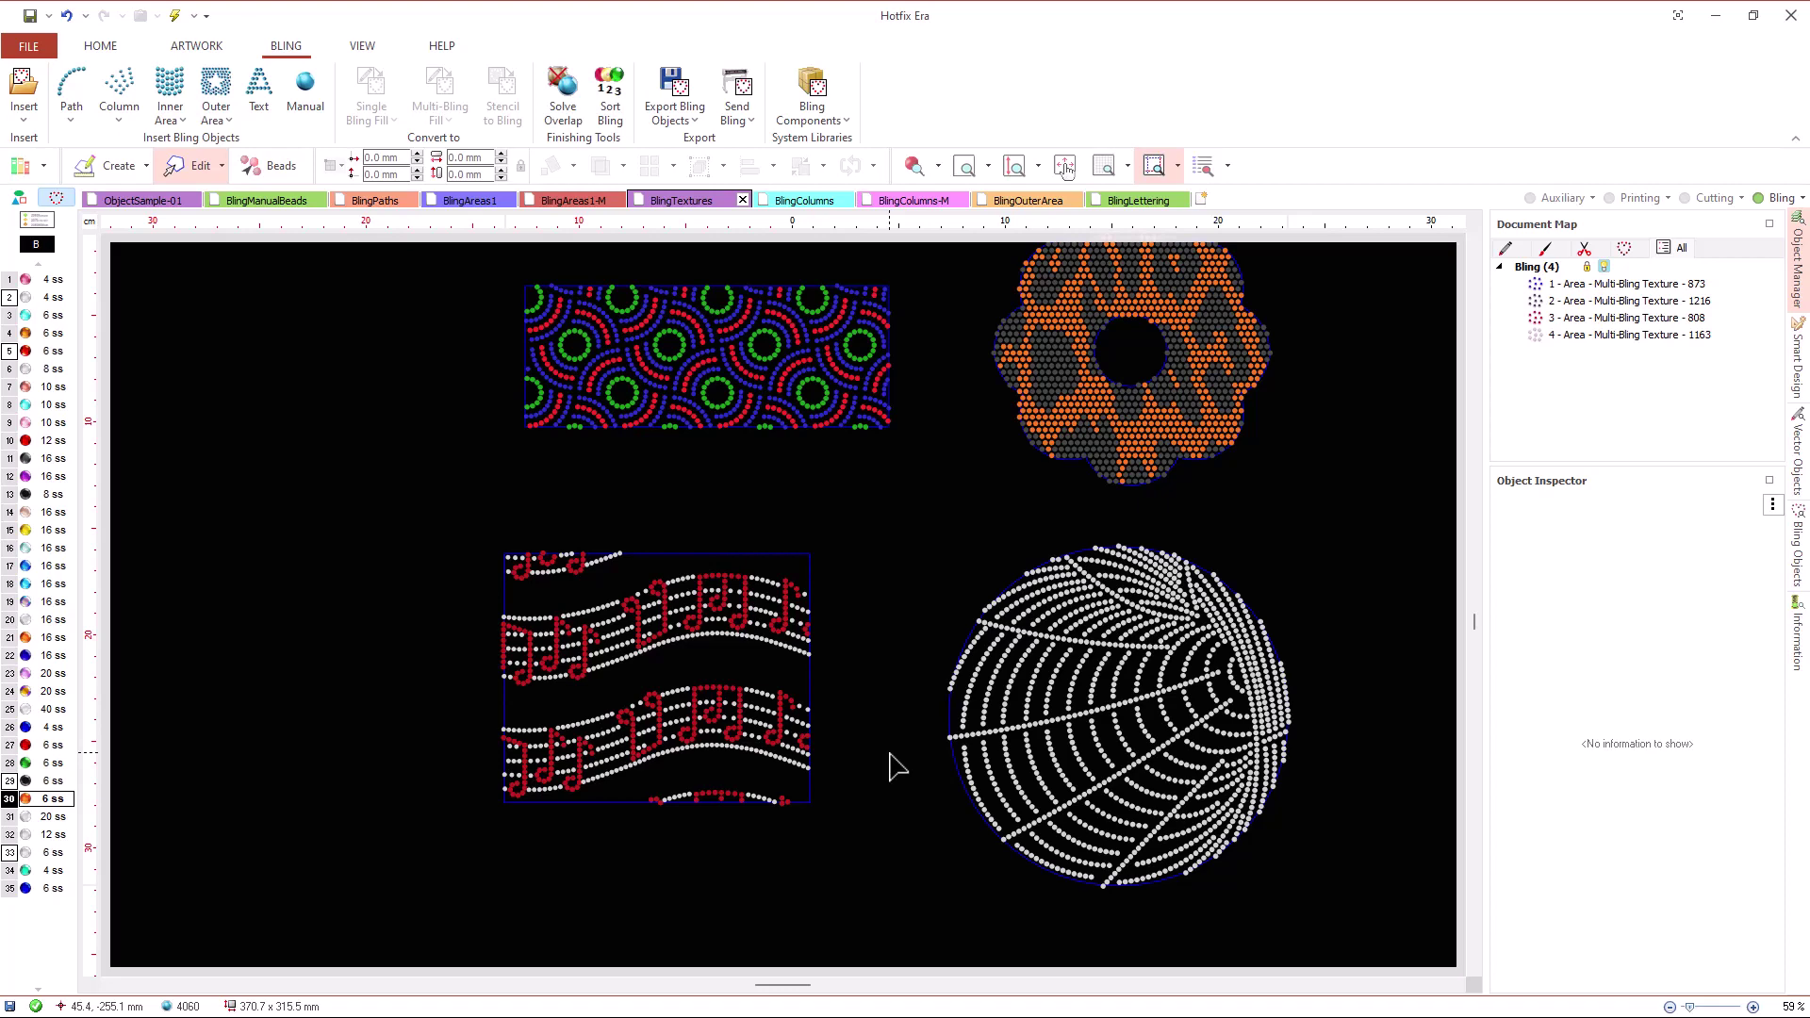
- On the BlingColumns design, set the top white column's rays separation to 5
{"action": "left_click", "coordinate": [801, 202]}
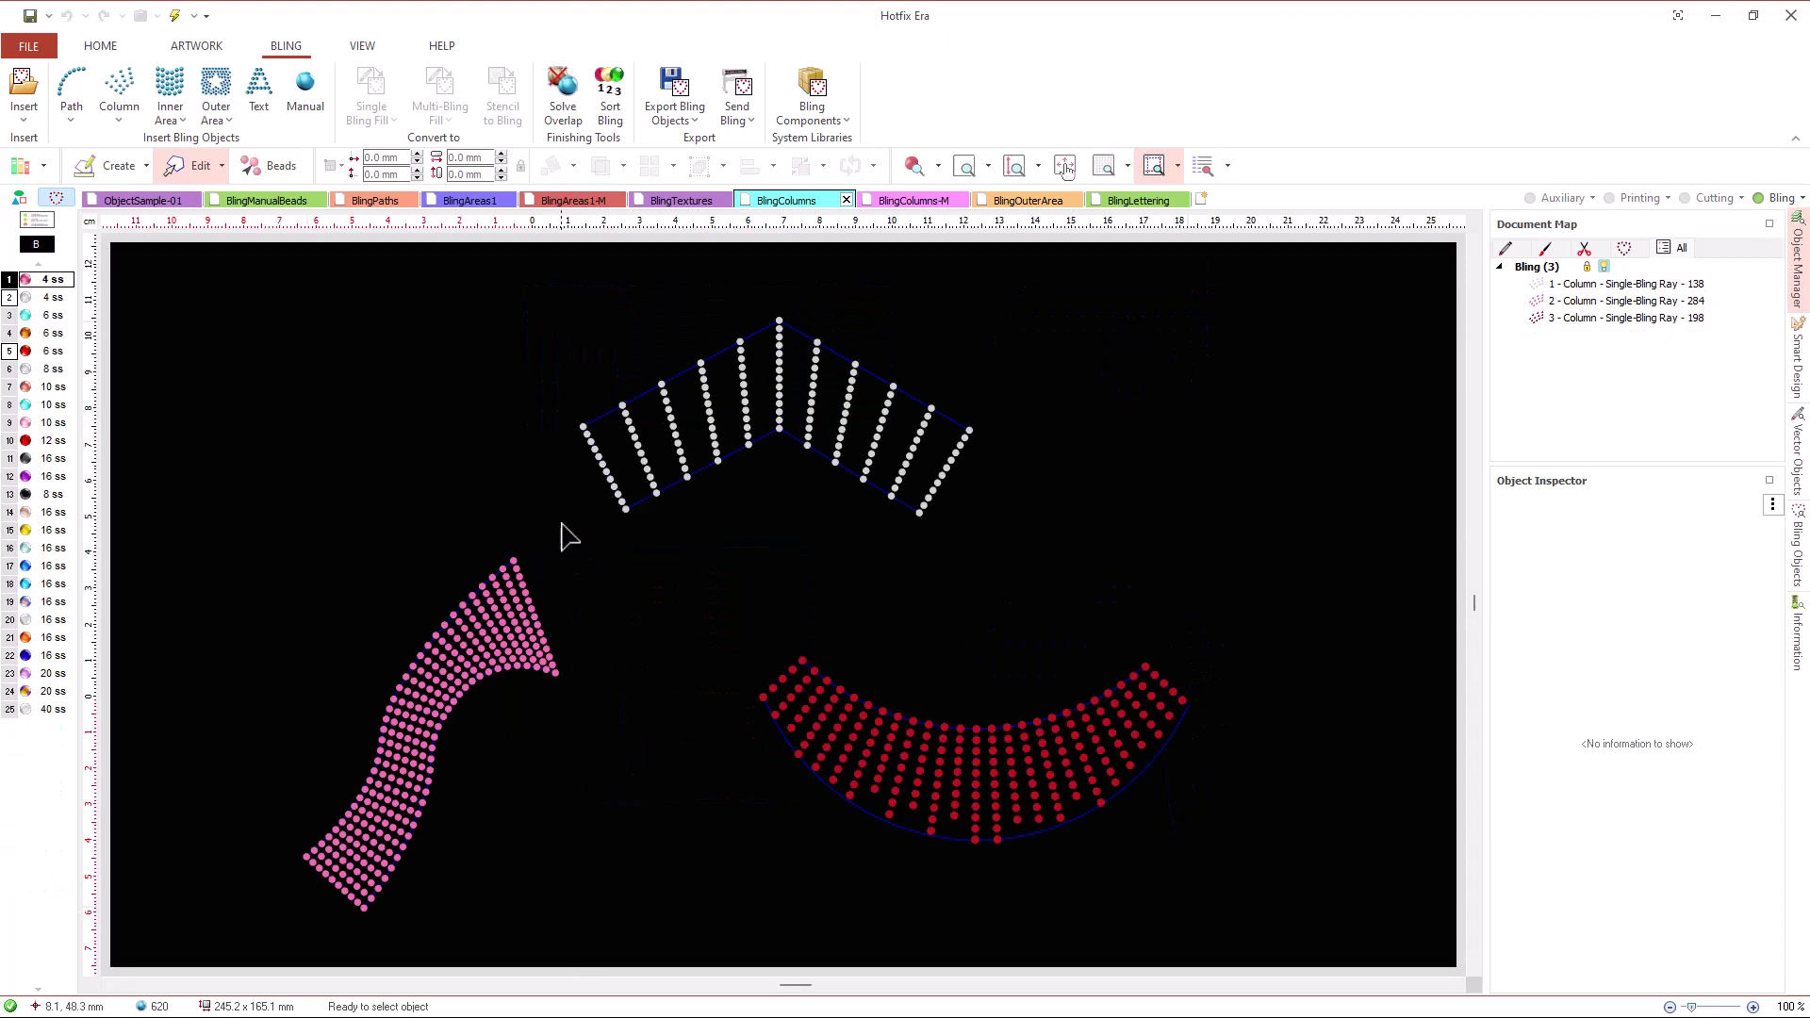
{"action": "left_click", "coordinate": [709, 479]}
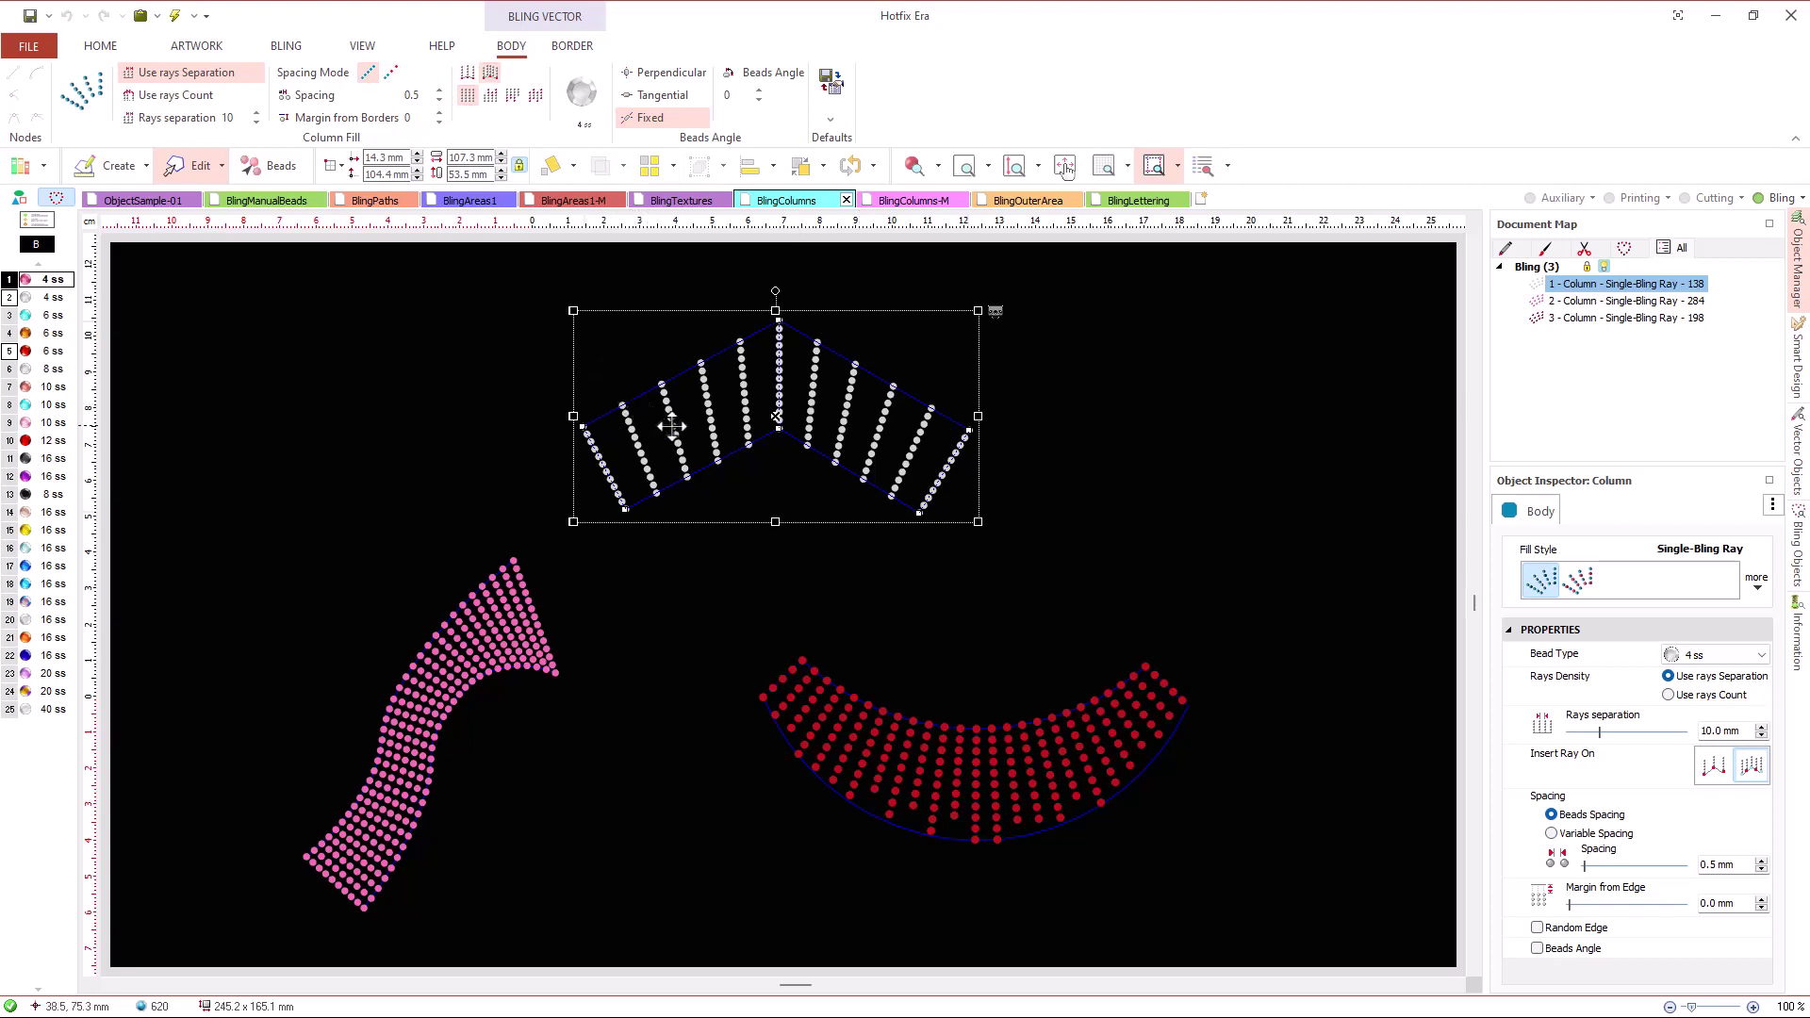
{"action": "left_click", "coordinate": [242, 121]}
{"action": "type", "text": "5"}
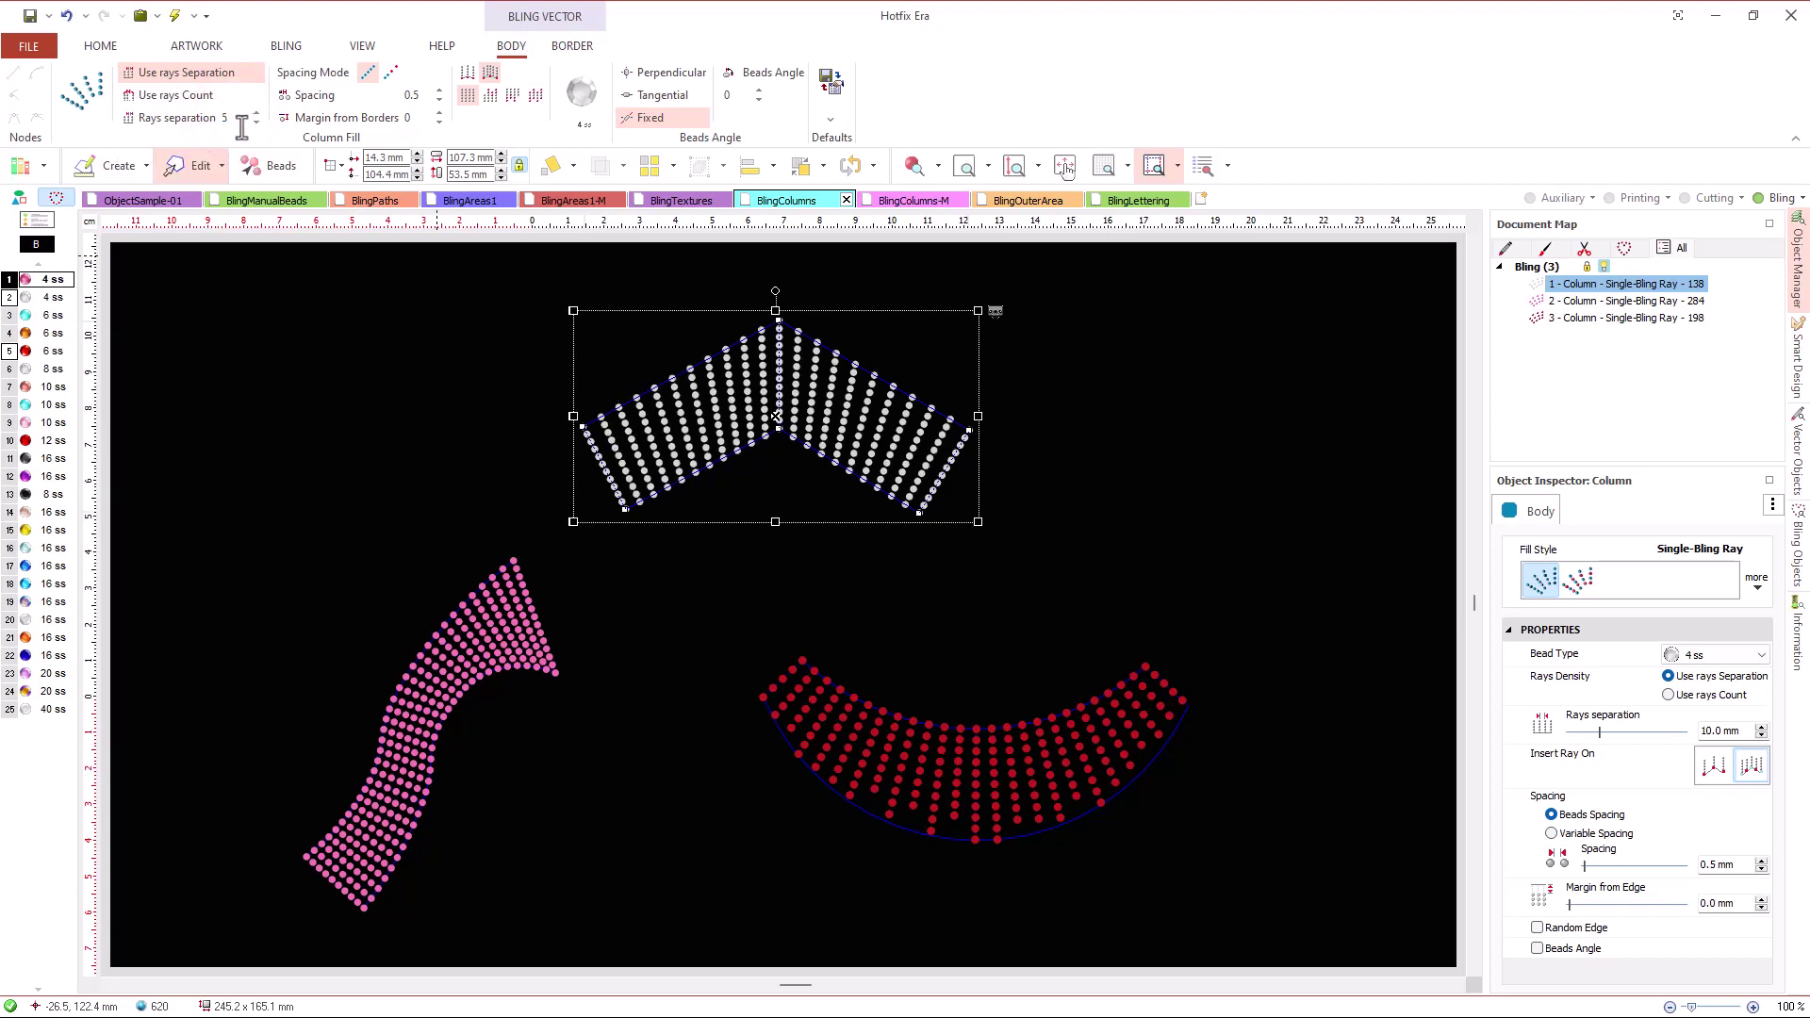
- Try Random Edge styles on the red arc, making it an 89-stone Multi-Bling Ray of 6 ss and 4 ss beads
{"action": "left_click", "coordinate": [907, 779]}
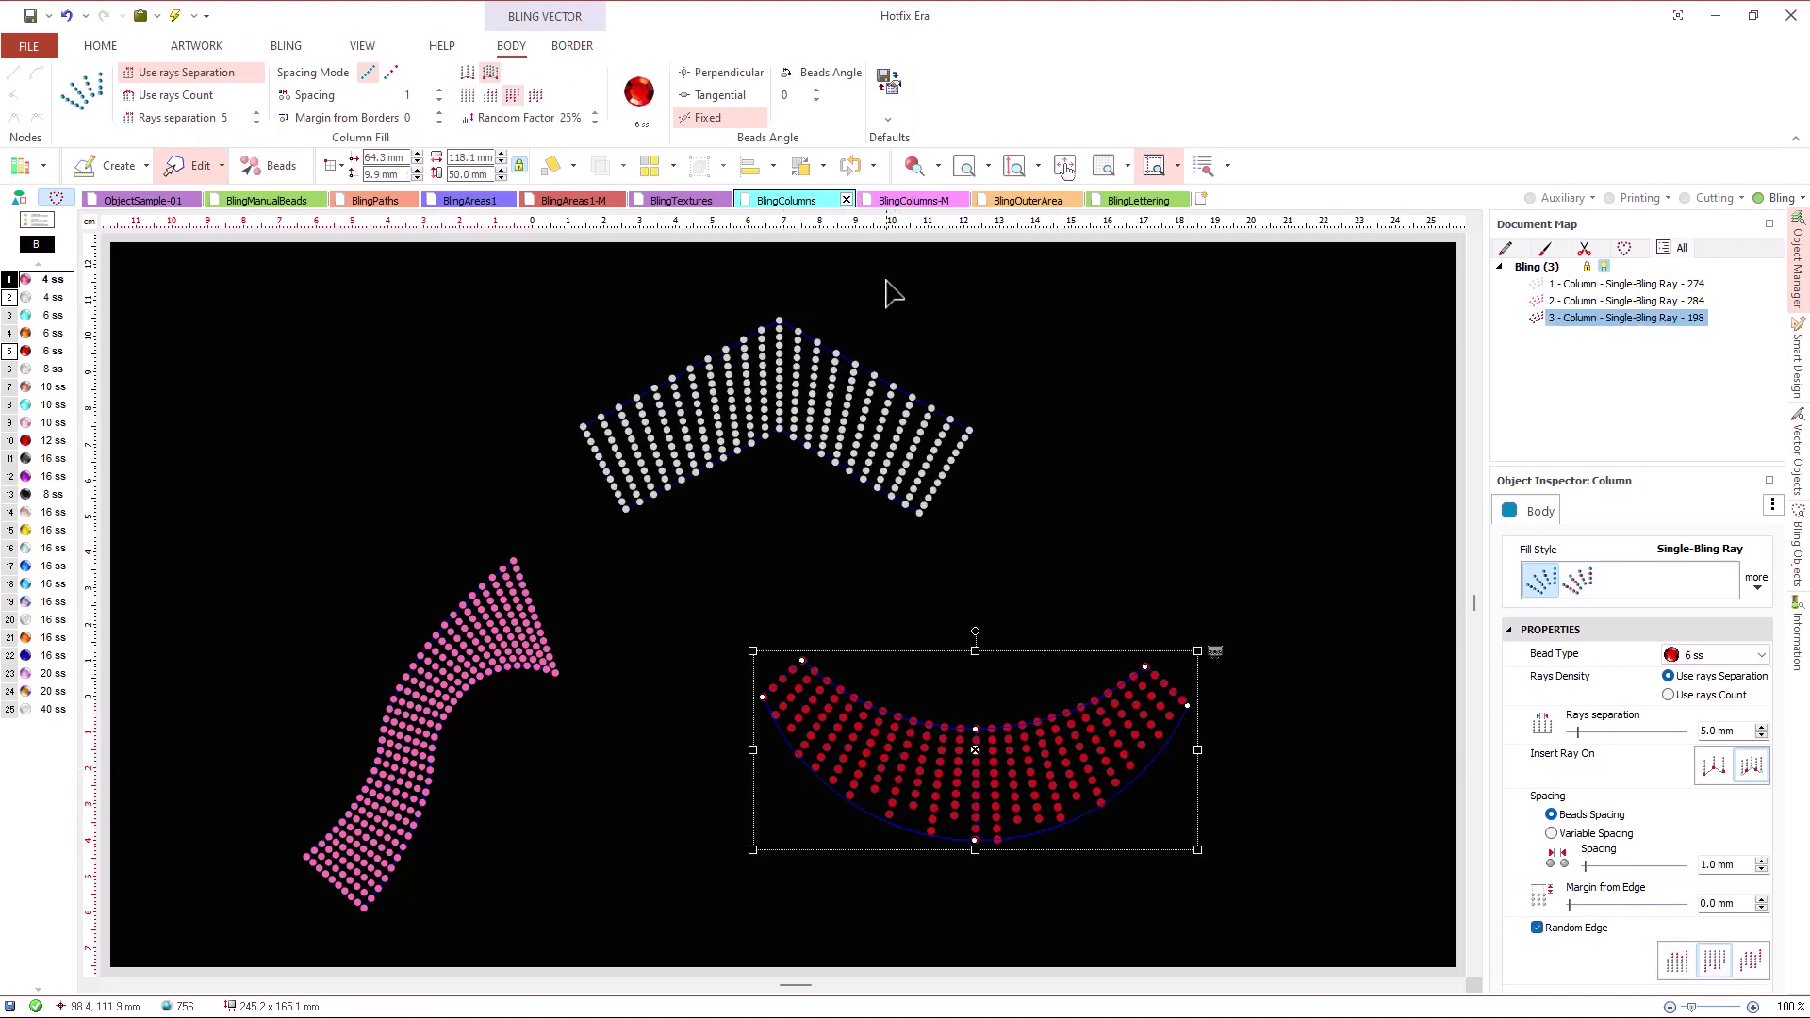
{"action": "left_click", "coordinate": [493, 95]}
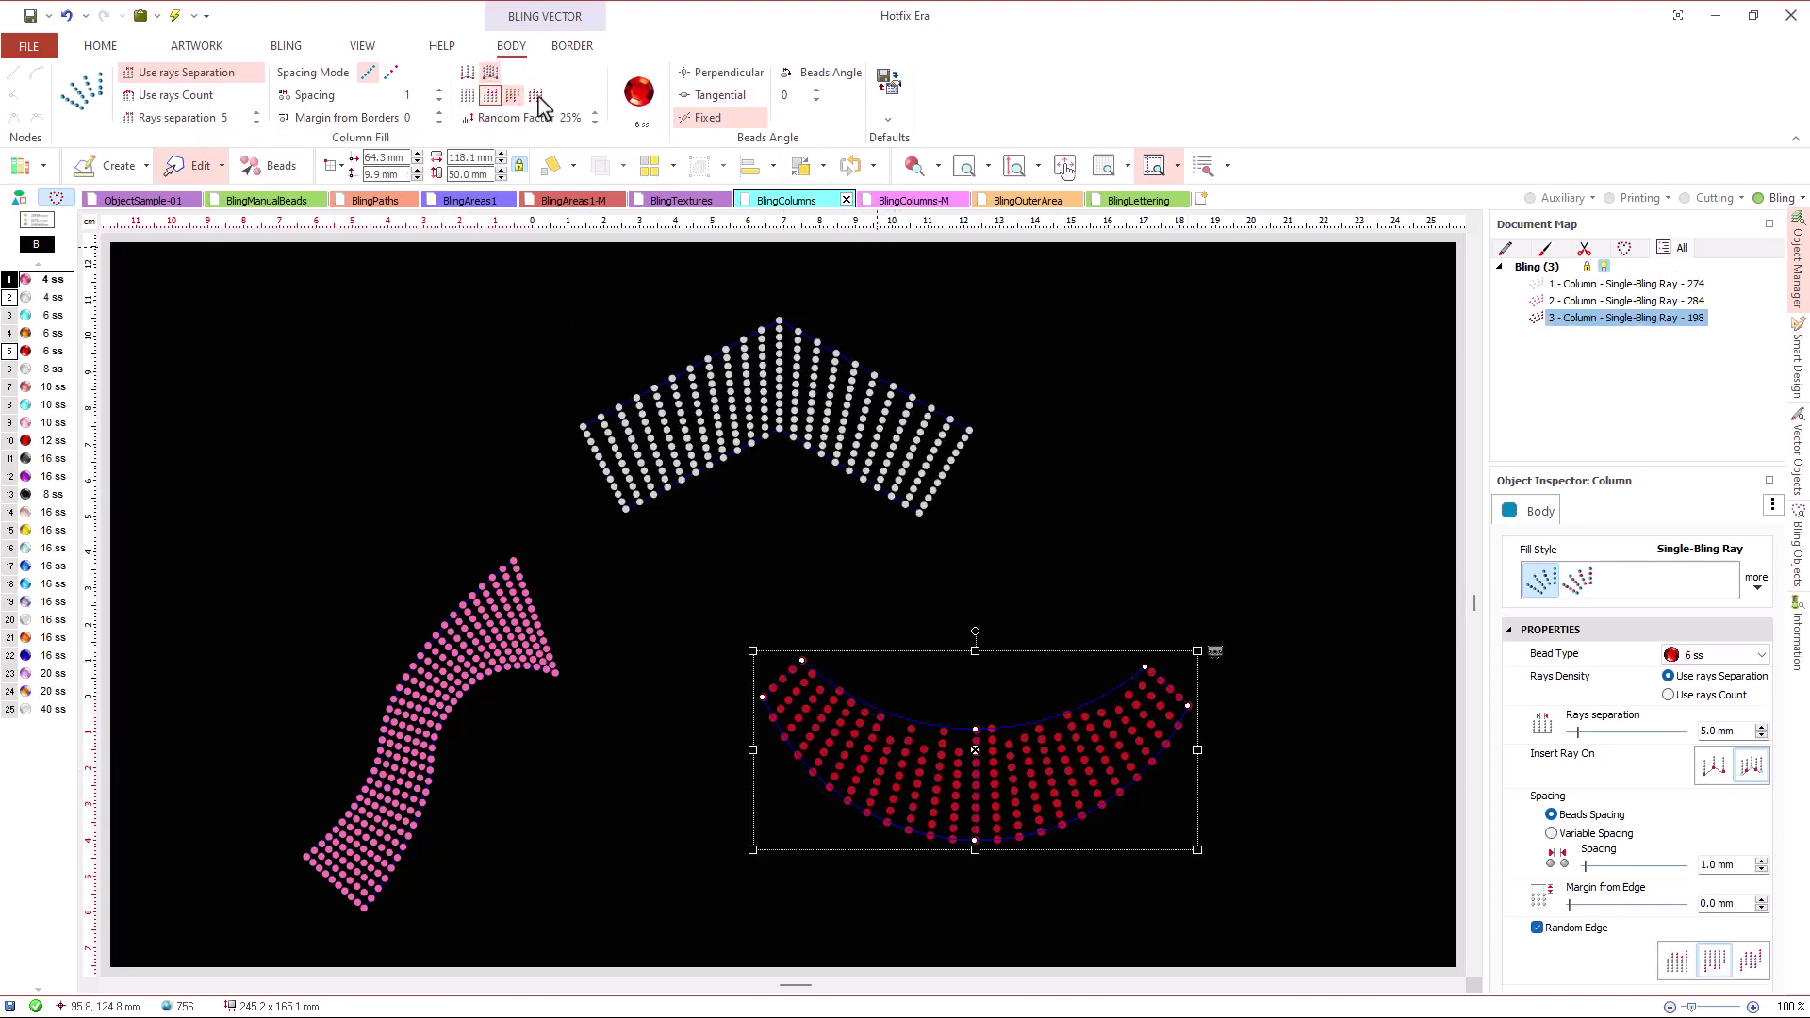
{"action": "left_click", "coordinate": [537, 97]}
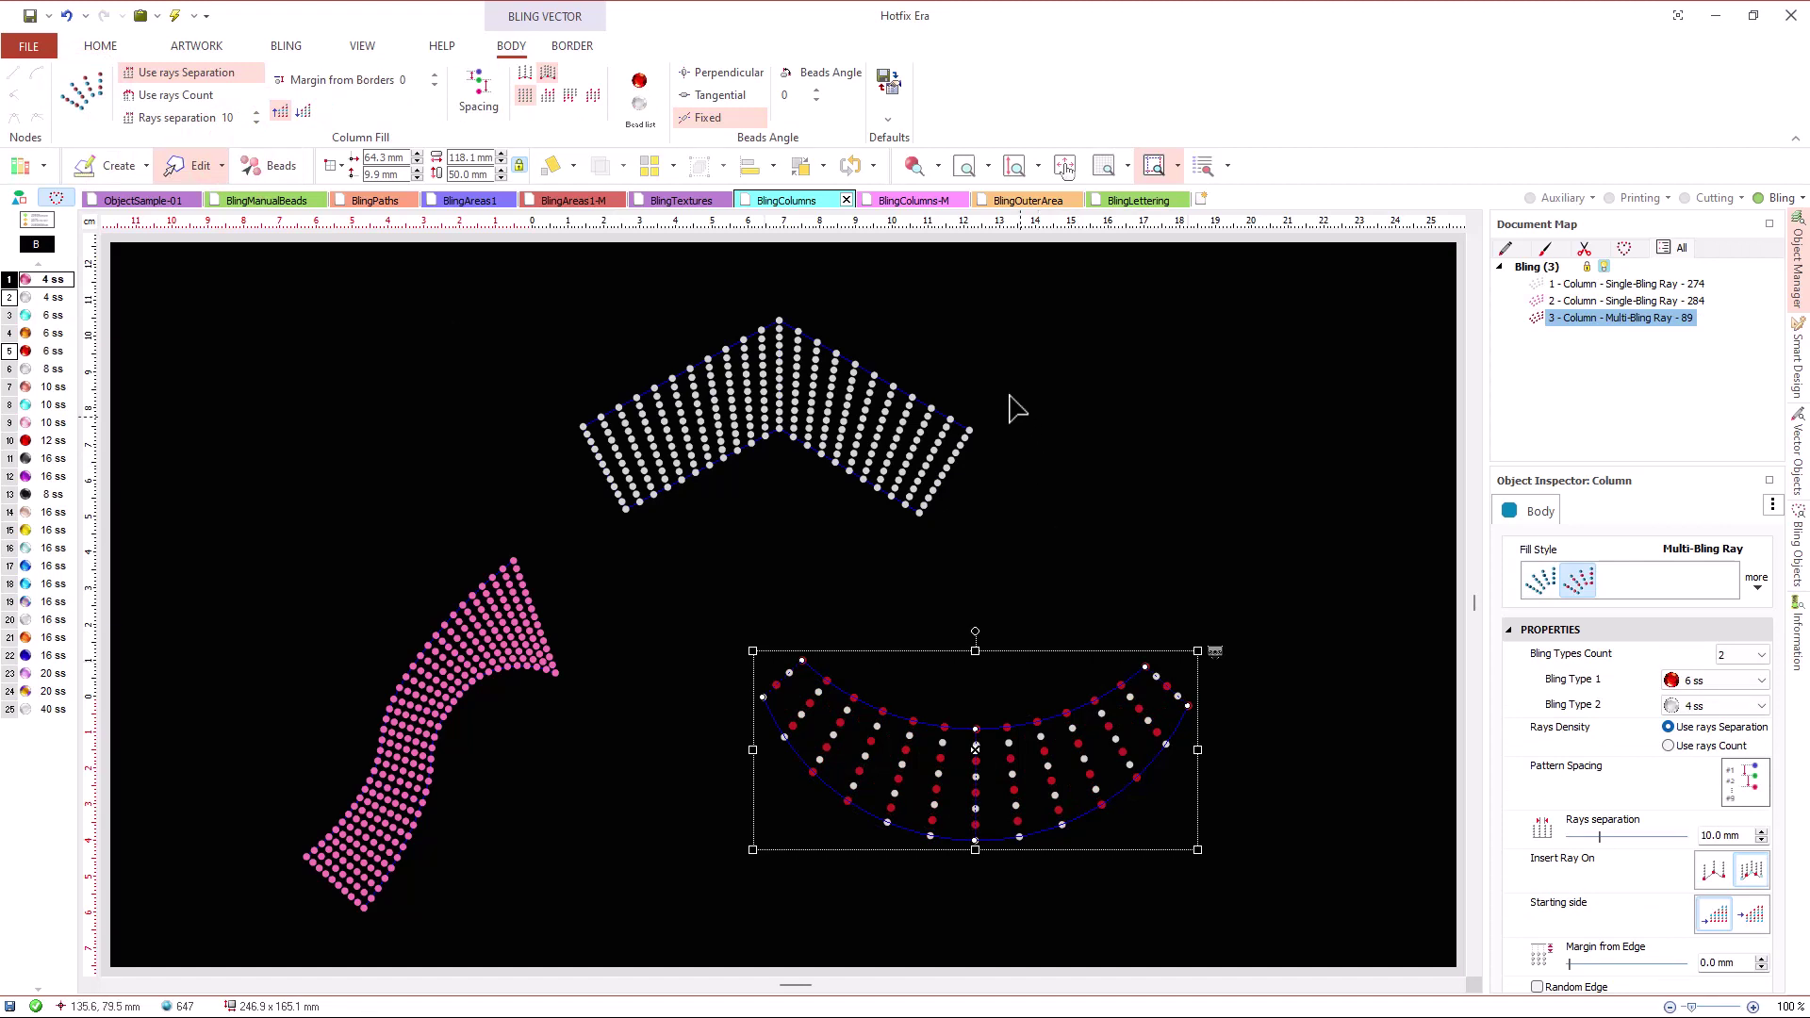
- Open the BlingOuterArea design and view its list of outer area fill types
{"action": "left_click", "coordinate": [1009, 202]}
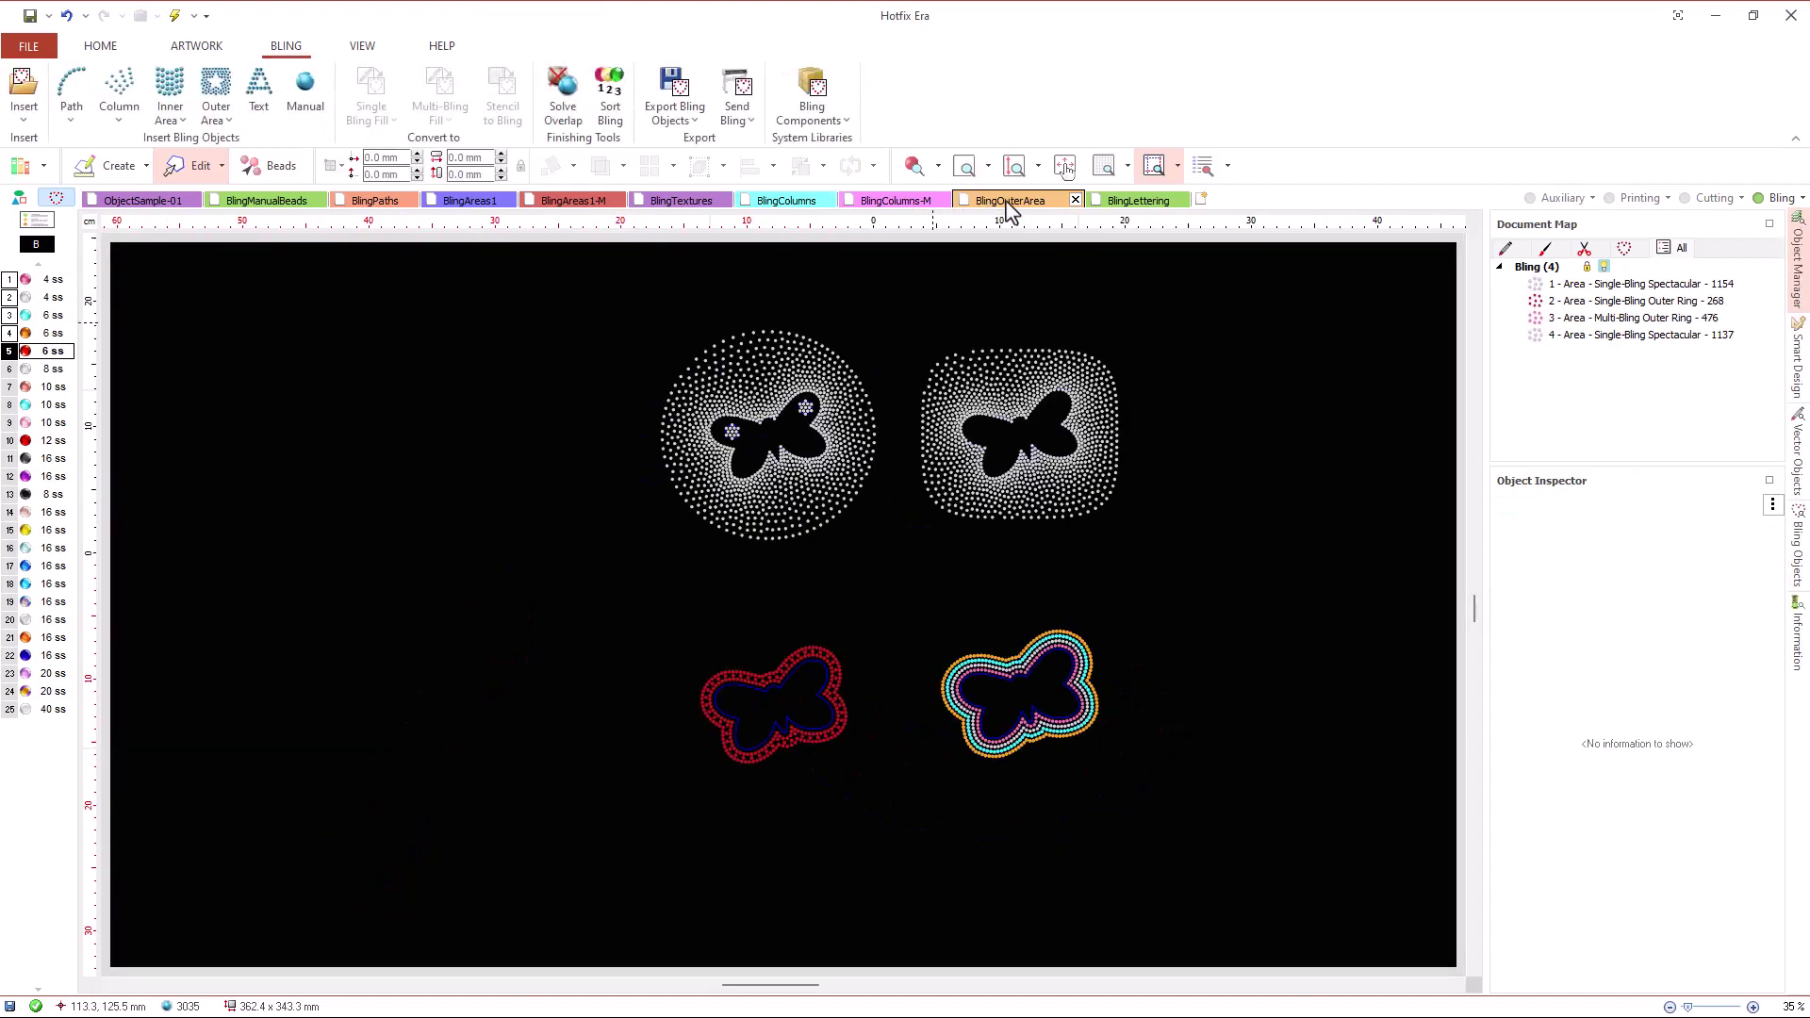
{"action": "scroll", "coordinate": [862, 400], "scroll_direction": "up", "scroll_amount": 1}
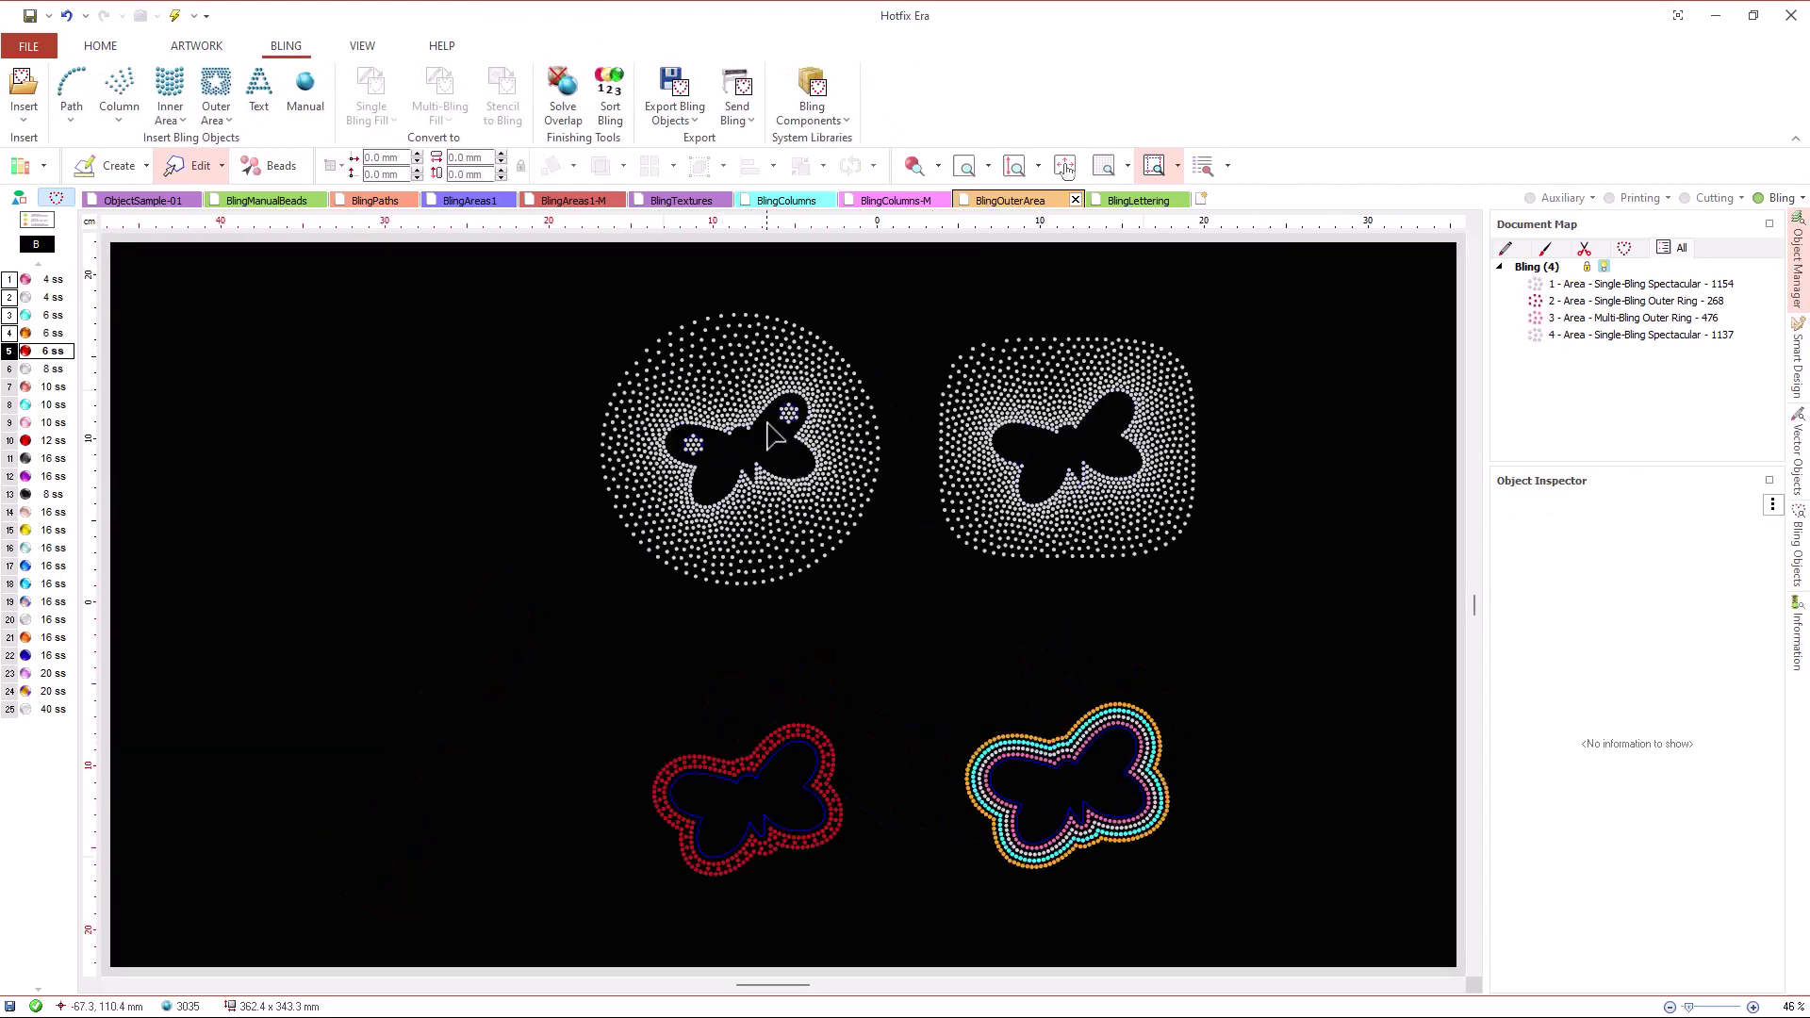
{"action": "scroll", "coordinate": [773, 434], "scroll_direction": "up", "scroll_amount": 1}
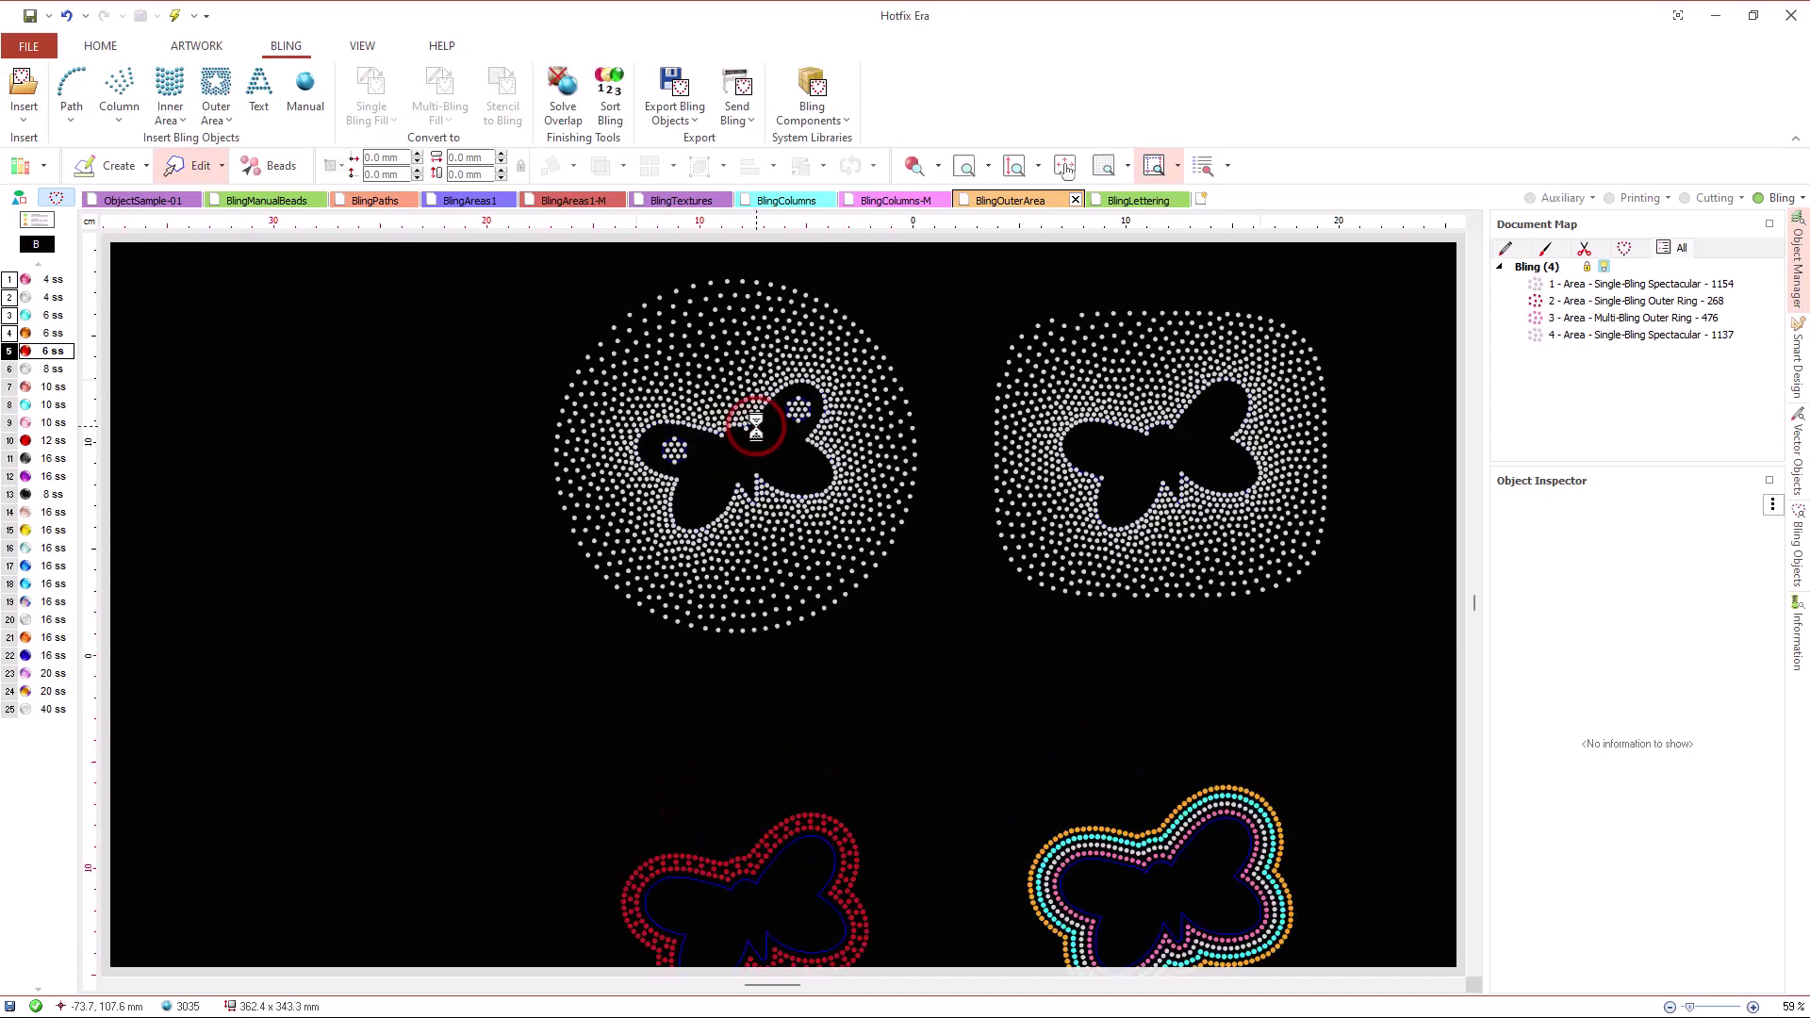
{"action": "left_click", "coordinate": [783, 436]}
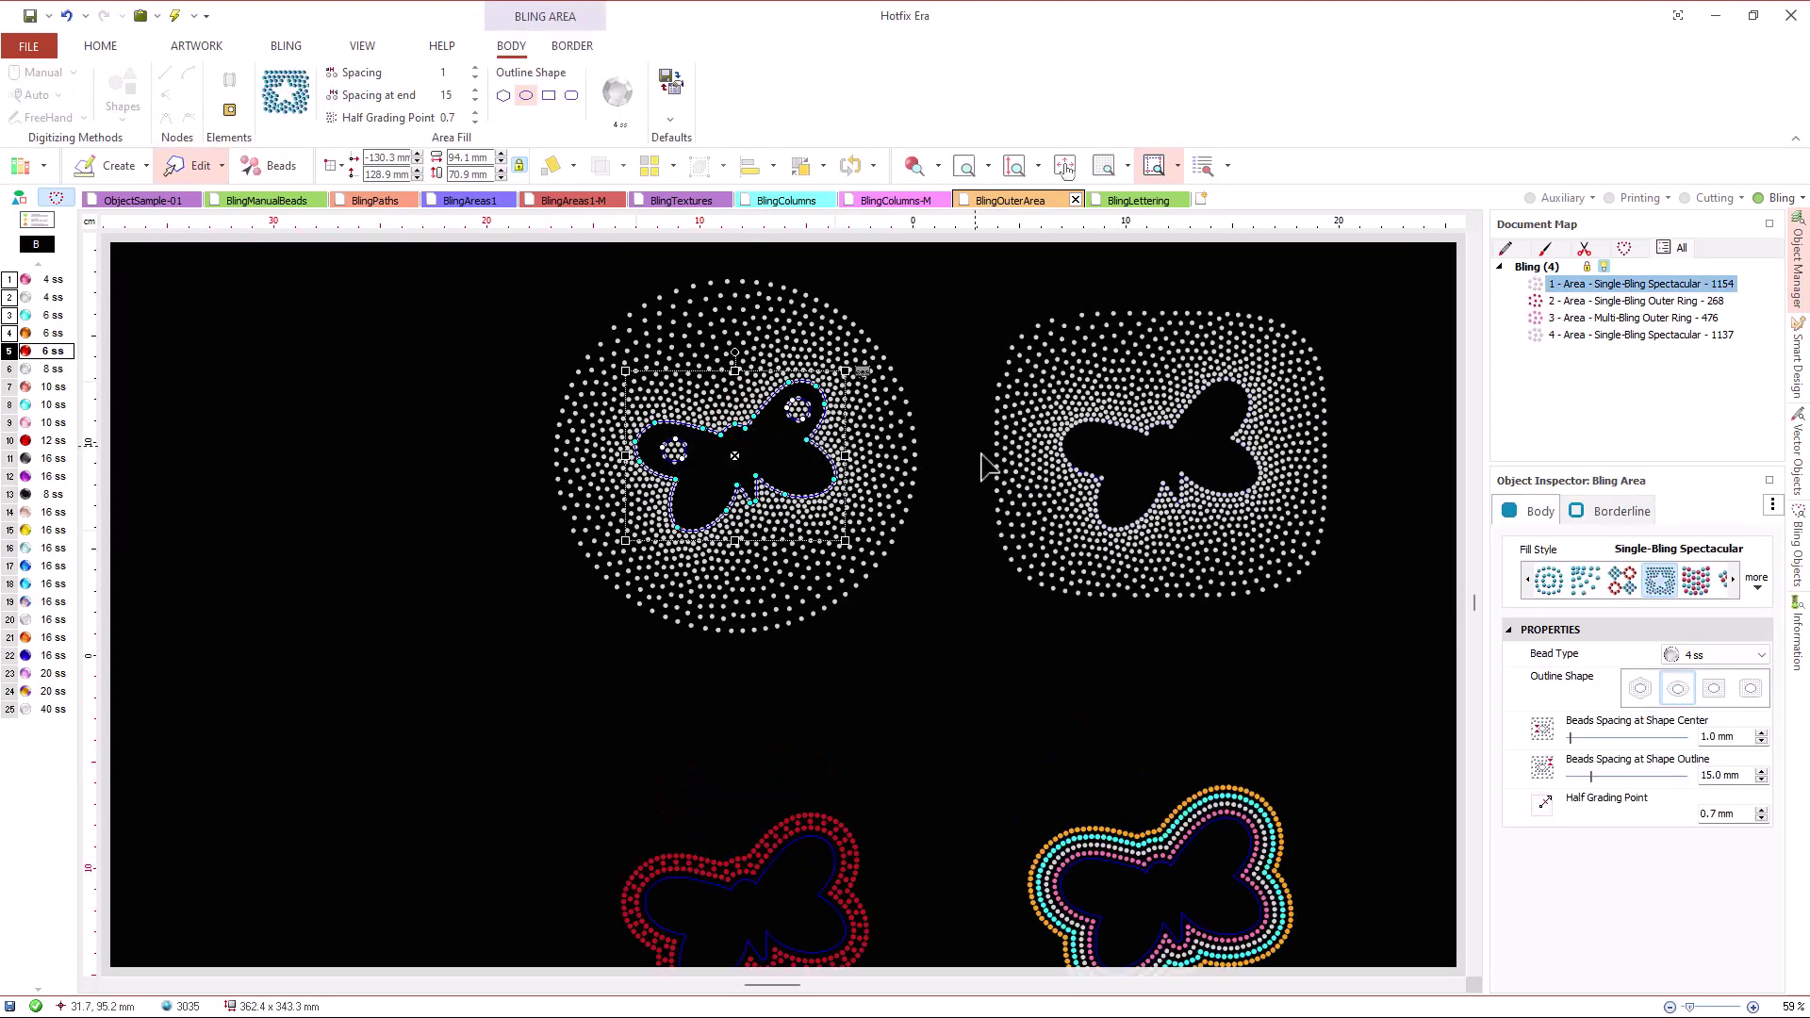
{"action": "left_click", "coordinate": [1026, 492]}
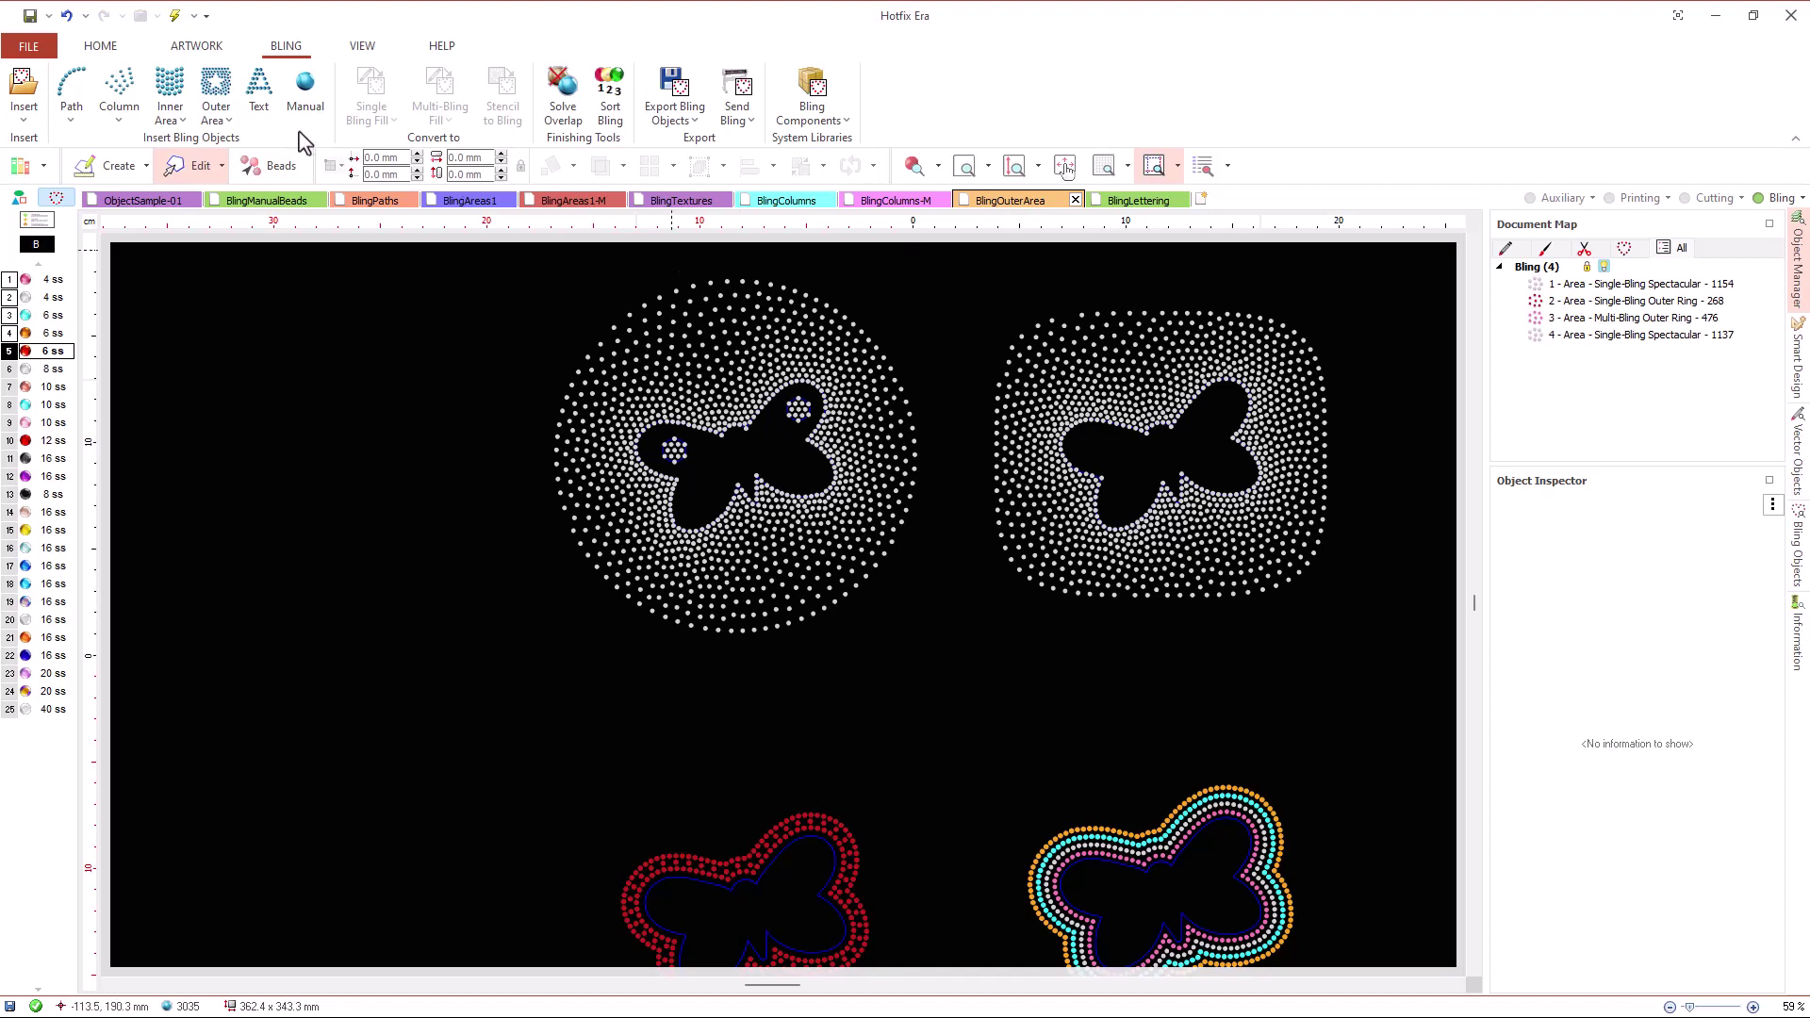
{"action": "left_click", "coordinate": [209, 92]}
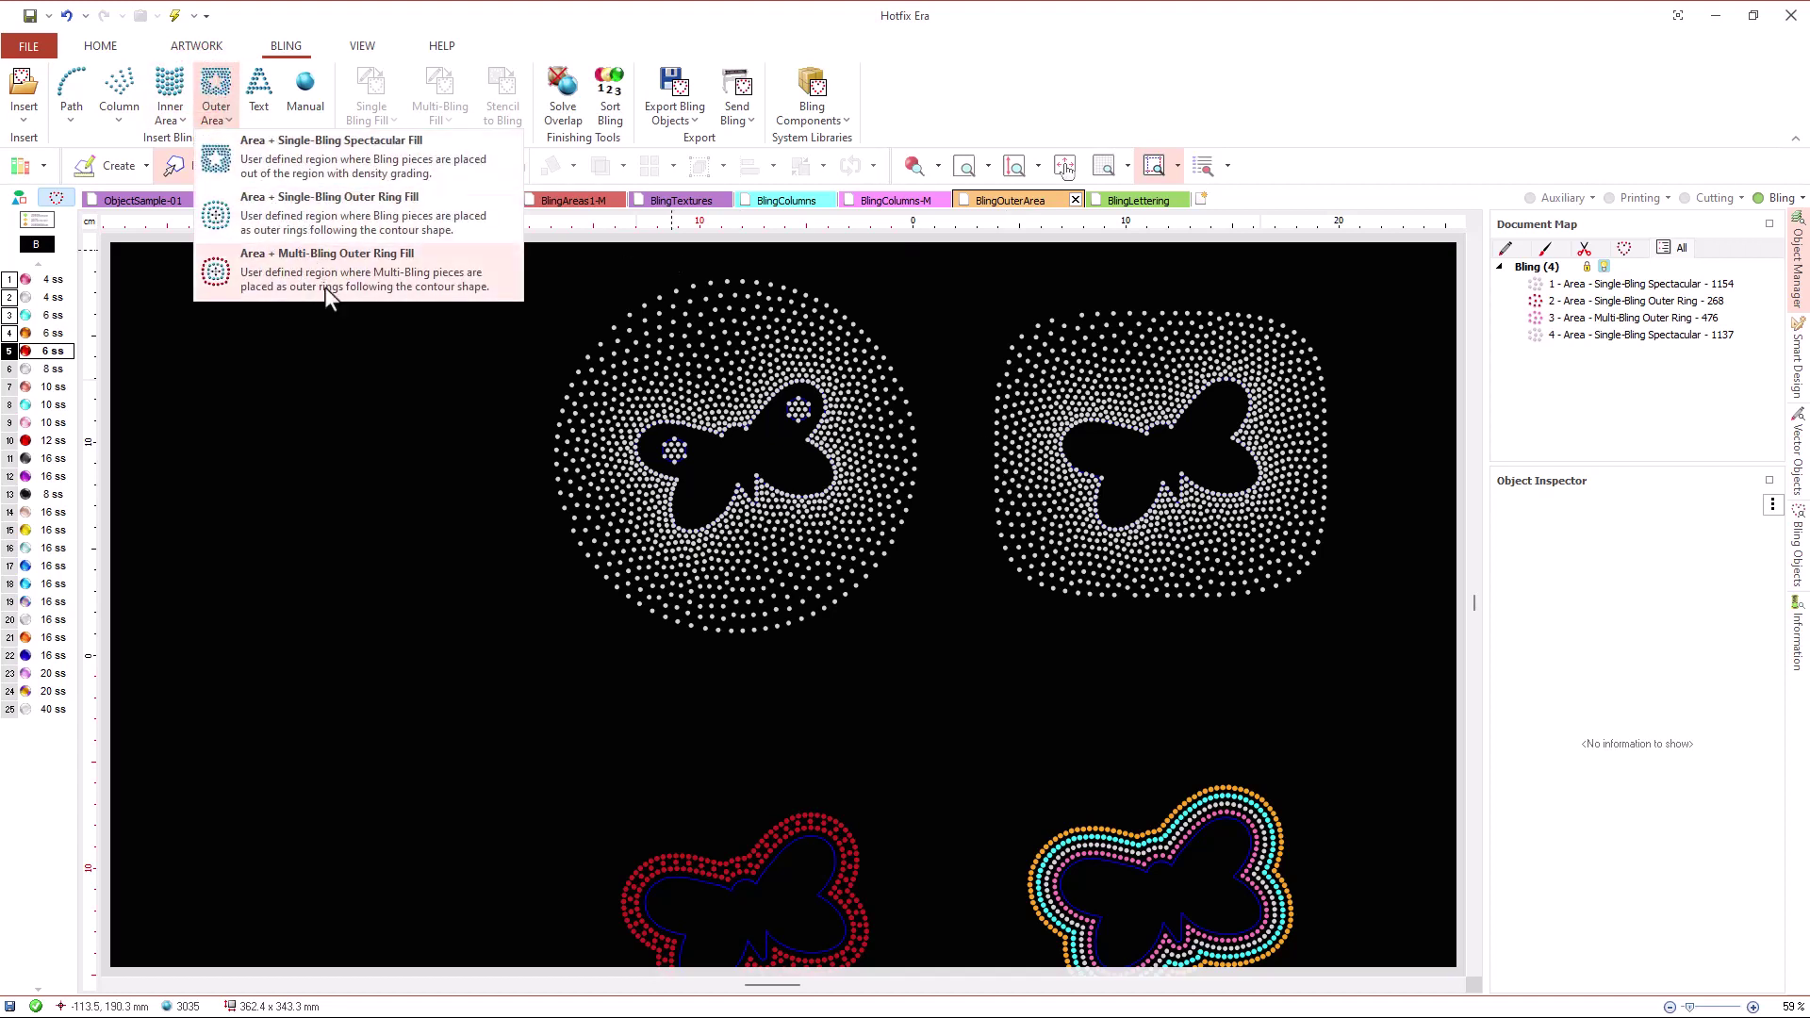
{"action": "left_click", "coordinate": [421, 429]}
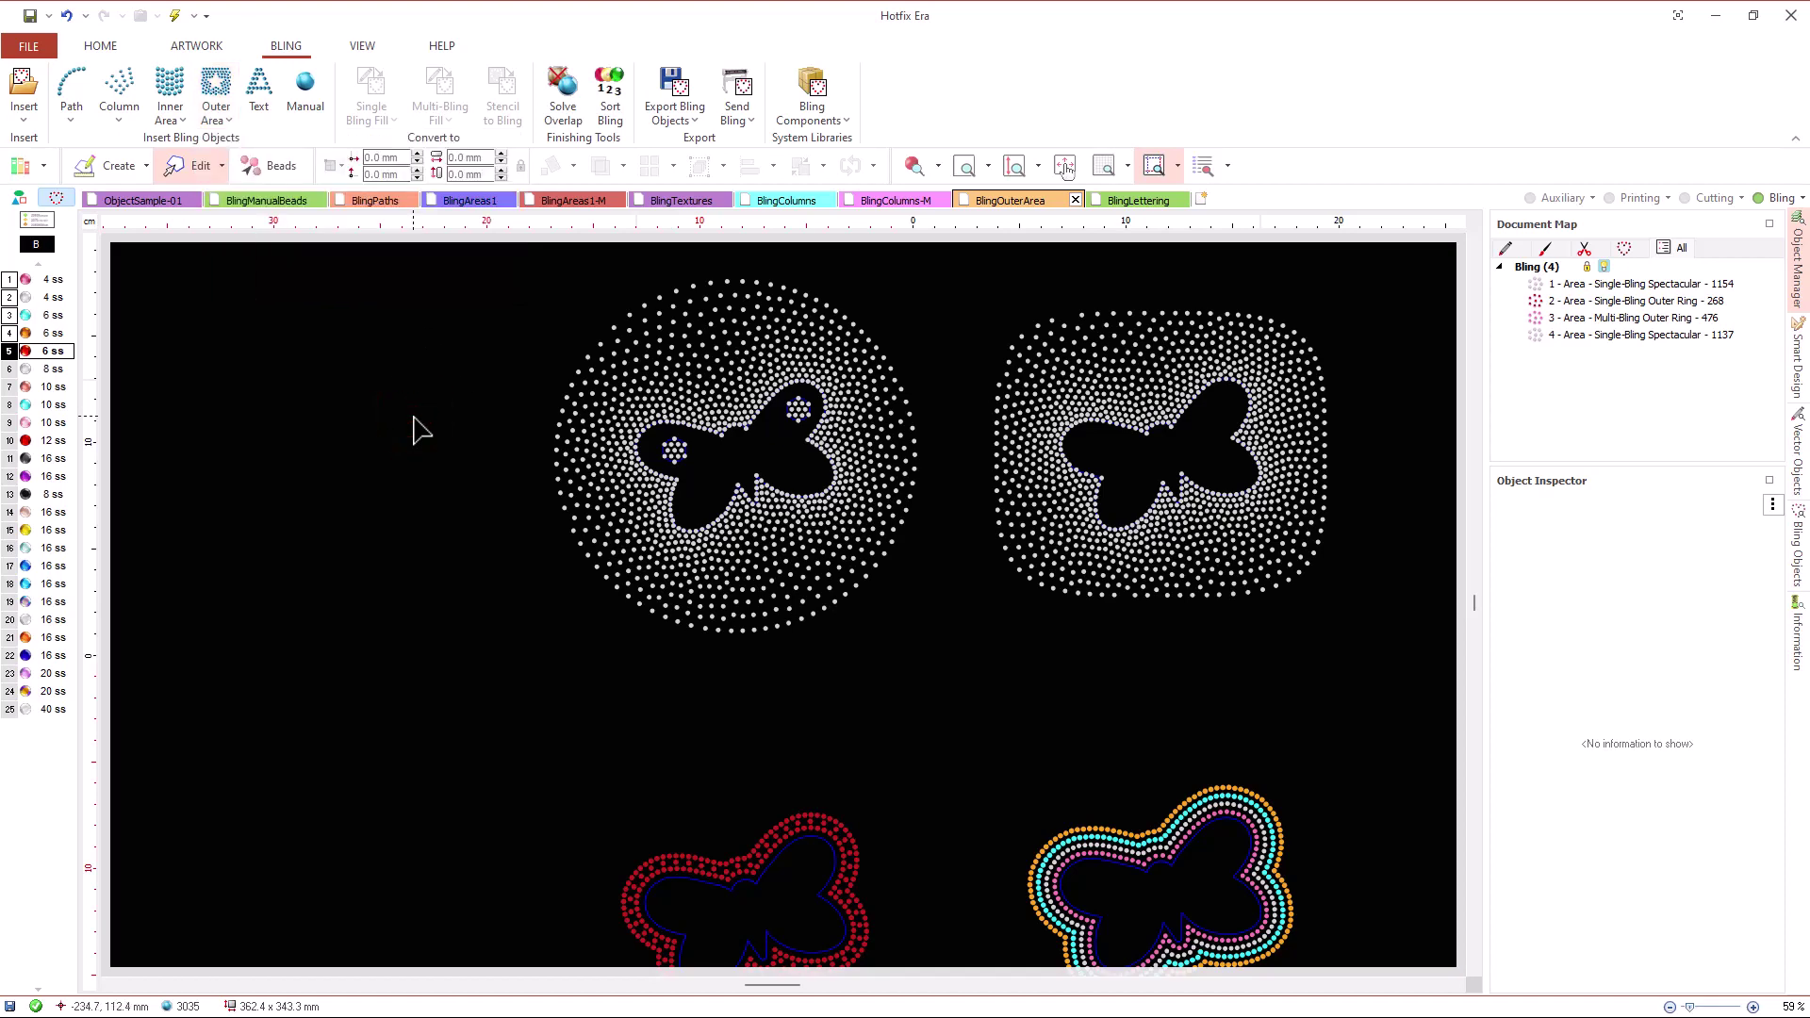
- Customize the left area's Spectacular Fill Density, thinning it from 1154 to 1003 stones
{"action": "left_click", "coordinate": [753, 424]}
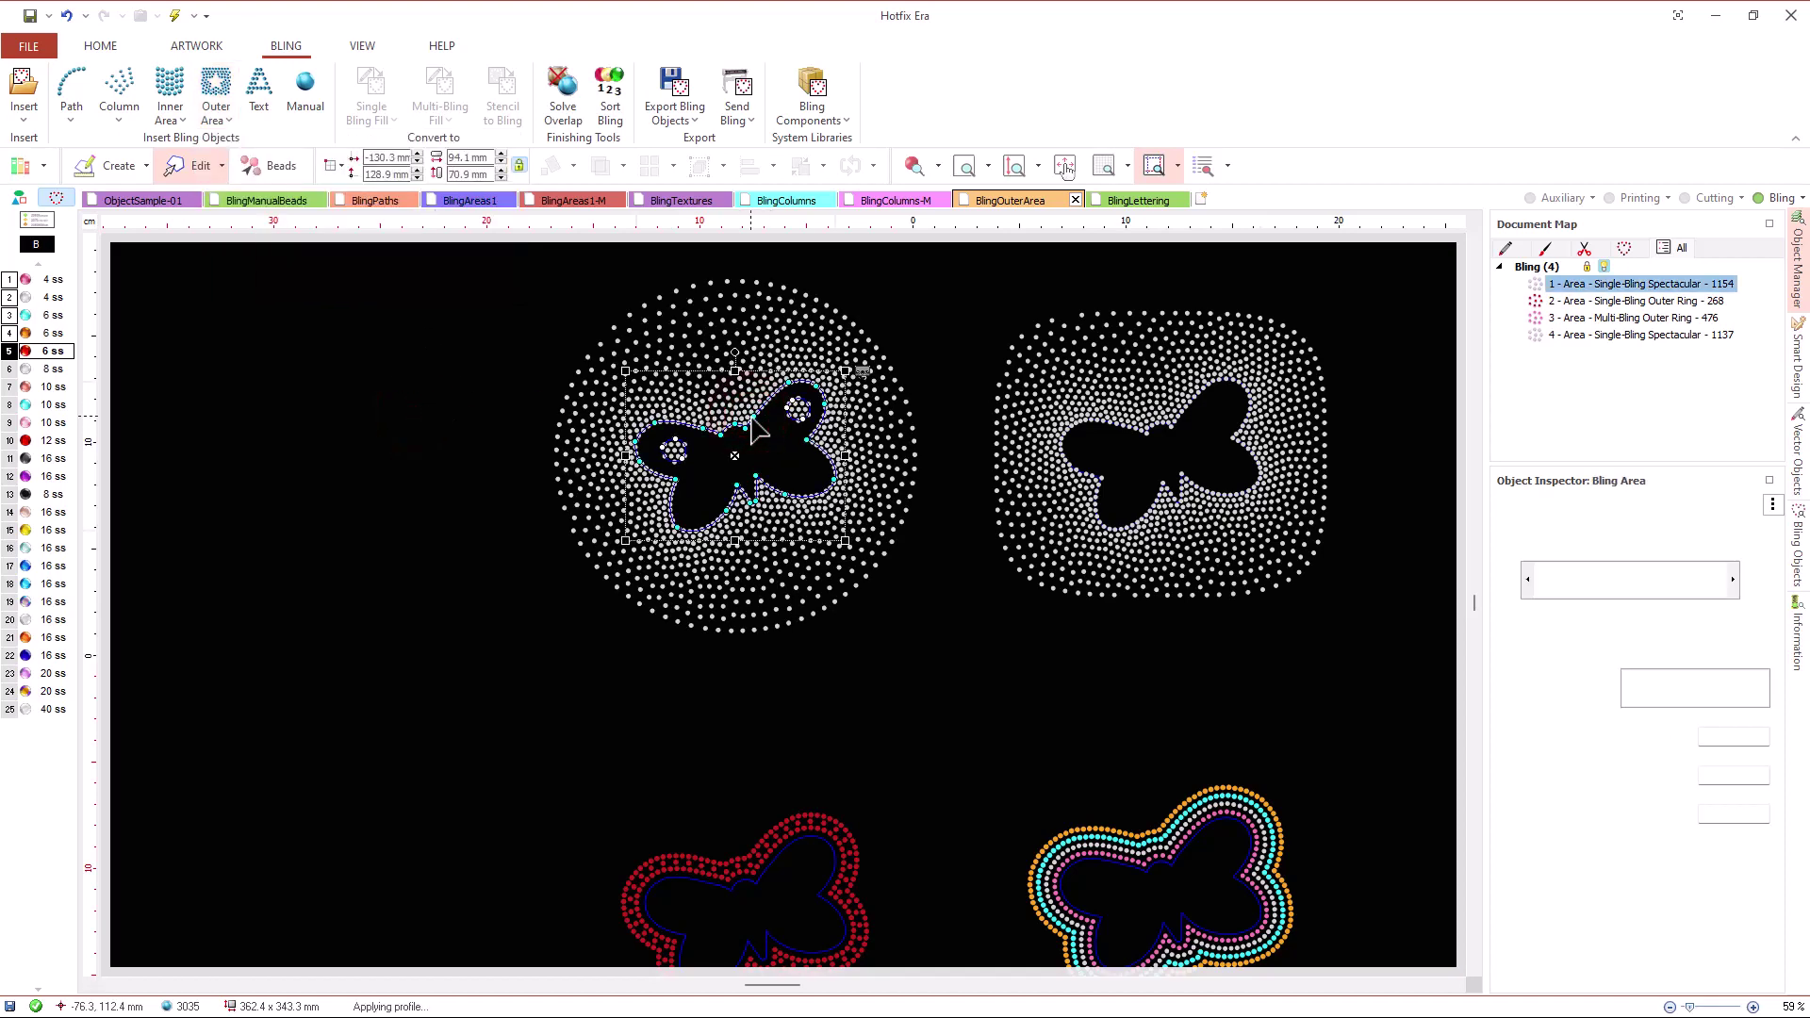
{"action": "right_click", "coordinate": [864, 371]}
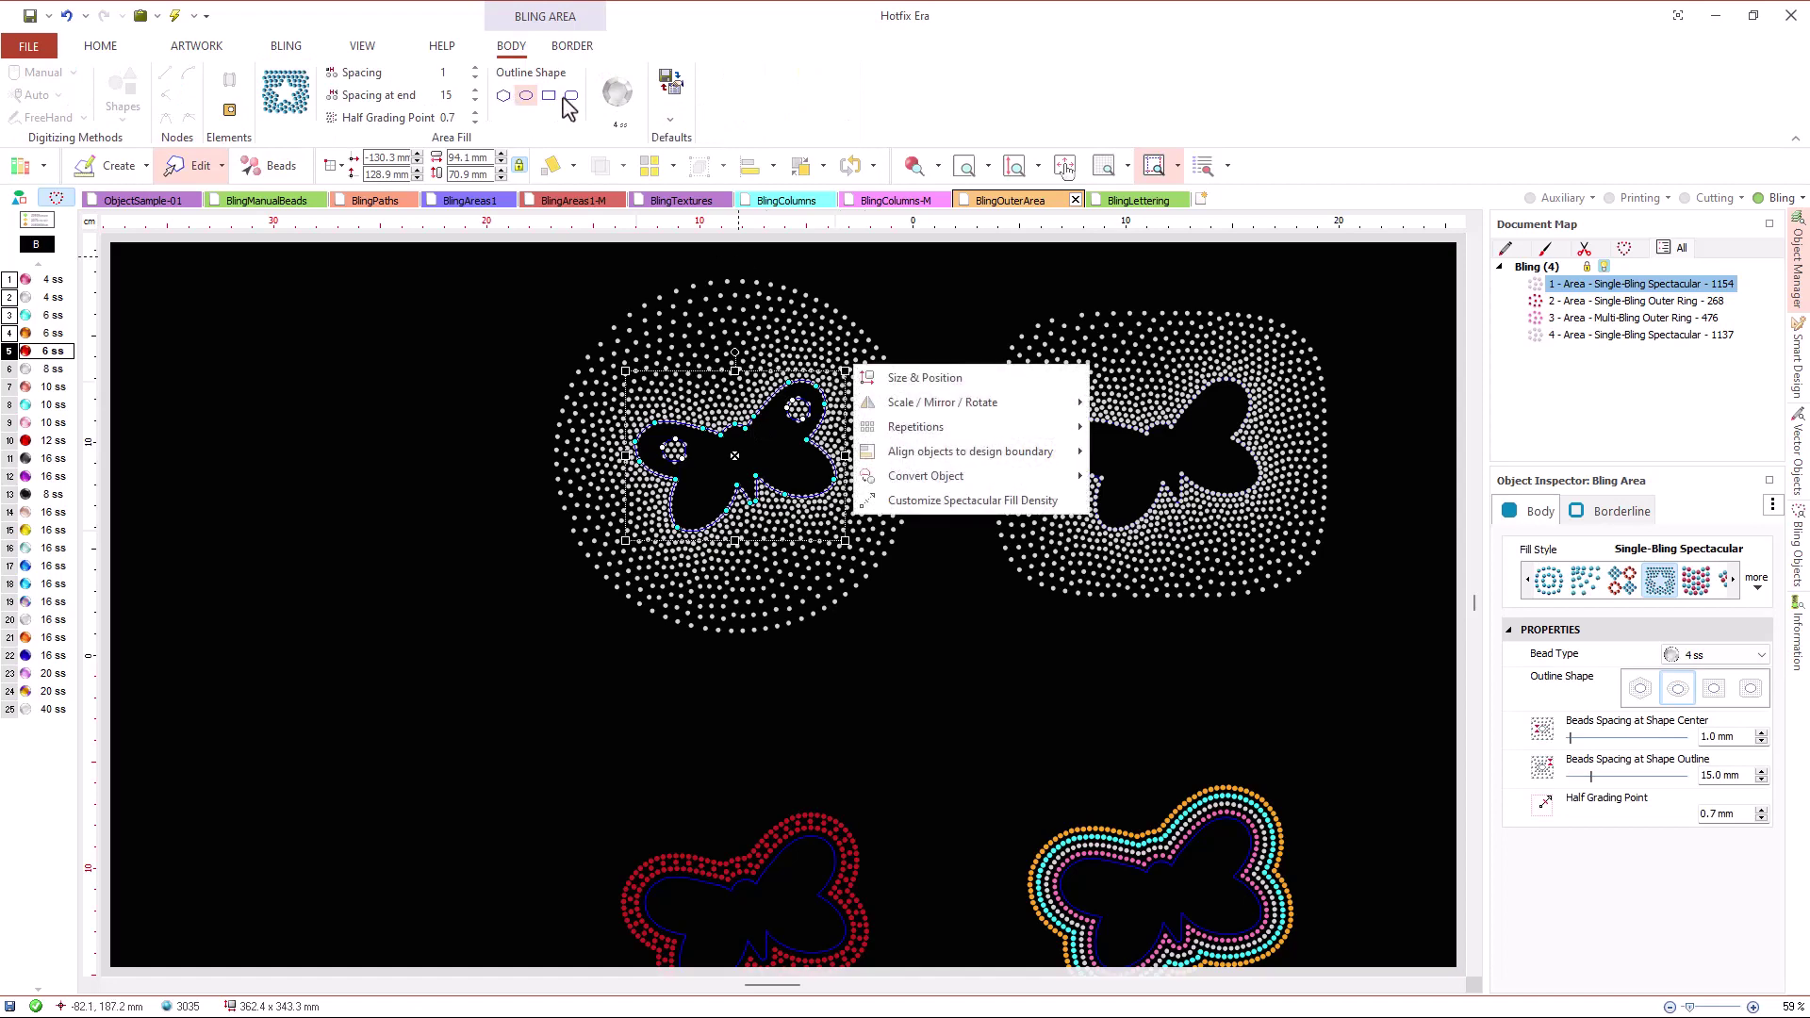
{"action": "key", "text": "Escape"}
{"action": "right_click", "coordinate": [858, 369]}
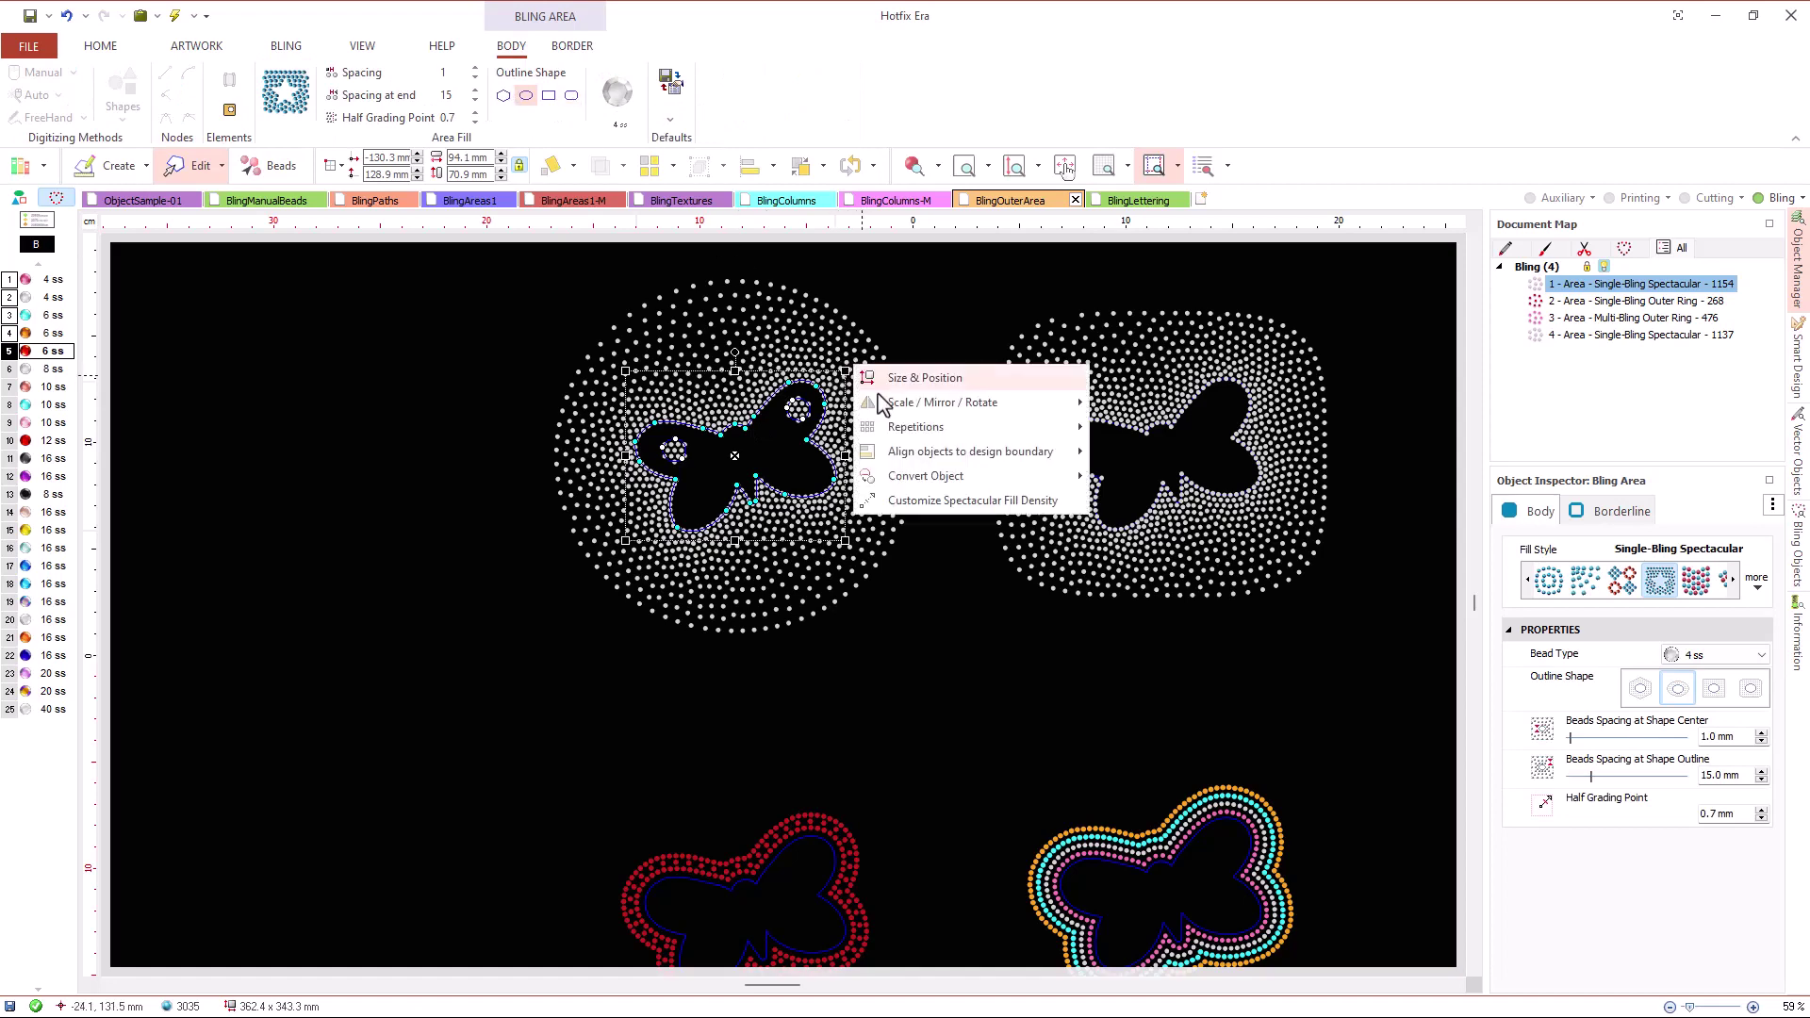
{"action": "left_click", "coordinate": [930, 499]}
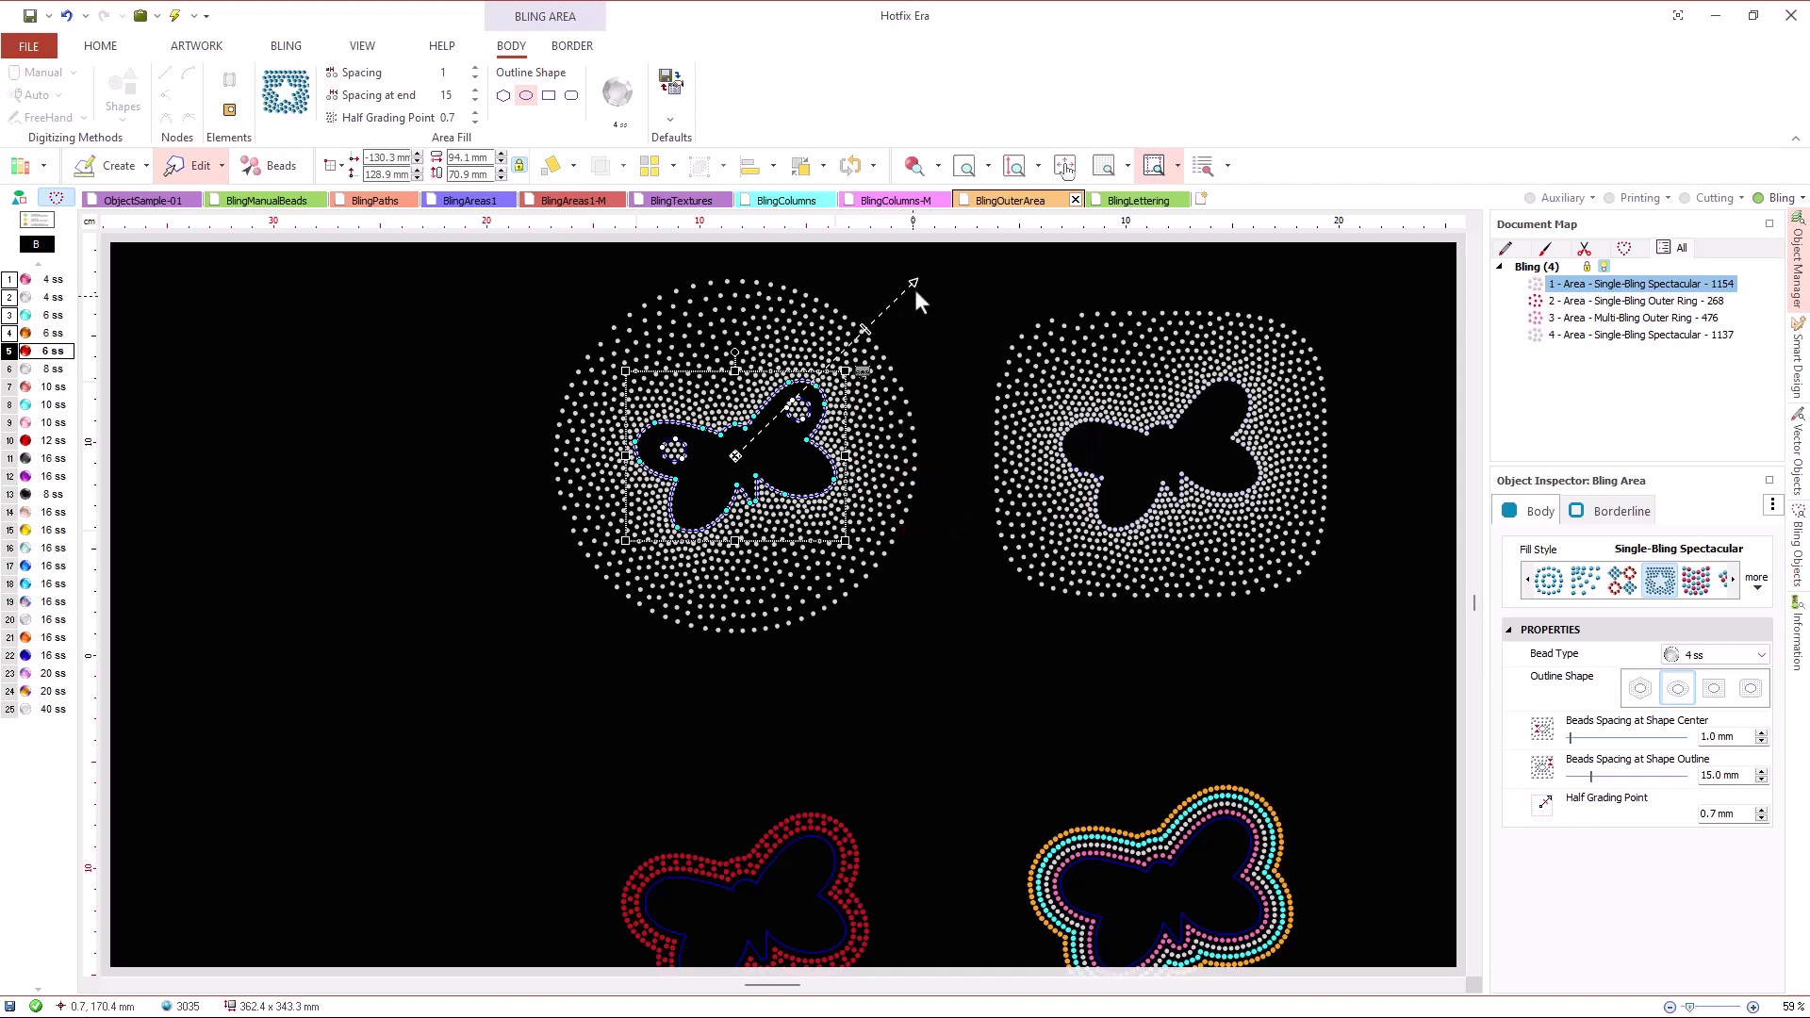
{"action": "left_click_drag", "start_coordinate": [916, 281], "coordinate": [928, 304]}
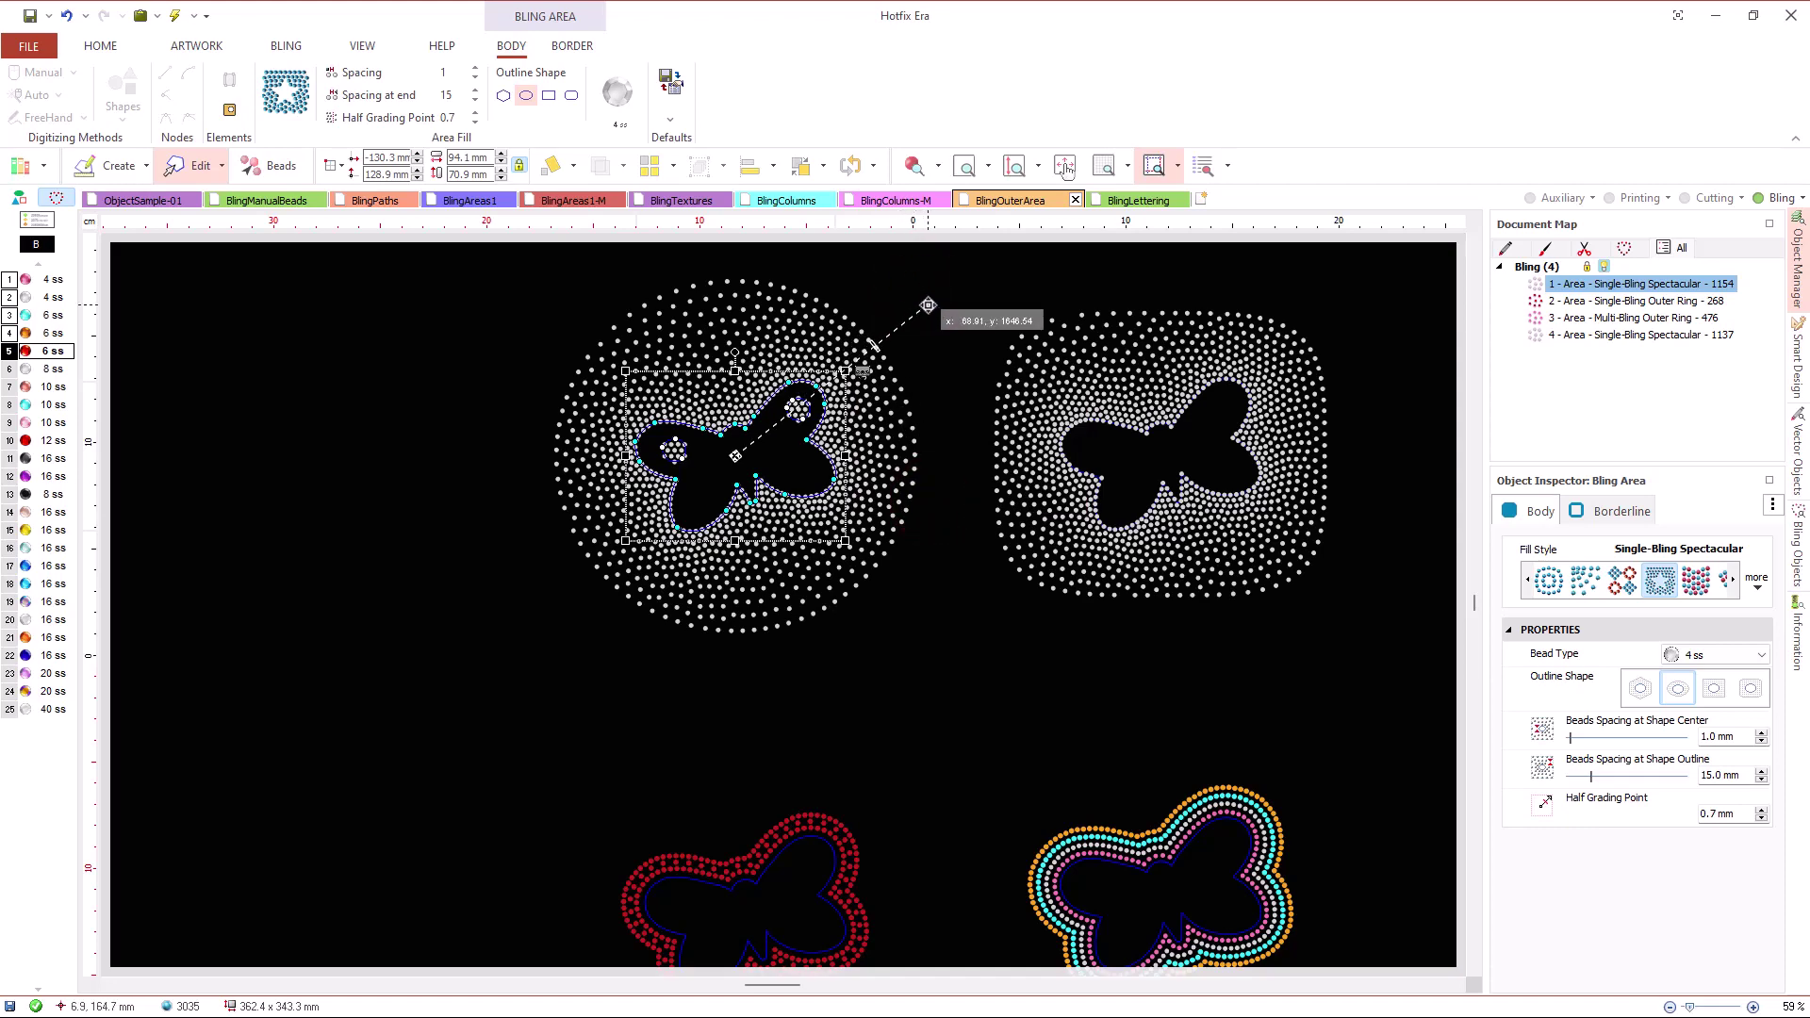
{"action": "mouse_move", "coordinate": [928, 305]}
{"action": "left_mouse_down"}
{"action": "mouse_move", "coordinate": [881, 283]}
{"action": "mouse_move", "coordinate": [900, 301]}
{"action": "left_mouse_up"}
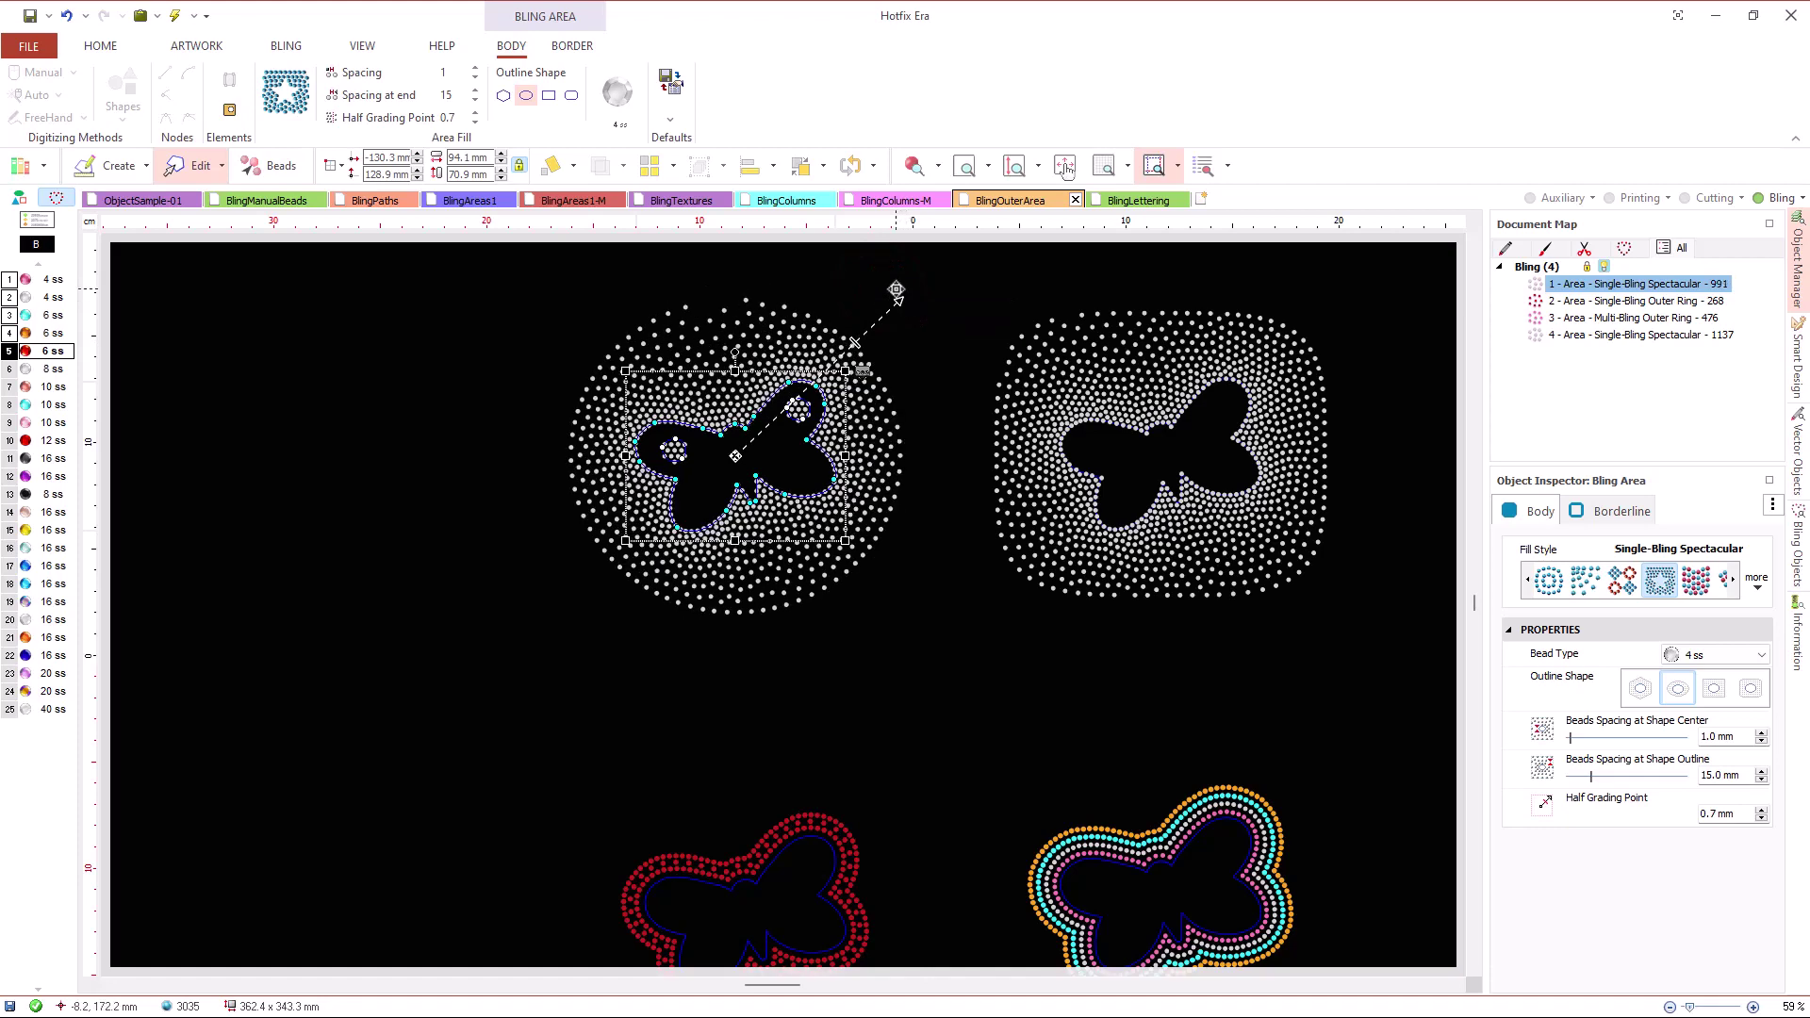
{"action": "left_click_drag", "start_coordinate": [903, 299], "coordinate": [897, 291]}
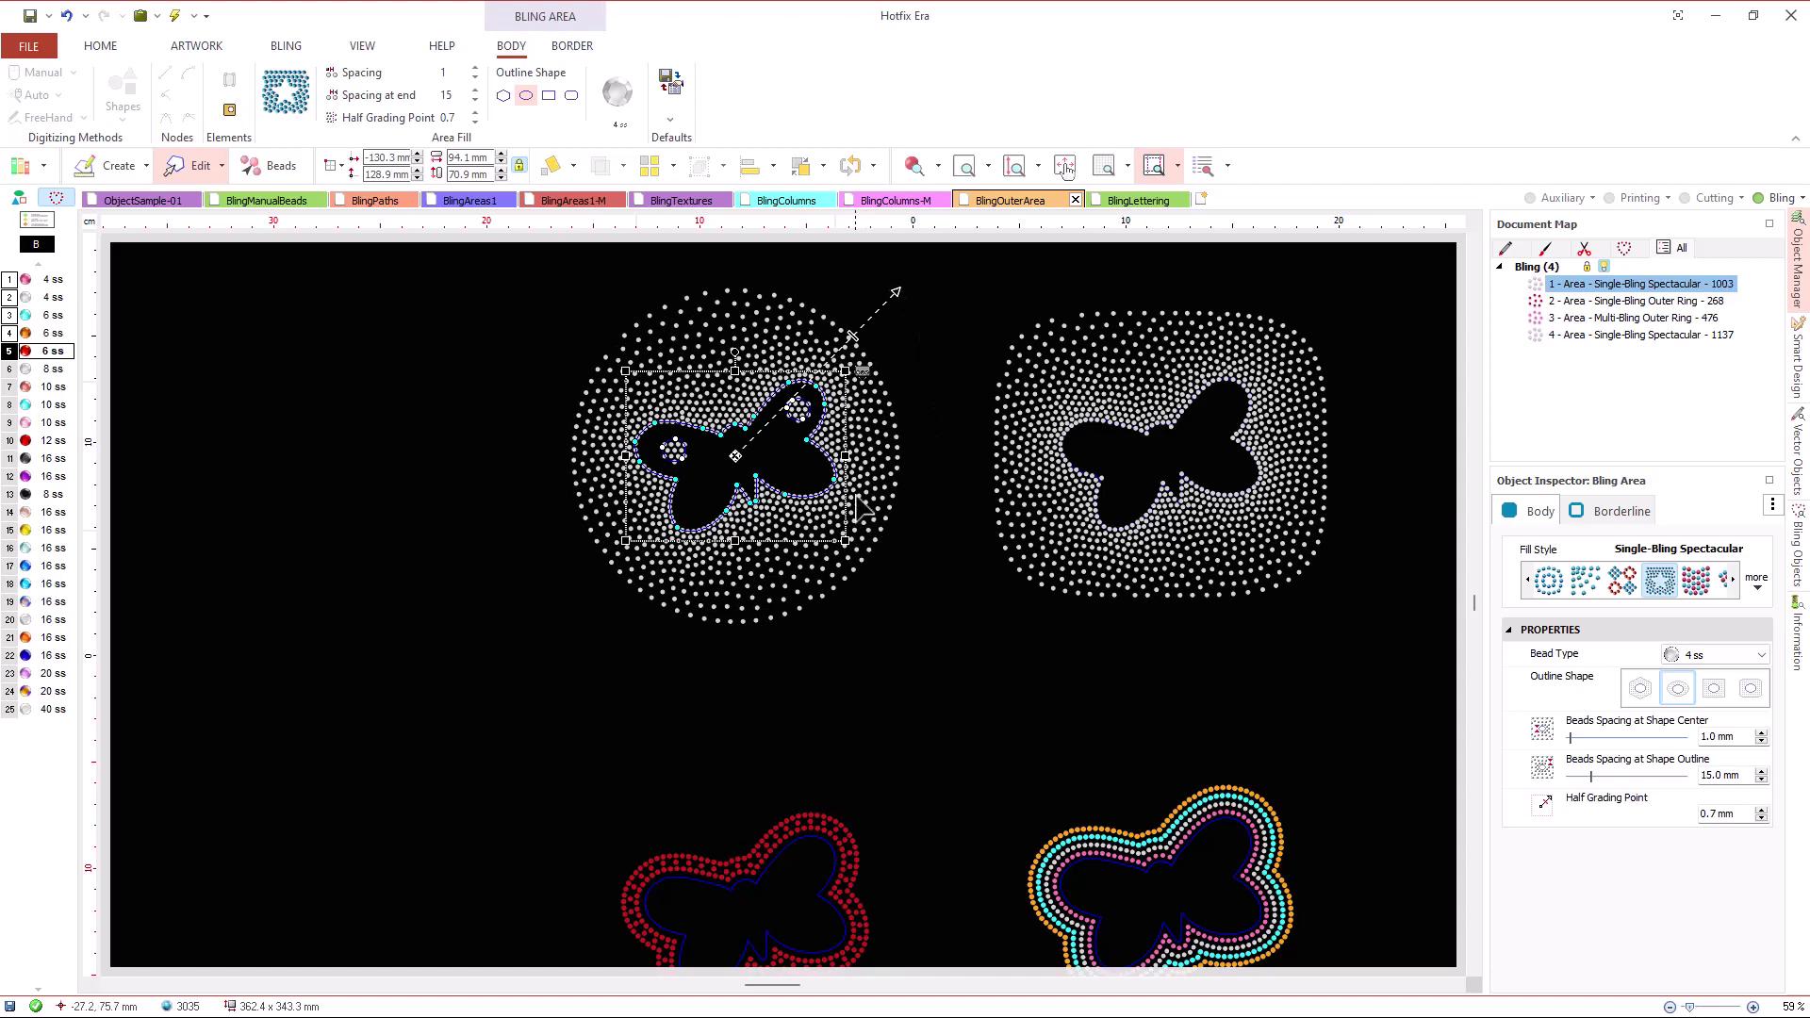
{"action": "scroll", "coordinate": [823, 450], "scroll_direction": "down", "scroll_amount": 3}
{"action": "scroll", "coordinate": [822, 806], "scroll_direction": "up", "scroll_amount": 3}
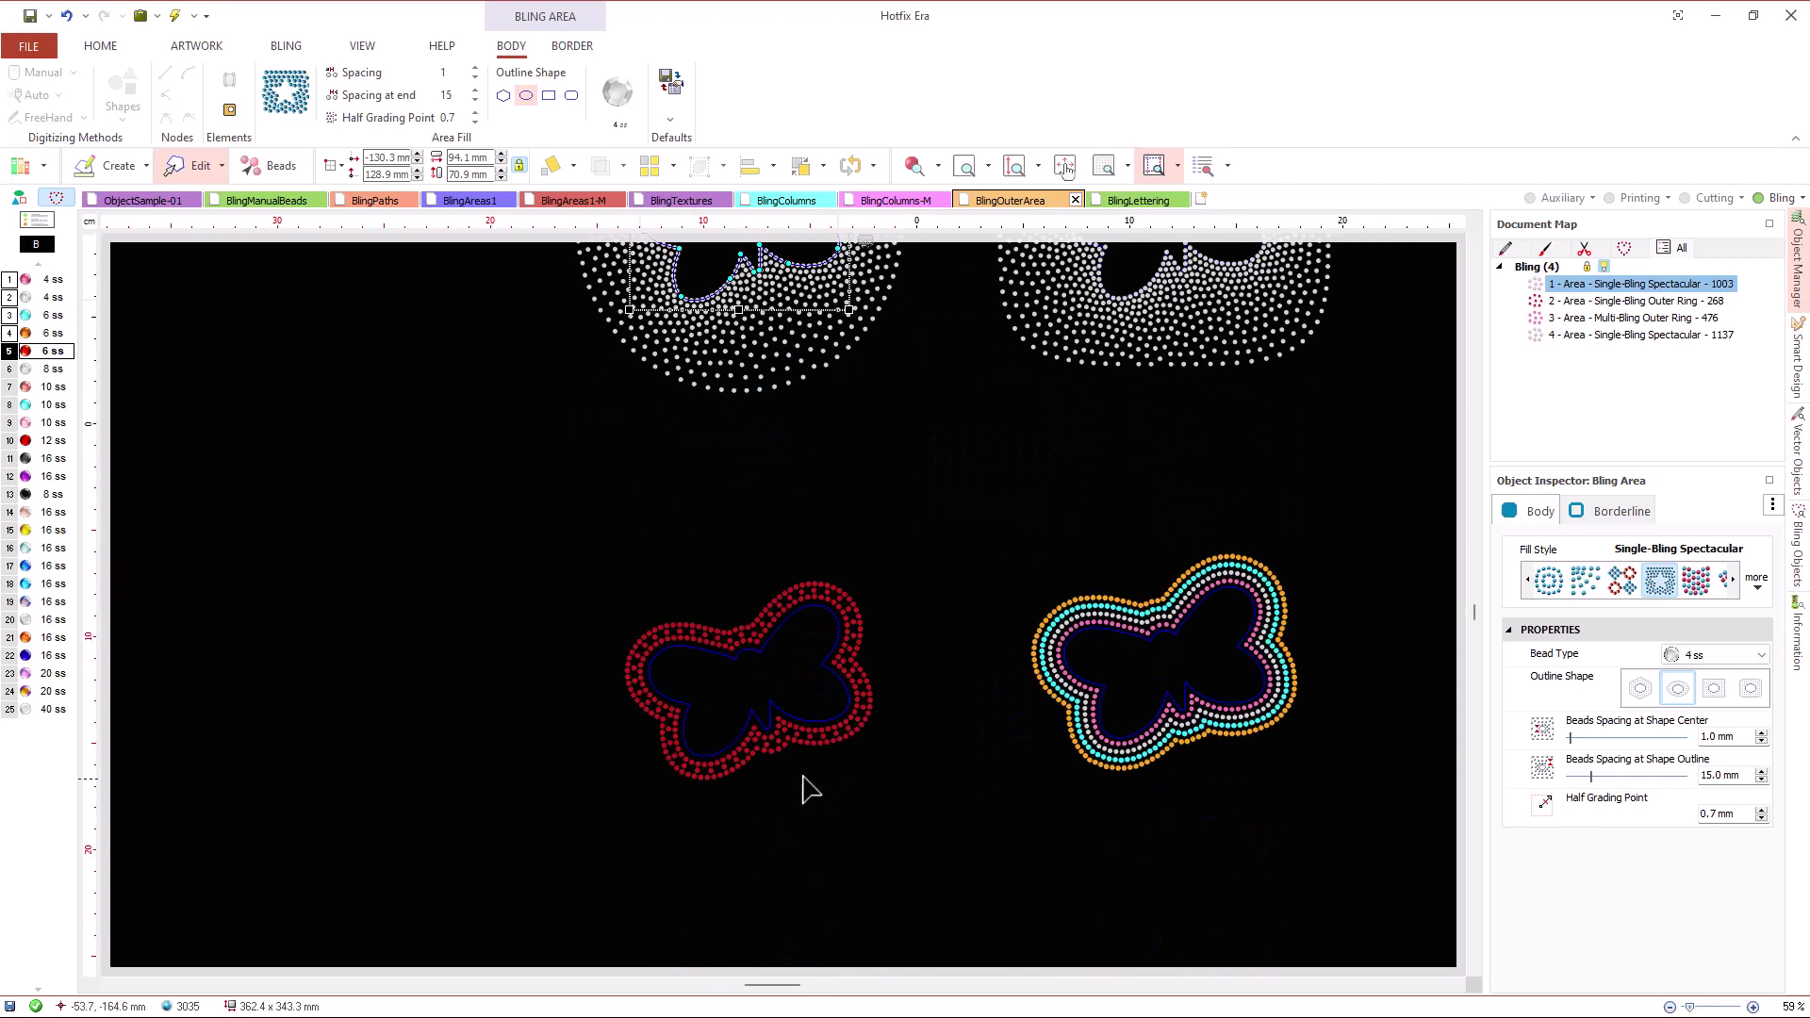
{"action": "left_click", "coordinate": [797, 745]}
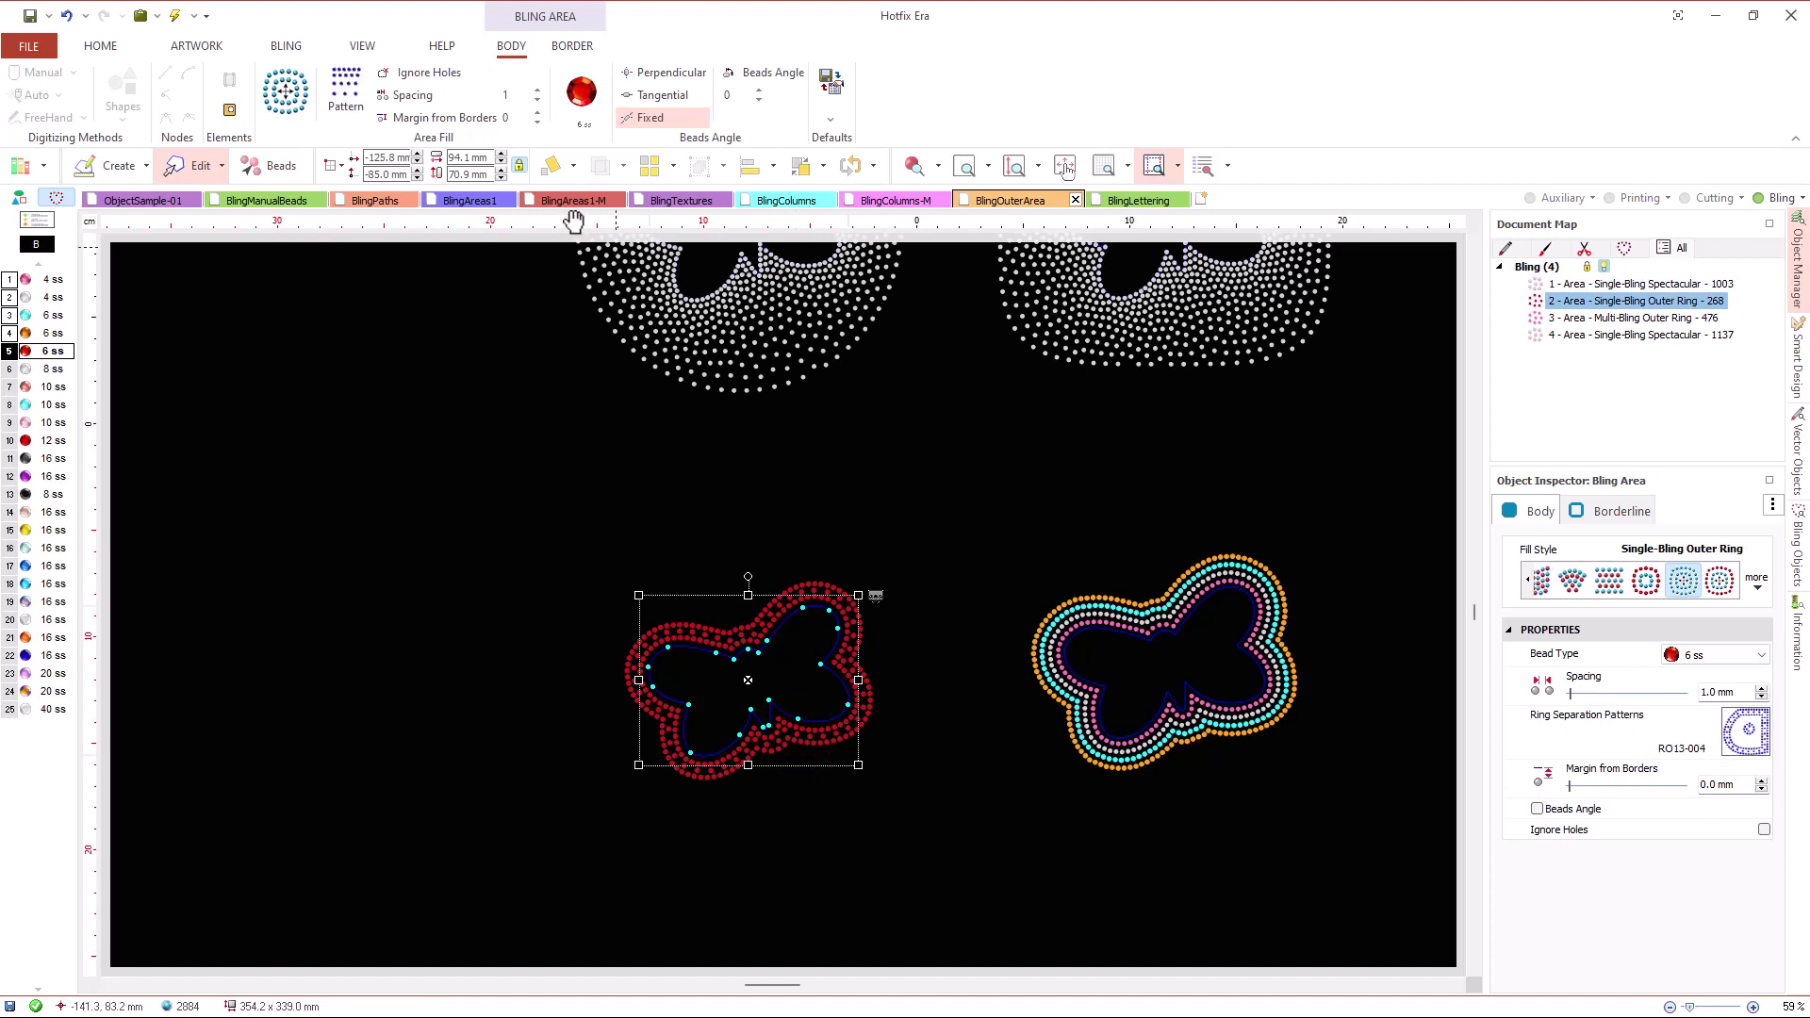
{"action": "left_click", "coordinate": [346, 91]}
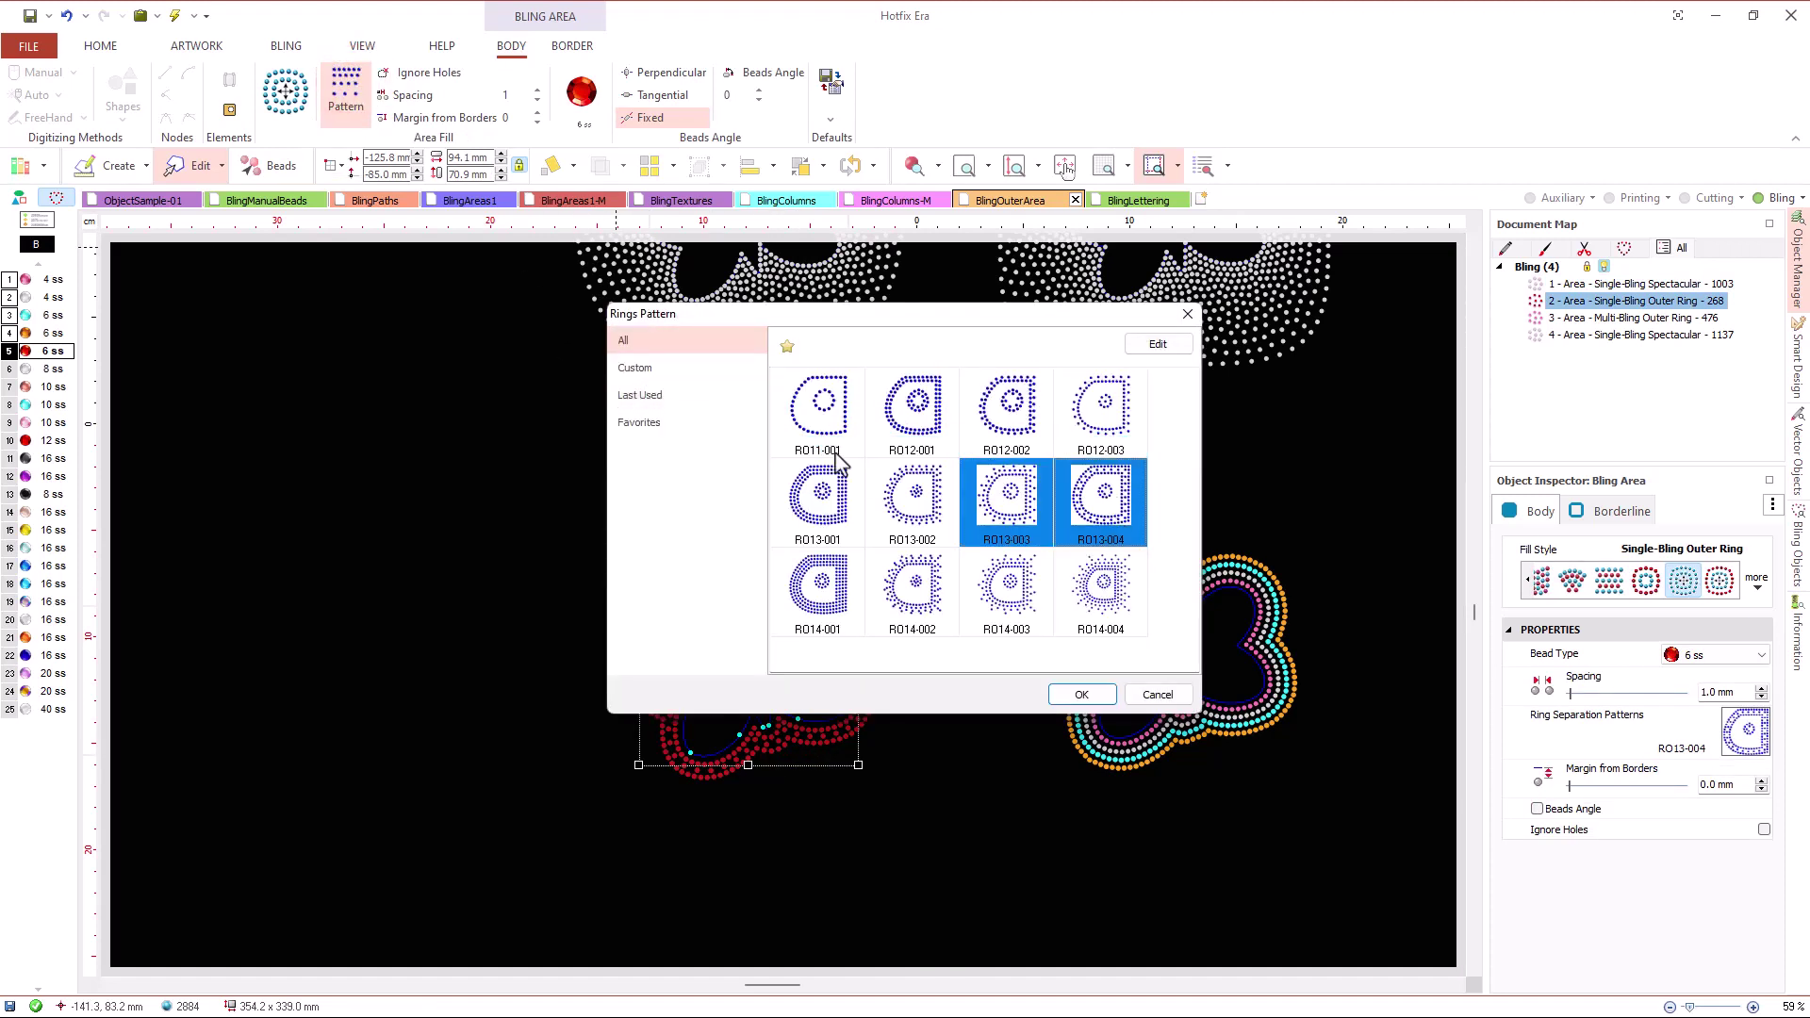
{"action": "left_click", "coordinate": [651, 363]}
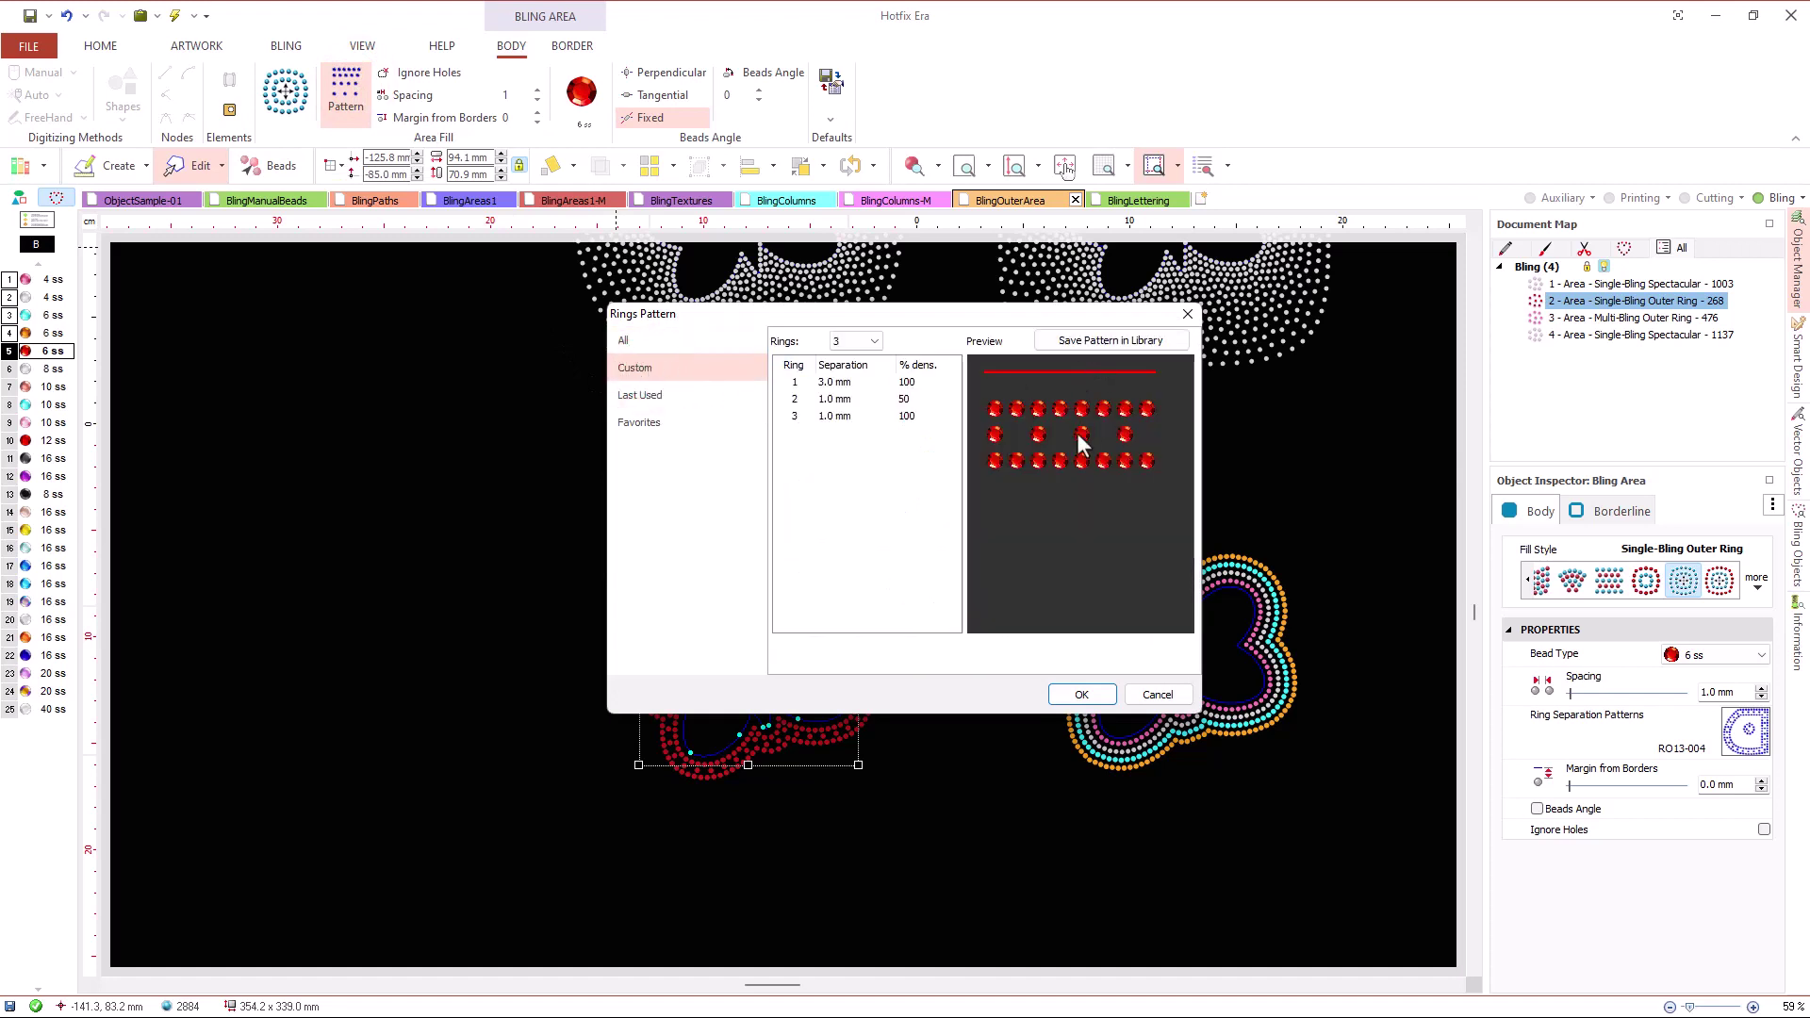
{"action": "left_click", "coordinate": [1165, 699]}
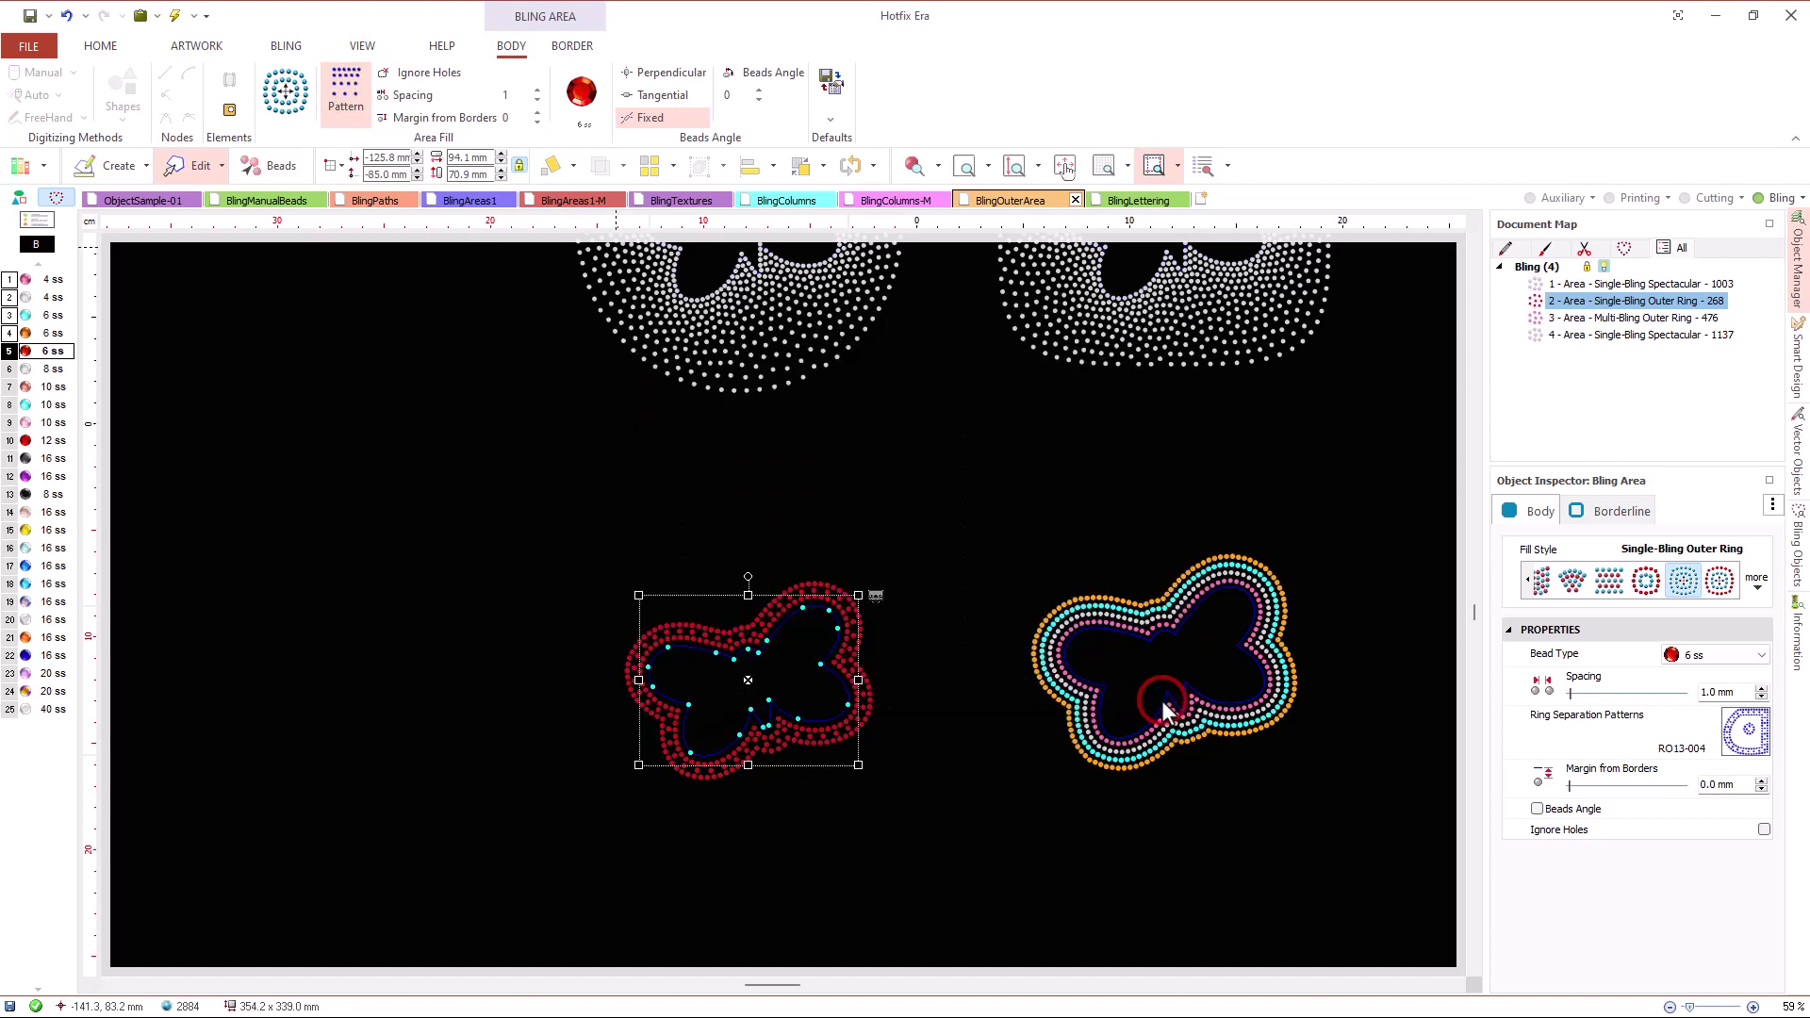
{"action": "left_click", "coordinate": [1161, 643]}
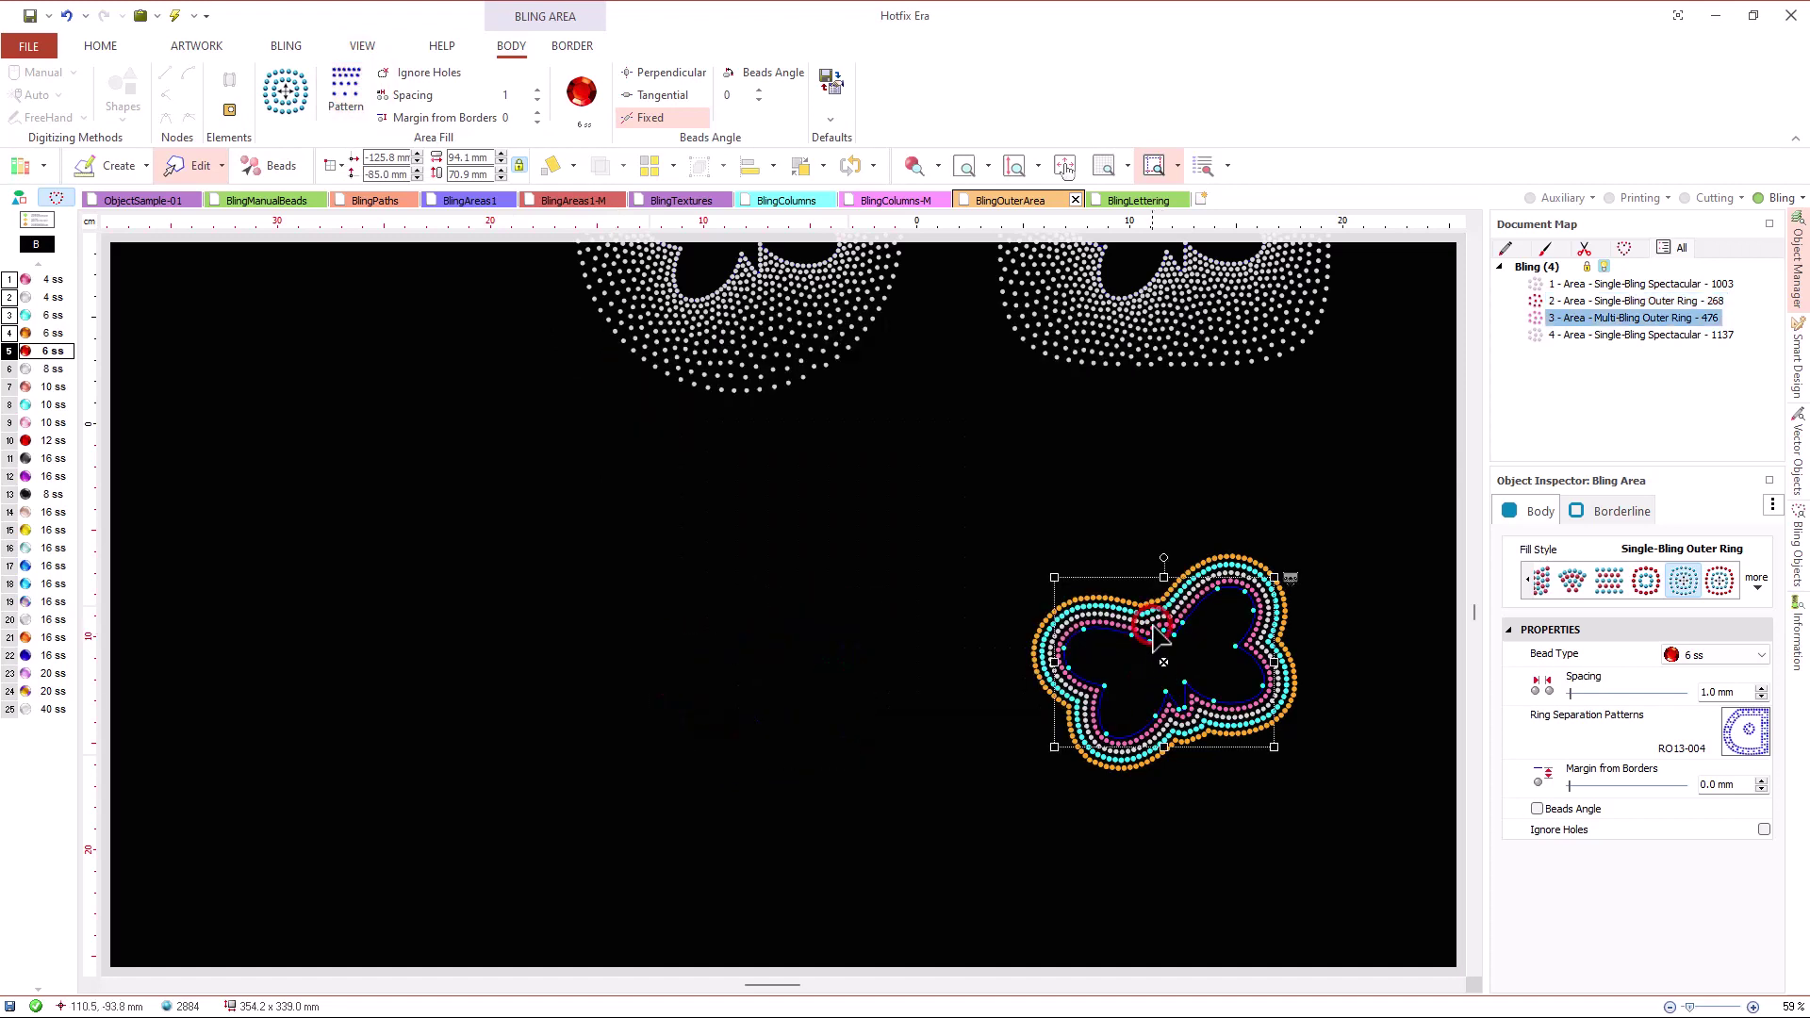
{"action": "left_click", "coordinate": [349, 88]}
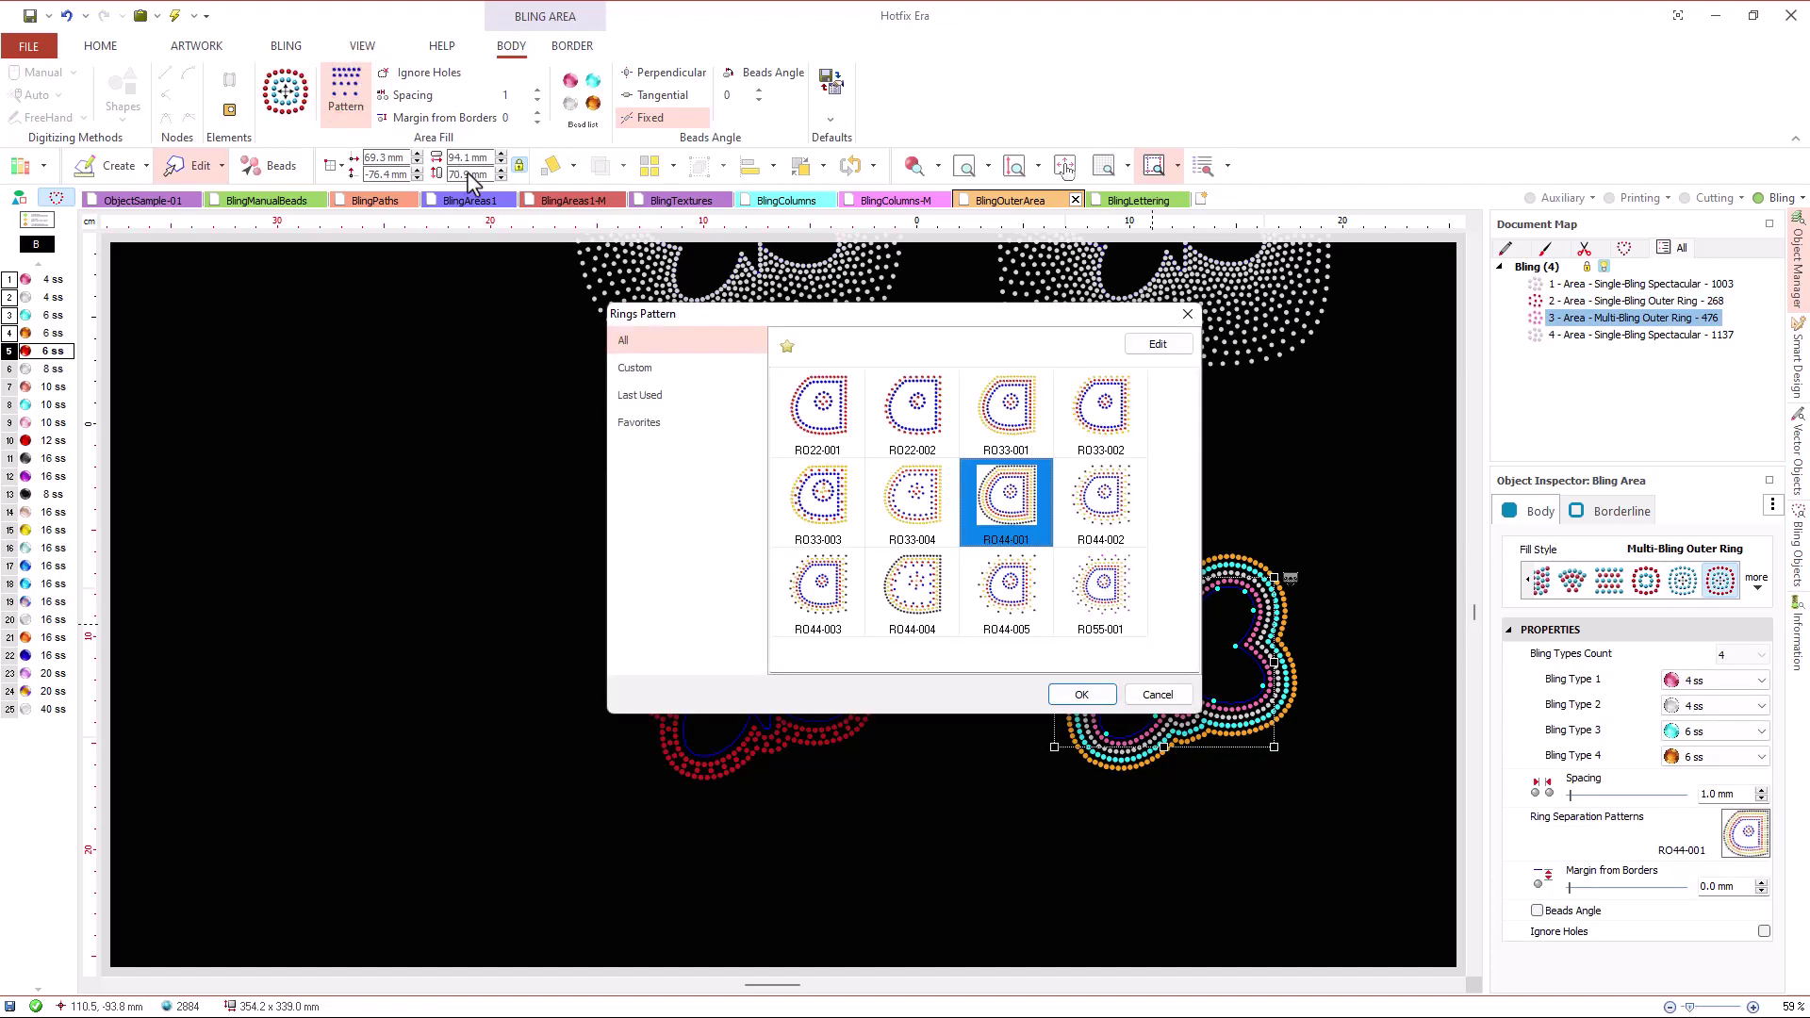
{"action": "left_click", "coordinate": [634, 368]}
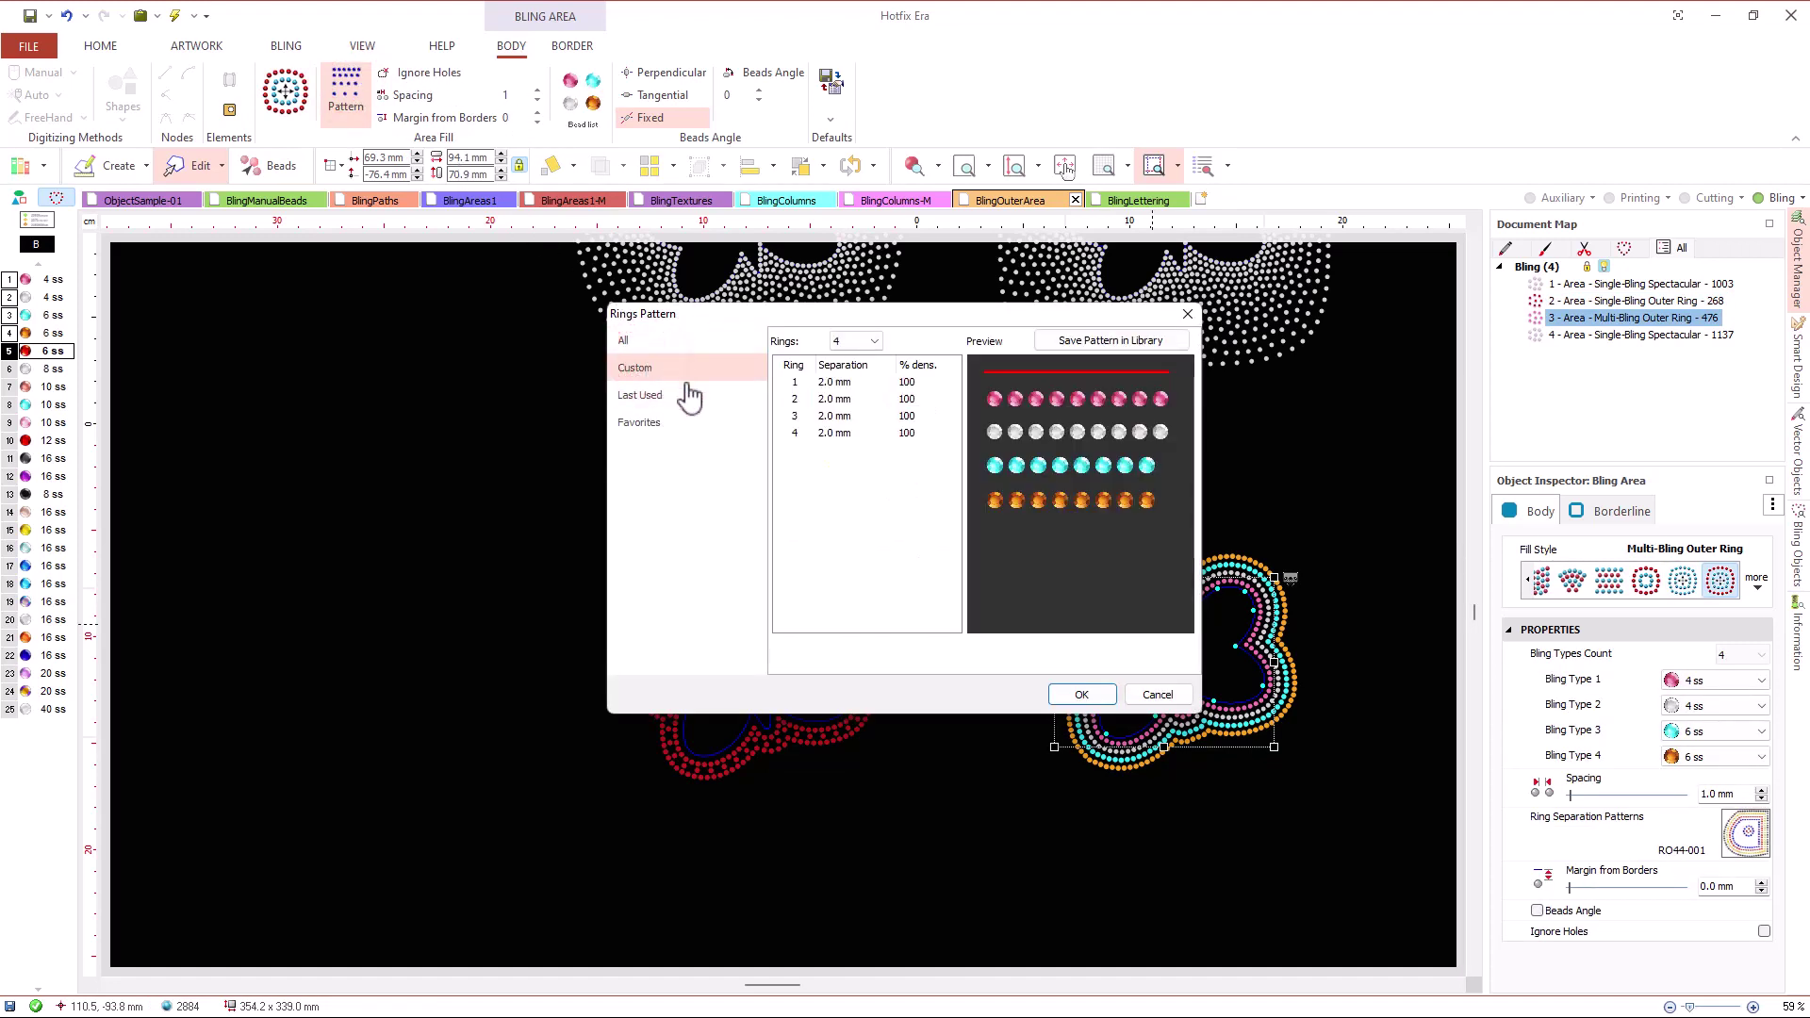
{"action": "left_click", "coordinate": [1178, 694]}
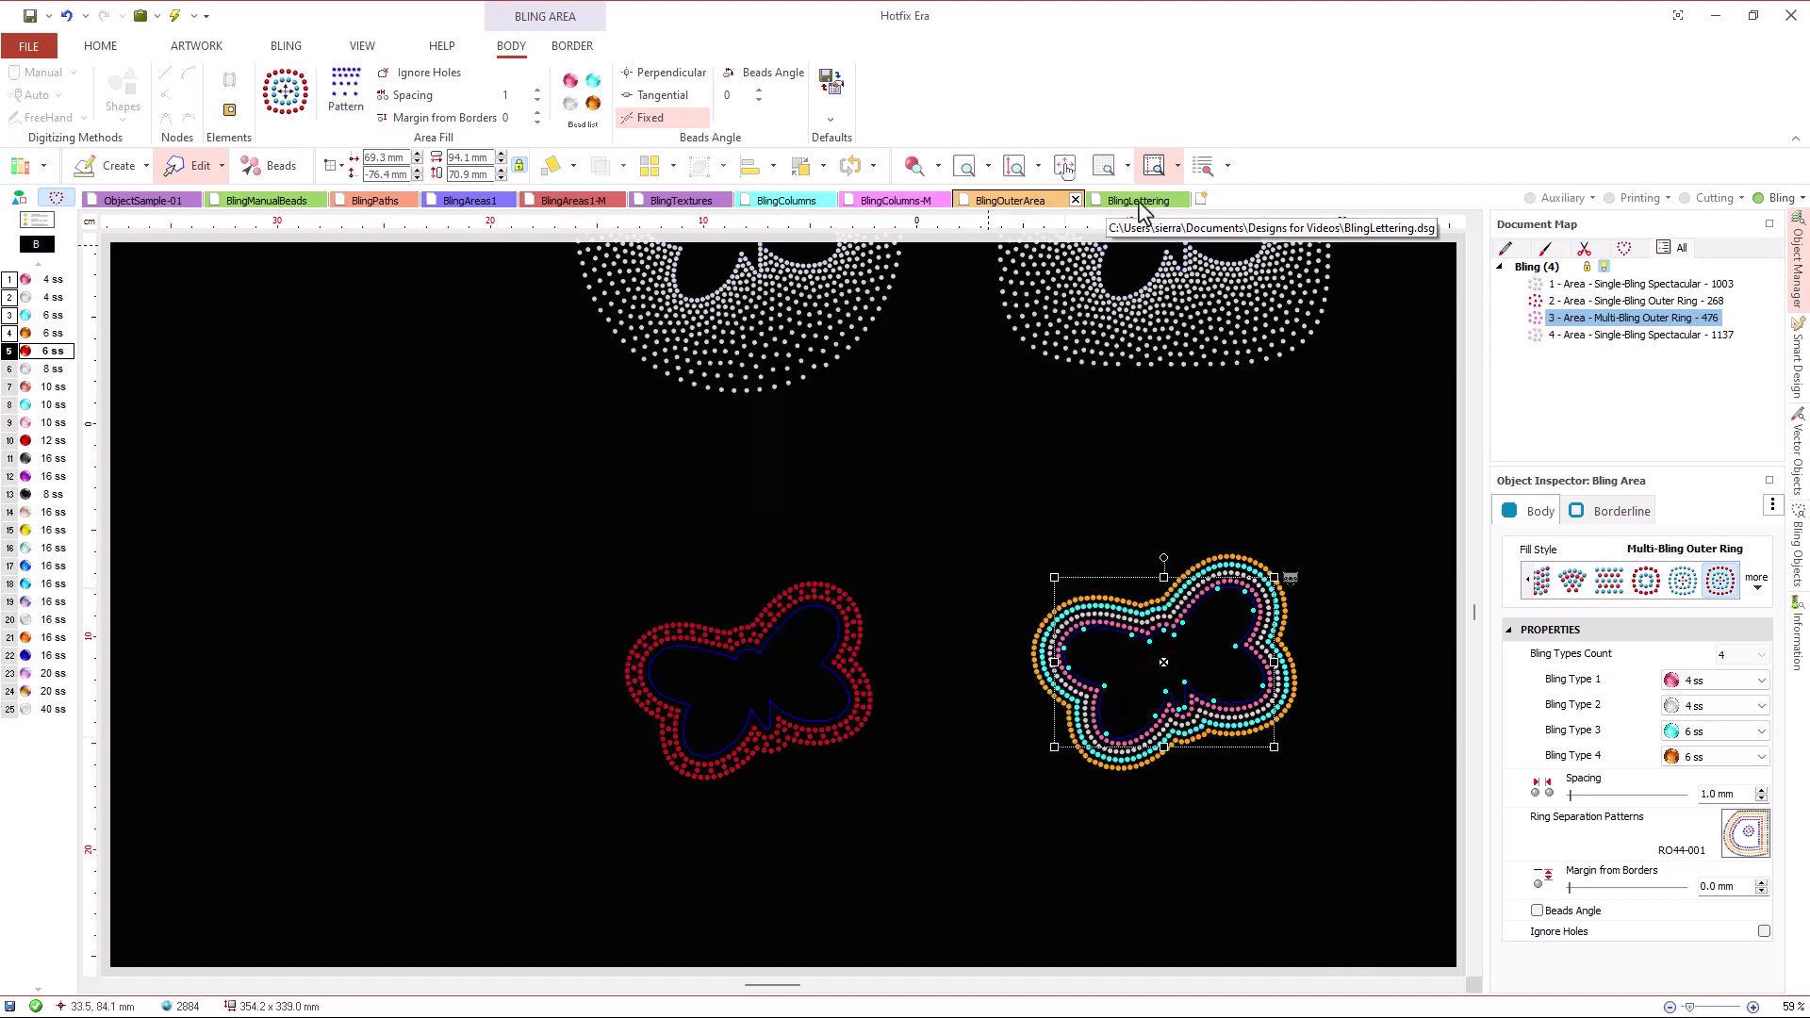
- Open BlingLettering, browse the Digitized bling fonts without changes, and select the True Type Fonts text
{"action": "left_click", "coordinate": [1140, 201]}
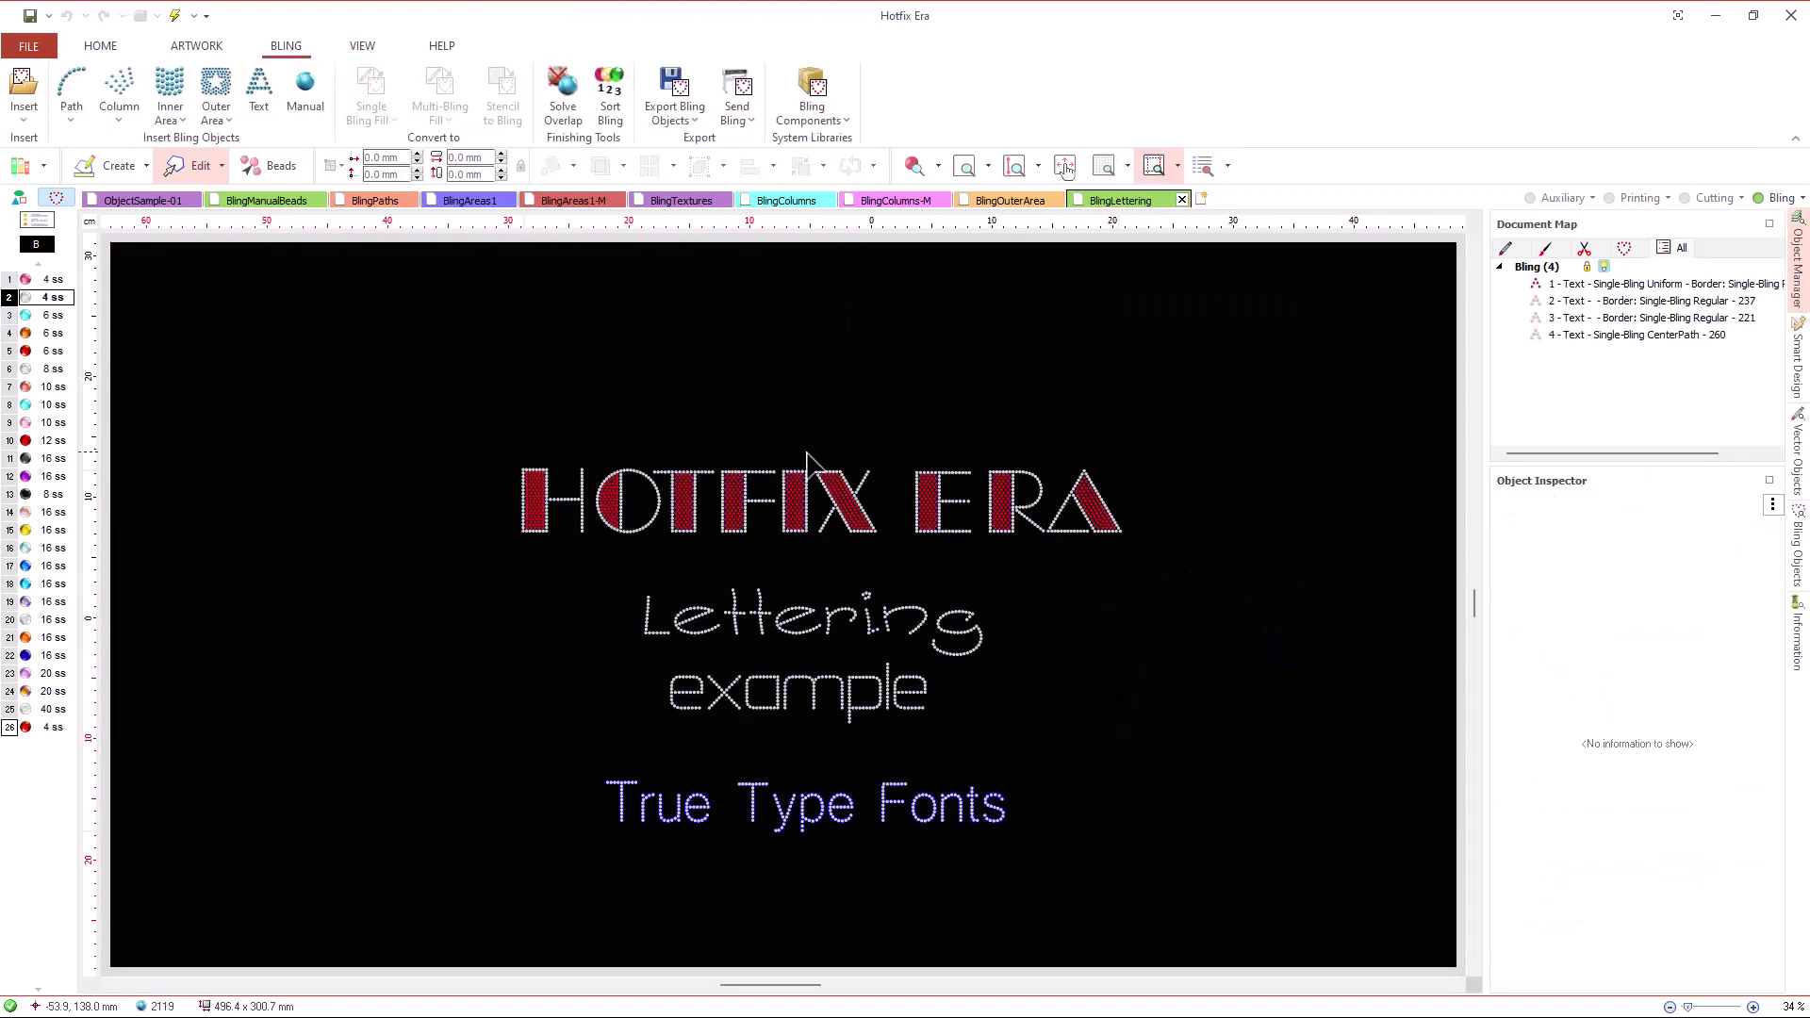
{"action": "scroll", "coordinate": [802, 785], "scroll_direction": "up", "scroll_amount": 1}
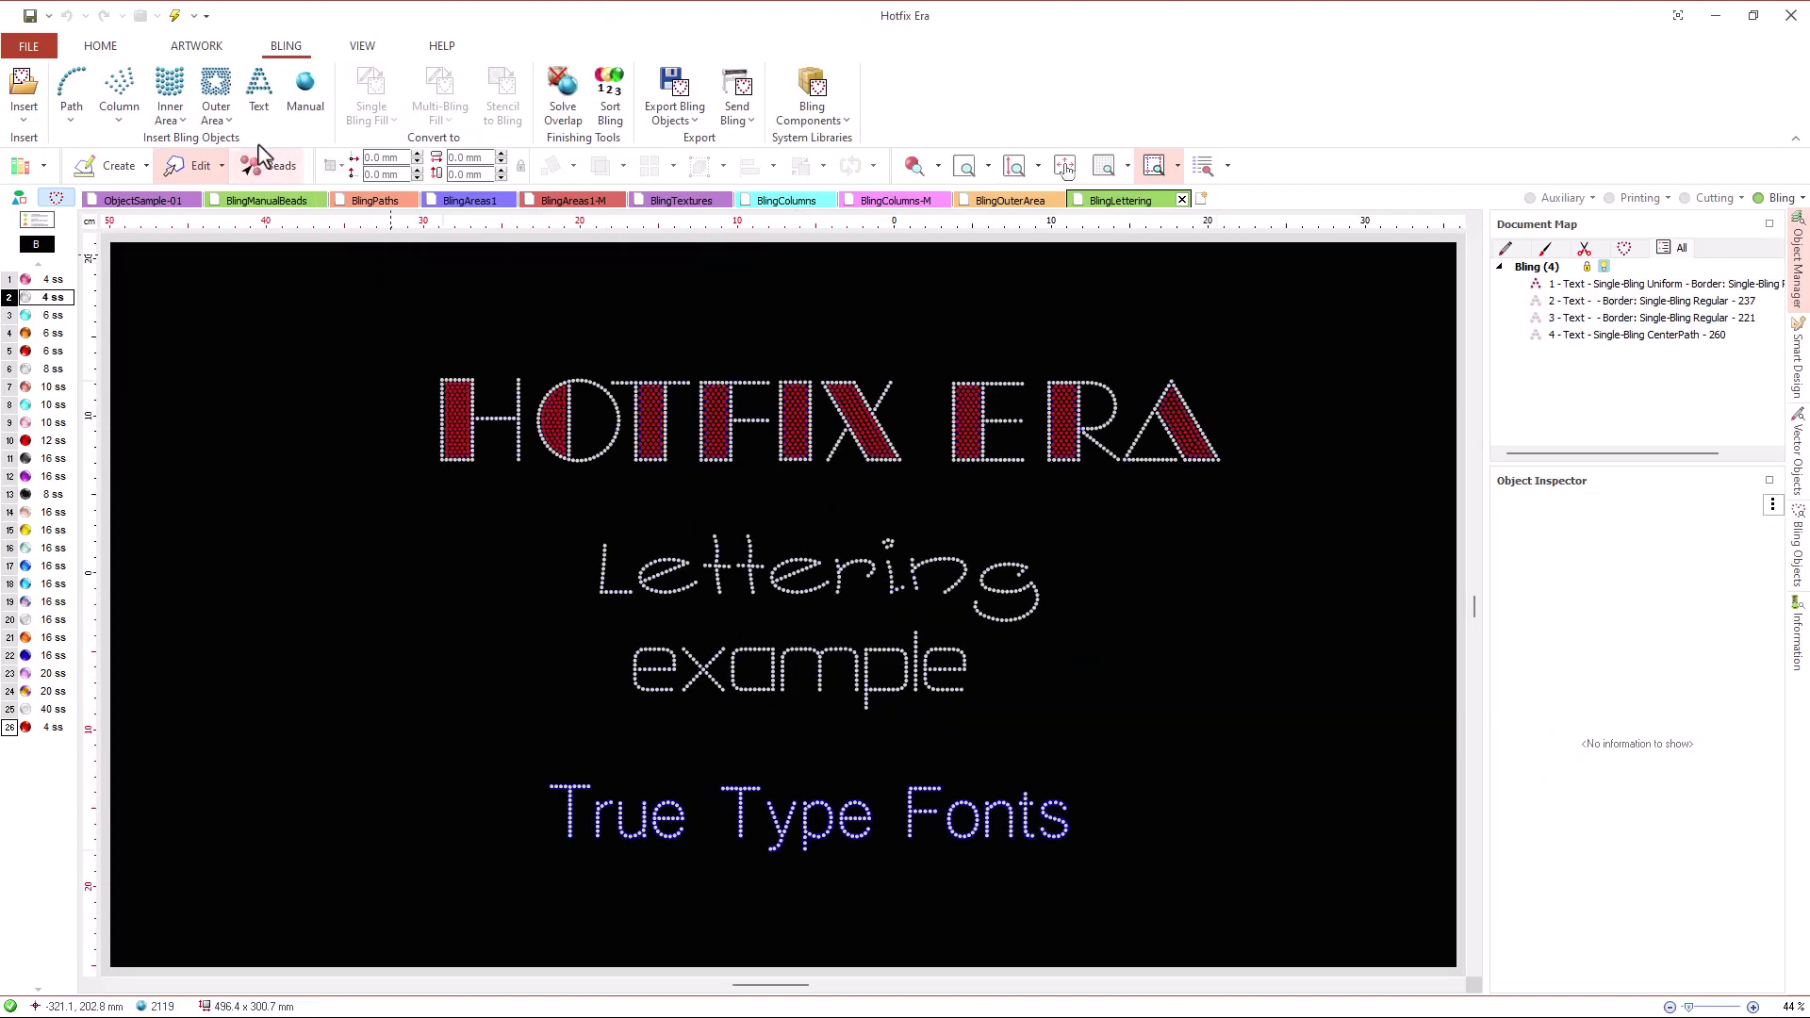
{"action": "left_click", "coordinate": [257, 87]}
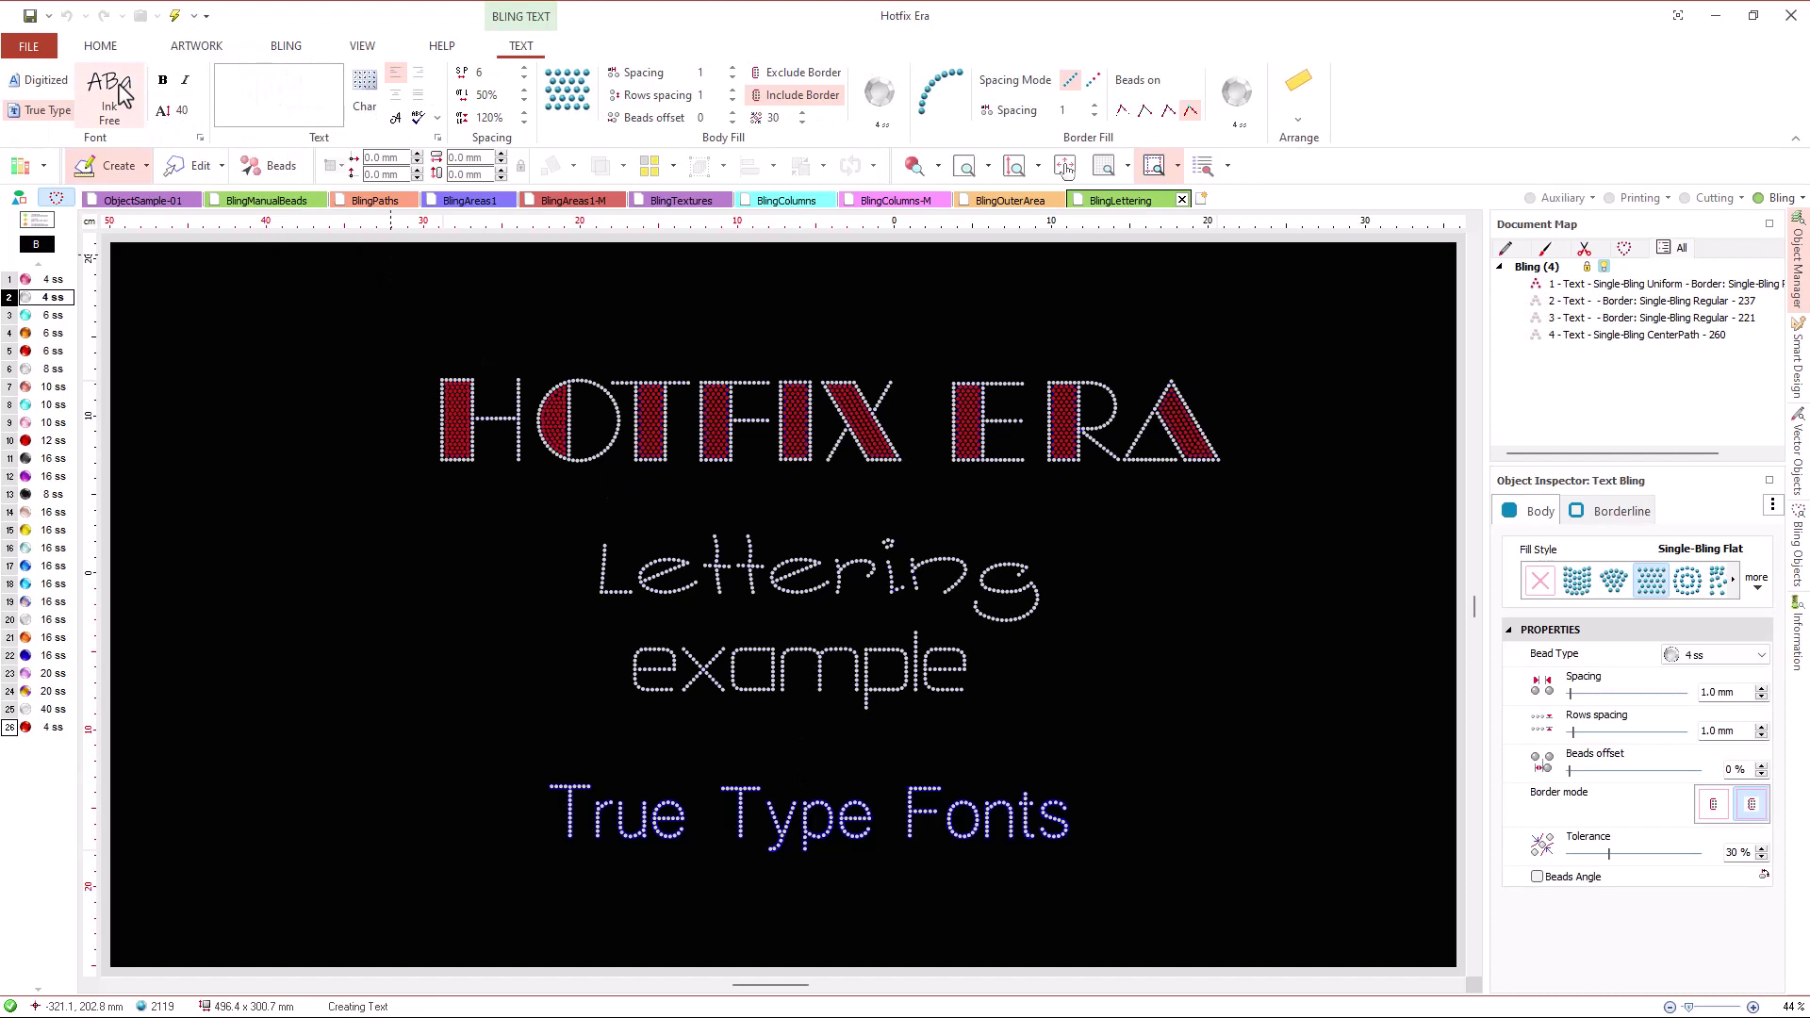
{"action": "left_click", "coordinate": [45, 82]}
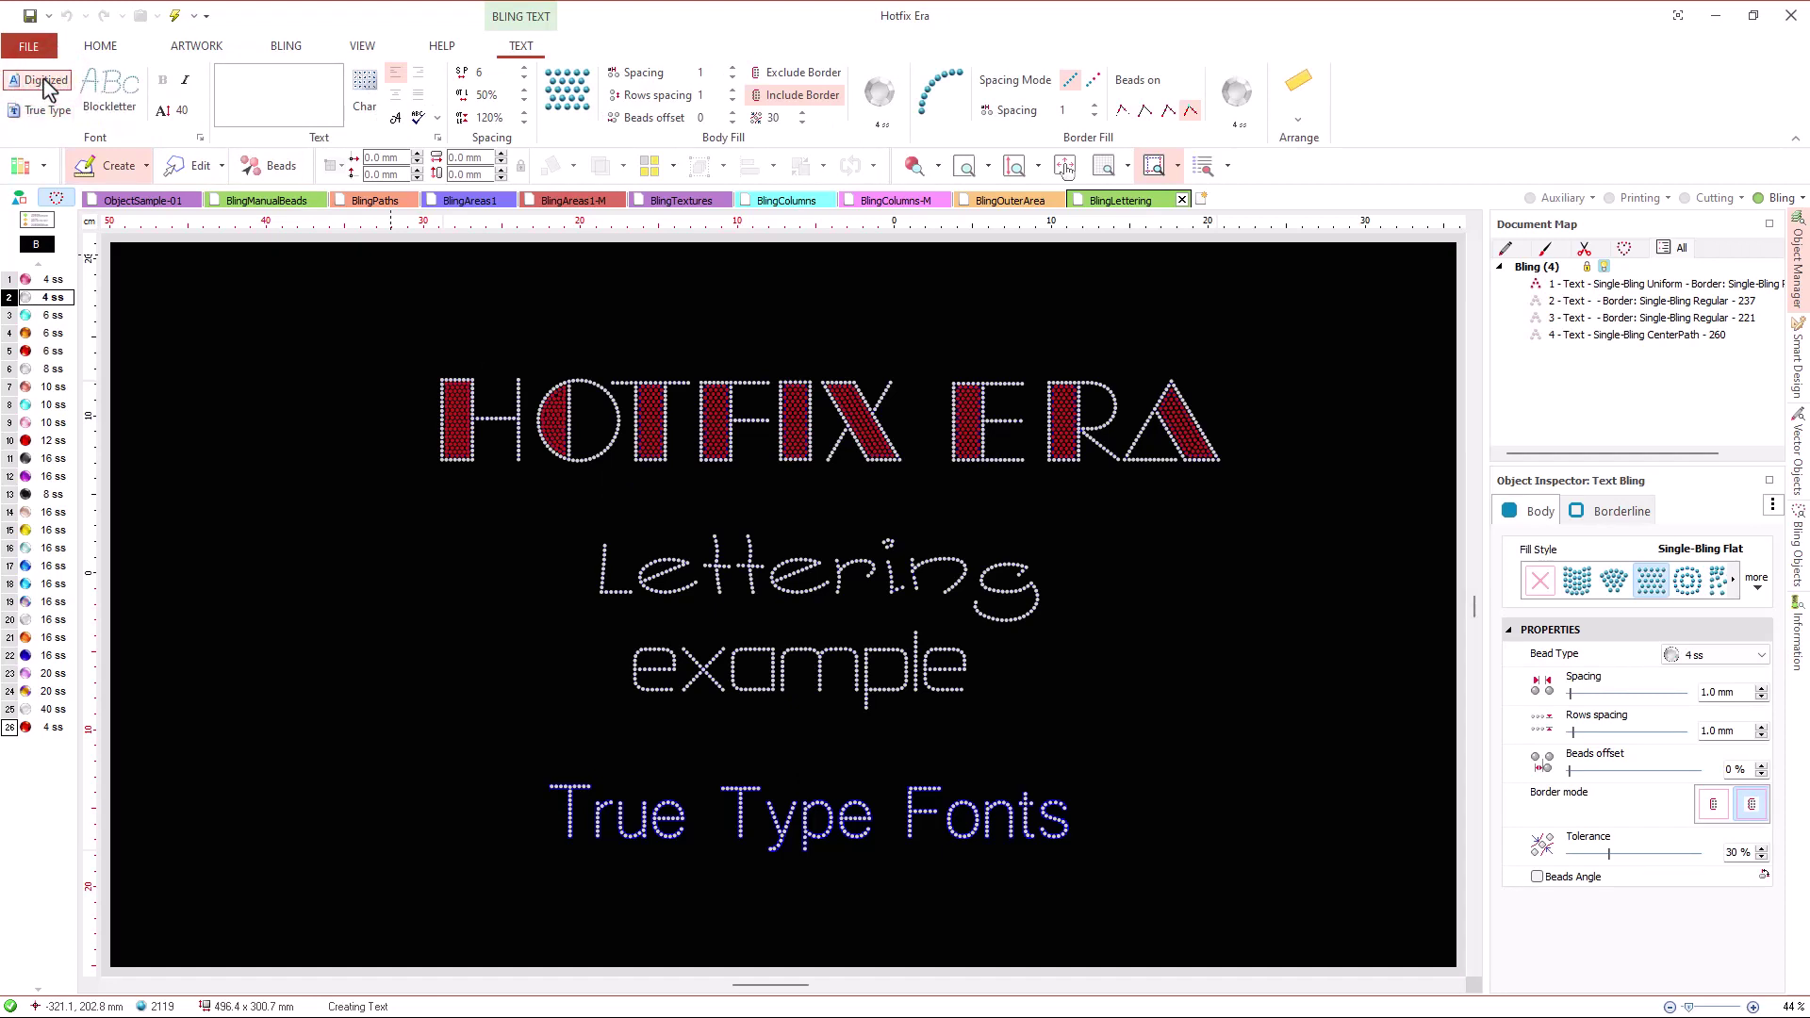
{"action": "left_click", "coordinate": [109, 89]}
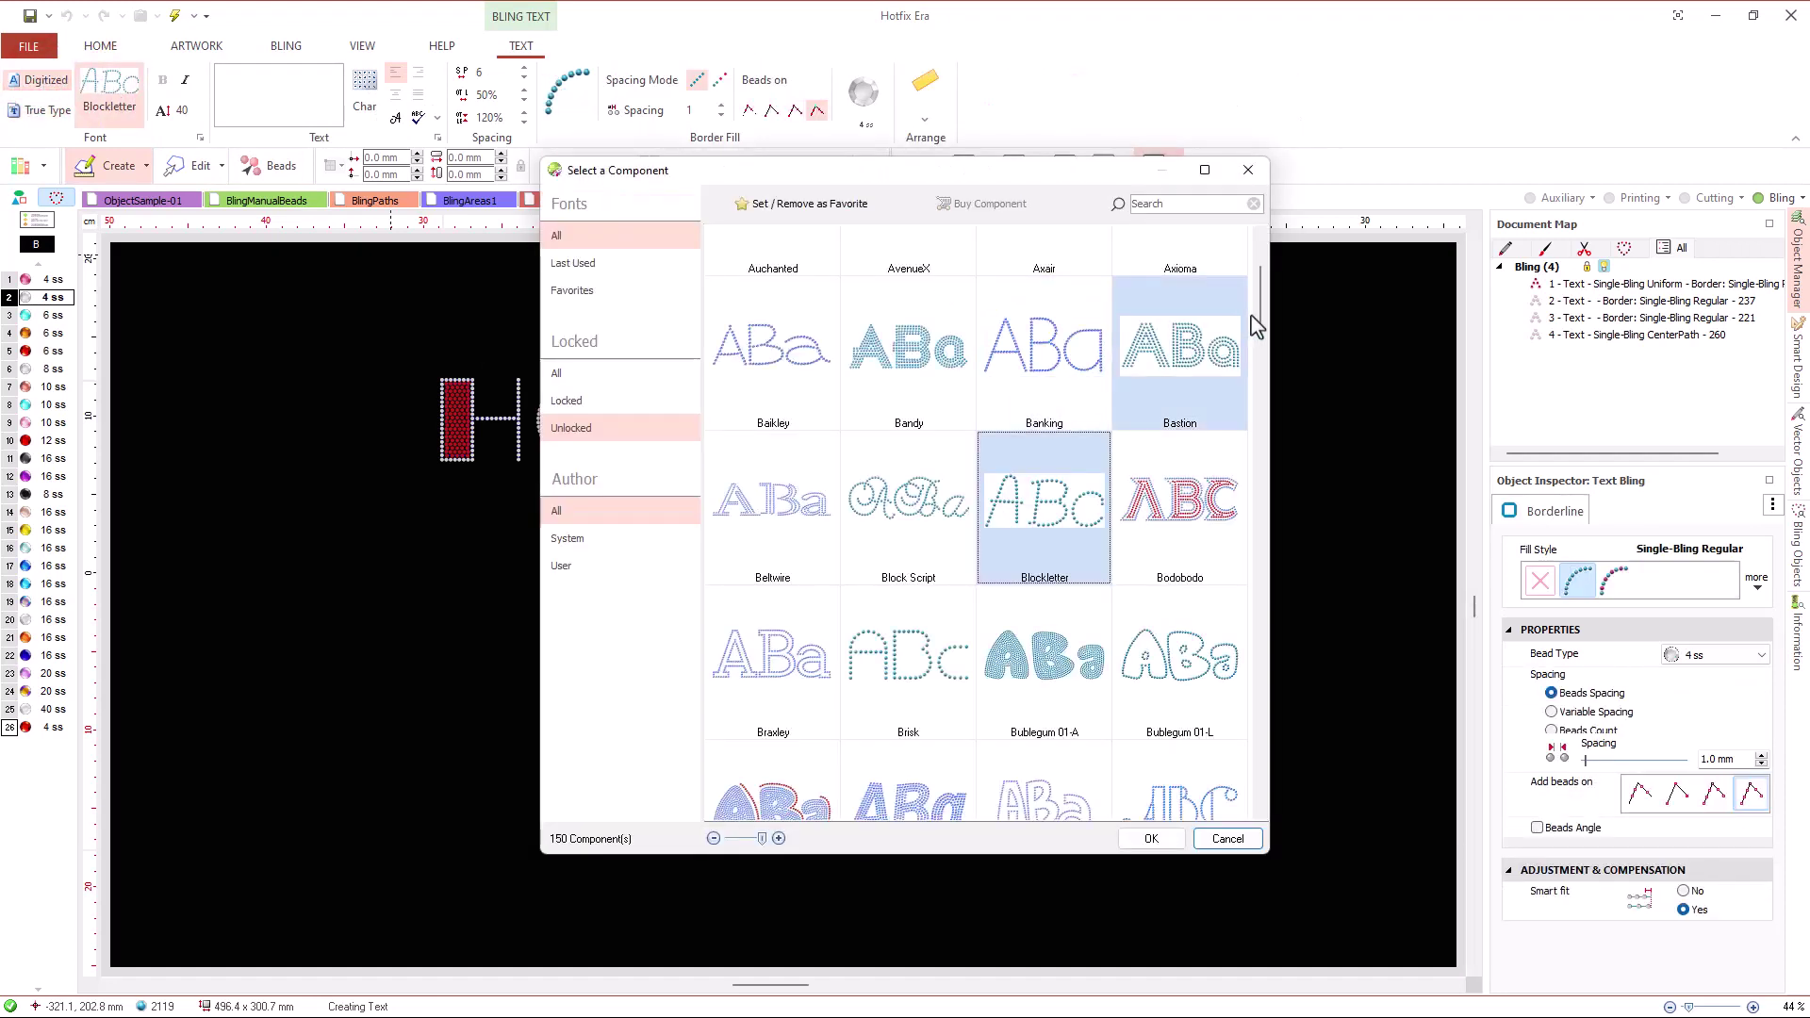
{"action": "left_click_drag", "start_coordinate": [1260, 302], "coordinate": [1261, 470]}
{"action": "left_click", "coordinate": [1247, 170]}
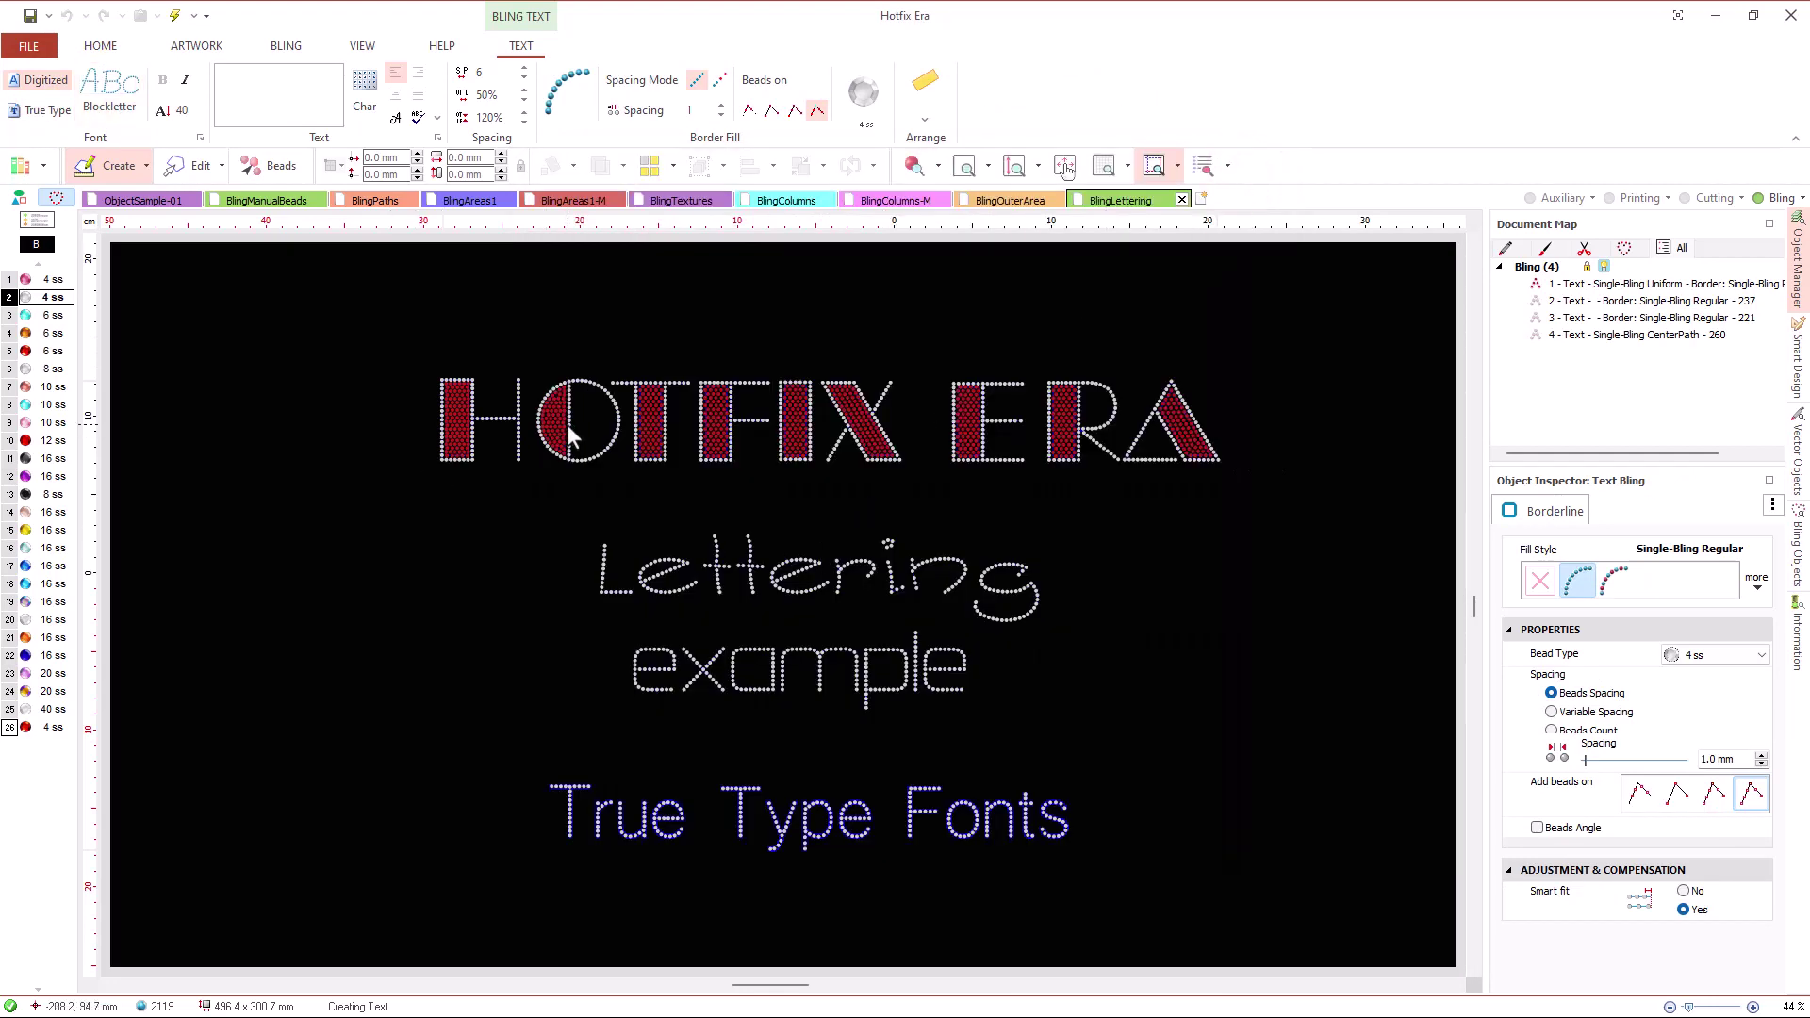
{"action": "left_click", "coordinate": [196, 165]}
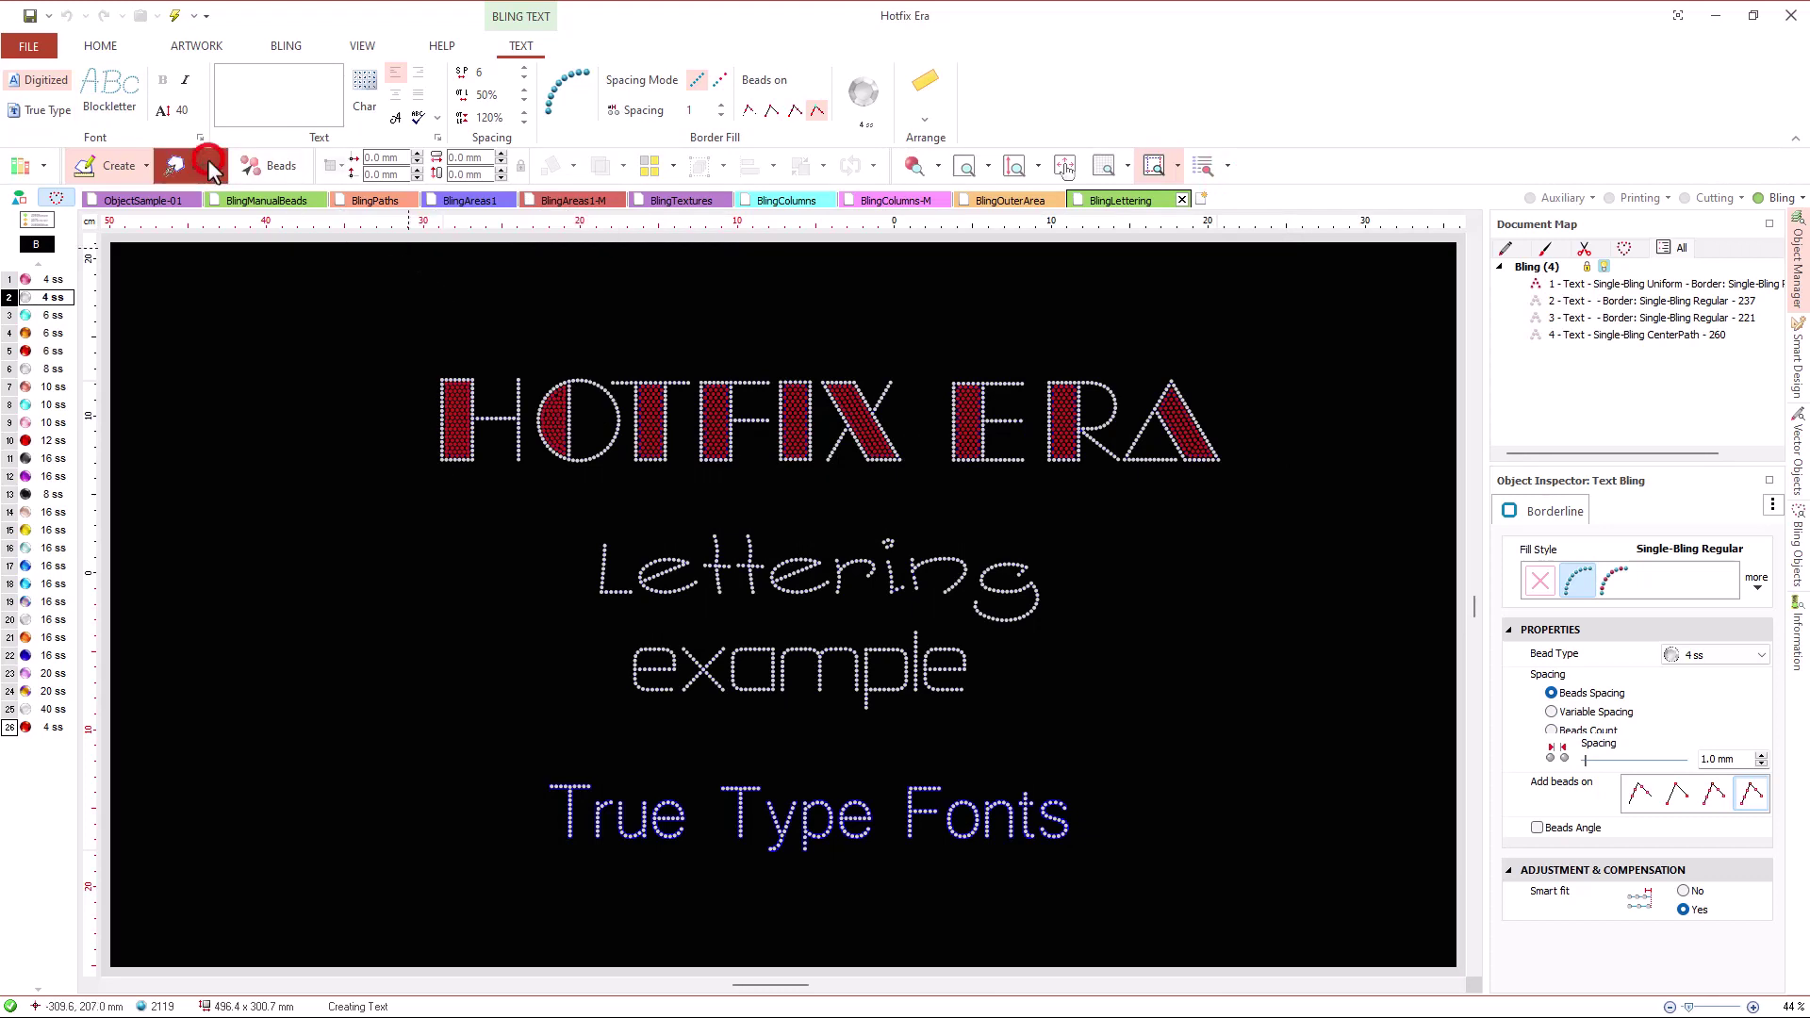
- Stretch HOTFIX ERA to about 524 mm wide with a taller H, totalling 2415 stones
{"action": "left_click", "coordinate": [633, 424]}
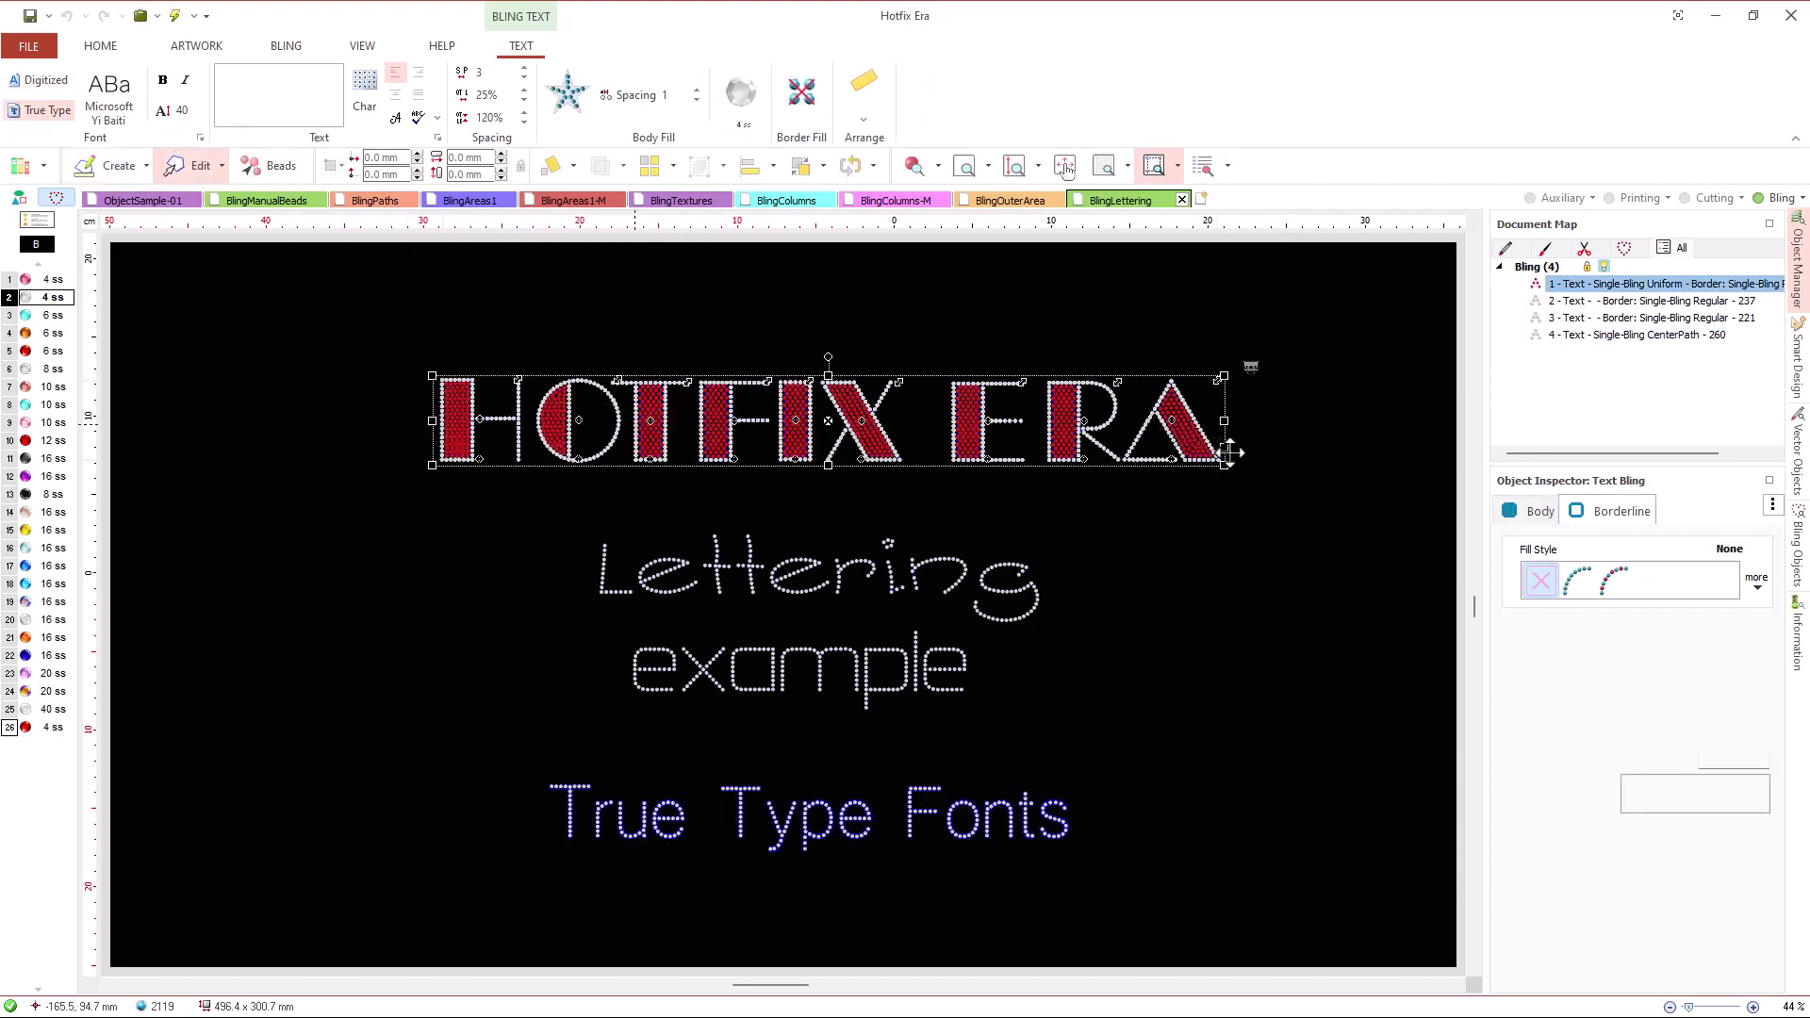
{"action": "left_click_drag", "start_coordinate": [1228, 453], "coordinate": [1264, 472]}
{"action": "mouse_move", "coordinate": [525, 377]}
{"action": "left_mouse_down"}
{"action": "mouse_move", "coordinate": [553, 338]}
{"action": "mouse_move", "coordinate": [537, 346]}
{"action": "left_mouse_up"}
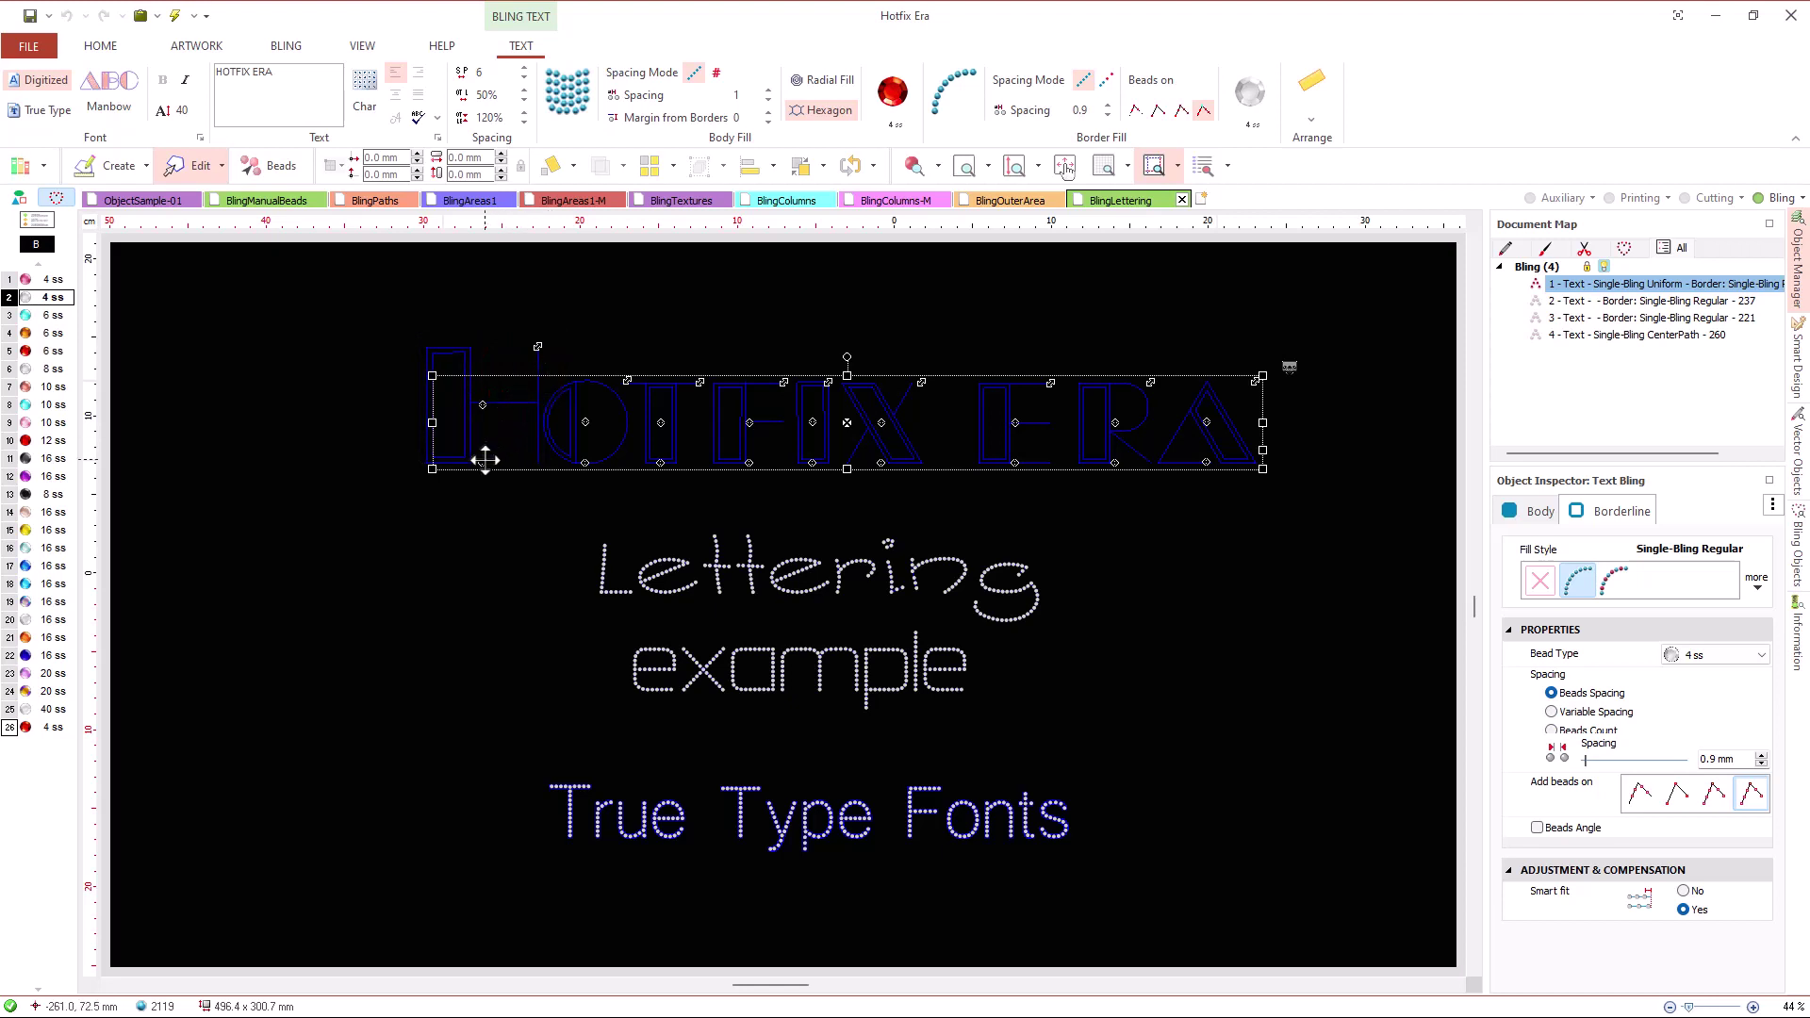
{"action": "left_click", "coordinate": [526, 528]}
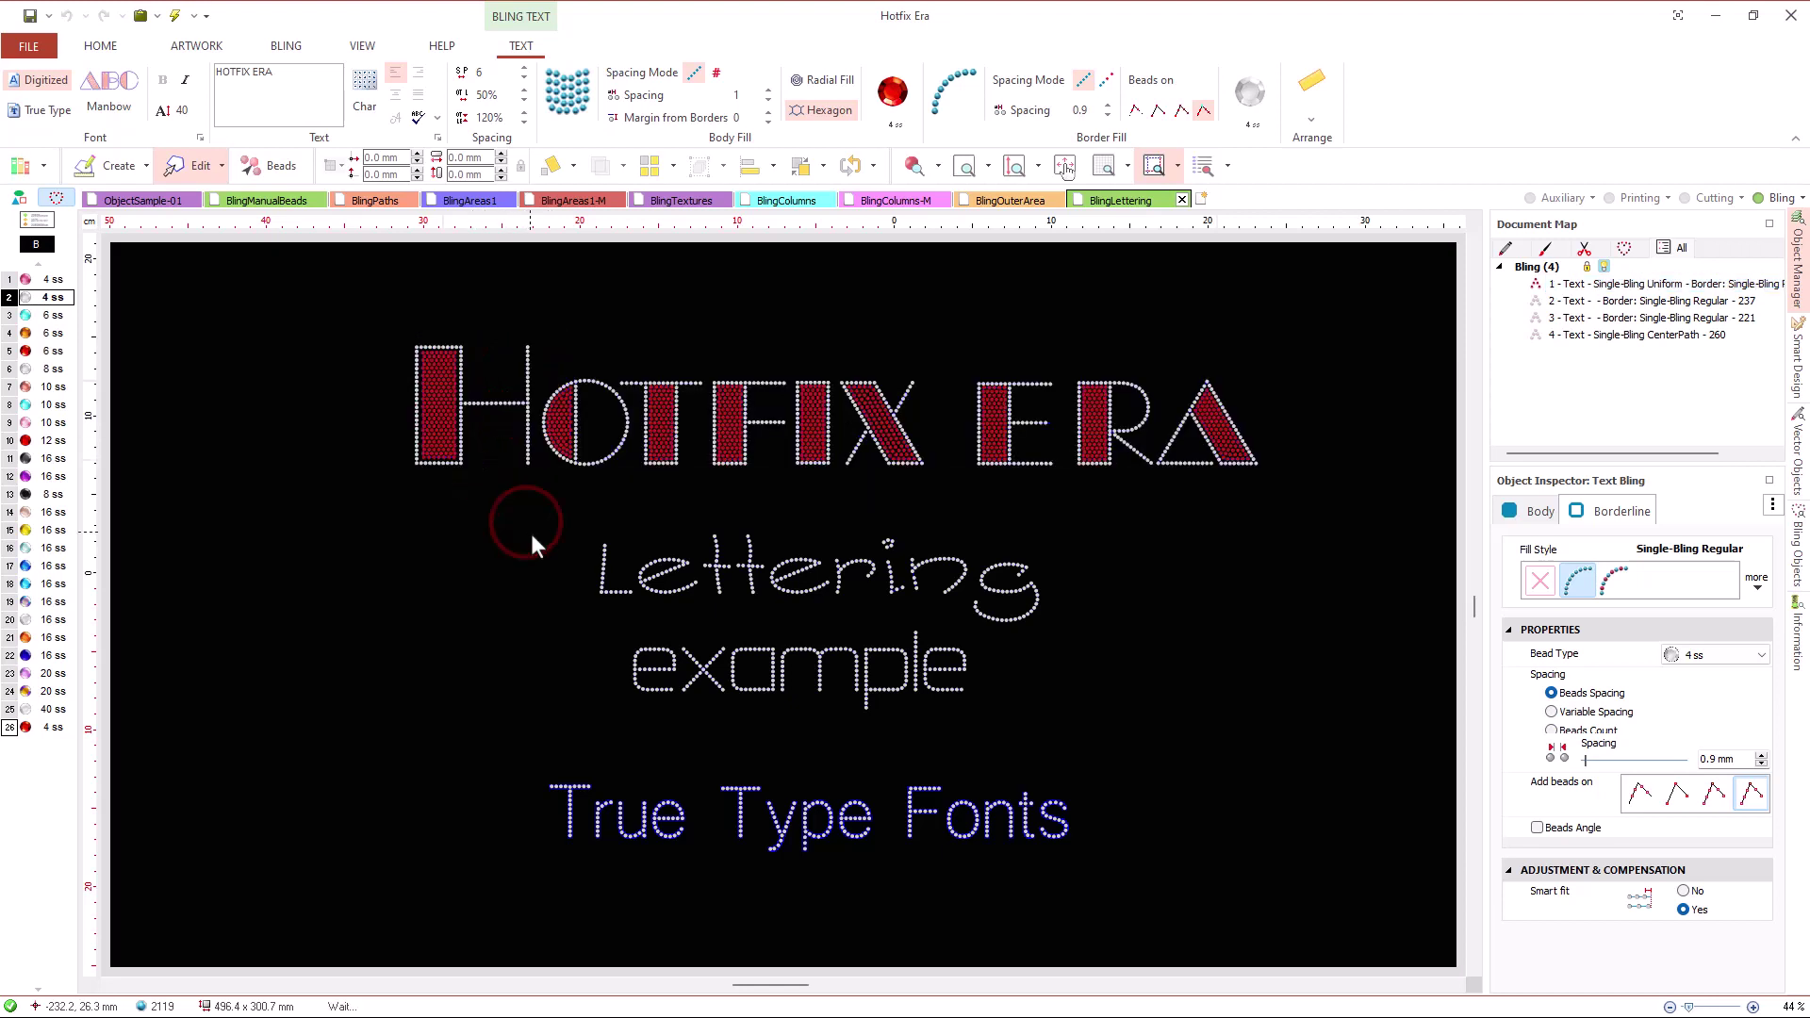
{"action": "left_click", "coordinate": [773, 691]}
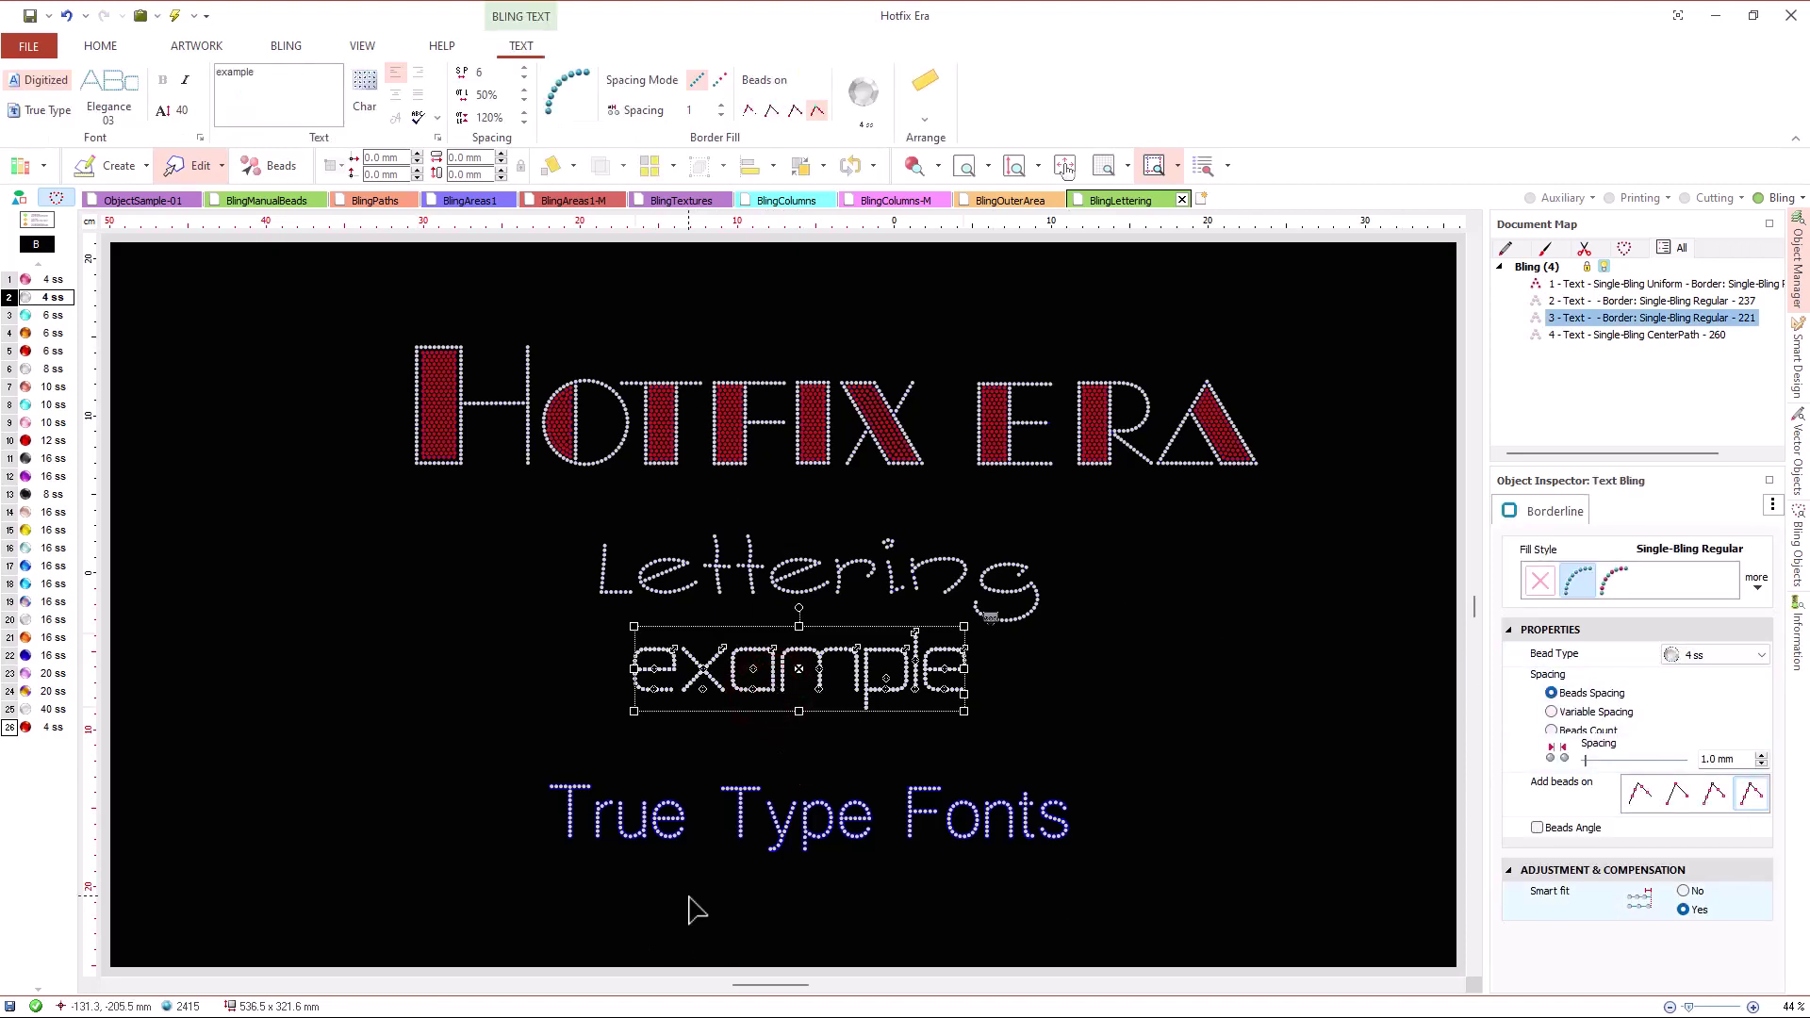
- Select the True Type Fonts lettering and enlarge its T
{"action": "scroll", "coordinate": [685, 898], "scroll_direction": "up", "scroll_amount": 3}
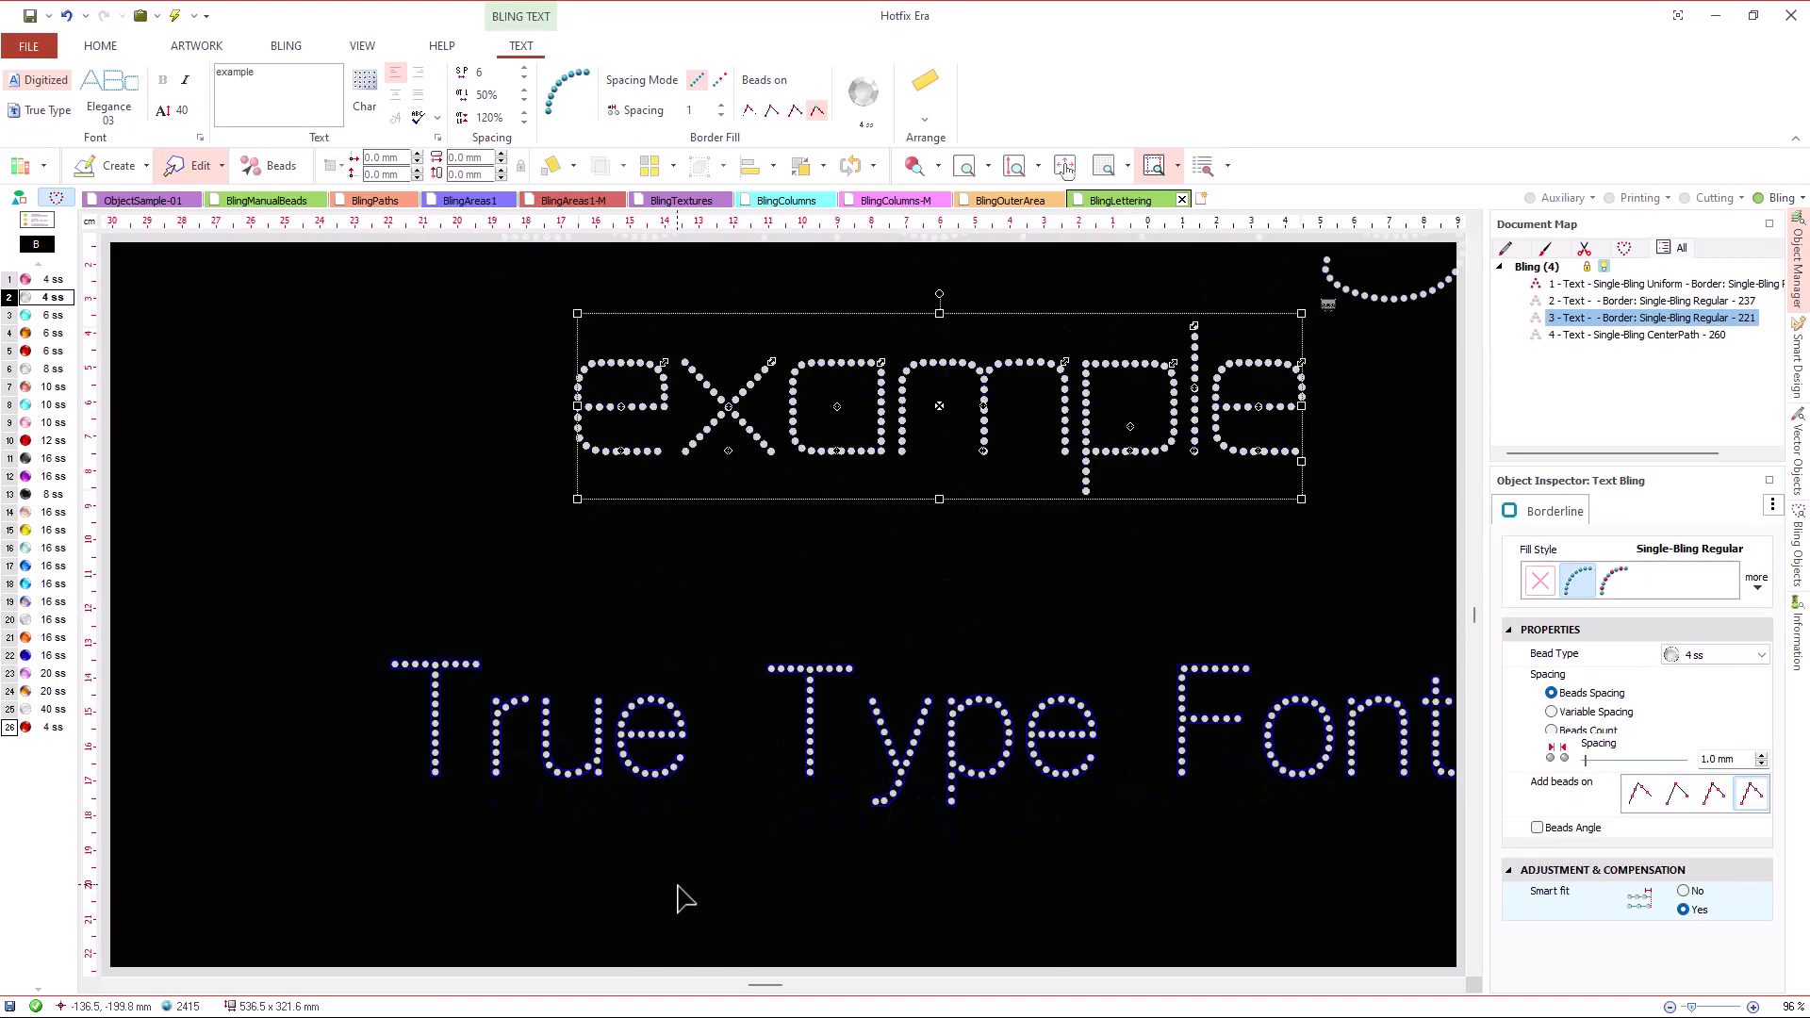
{"action": "left_click", "coordinate": [666, 749]}
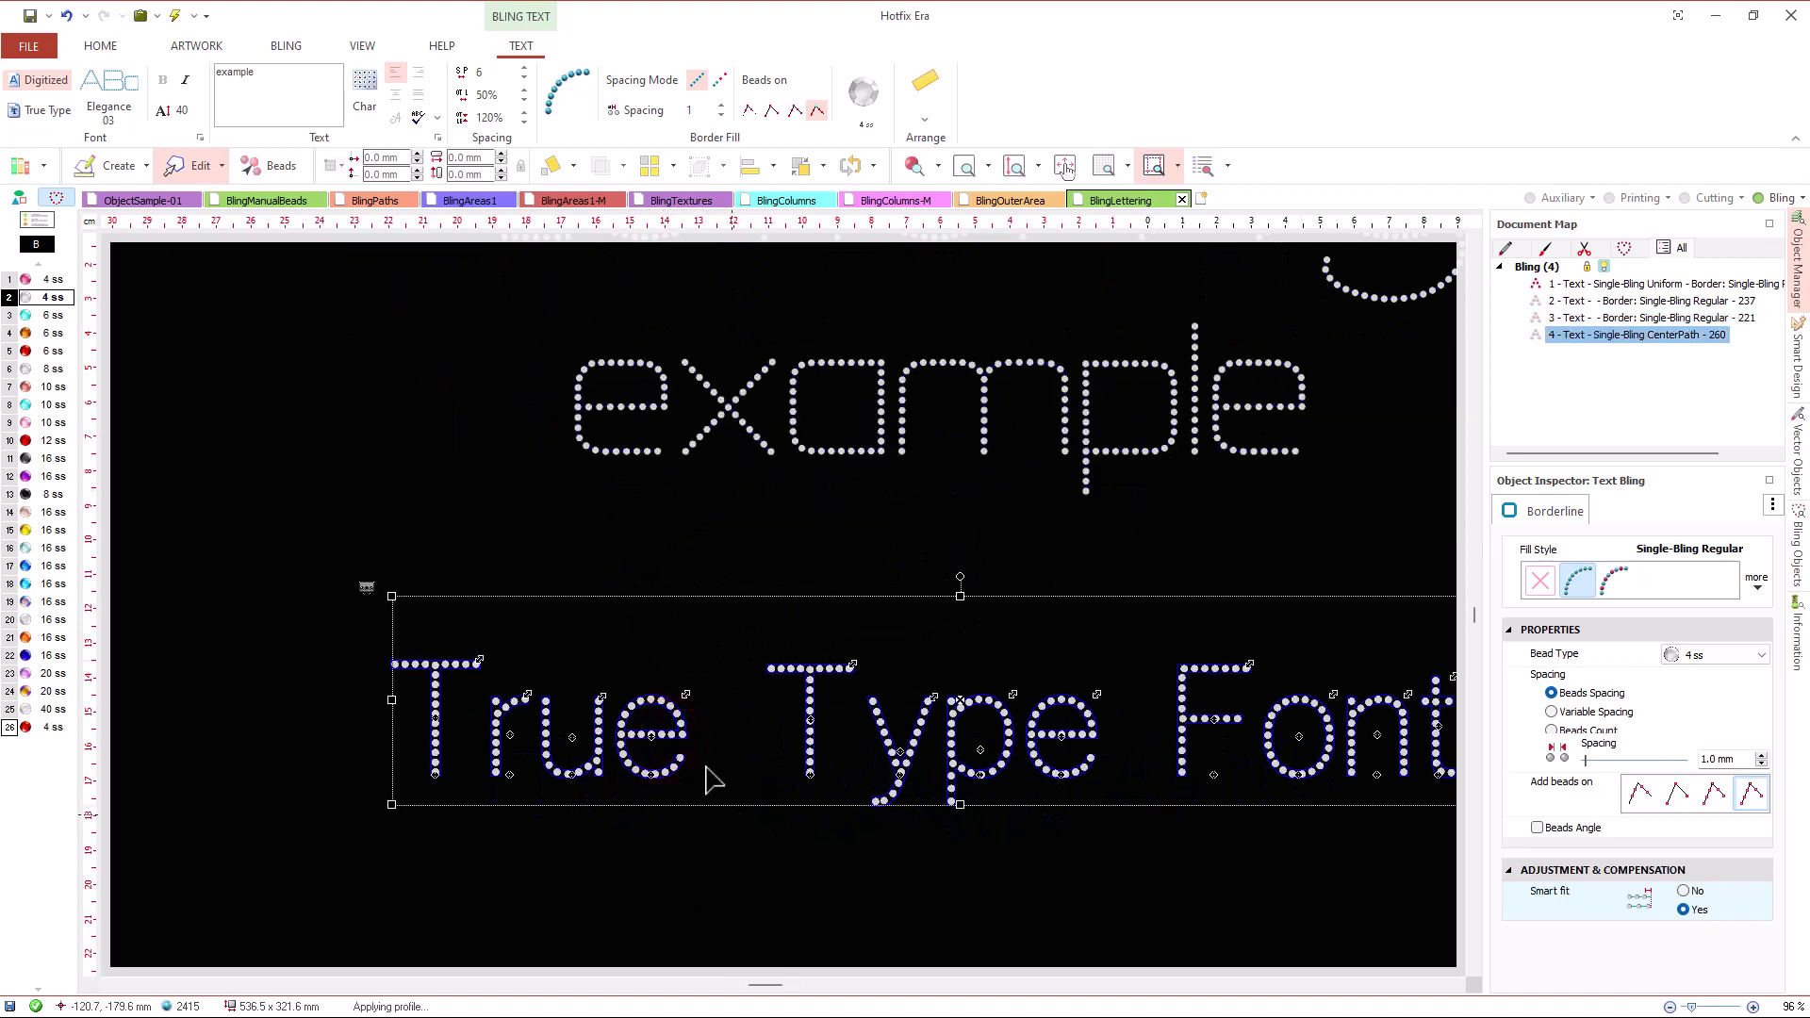
{"action": "scroll", "coordinate": [707, 776], "scroll_direction": "up", "scroll_amount": 2}
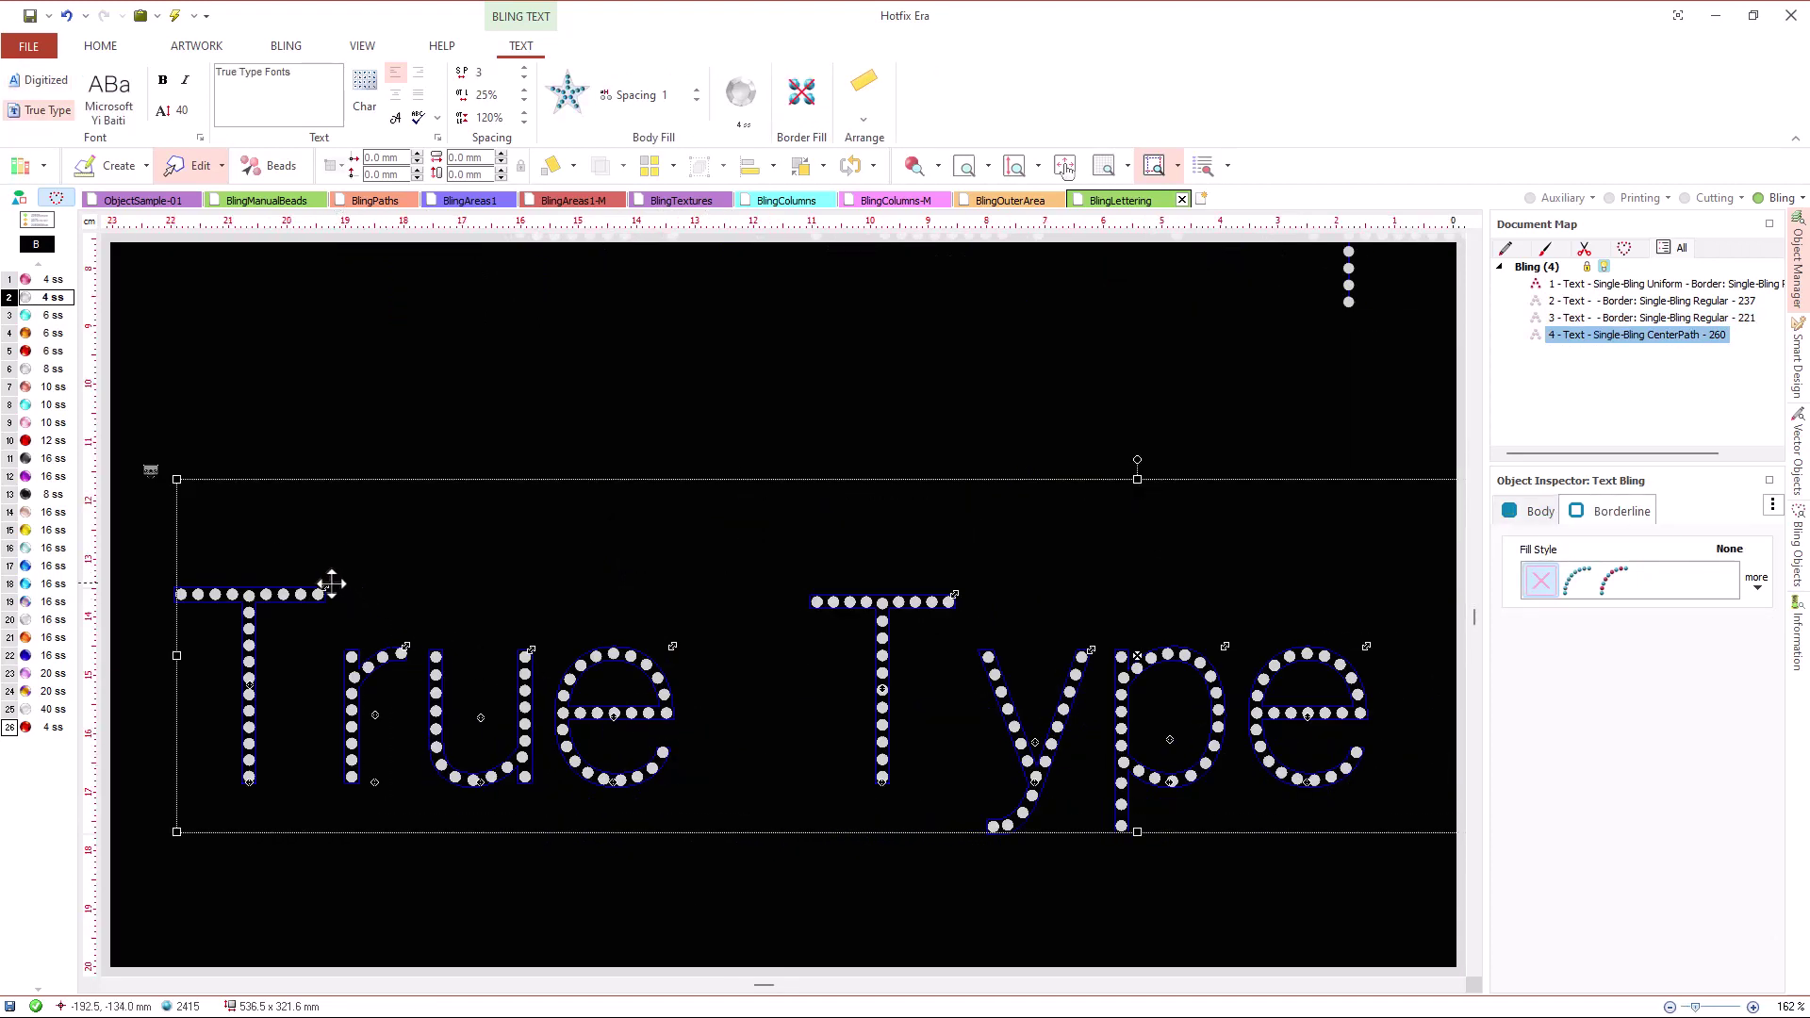
{"action": "left_click_drag", "start_coordinate": [329, 581], "coordinate": [458, 464]}
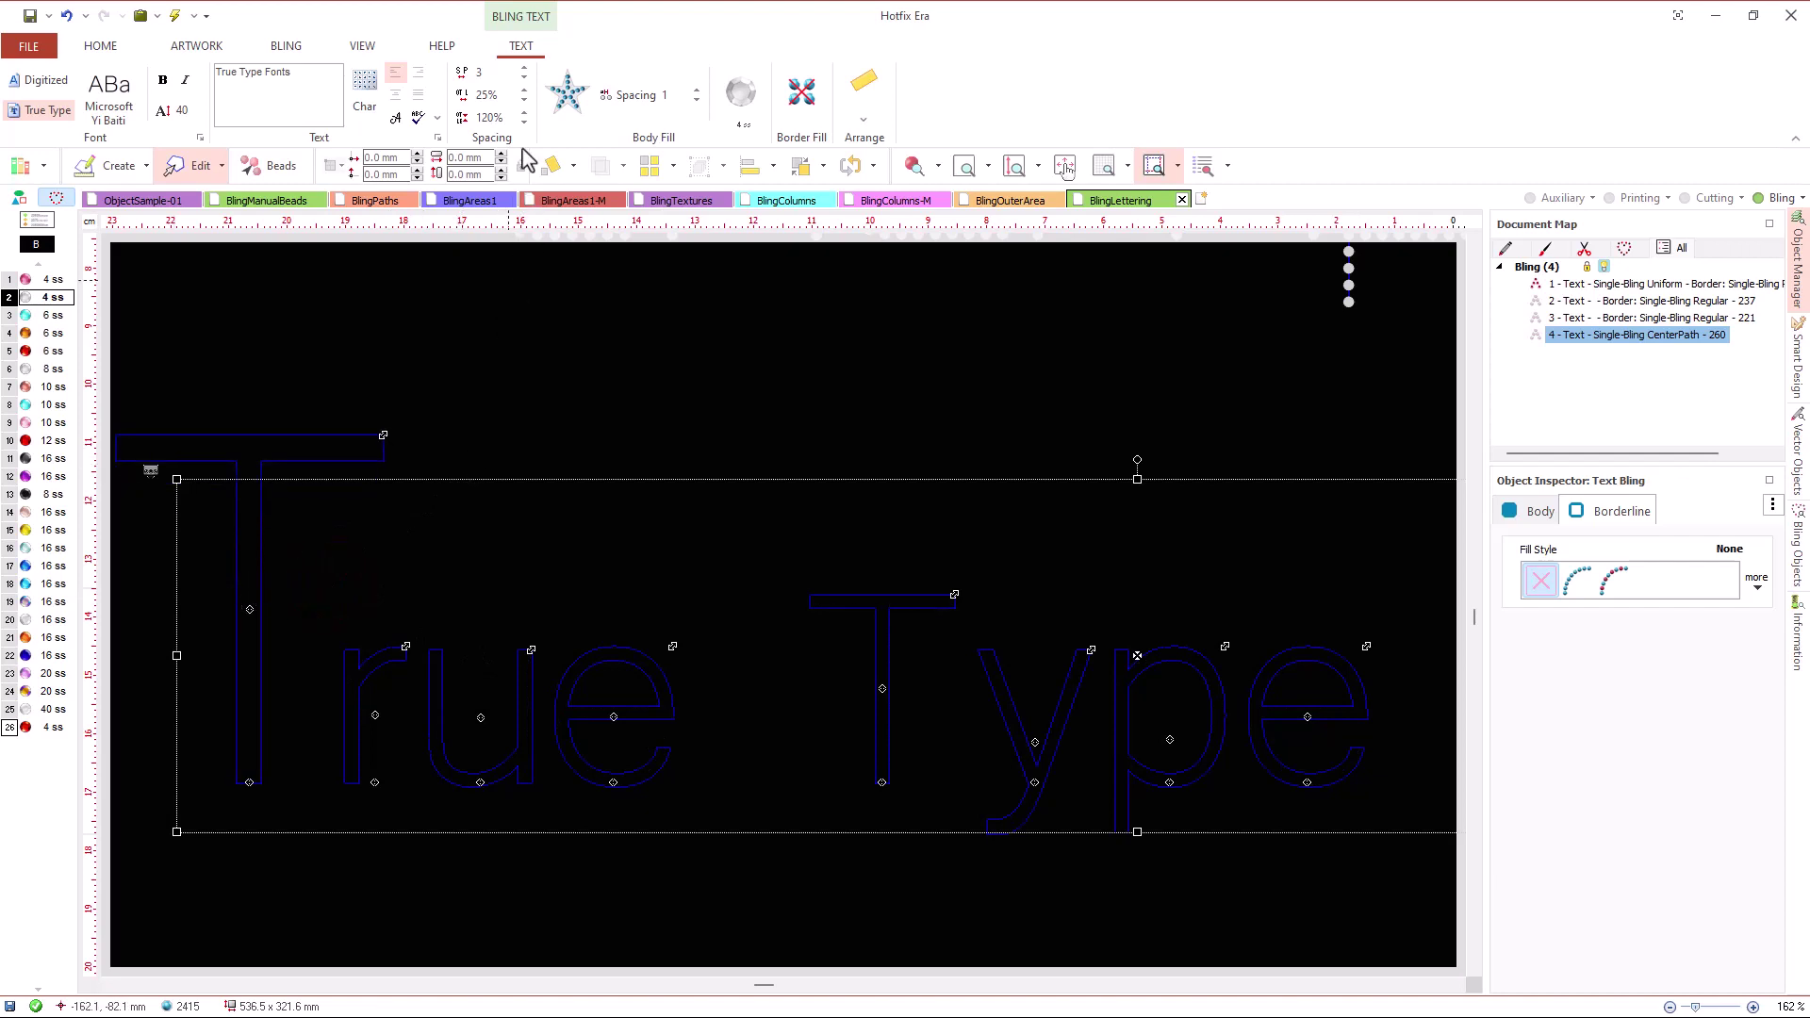
- Try Single-Bling Uniform body fill, revert to Single-Bling CenterPath, and shrink the T back
{"action": "left_click", "coordinate": [568, 91]}
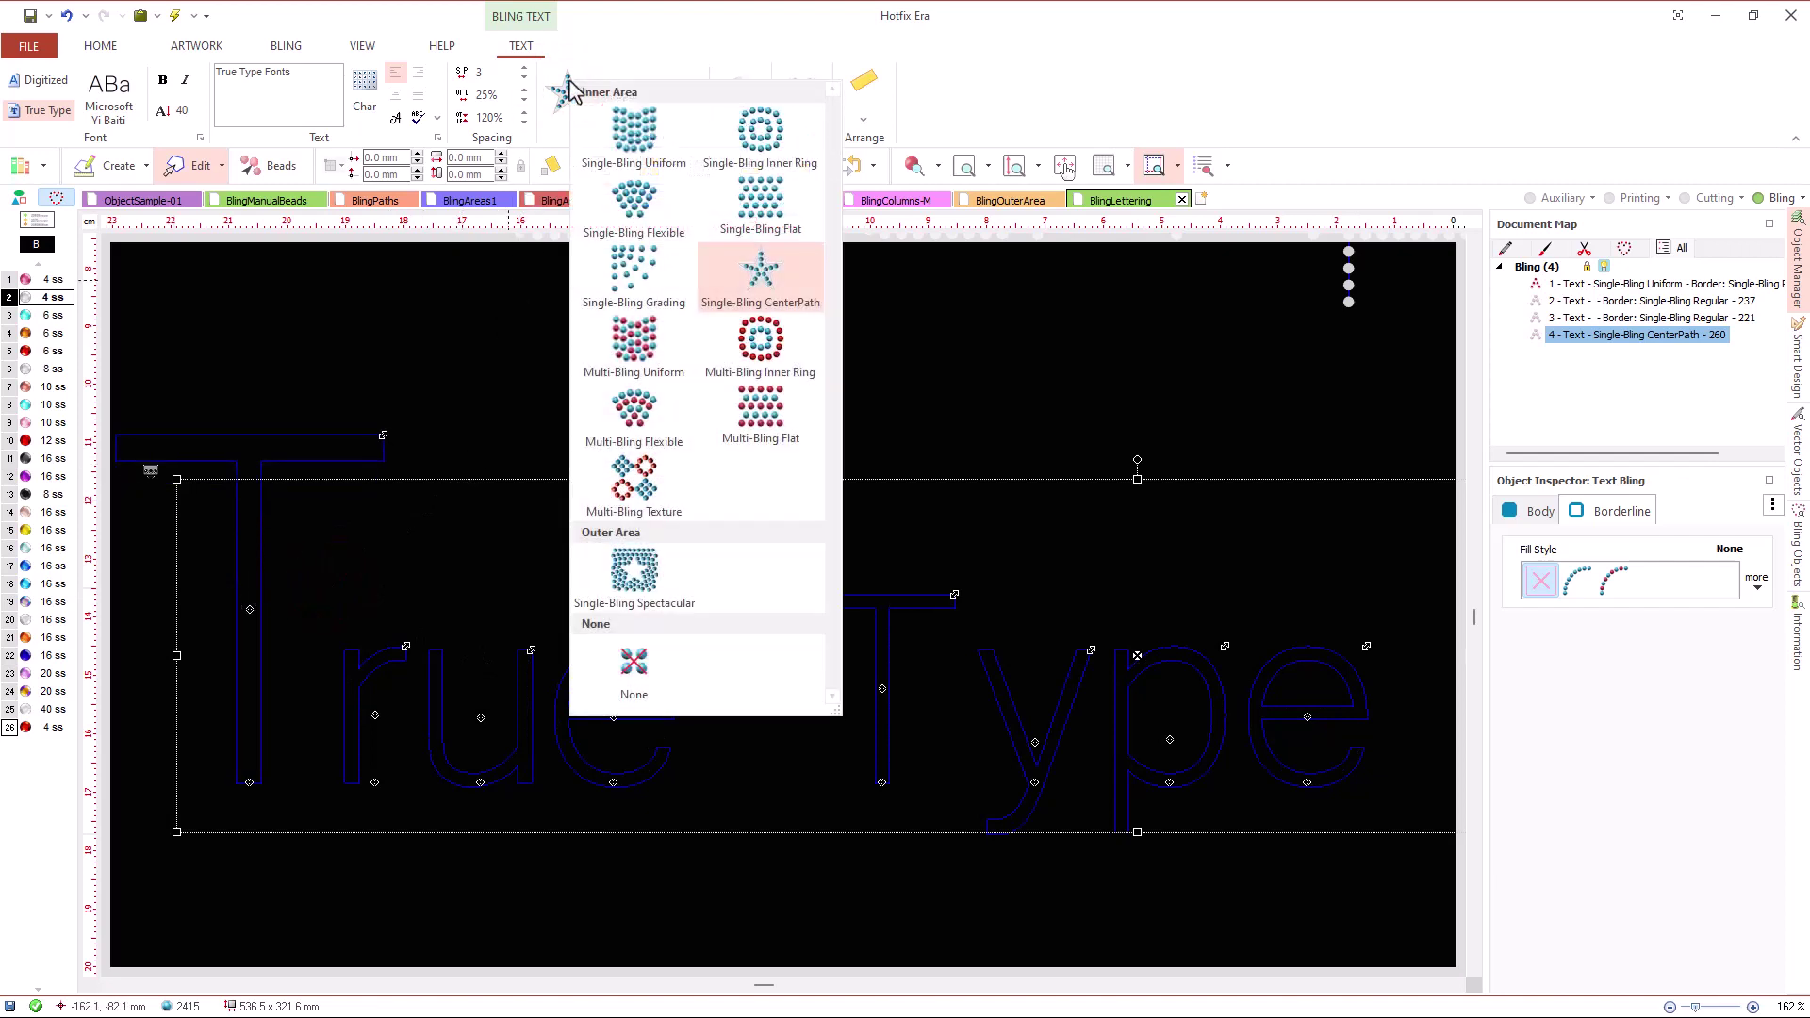
{"action": "left_click", "coordinate": [634, 132]}
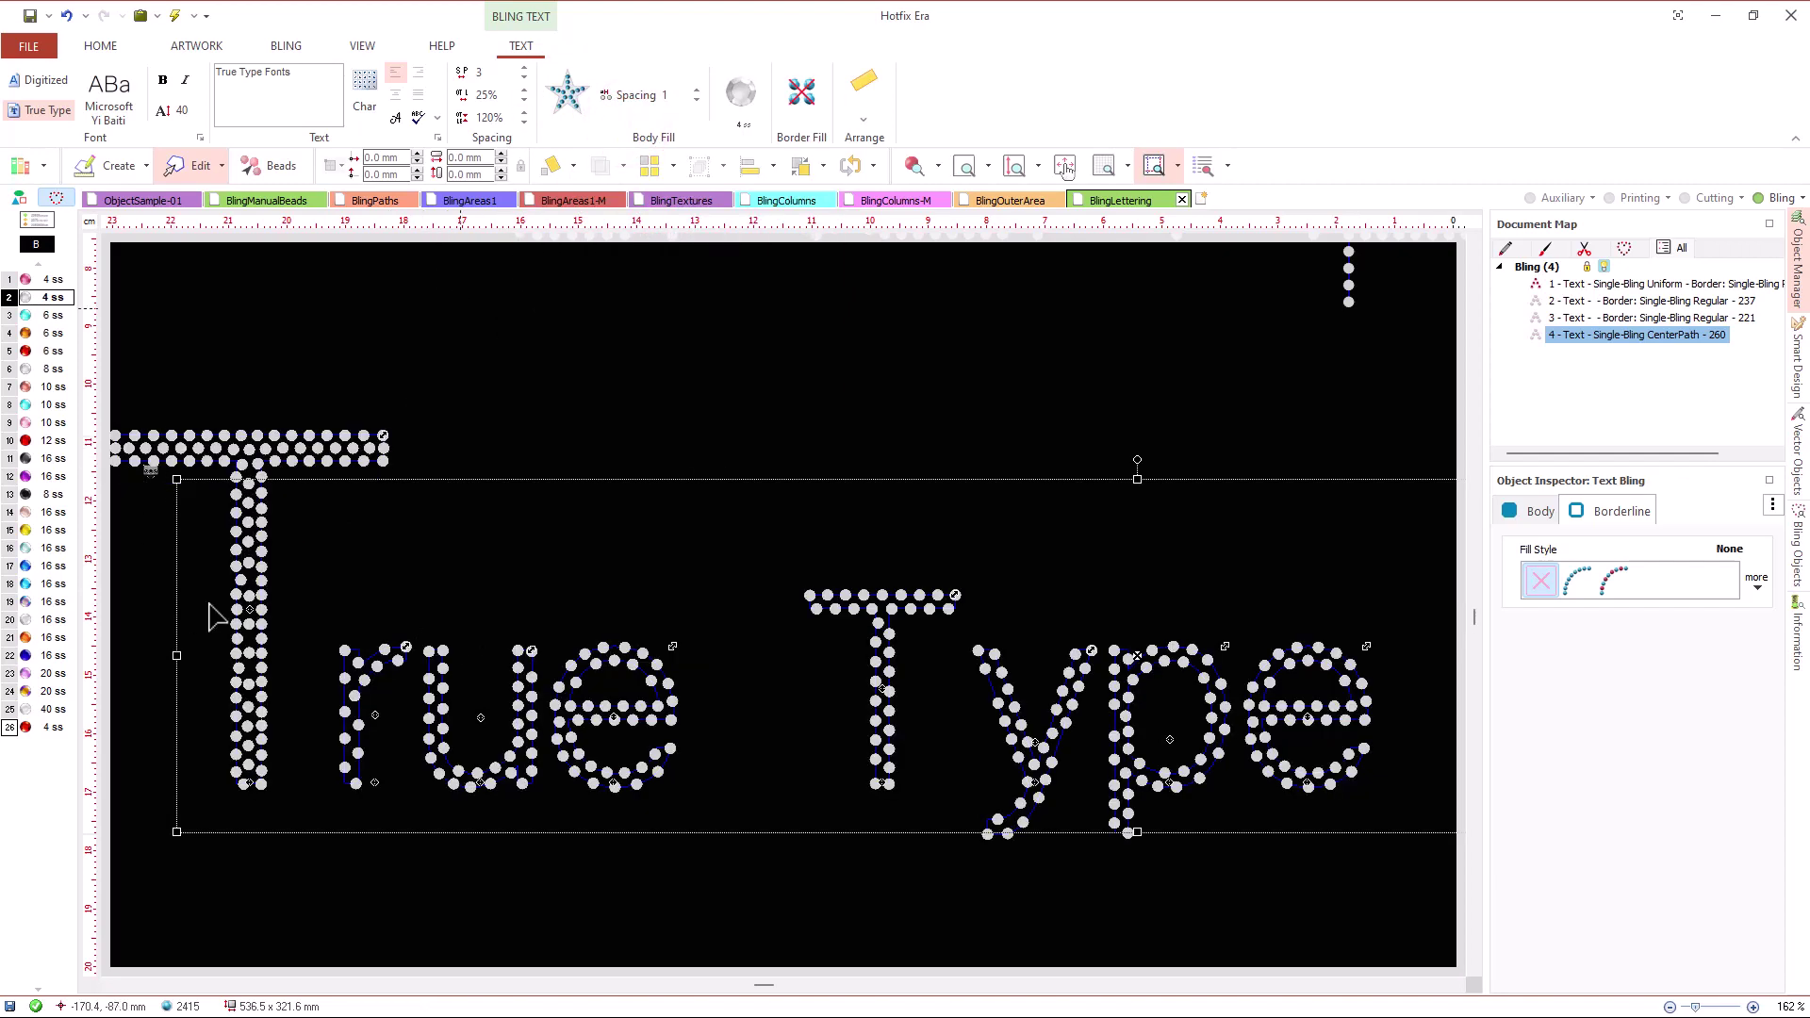
{"action": "left_click", "coordinate": [566, 92]}
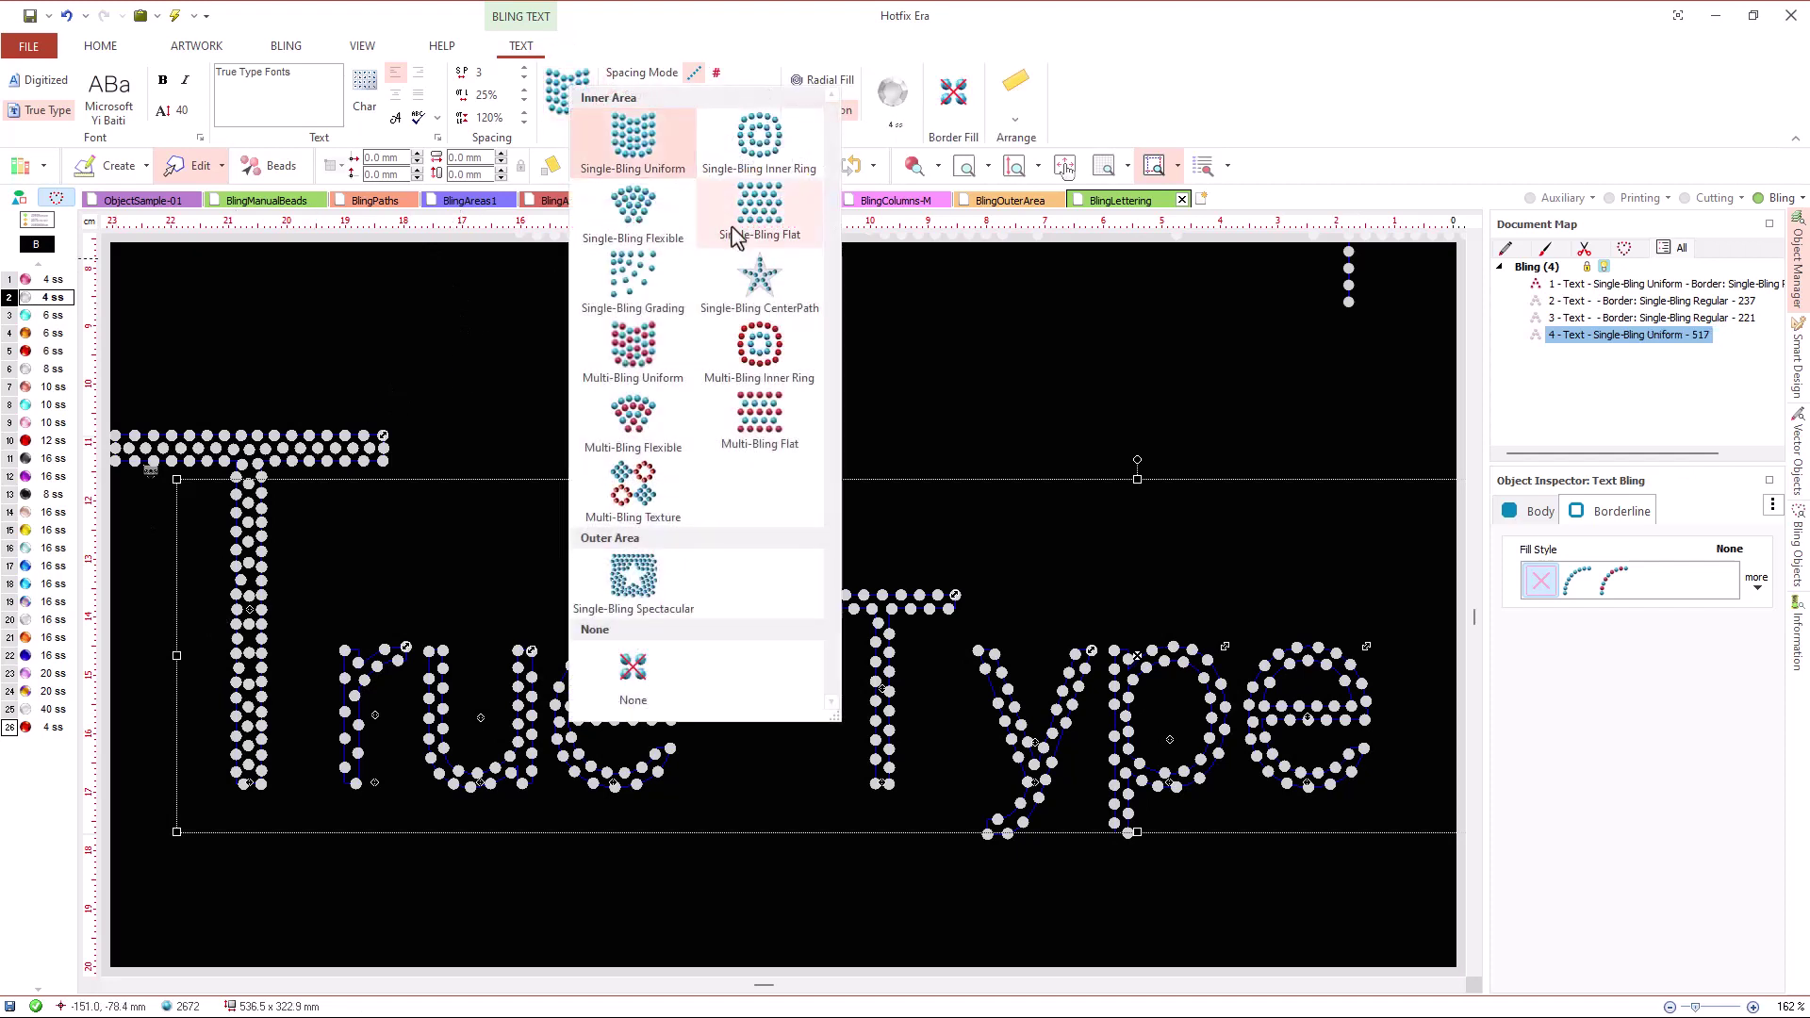
{"action": "left_click", "coordinate": [759, 281]}
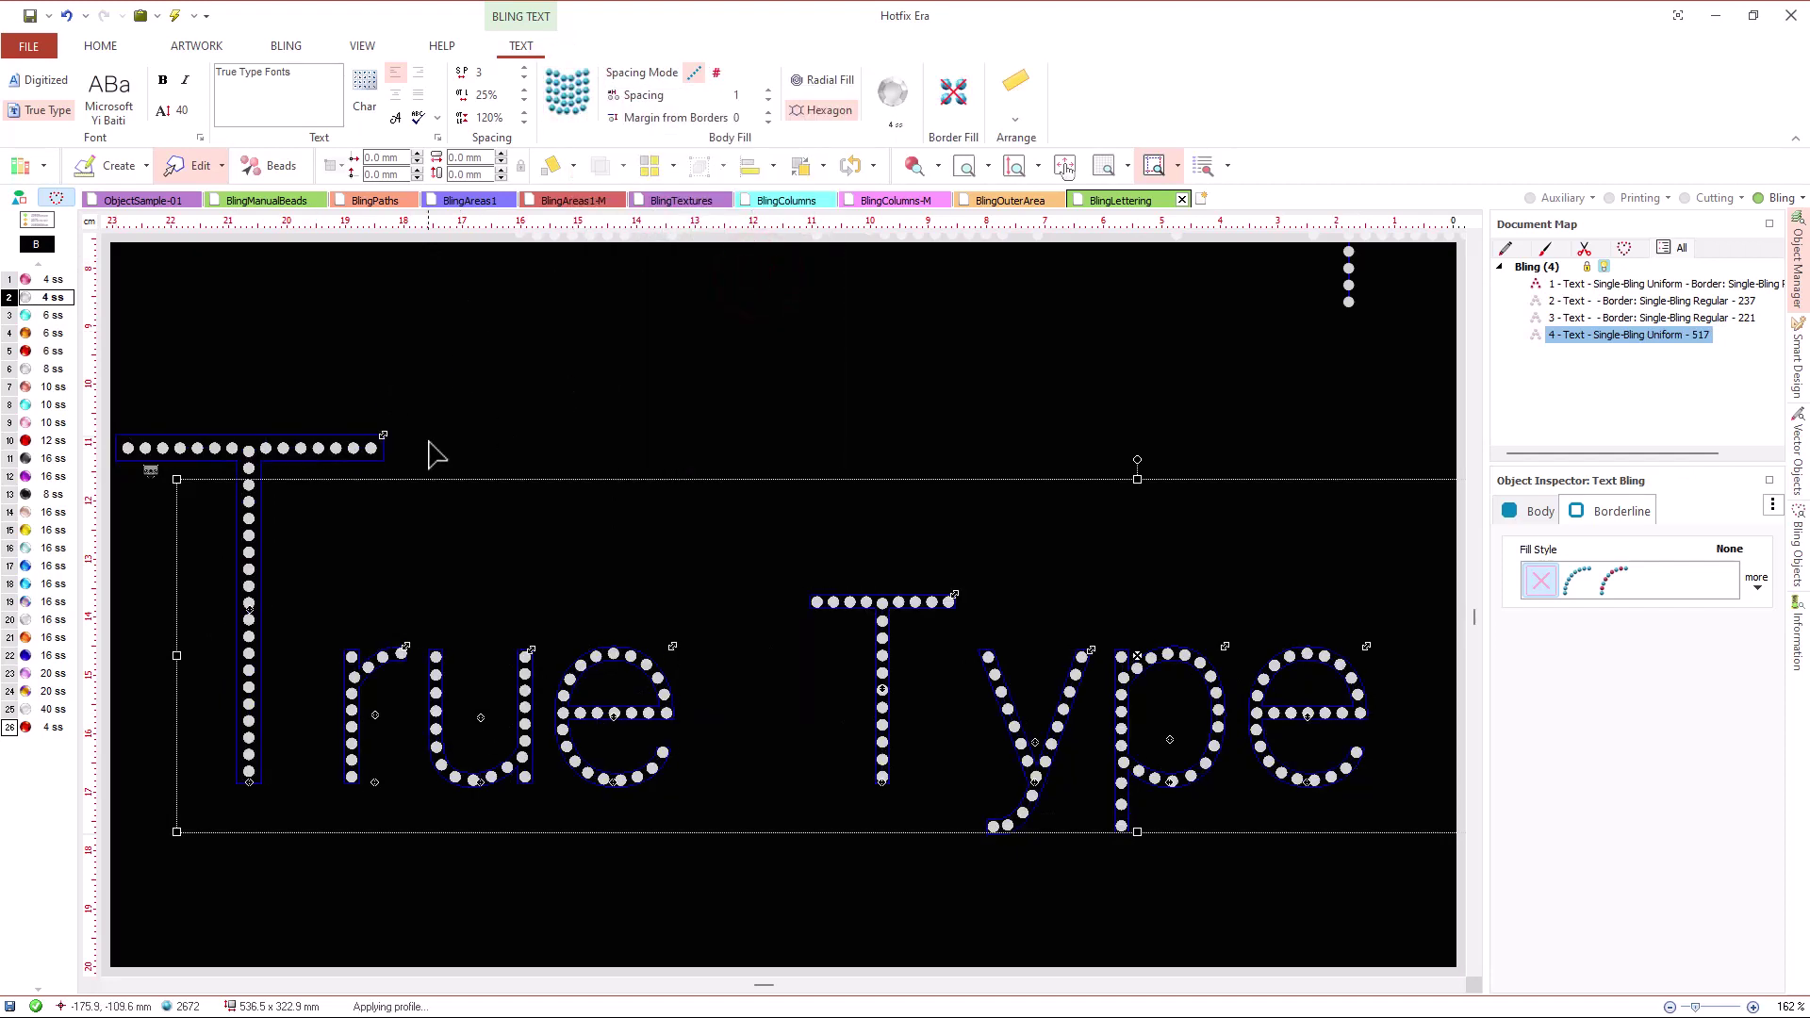
{"action": "left_click_drag", "start_coordinate": [382, 436], "coordinate": [319, 585]}
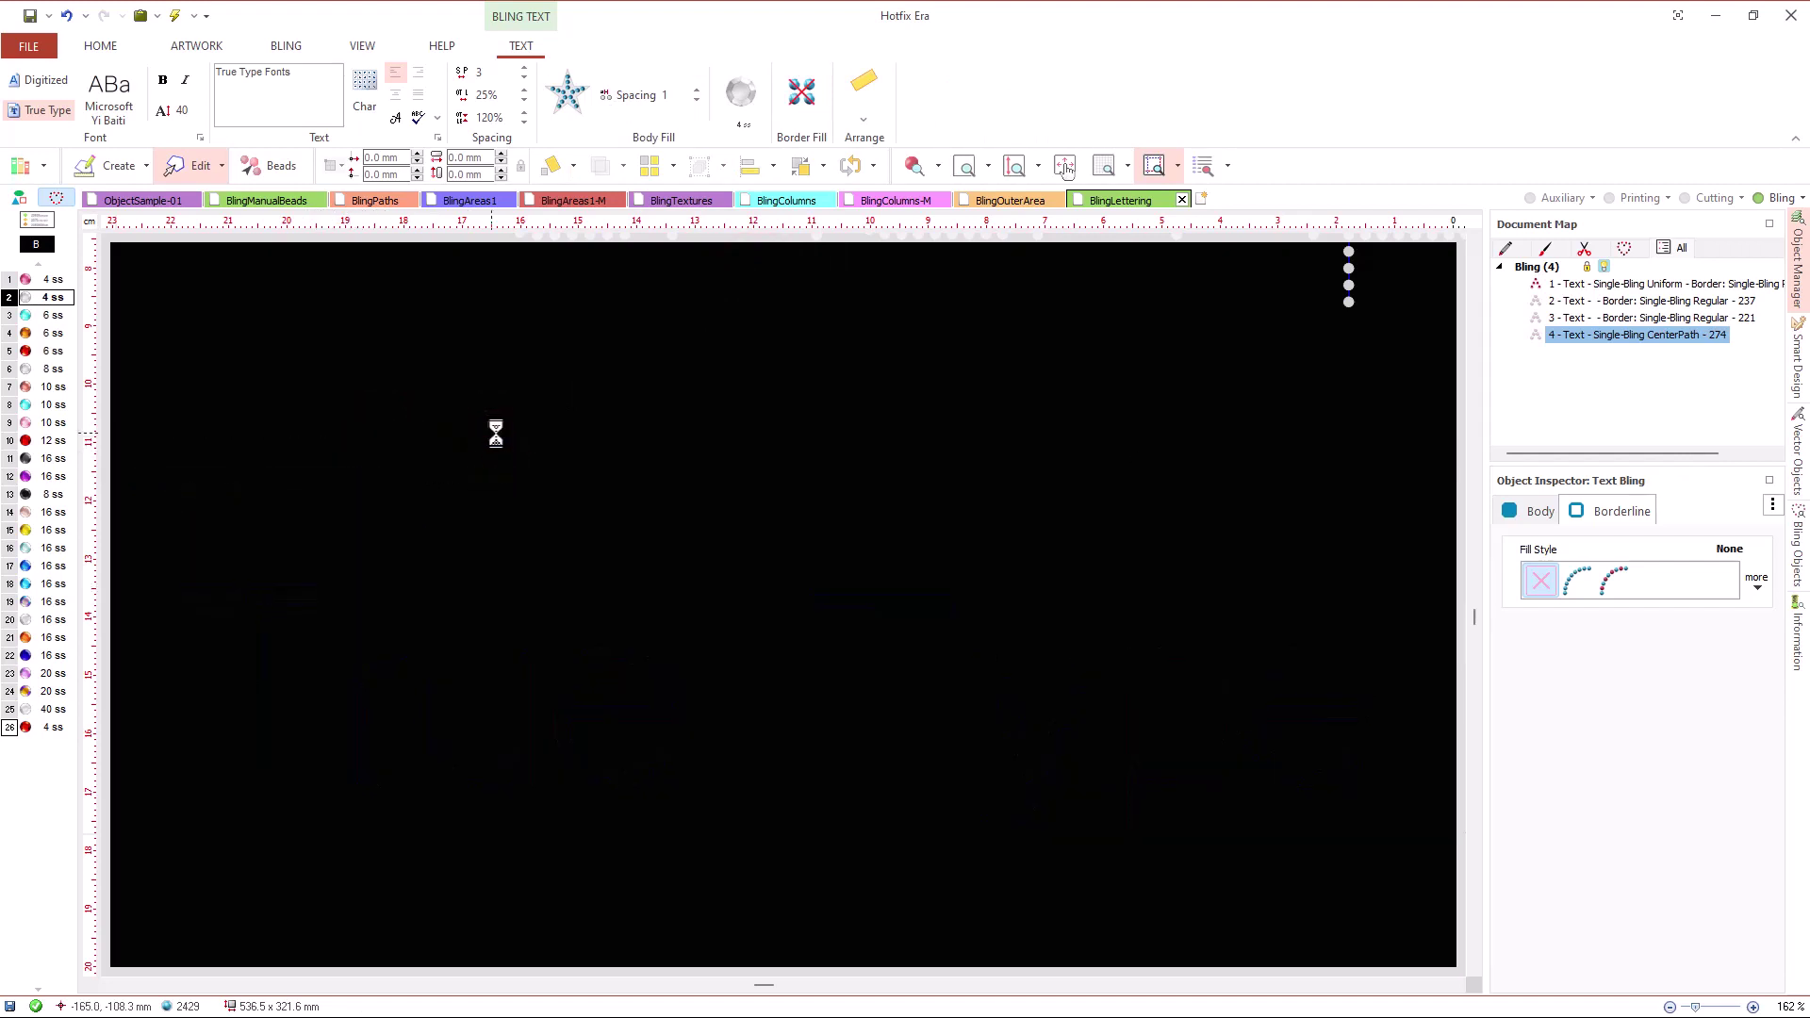
- Fit the whole design in view and open the online user manual from HELP
{"action": "left_click", "coordinate": [1014, 168]}
{"action": "left_click", "coordinate": [442, 45]}
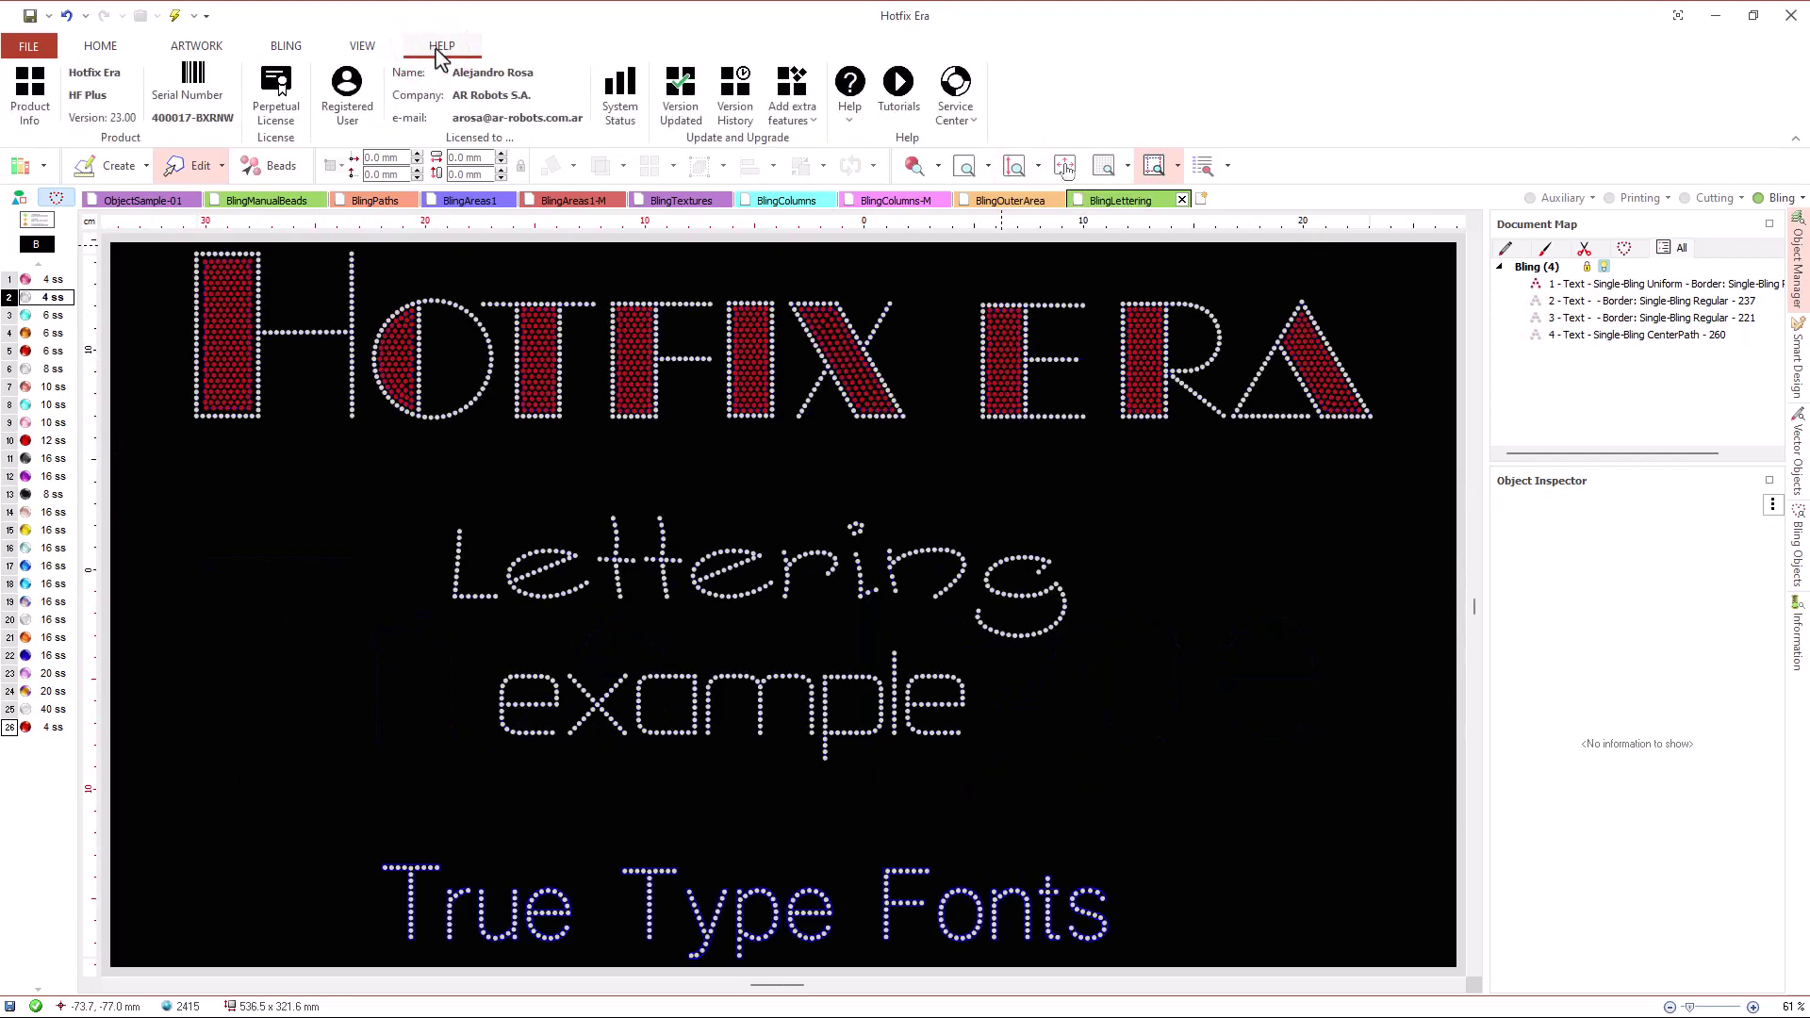
{"action": "left_click", "coordinate": [849, 87]}
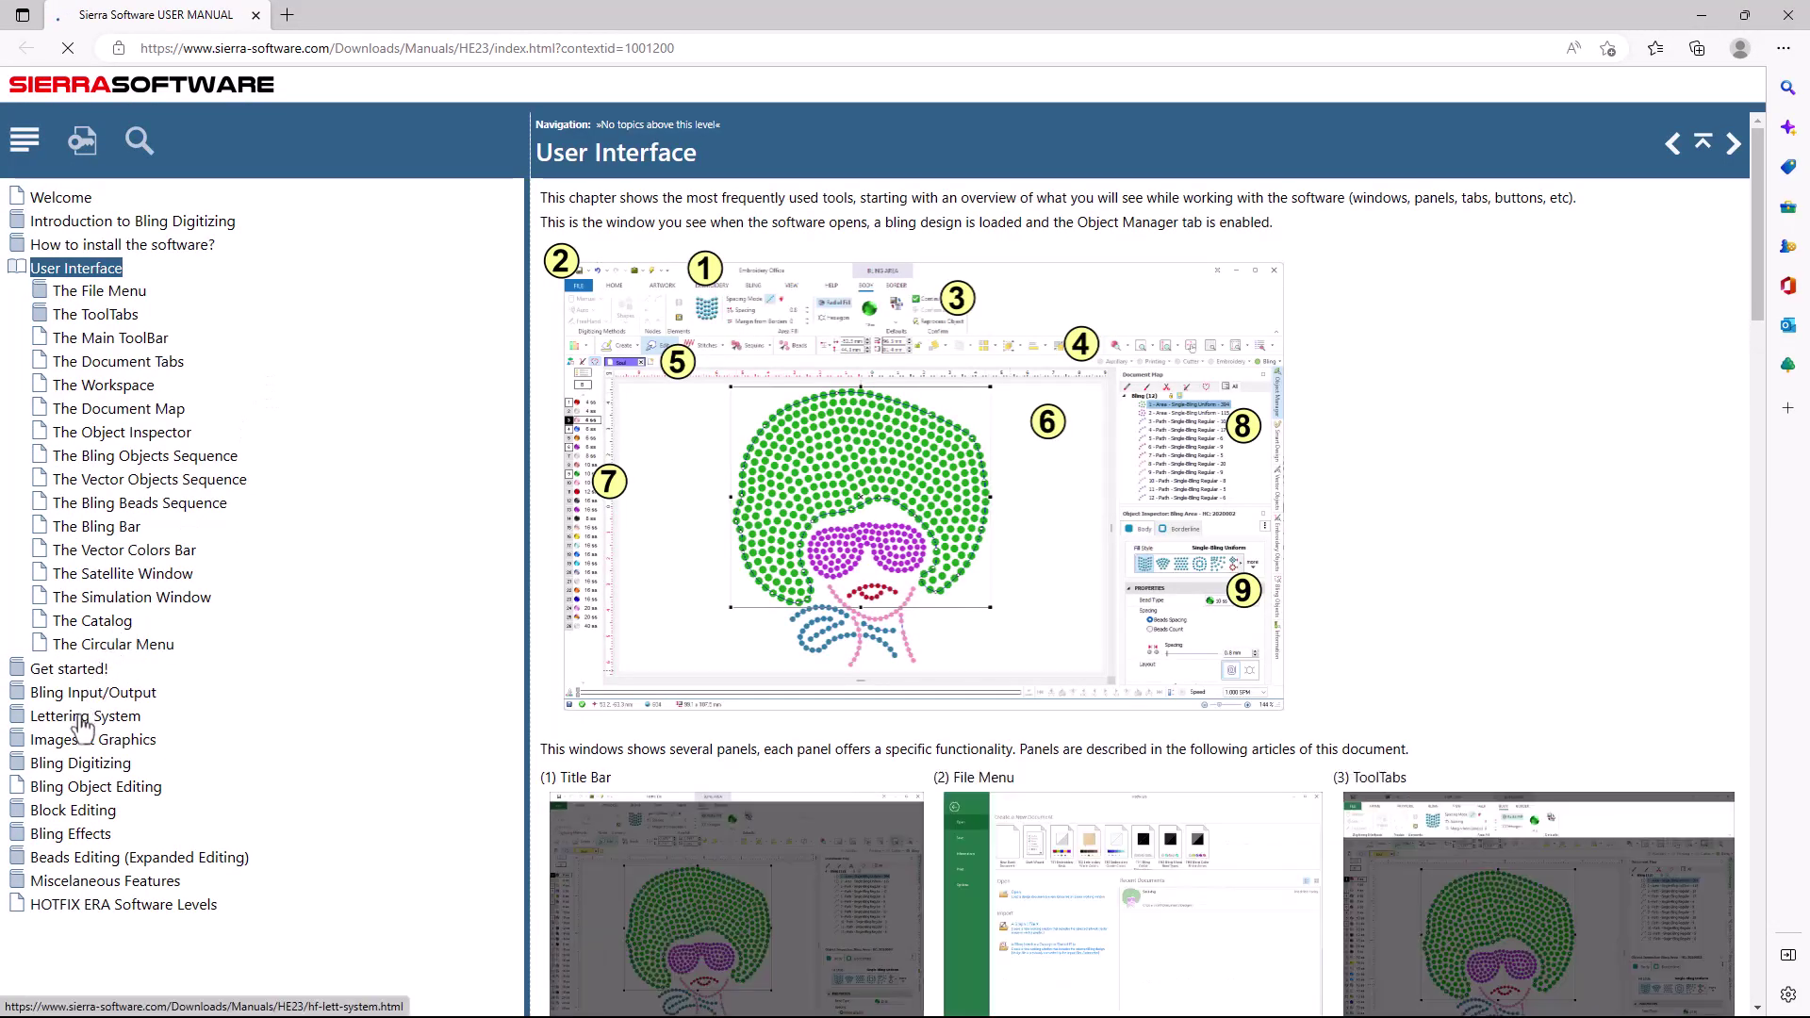
- Browse Bling Digitizing, Object TYPES, Bling Fill STYLES and Standard Bling Fill Styles Pack to Path + Regular Bling Fill
{"action": "left_click", "coordinate": [83, 766]}
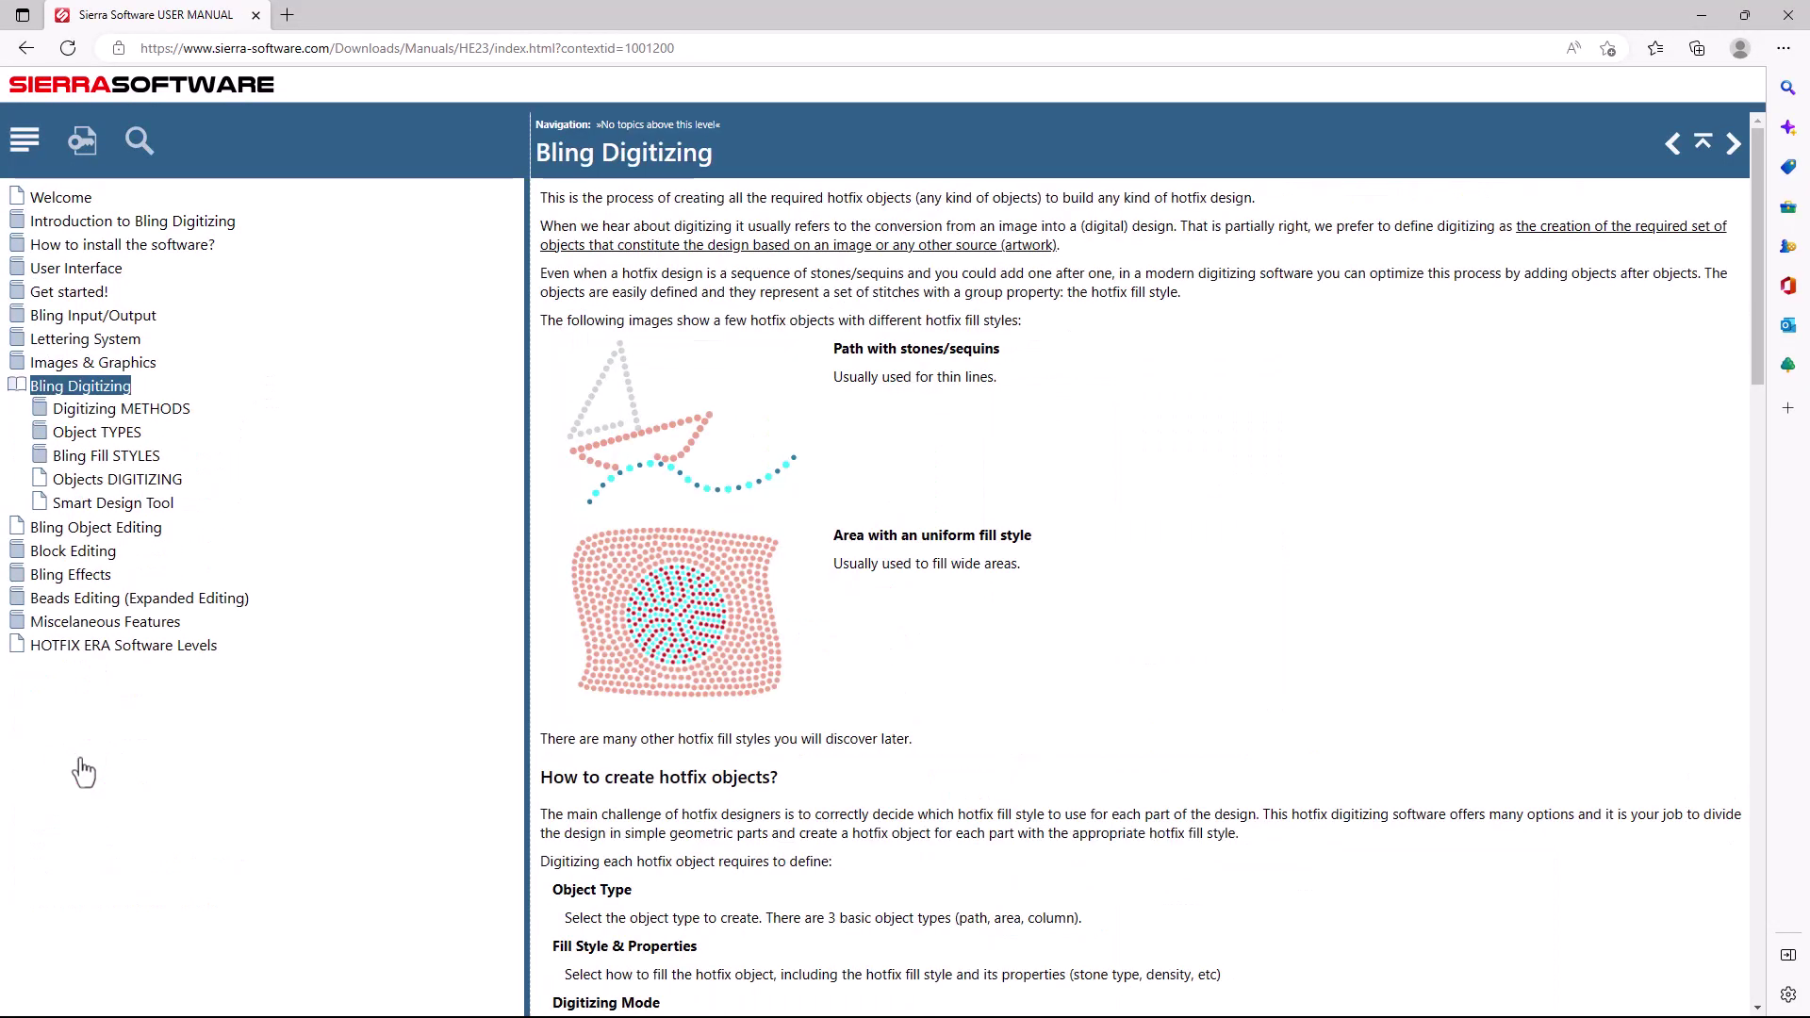
{"action": "left_click", "coordinate": [111, 435]}
{"action": "left_click", "coordinate": [113, 528]}
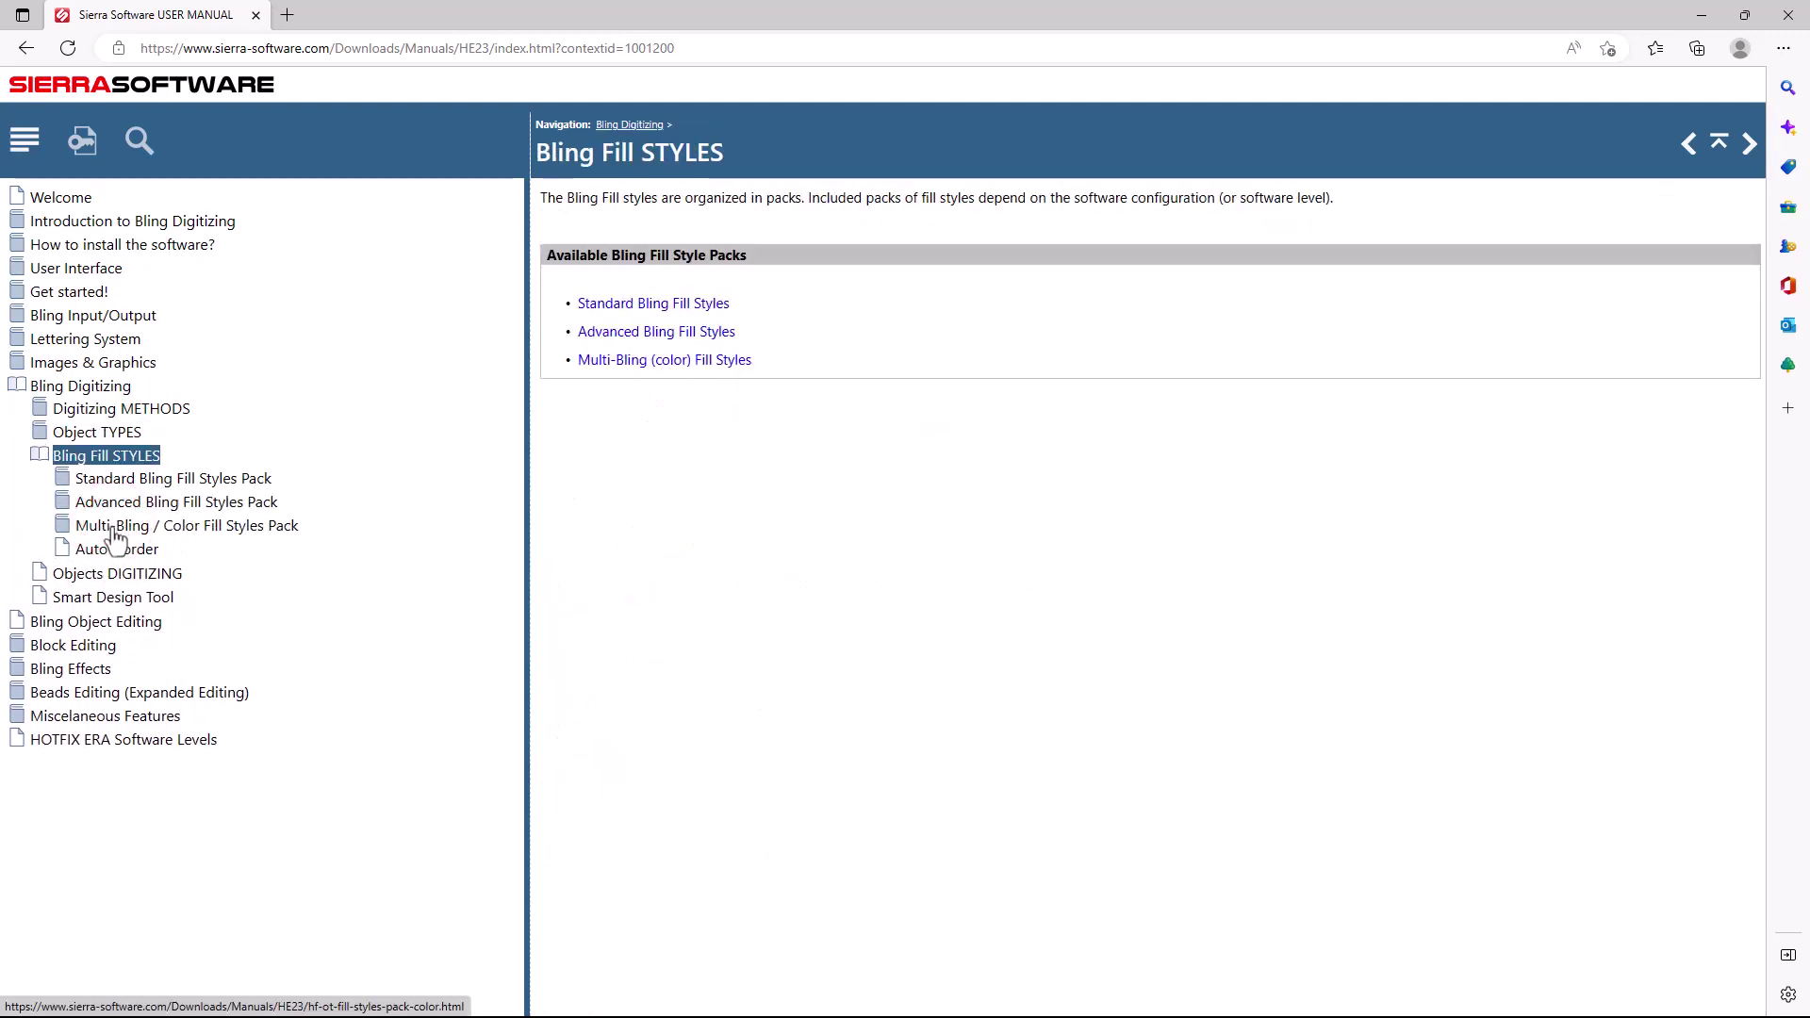
{"action": "left_click", "coordinate": [120, 481]}
{"action": "left_click", "coordinate": [123, 509]}
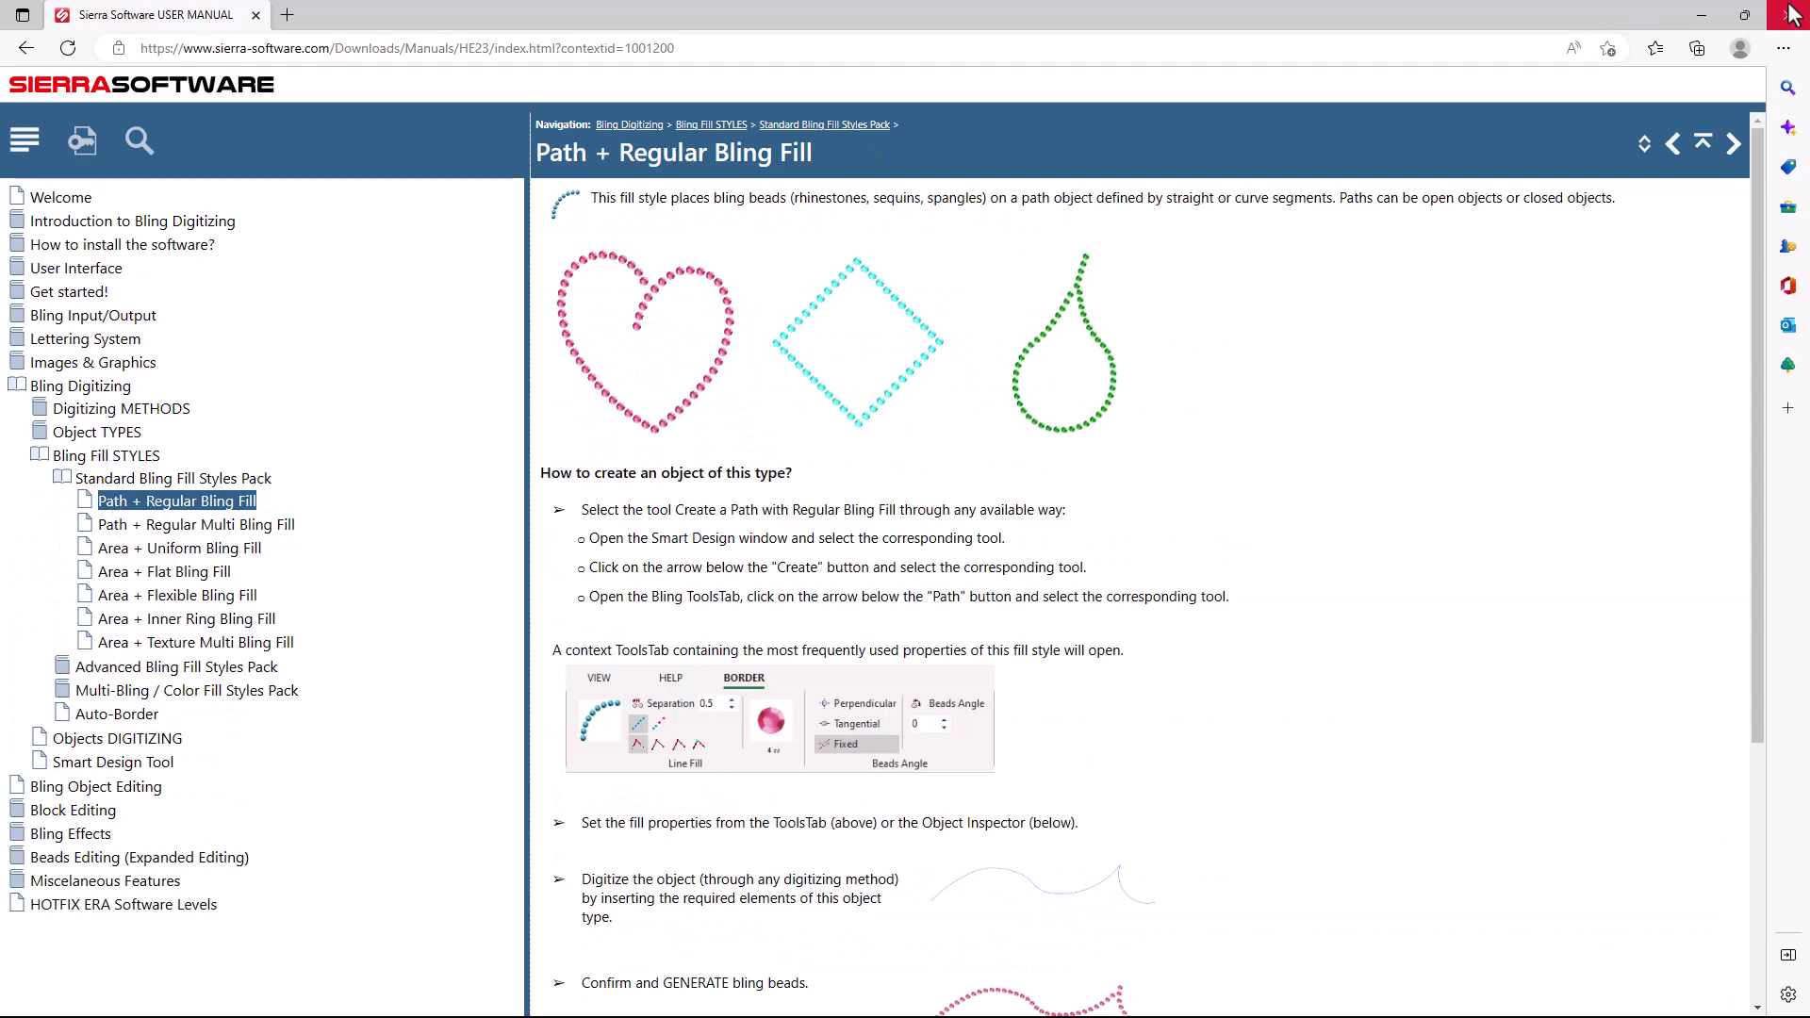